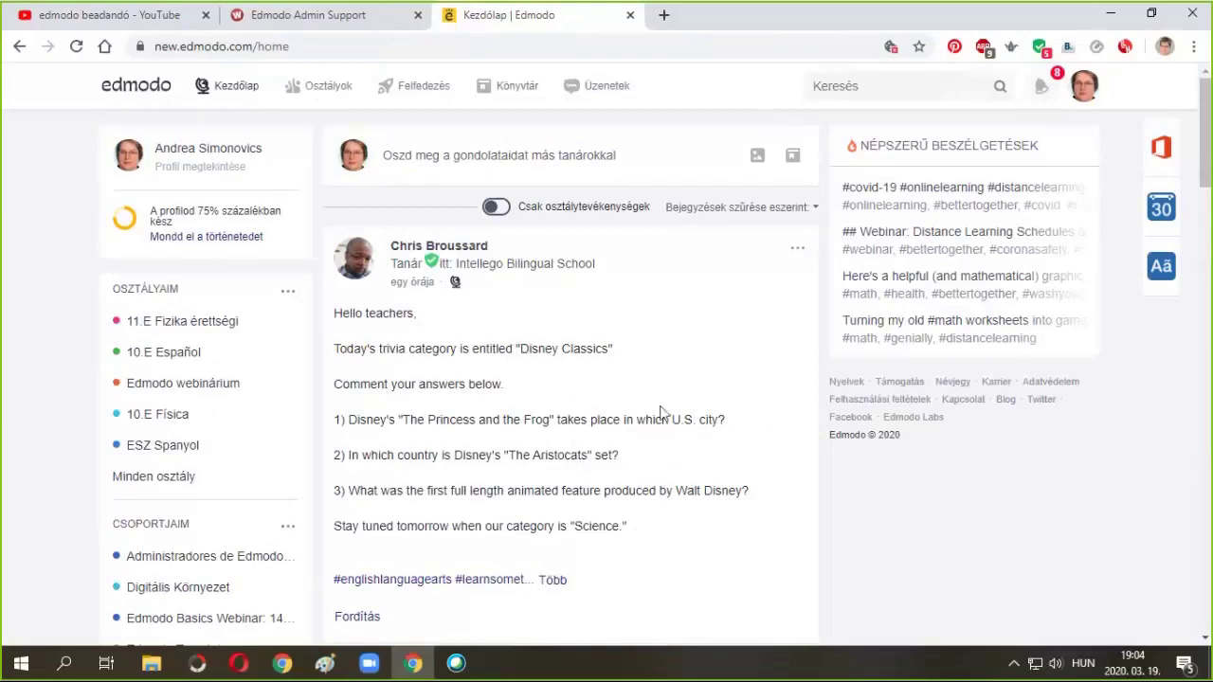
Turn on 'Csak osztálytevékenységek' so the feed shows only class activity, led by the welcome post
{"action": "scroll", "coordinate": [673, 469], "scroll_direction": "down", "scroll_amount": 3}
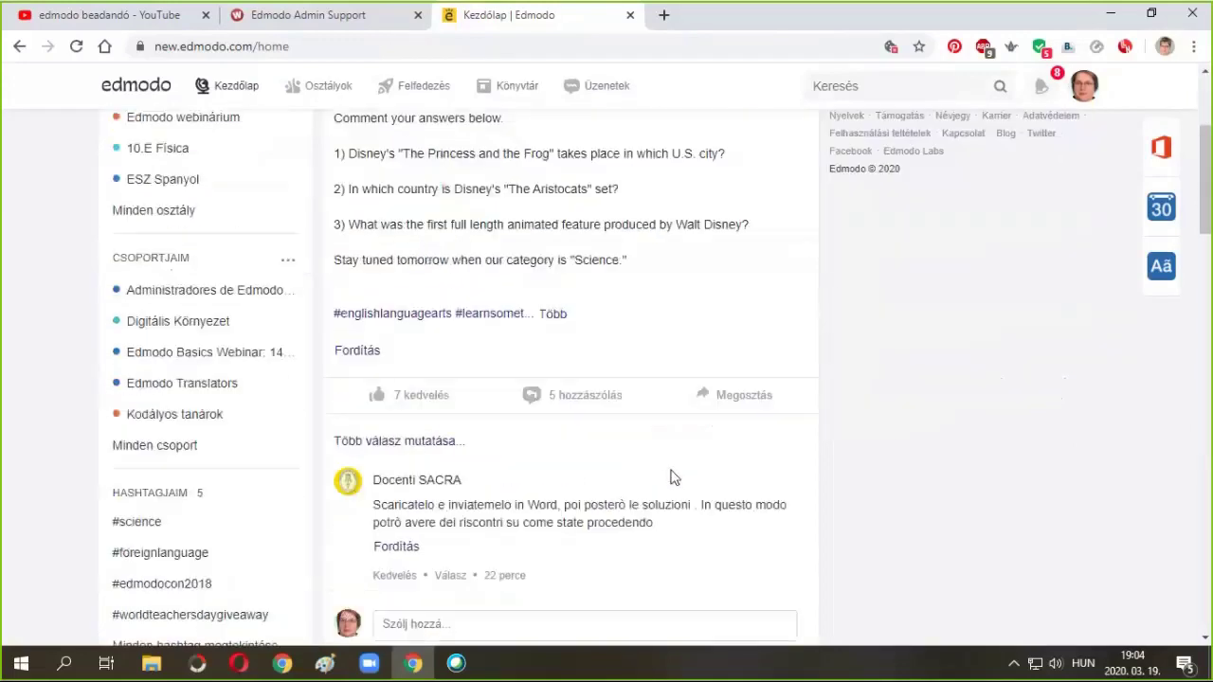
{"action": "scroll", "coordinate": [668, 483], "scroll_direction": "down", "scroll_amount": 7}
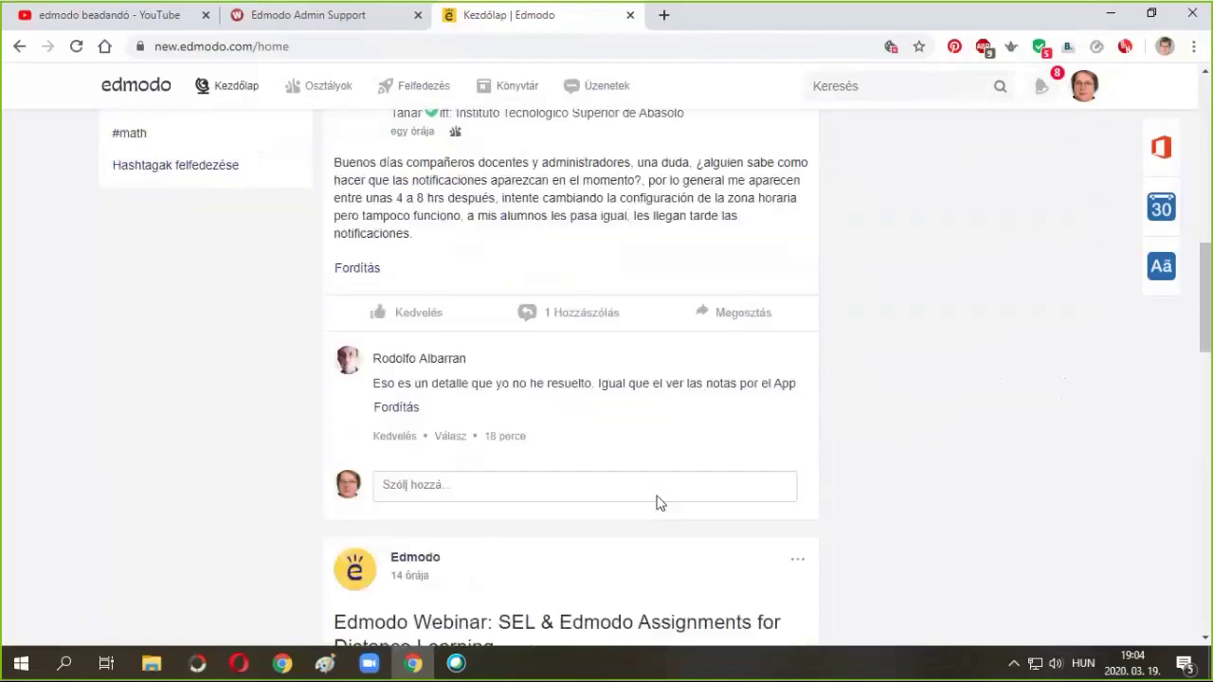
{"action": "scroll", "coordinate": [659, 499], "scroll_direction": "down", "scroll_amount": 1}
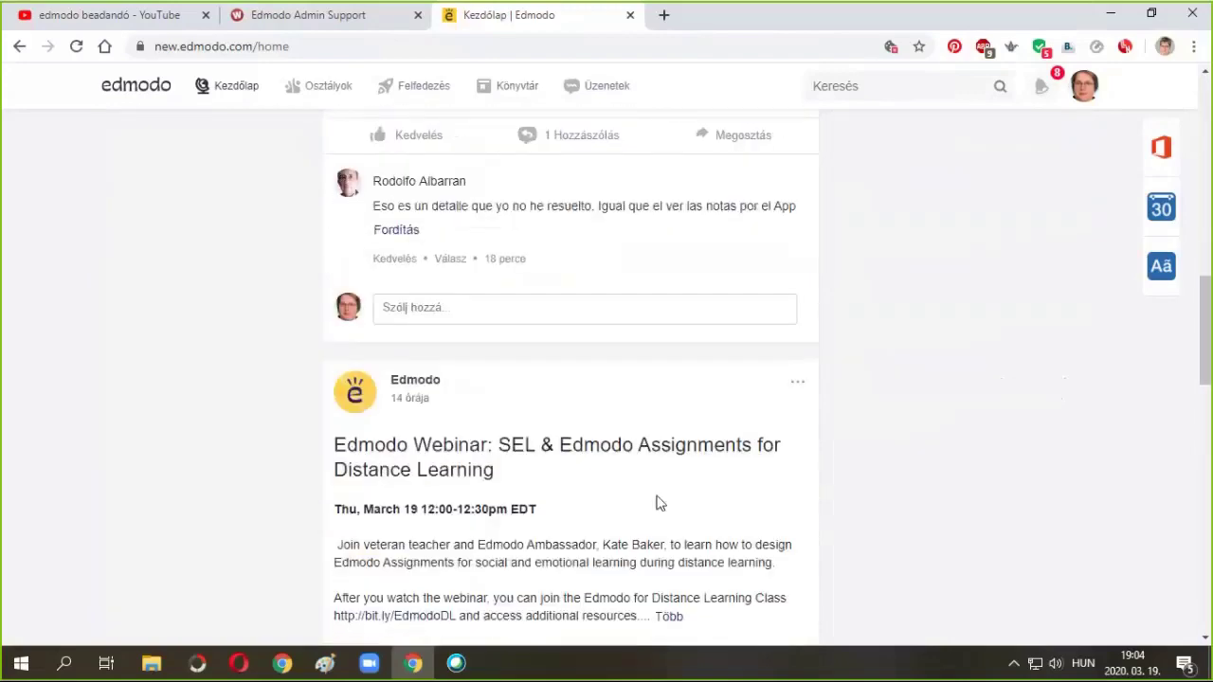
{"action": "scroll", "coordinate": [660, 503], "scroll_direction": "up", "scroll_amount": 9}
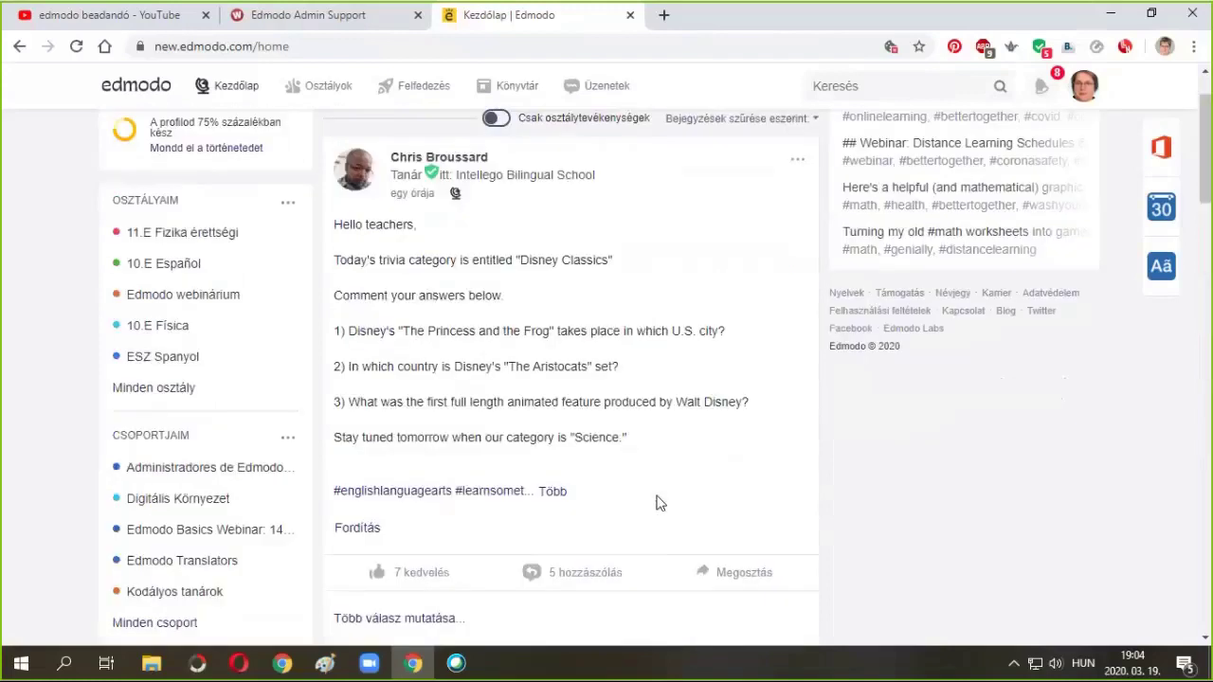
{"action": "scroll", "coordinate": [661, 503], "scroll_direction": "up", "scroll_amount": 1}
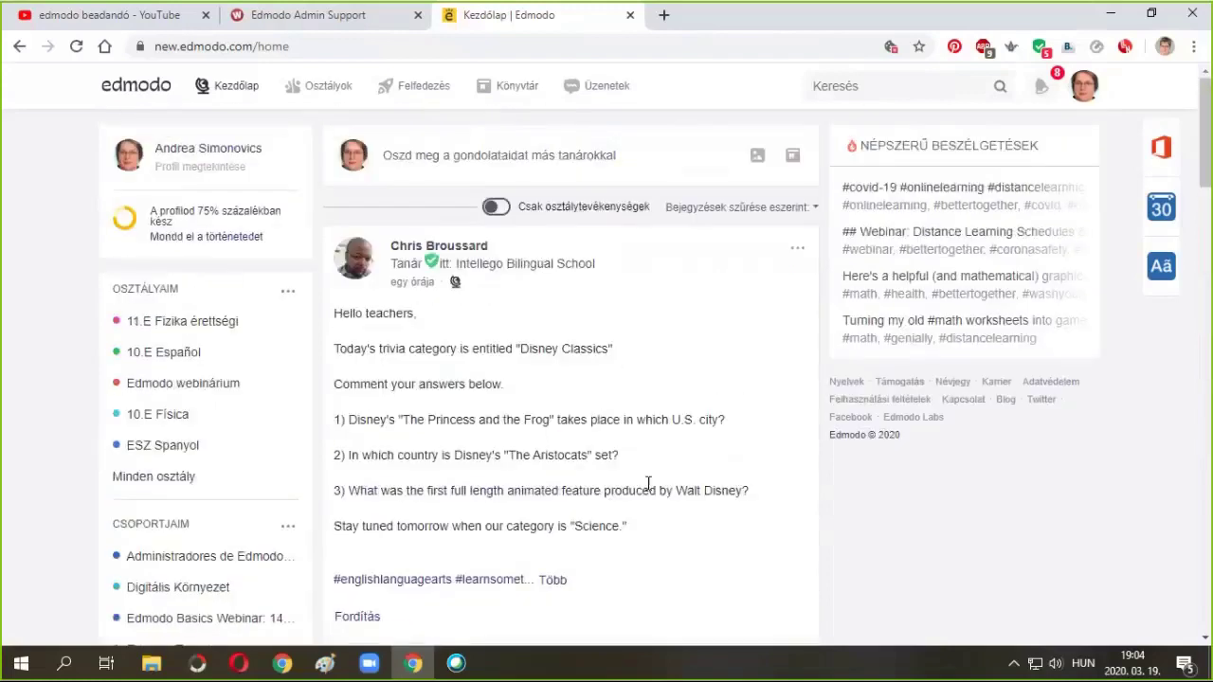
{"action": "left_click", "coordinate": [503, 211]}
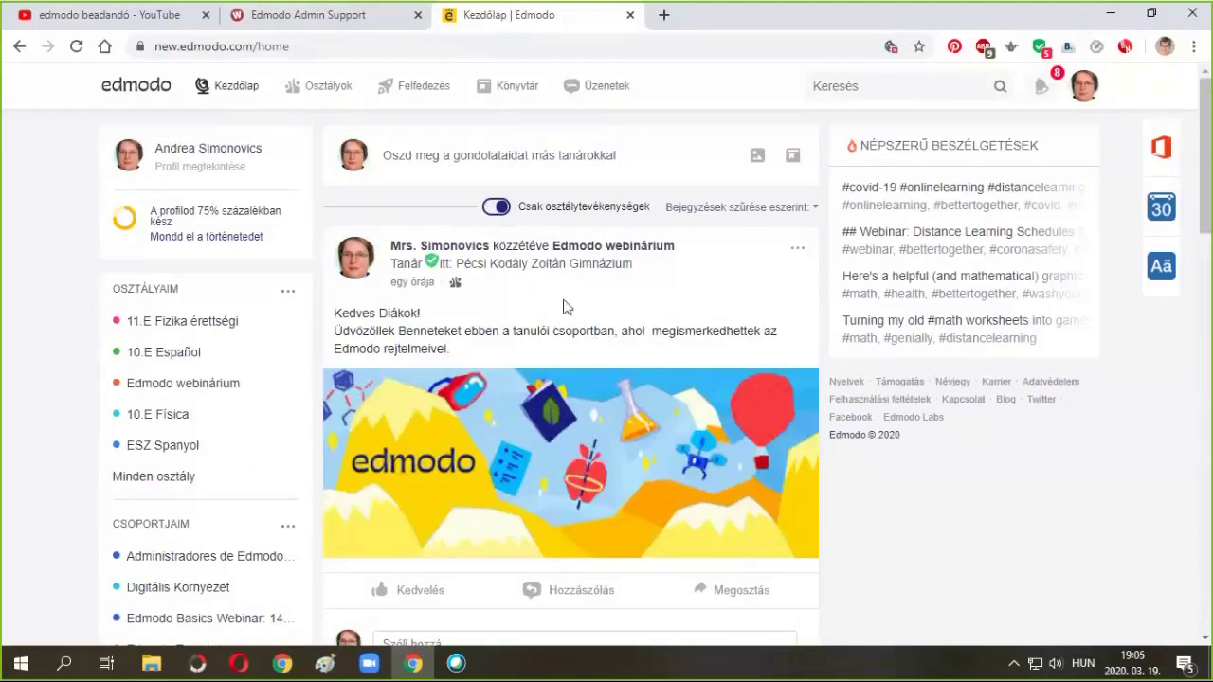
Open the 'Bejegyzések szűrése eszerint' dropdown to reveal the Szerző and Típus filters
{"action": "left_click", "coordinate": [753, 209]}
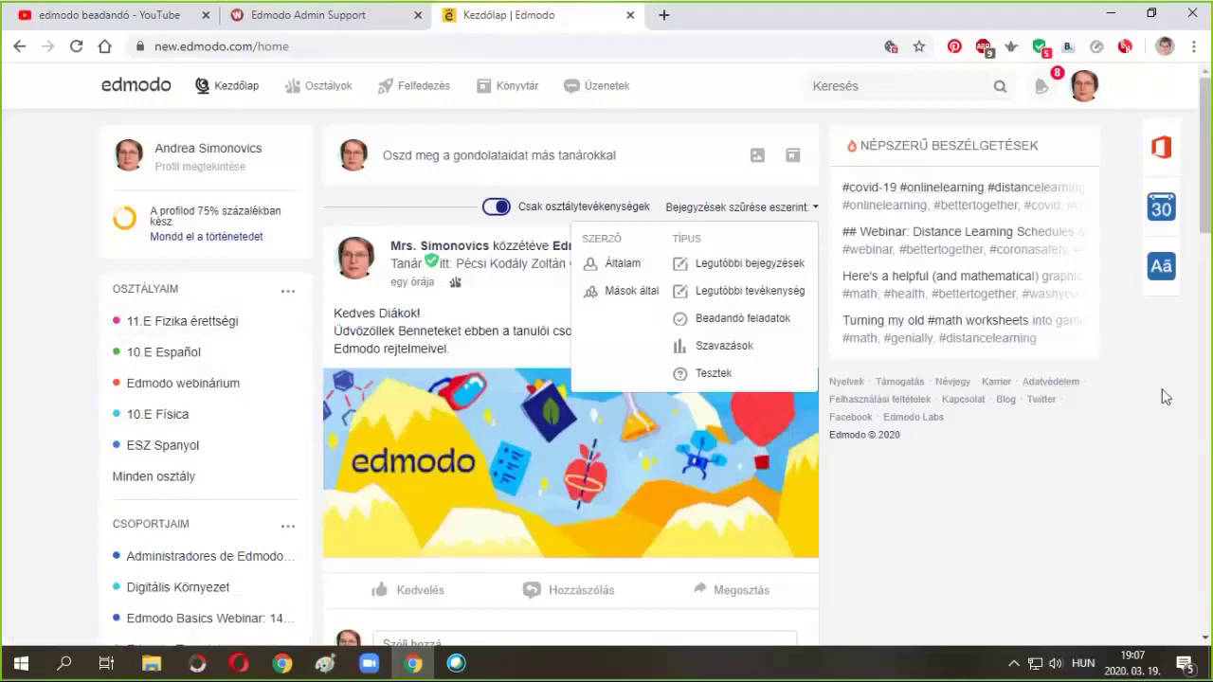
{"action": "scroll", "coordinate": [1087, 402], "scroll_direction": "down", "scroll_amount": 3}
{"action": "scroll", "coordinate": [205, 164], "scroll_direction": "up", "scroll_amount": 3}
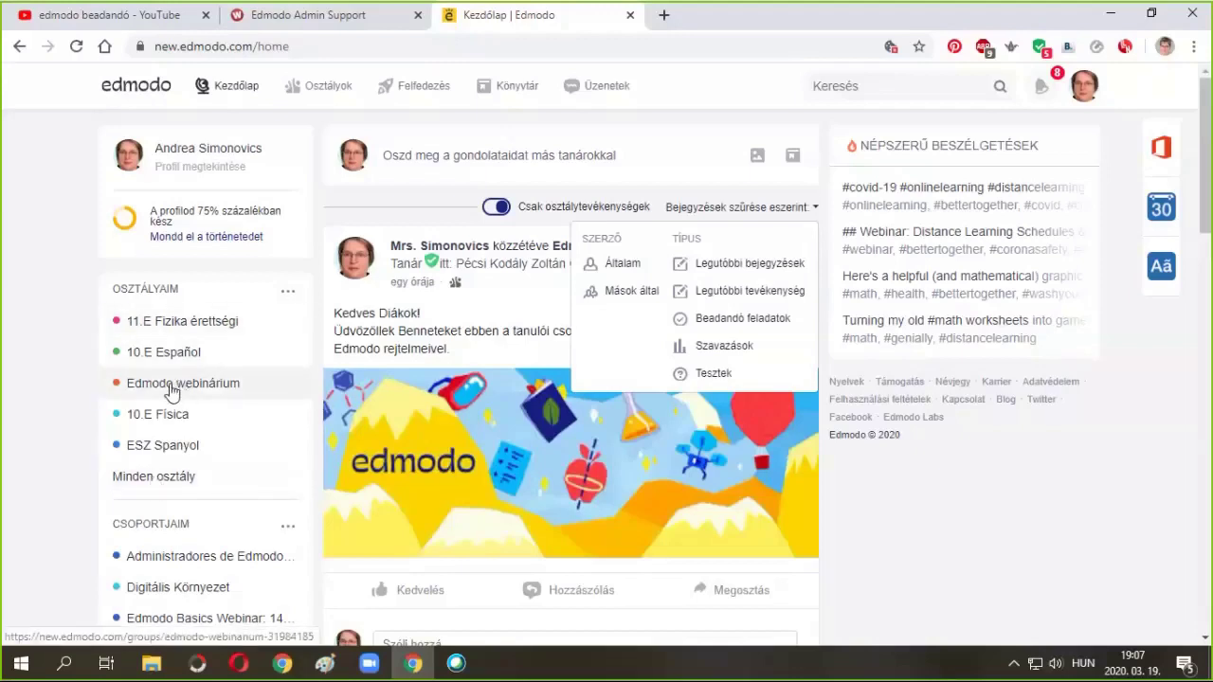
Start a new class from class management and name it 'Próba csoport'
{"action": "left_click", "coordinate": [288, 292]}
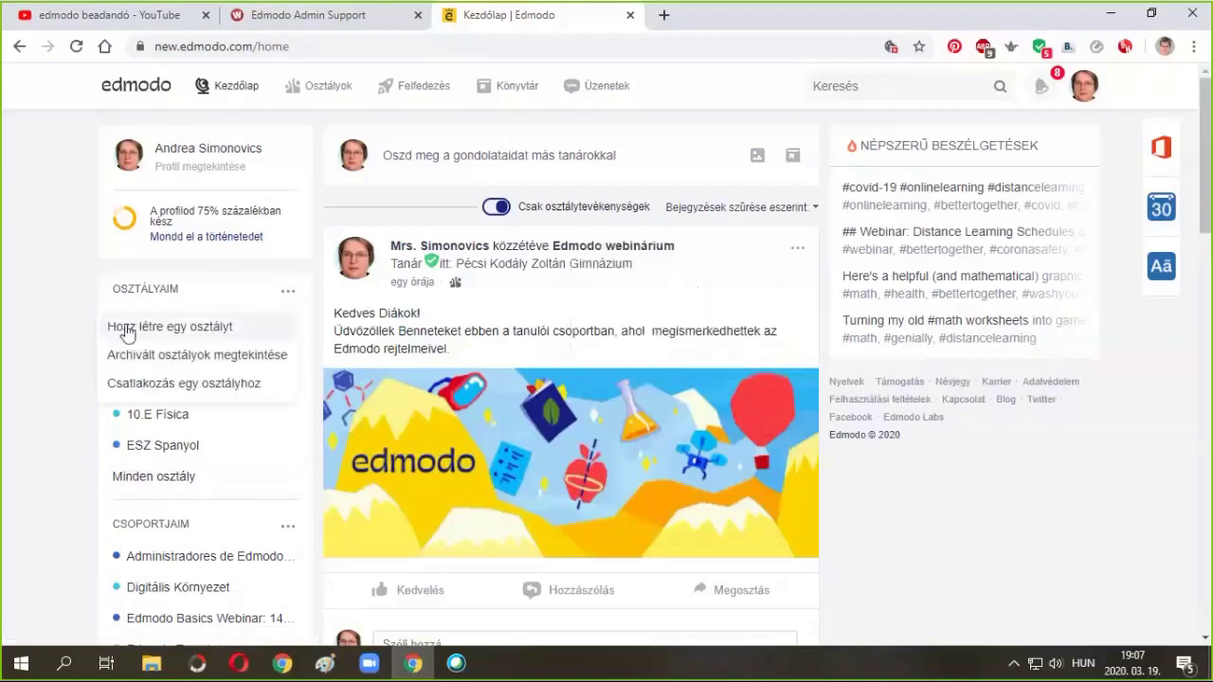
{"action": "left_click", "coordinate": [197, 334]}
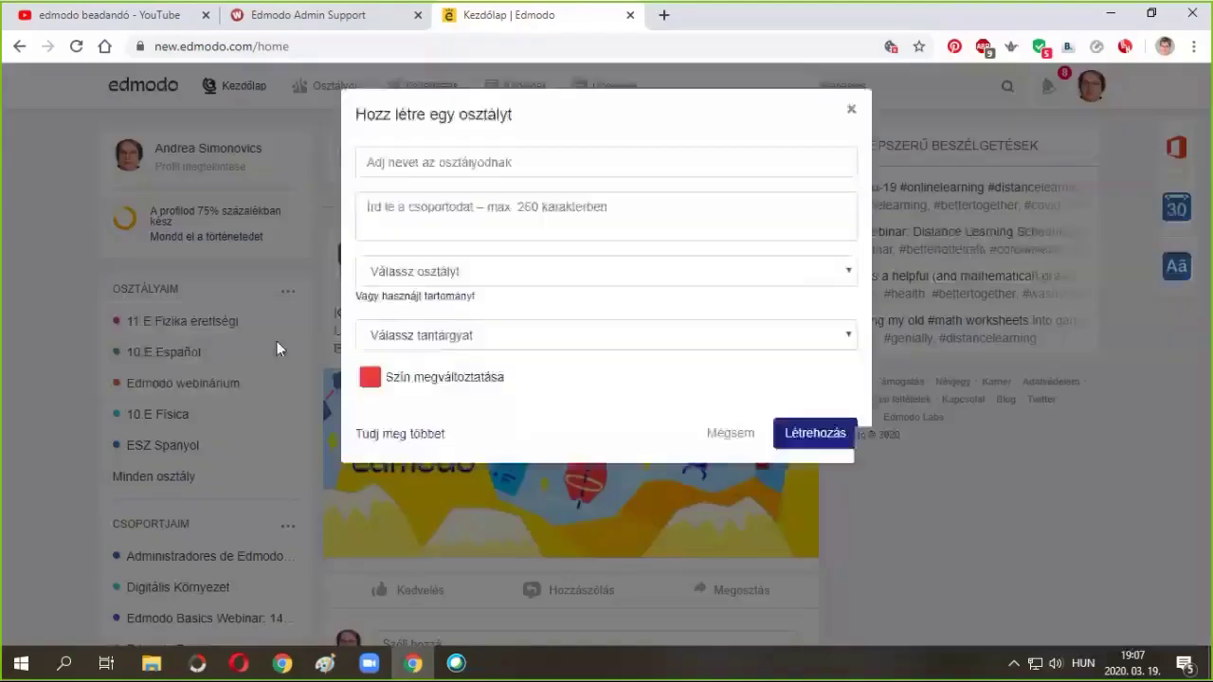
{"action": "left_click", "coordinate": [400, 163]}
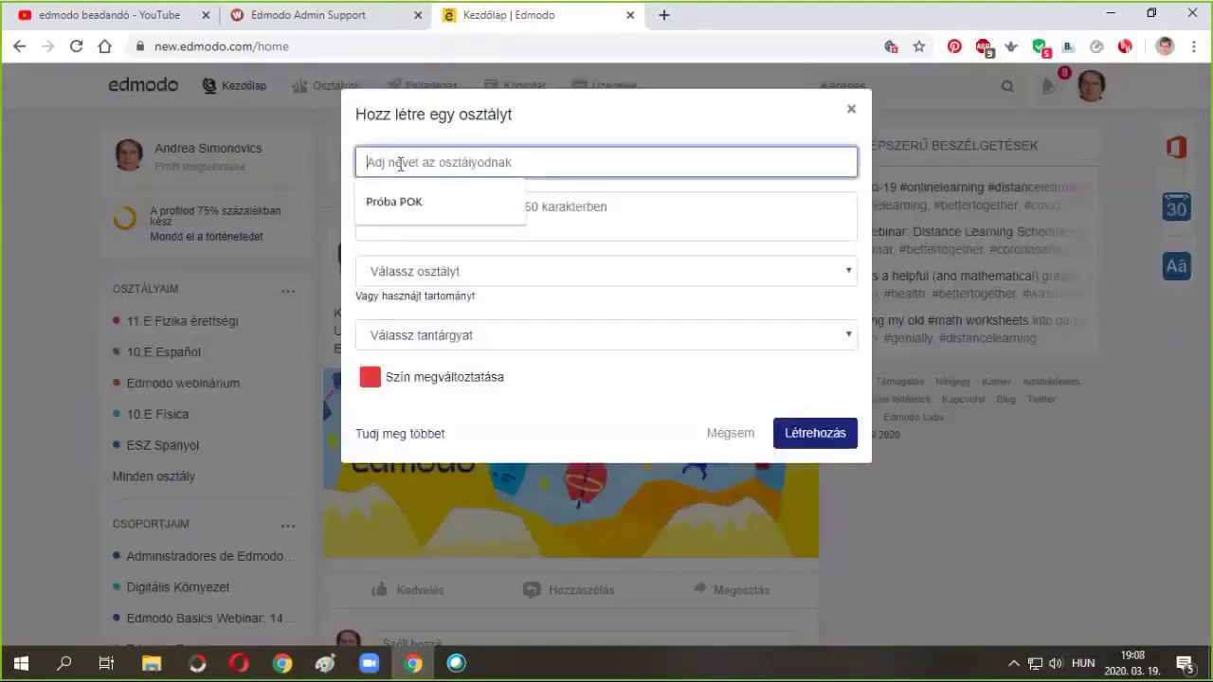
{"action": "type", "text": "Próba c"}
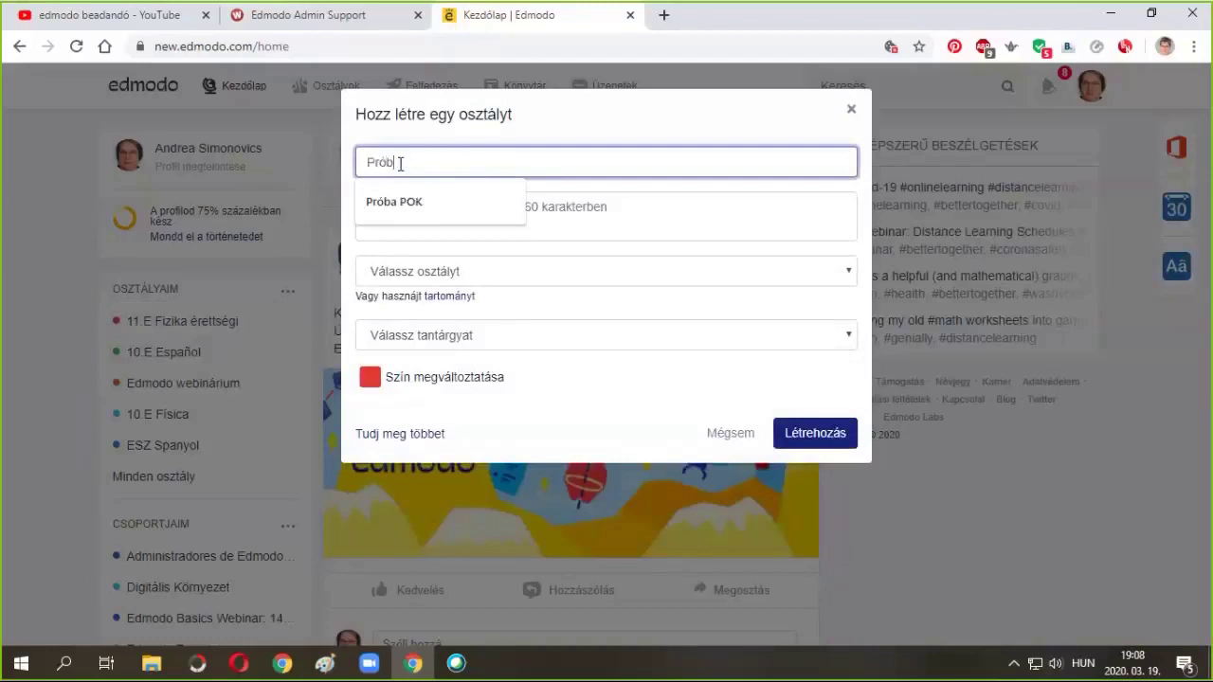
{"action": "type", "text": "sopor"}
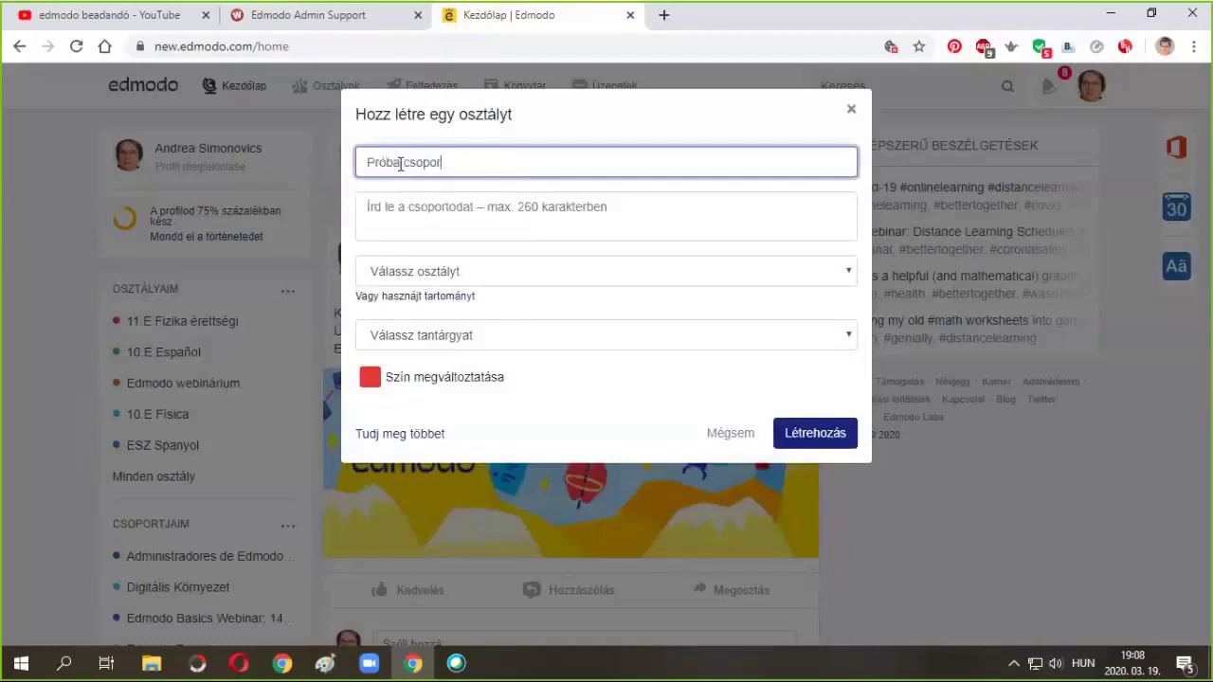
{"action": "type", "text": "t"}
Give the class the description 'Ez a csoport...' and open the 'Válassz osztályt' grade list
{"action": "left_click", "coordinate": [461, 211]}
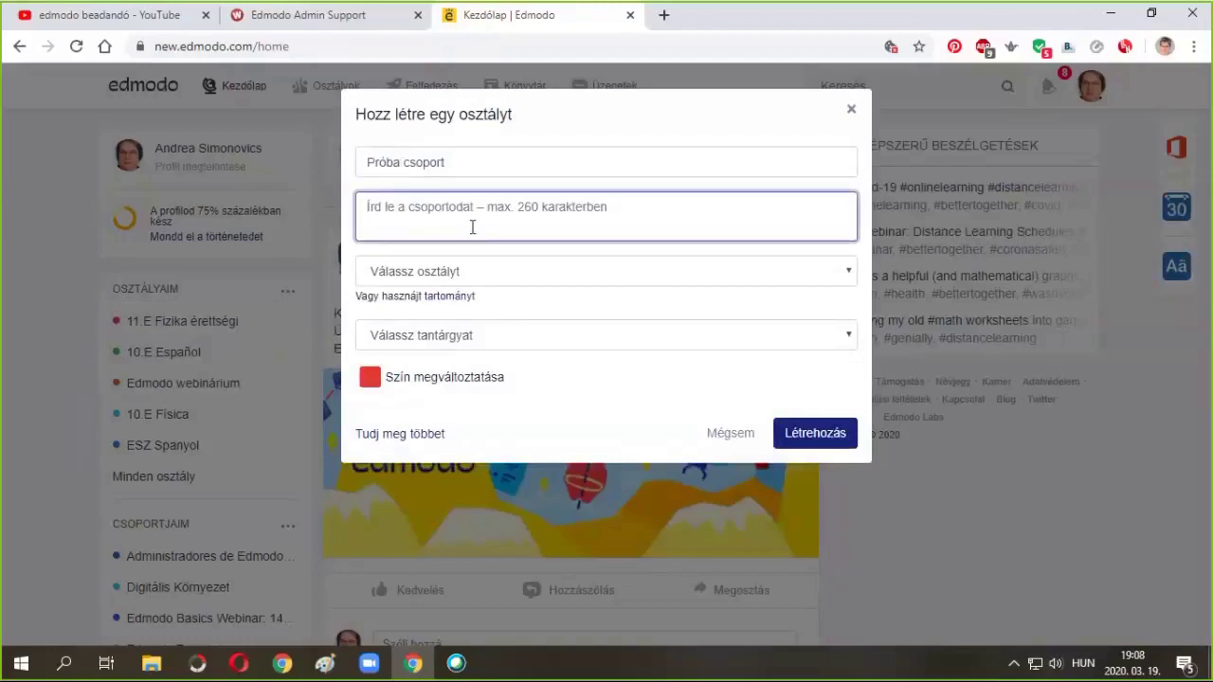
{"action": "type", "text": "Ez a"}
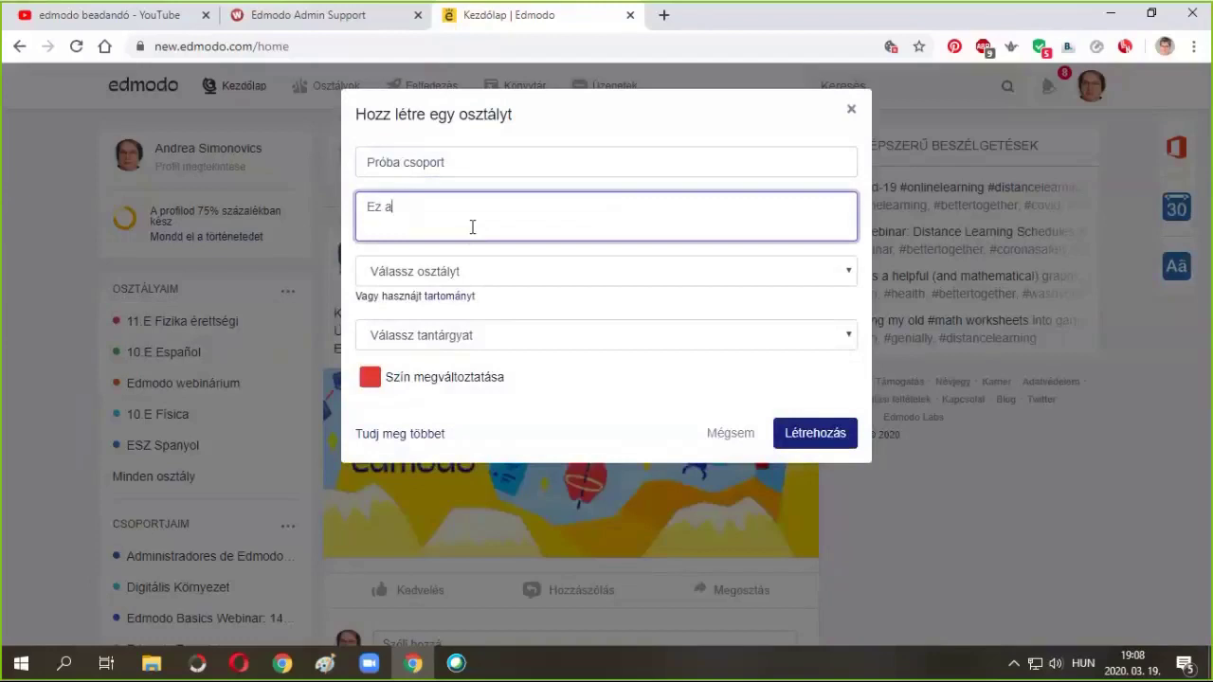
{"action": "type", "text": " csoport..."}
{"action": "left_click", "coordinate": [846, 275]}
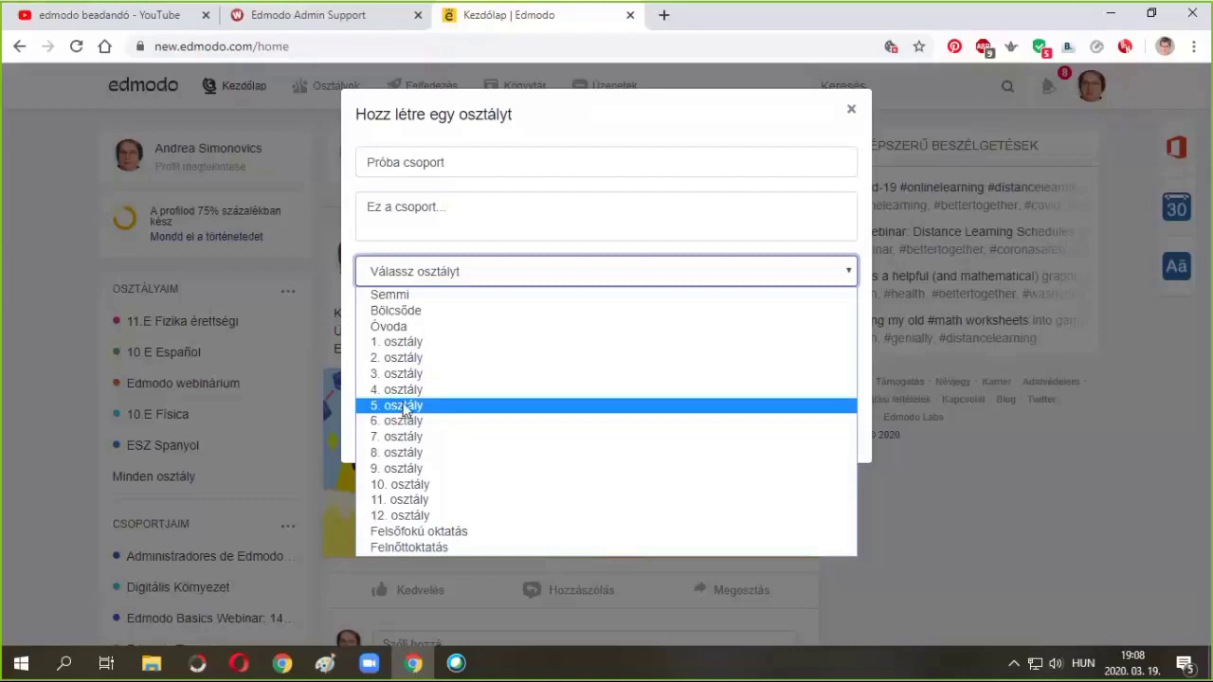
Choose '4. osztály', 'Természettudomány' and 'Fizika' from the grade, subject and subtopic dropdowns
{"action": "left_click", "coordinate": [417, 391]}
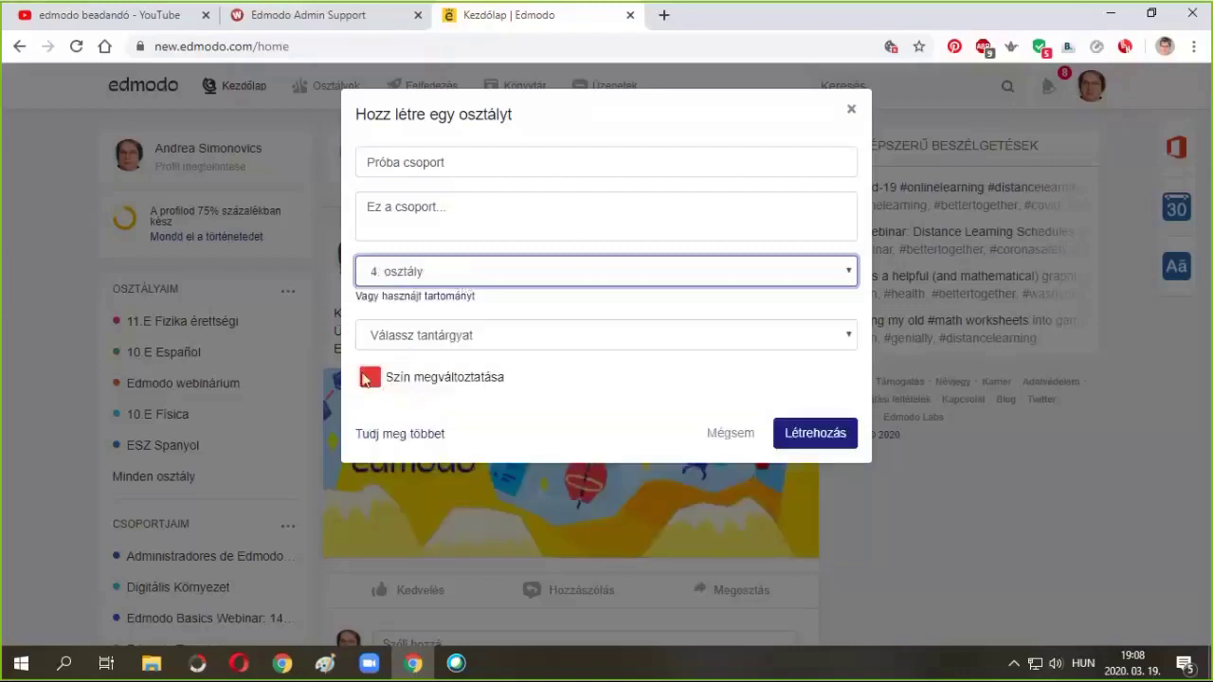
{"action": "left_click", "coordinate": [481, 337]}
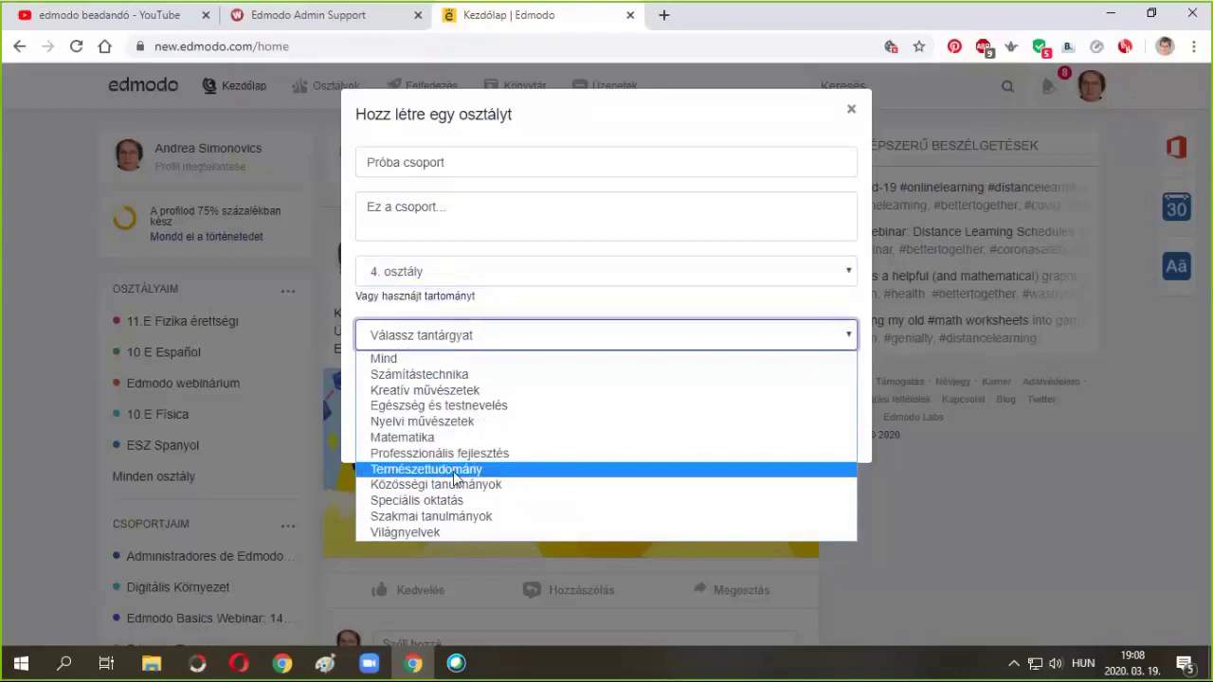
{"action": "left_click", "coordinate": [454, 471]}
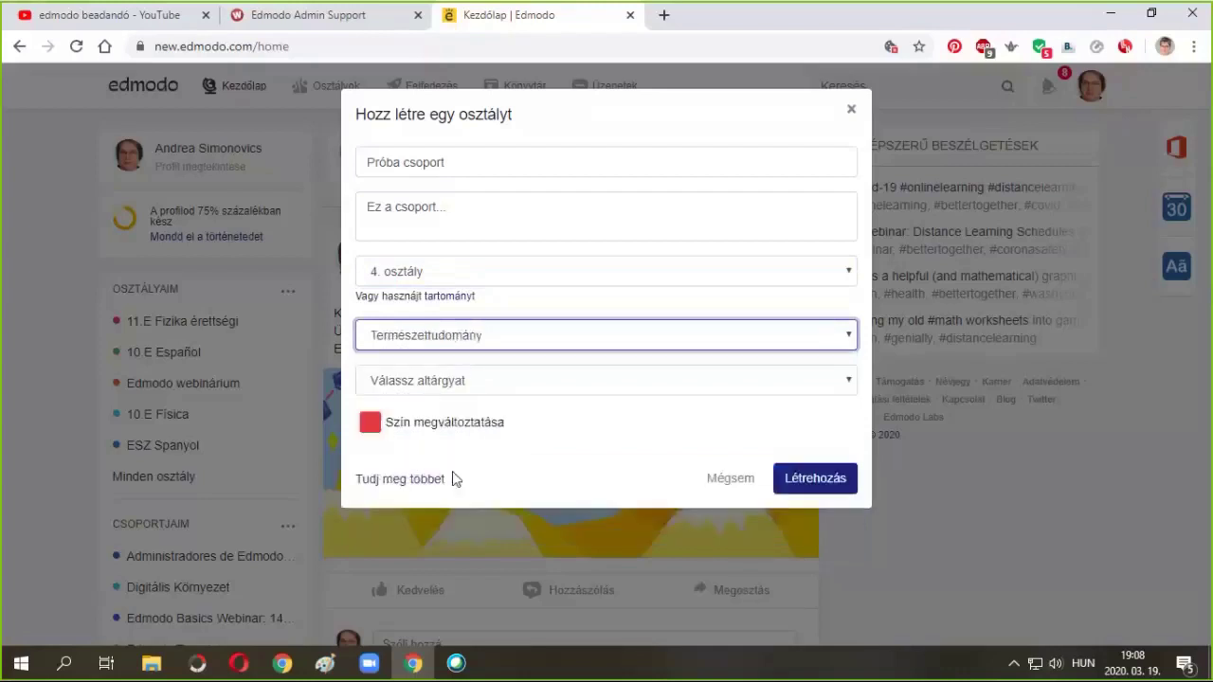
{"action": "left_click", "coordinate": [812, 389]}
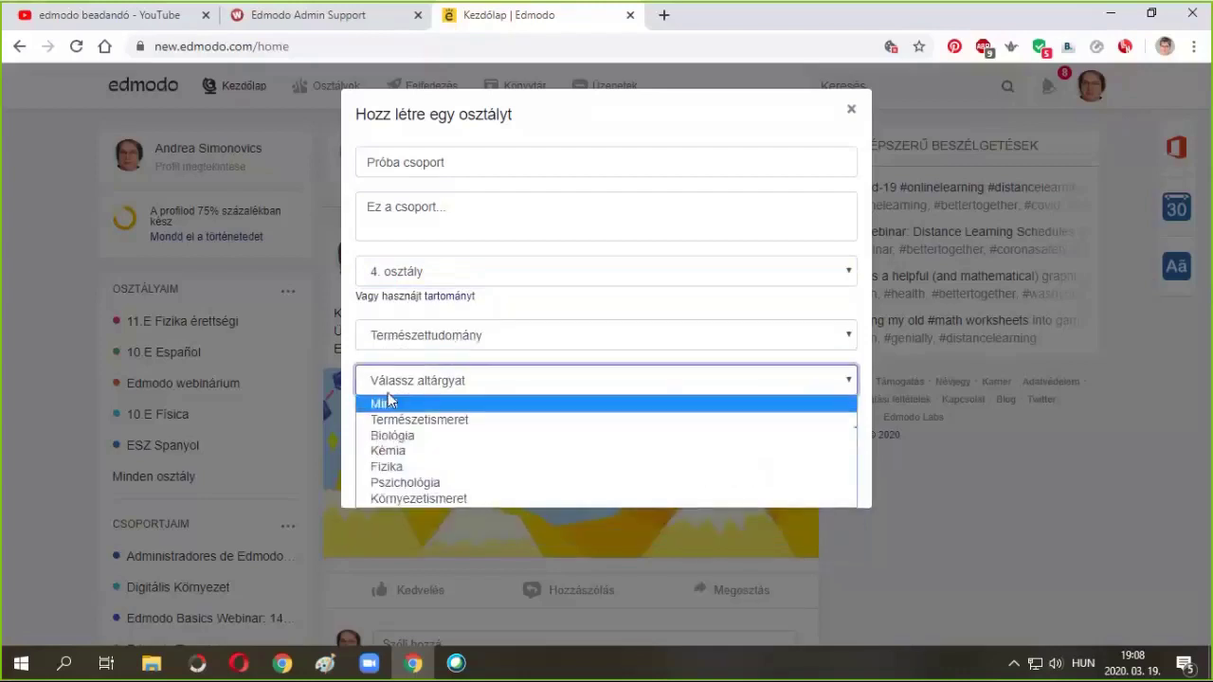
{"action": "left_click", "coordinate": [385, 468]}
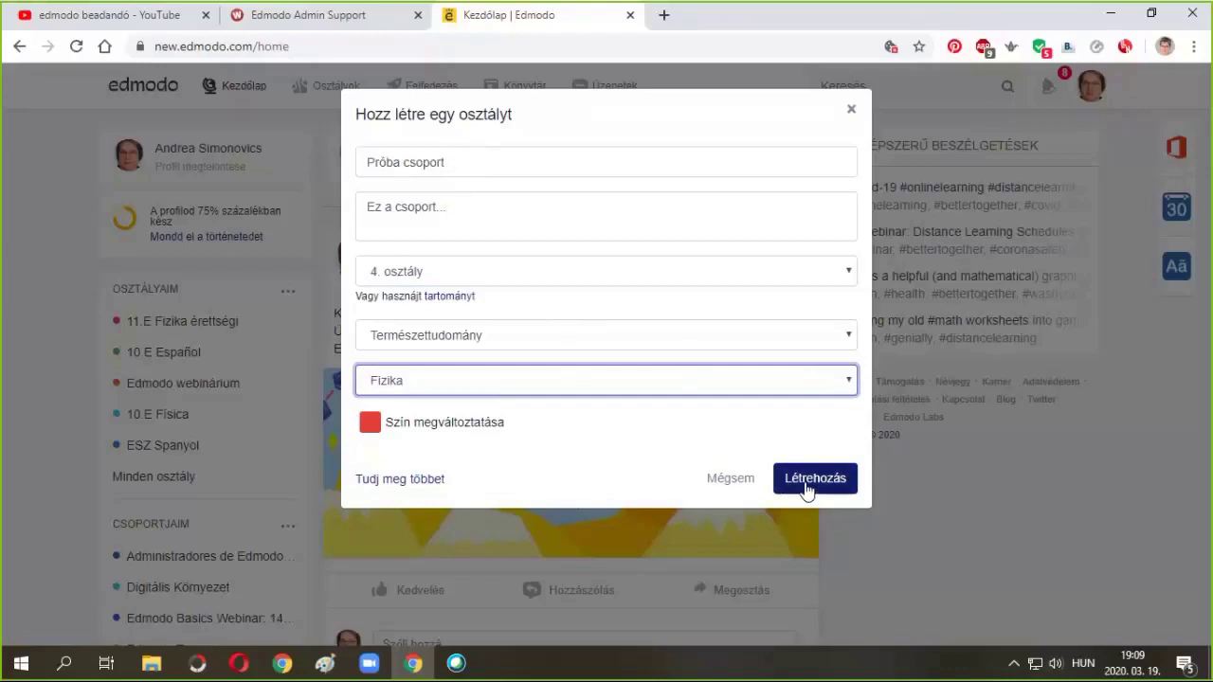
Create Próba csoport with Létrehozás, then pick 'Diákok hozzáadása' in the welcome dialog
{"action": "left_click", "coordinate": [806, 483]}
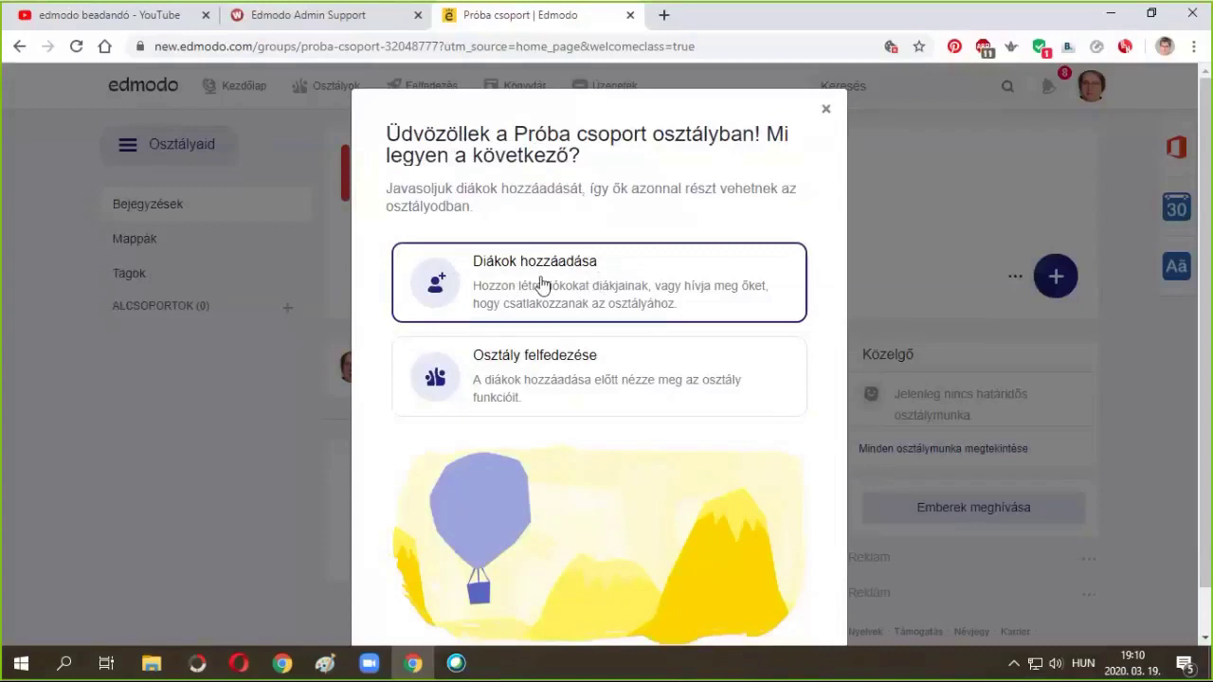
{"action": "left_click", "coordinate": [542, 282]}
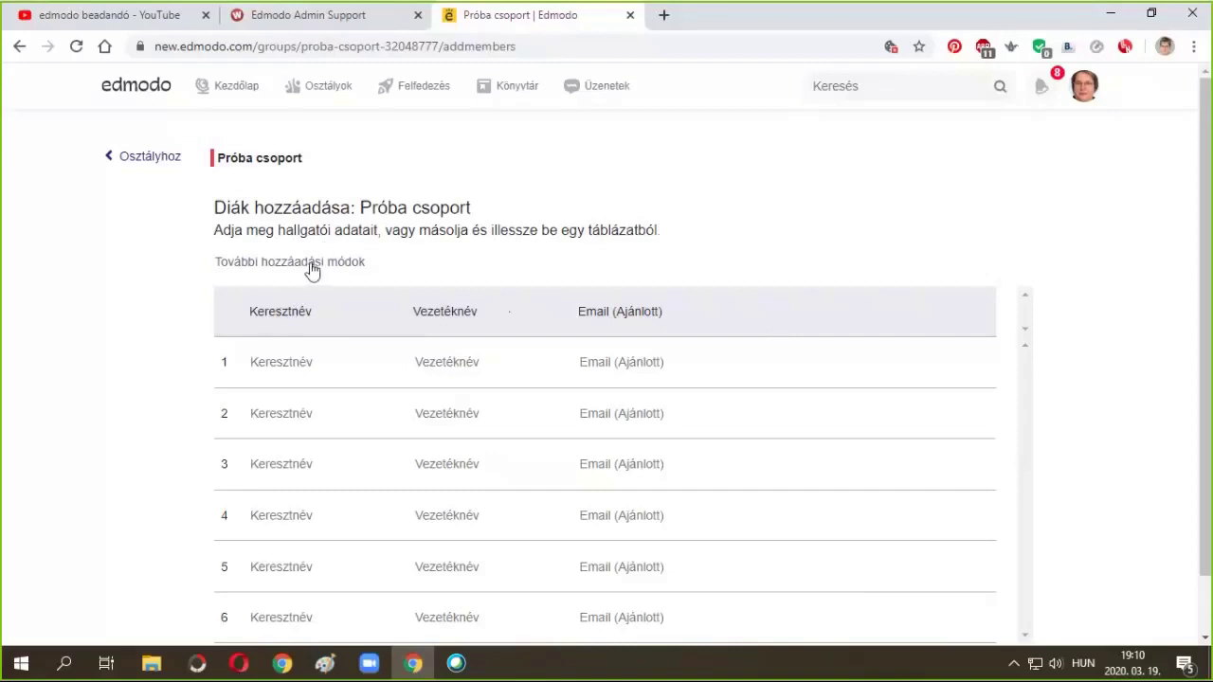
Open 'További hozzáadási módok' to display the Próba csoport join code
{"action": "left_click", "coordinate": [311, 265]}
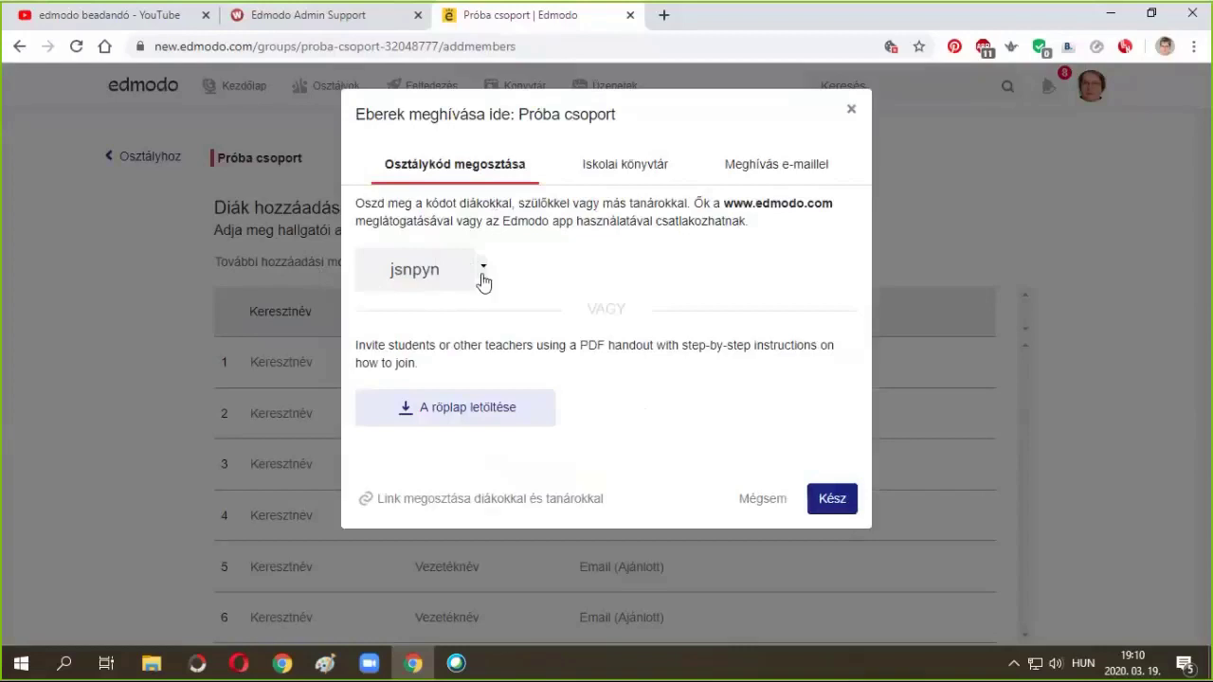
Download the PDF joining handout with 'A röplap letöltése'
{"action": "left_click", "coordinate": [474, 419]}
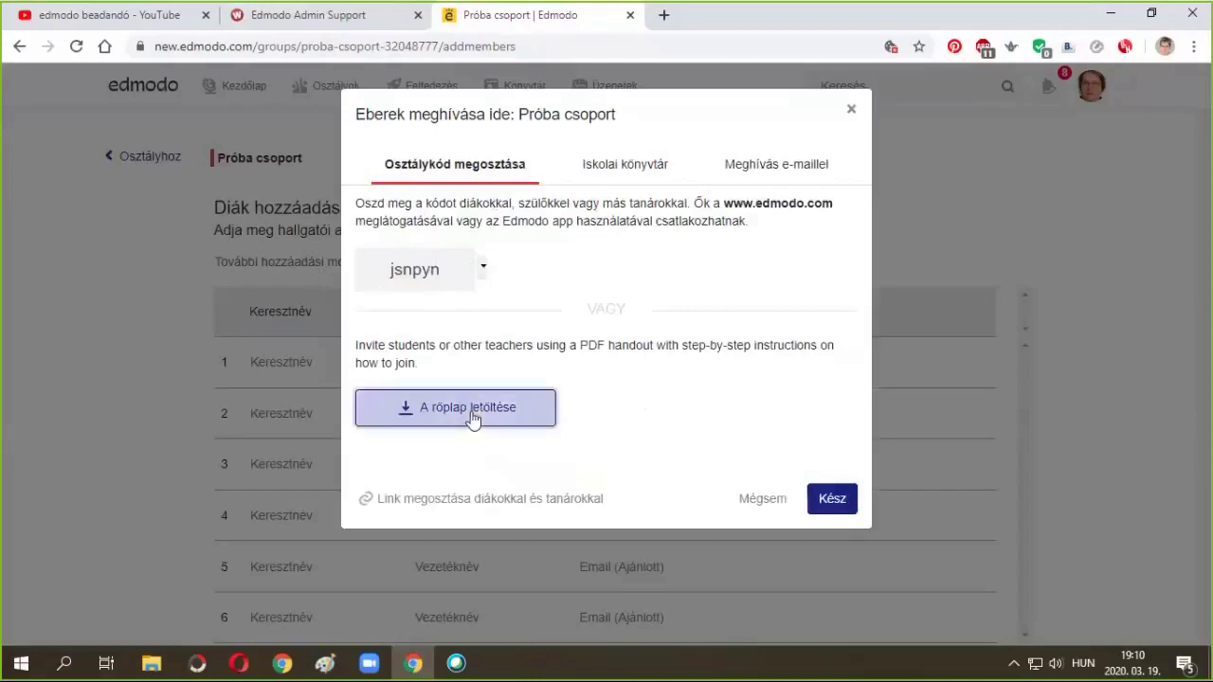
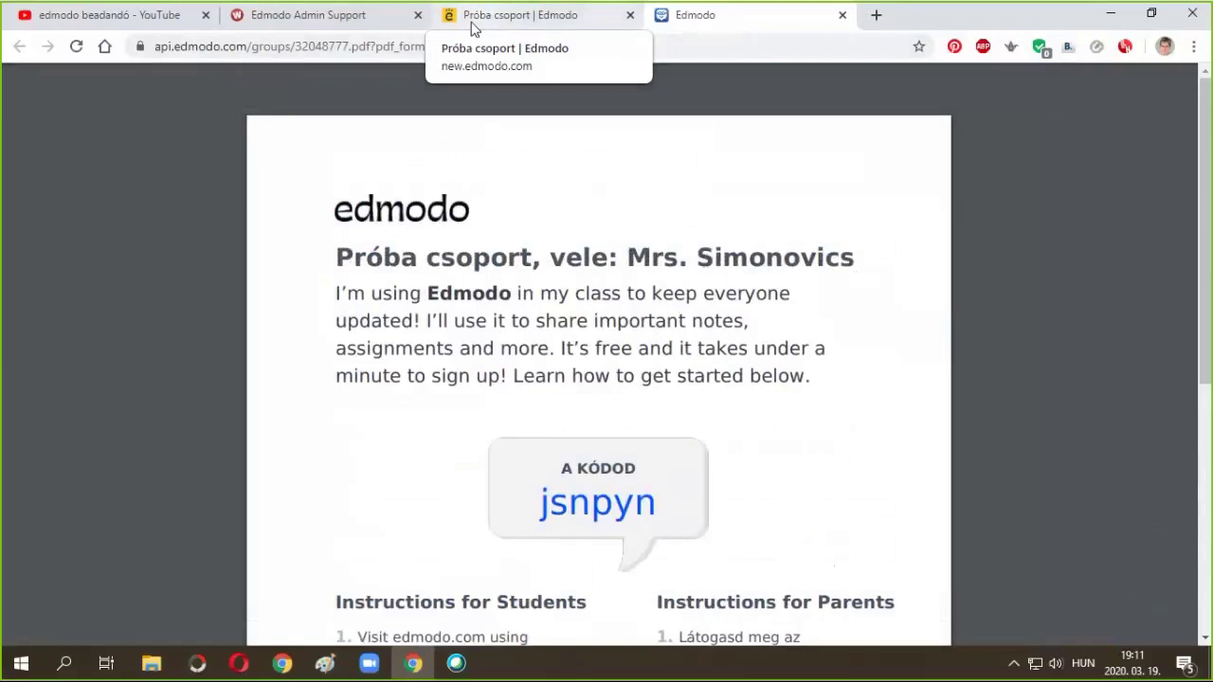
Close the Próba csoport invite window with Kész and go back to the Kezdőlap home feed
{"action": "scroll", "coordinate": [735, 396], "scroll_direction": "down", "scroll_amount": 5}
{"action": "scroll", "coordinate": [745, 398], "scroll_direction": "up", "scroll_amount": 5}
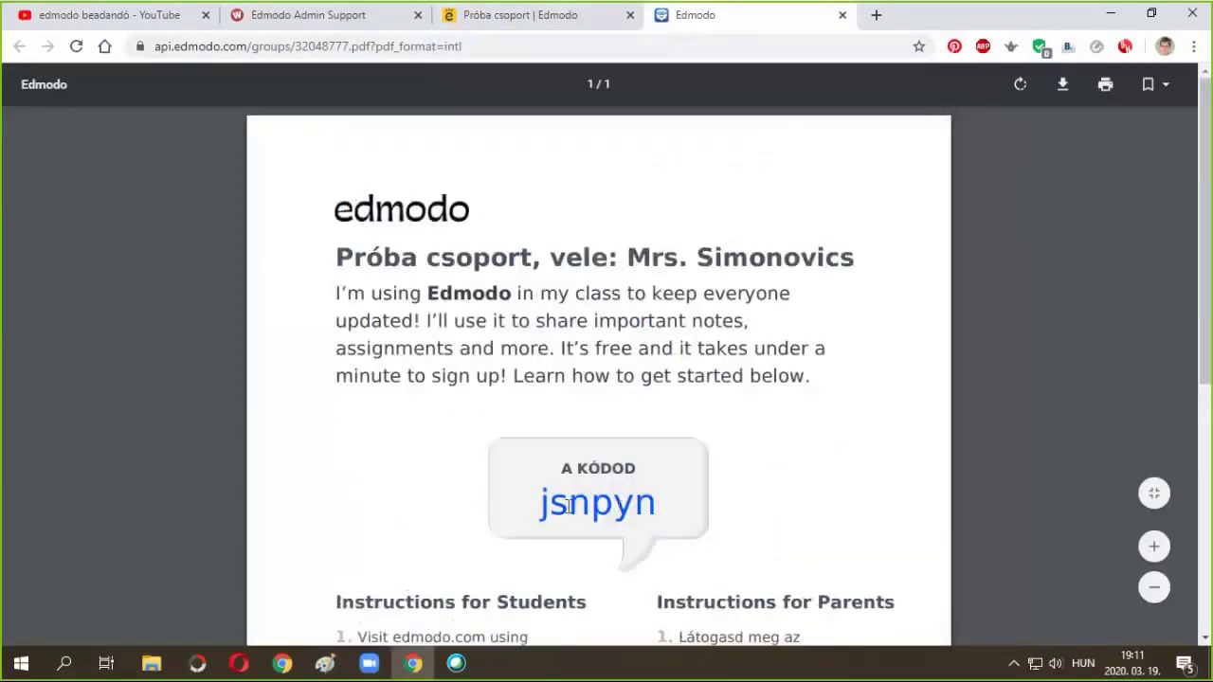
{"action": "scroll", "coordinate": [758, 474], "scroll_direction": "down", "scroll_amount": 3}
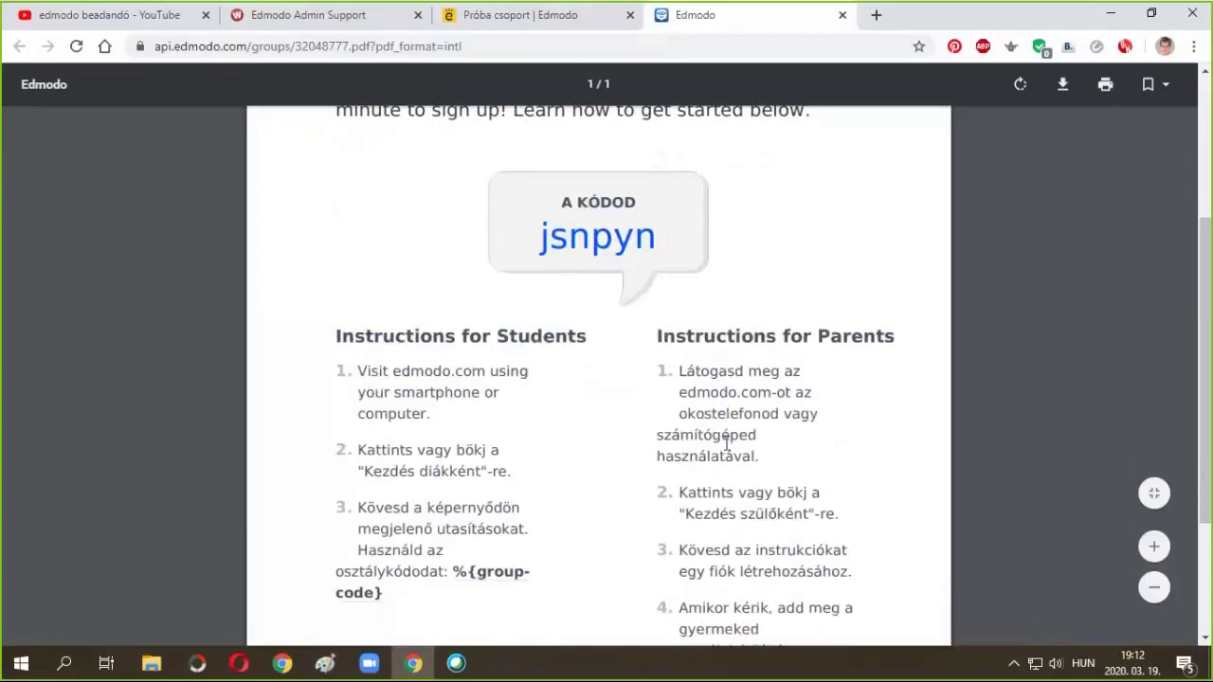
{"action": "scroll", "coordinate": [825, 461], "scroll_direction": "down", "scroll_amount": 1}
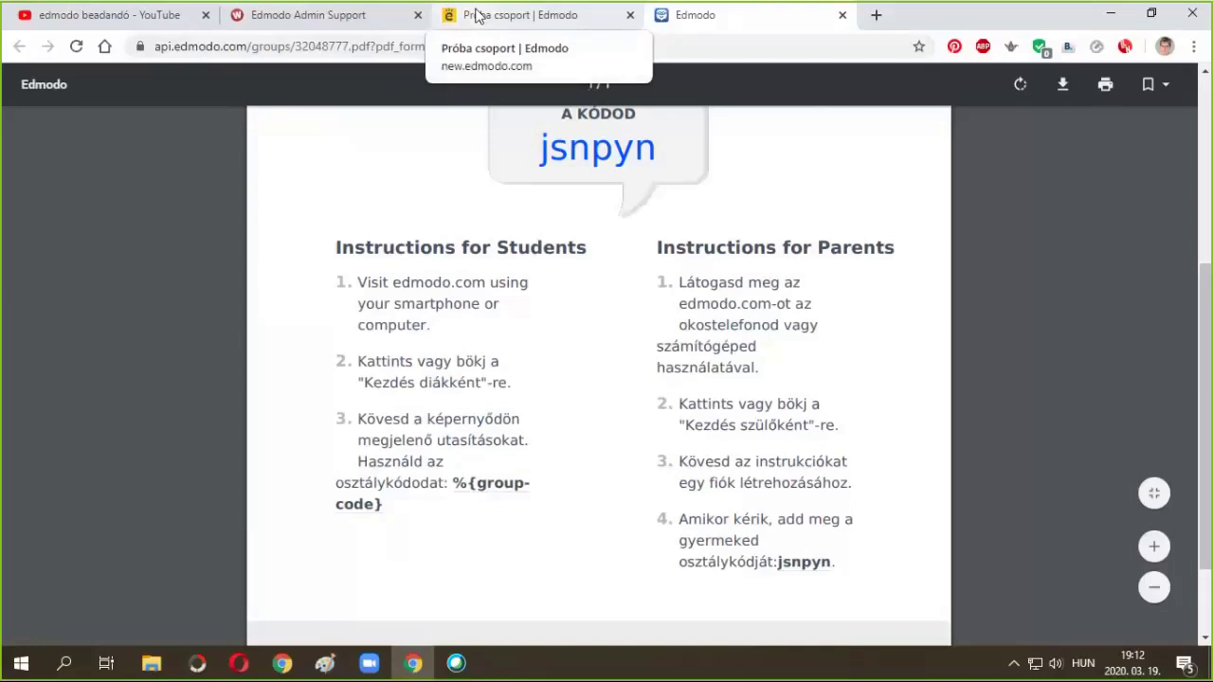
{"action": "left_click", "coordinate": [476, 17]}
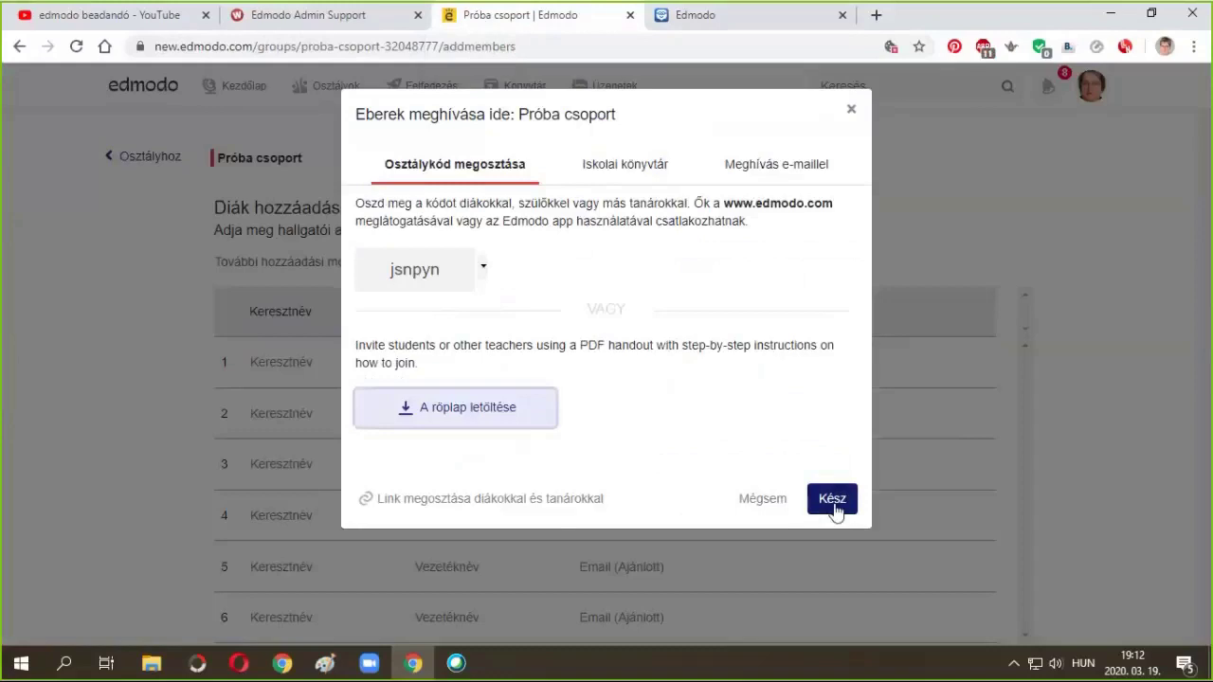
{"action": "left_click", "coordinate": [834, 508]}
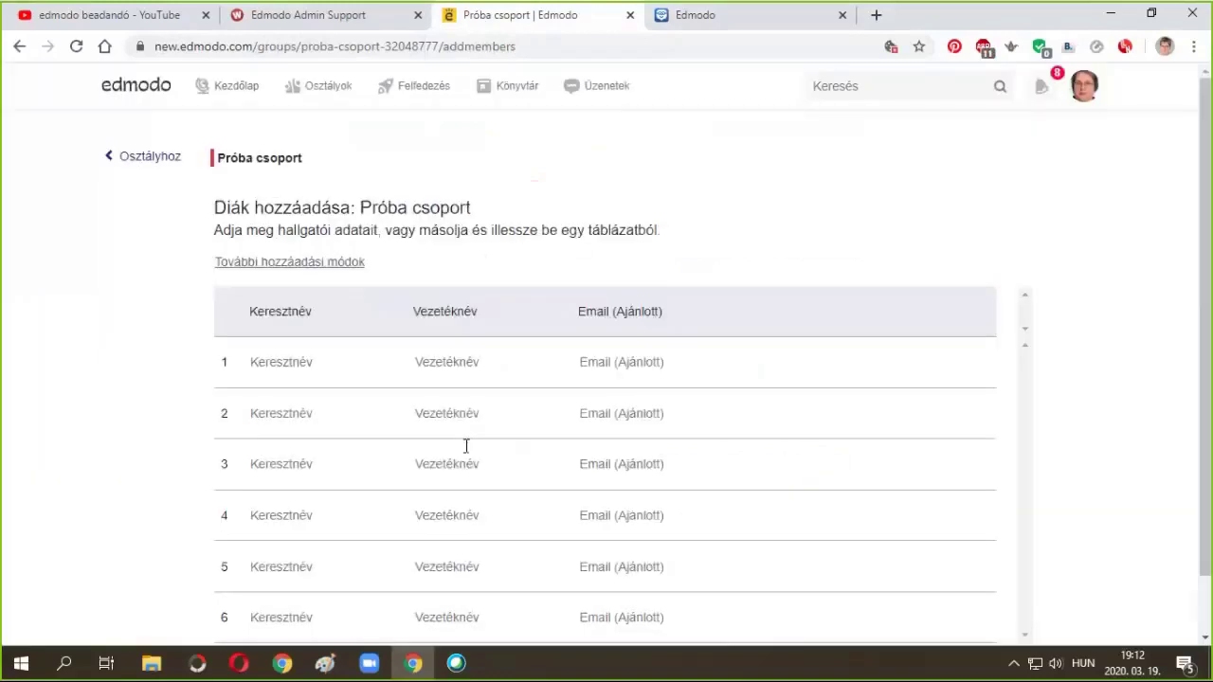
{"action": "left_click", "coordinate": [235, 93]}
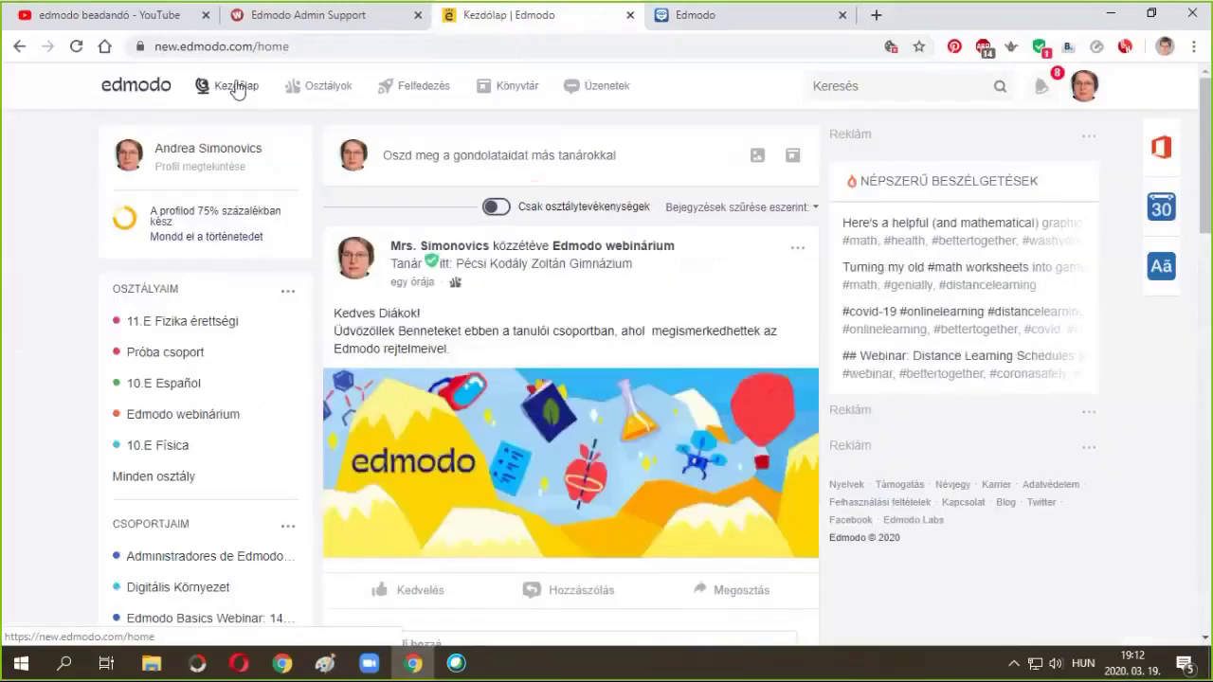
{"action": "mouse_move", "coordinate": [218, 94]}
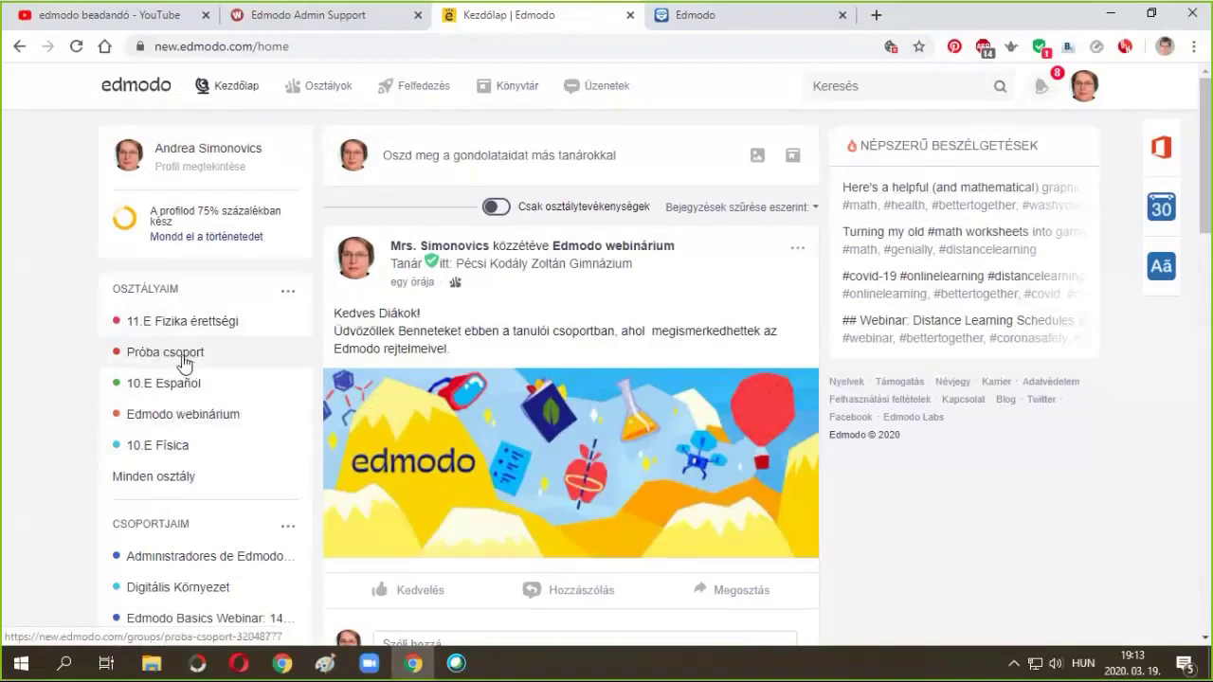
{"action": "left_click", "coordinate": [197, 417]}
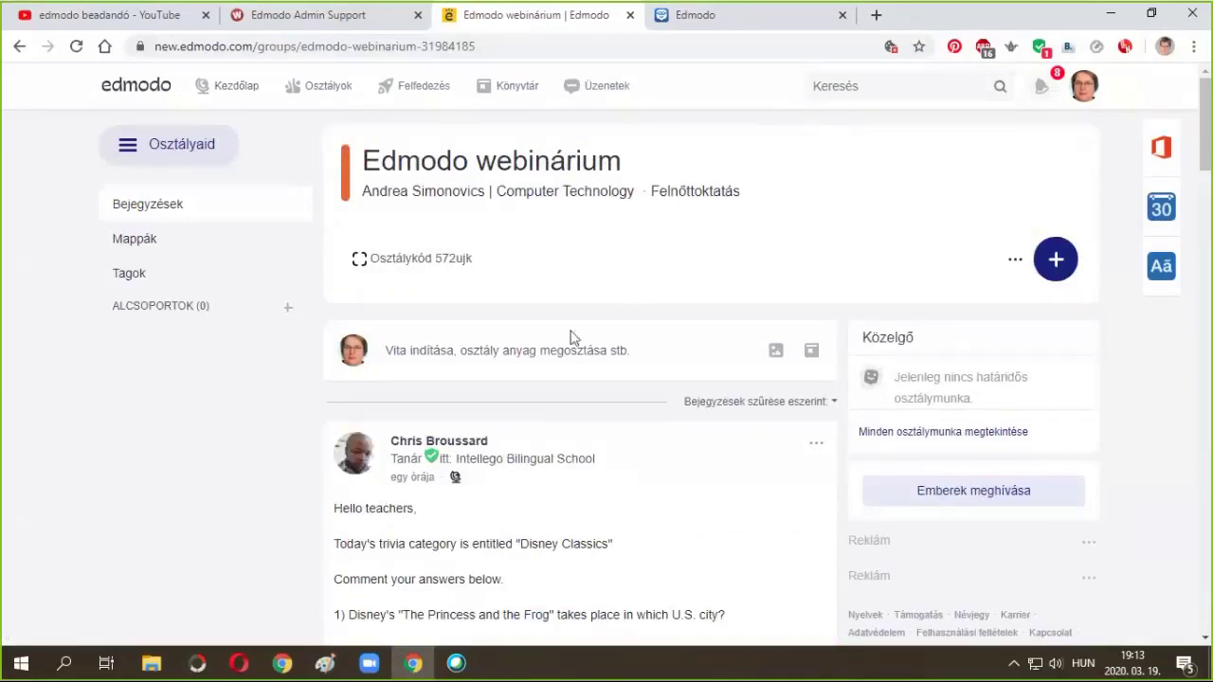
{"action": "scroll", "coordinate": [568, 346], "scroll_direction": "down", "scroll_amount": 1}
{"action": "scroll", "coordinate": [567, 359], "scroll_direction": "up", "scroll_amount": 1}
{"action": "left_click", "coordinate": [460, 258]}
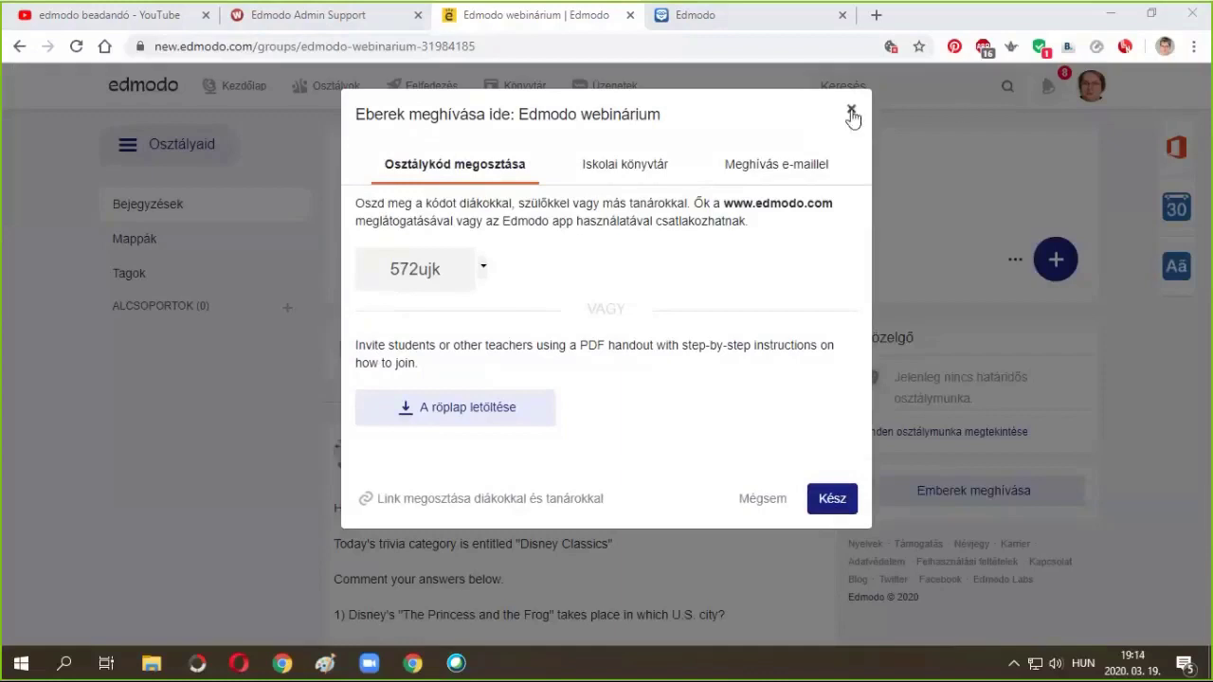
{"action": "left_click", "coordinate": [851, 113]}
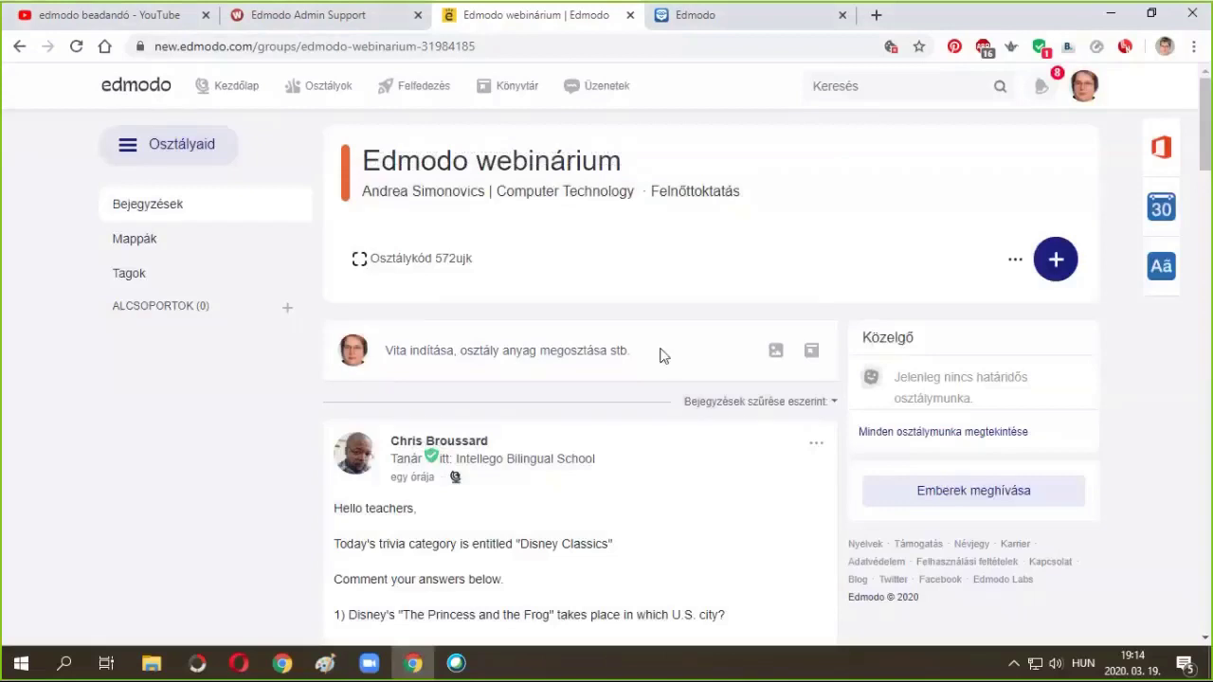
Sign the teacher out of Edmodo in Opera and reveal the Regisztráció sign-up choices
{"action": "left_click", "coordinate": [240, 671]}
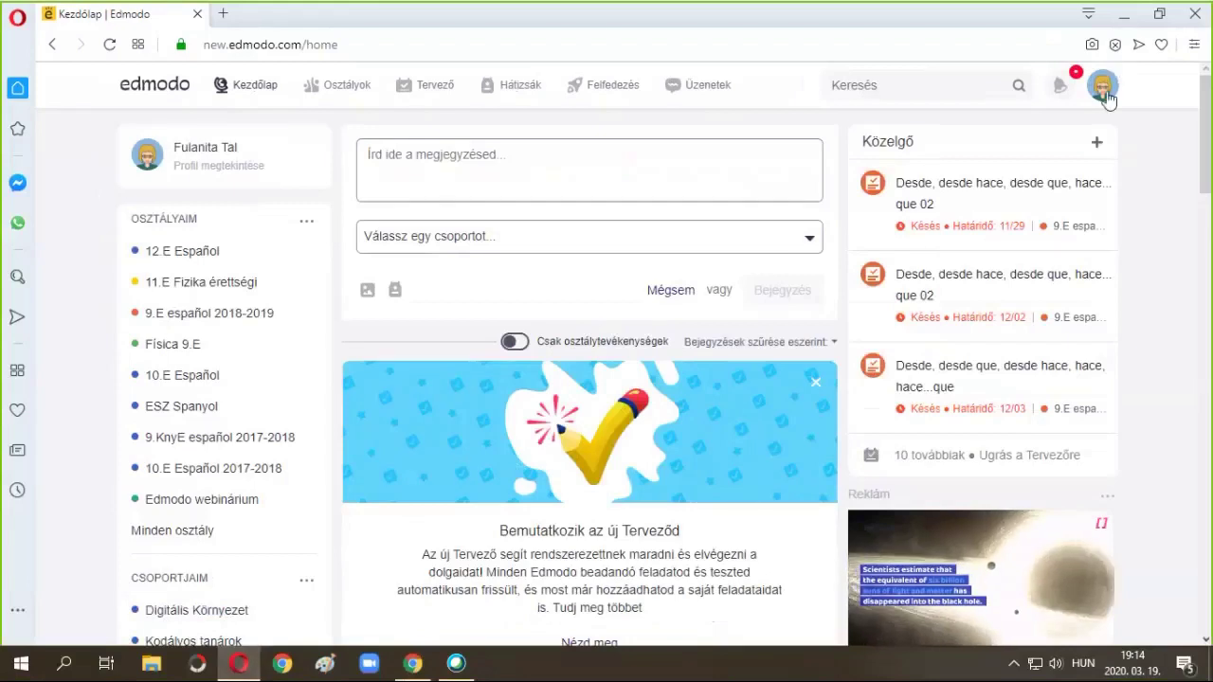
{"action": "left_click", "coordinate": [1105, 91]}
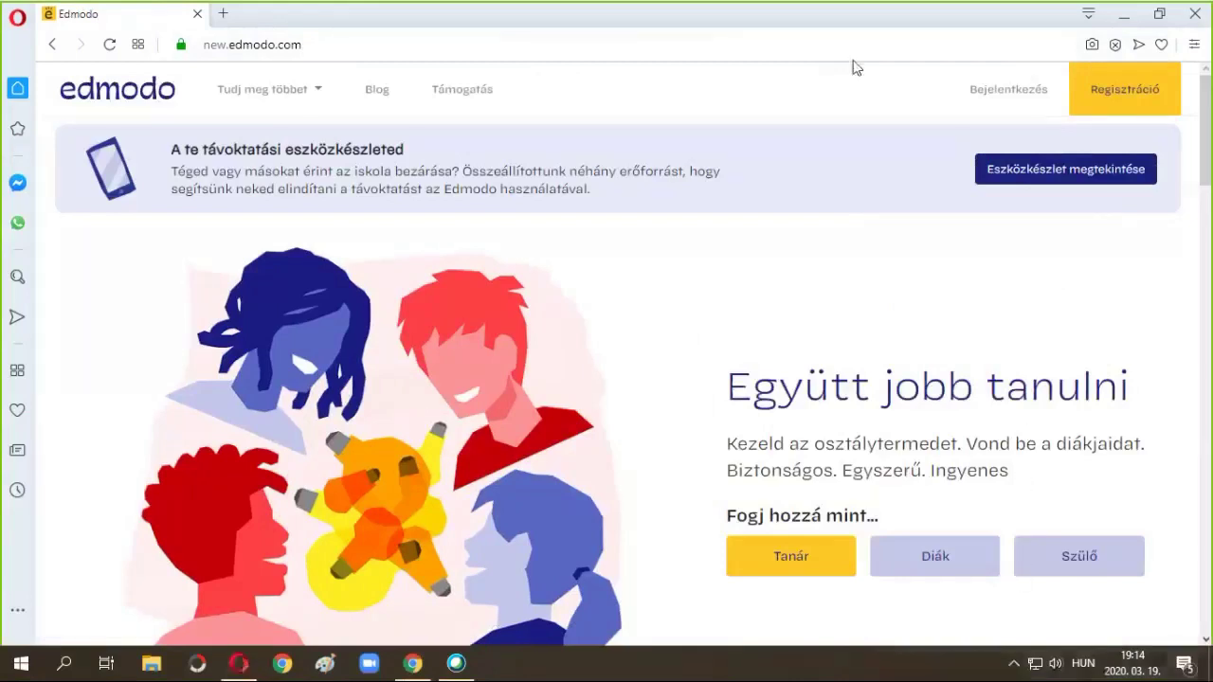
{"action": "mouse_move", "coordinate": [1122, 102]}
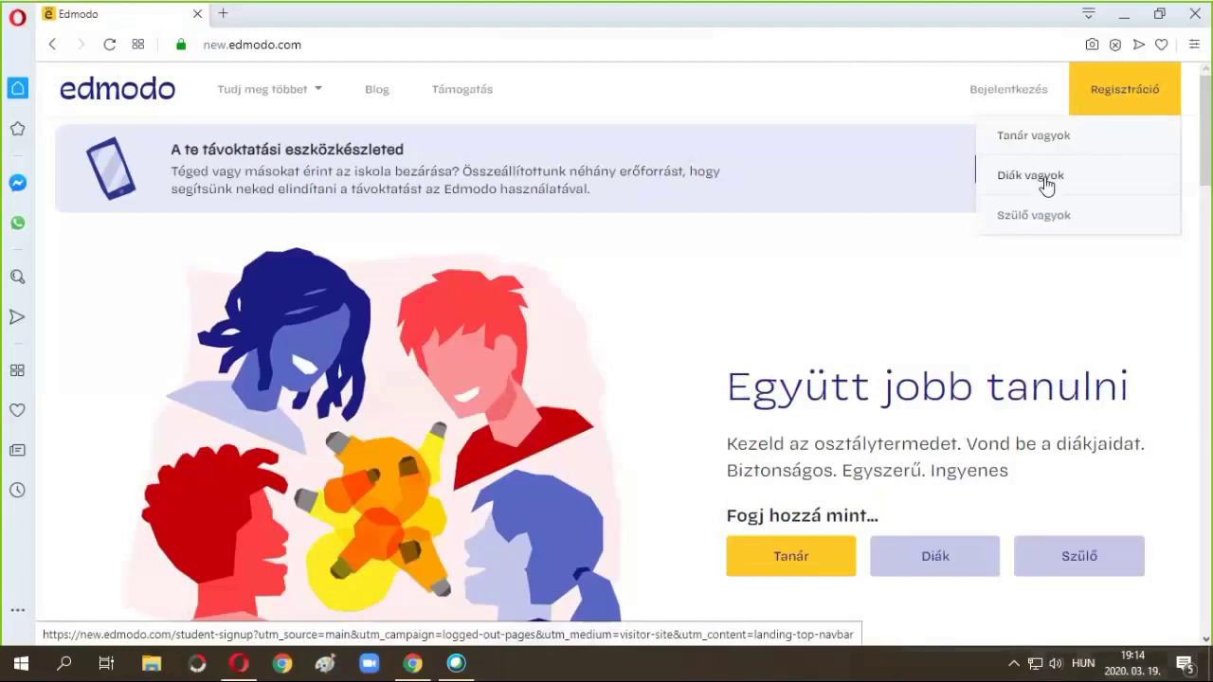
{"action": "left_click", "coordinate": [1046, 185]}
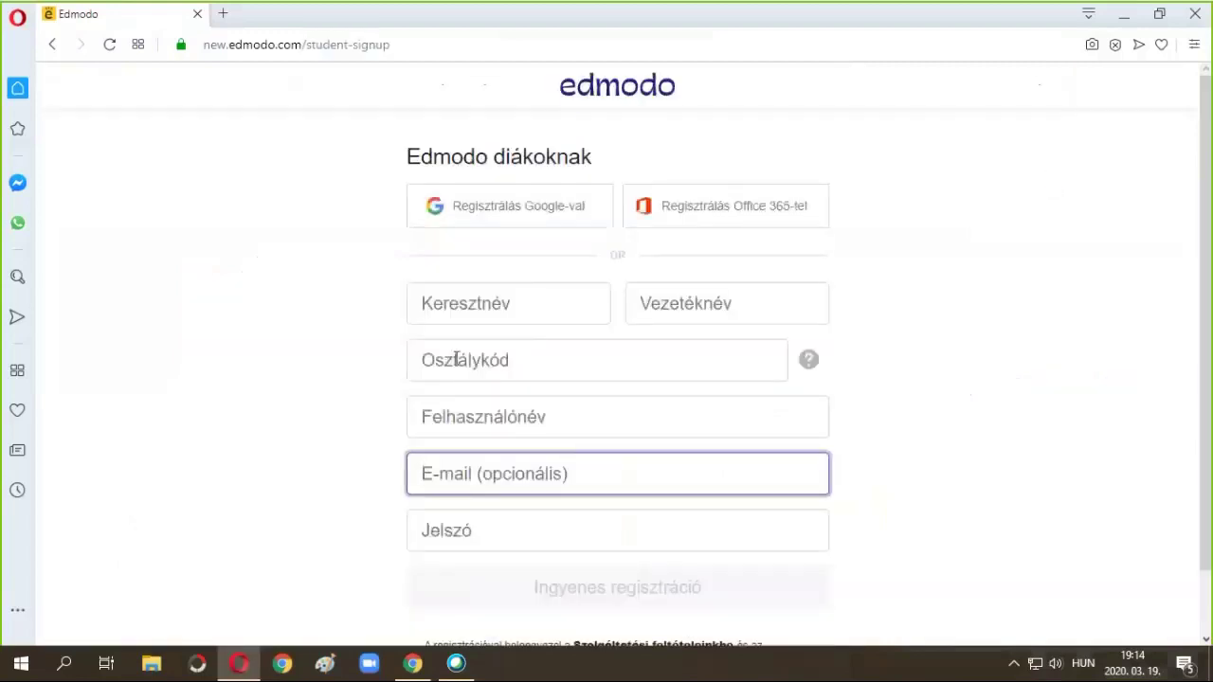
{"action": "left_click", "coordinate": [463, 347]}
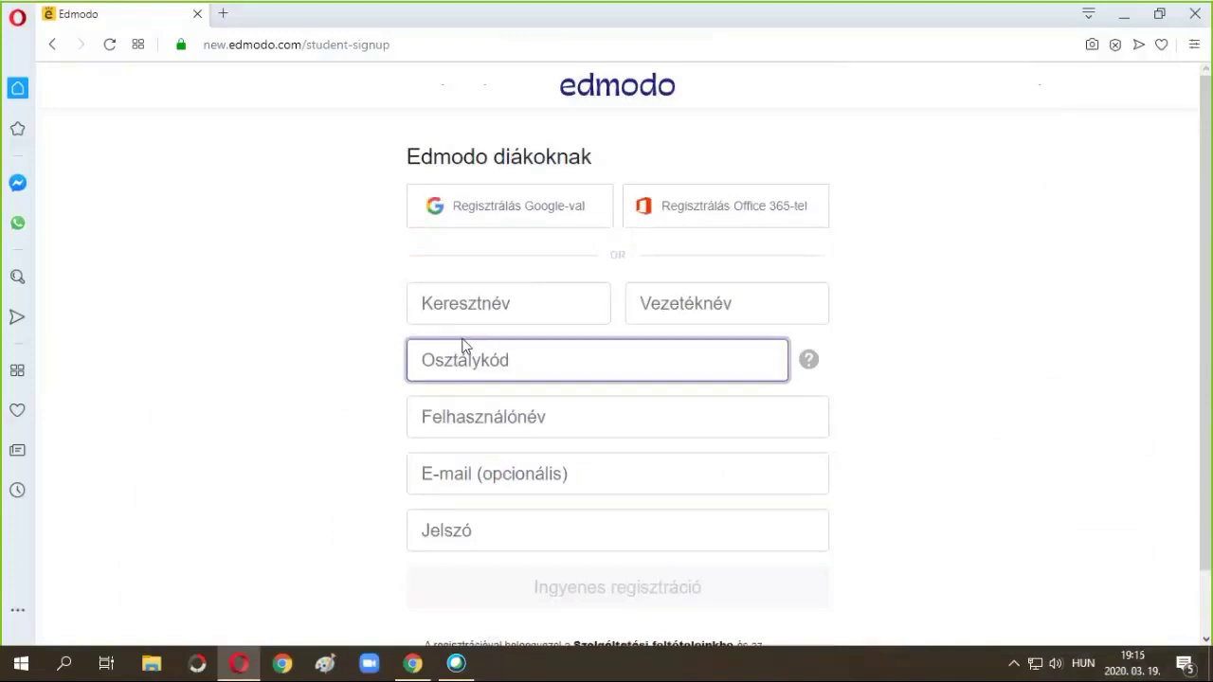
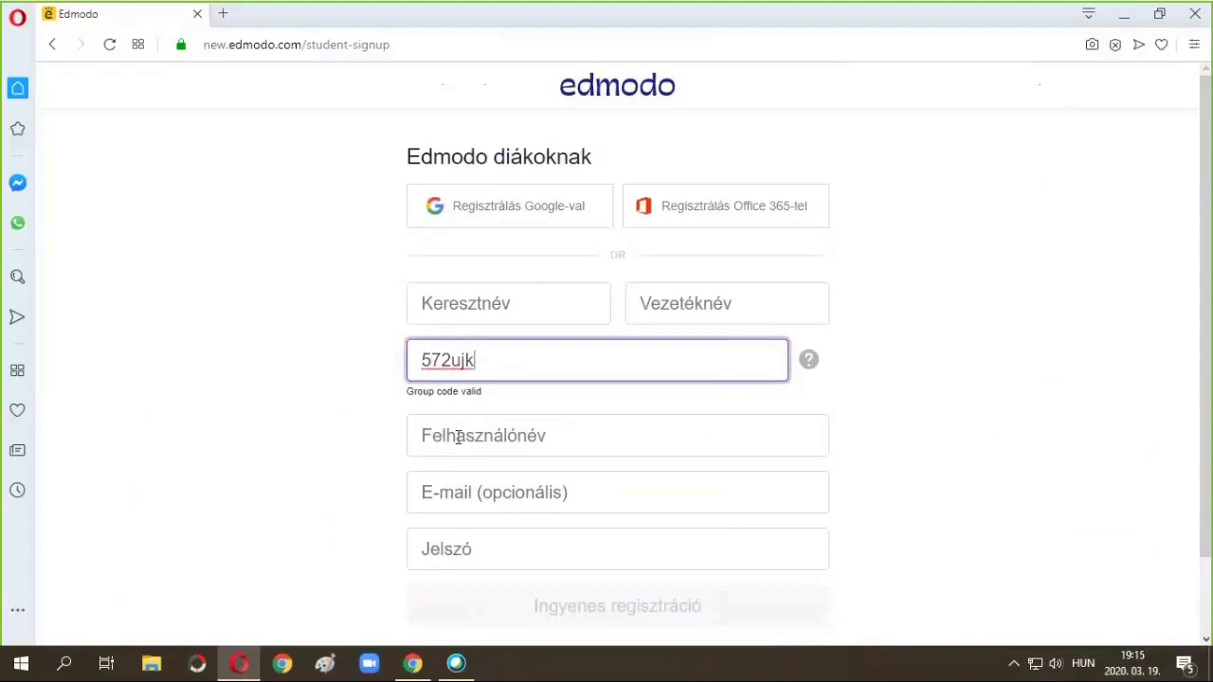
{"action": "left_click", "coordinate": [458, 437]}
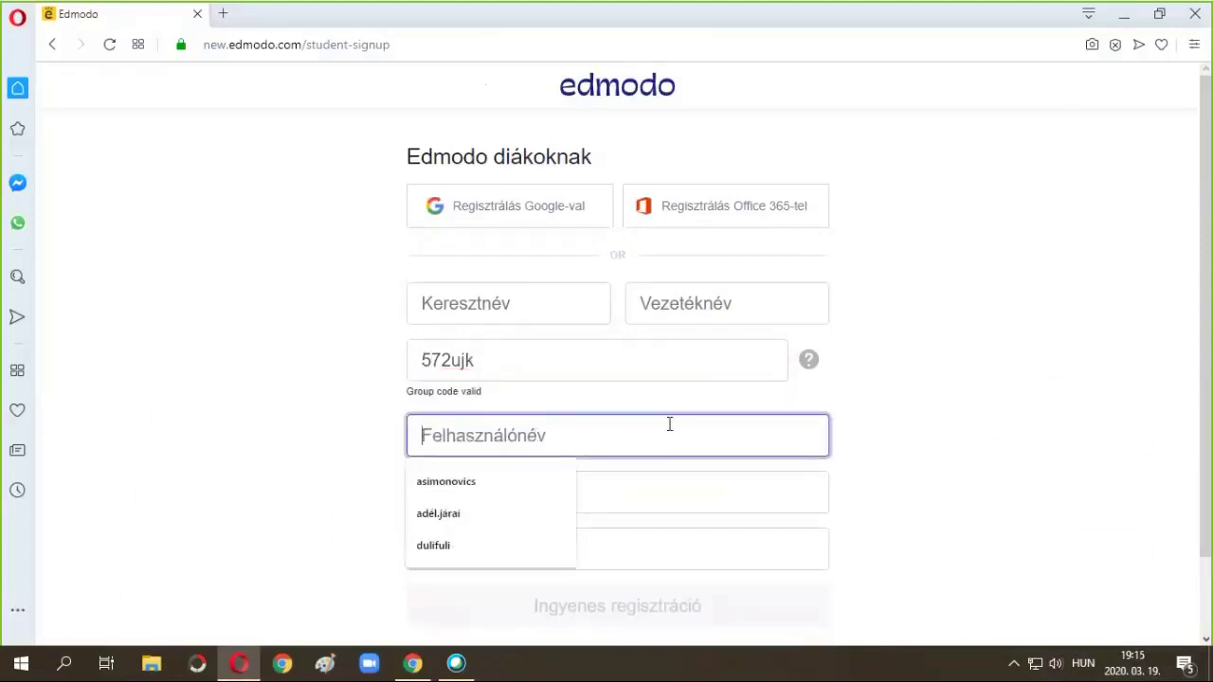
{"action": "left_click", "coordinate": [569, 306]}
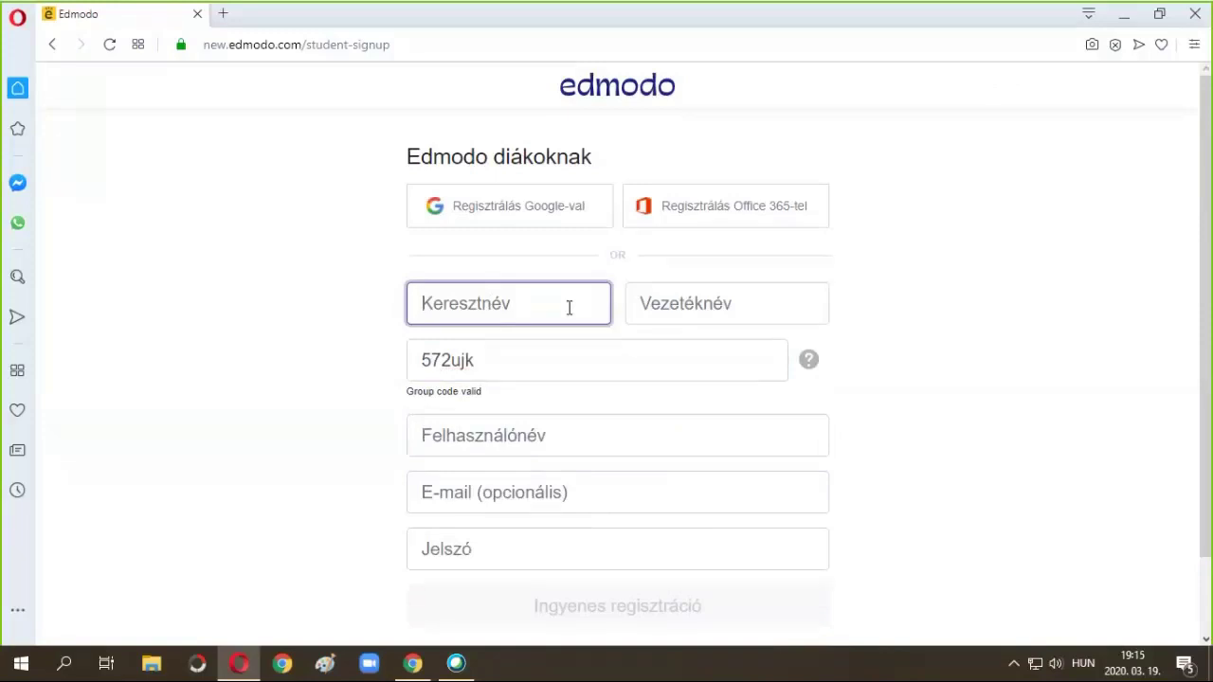
Enter the student's first name, last name and an available username on the sign-up form
{"action": "type", "text": "Panka"}
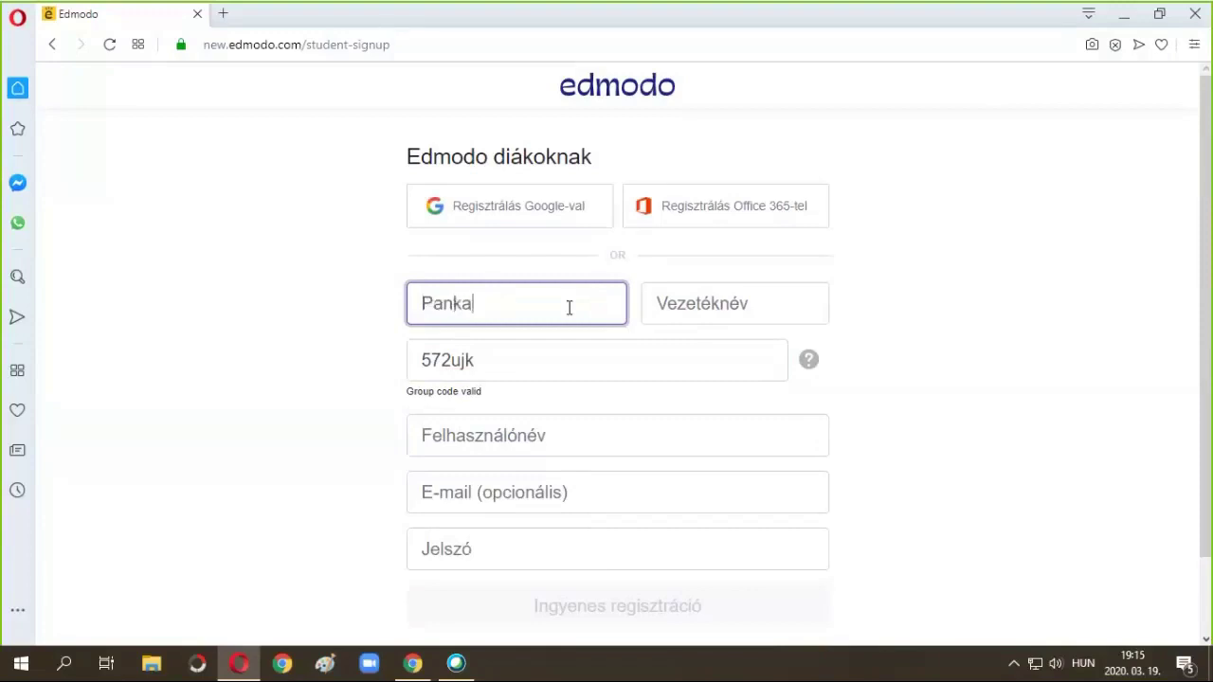
{"action": "left_click", "coordinate": [720, 302]}
{"action": "type", "text": "P"}
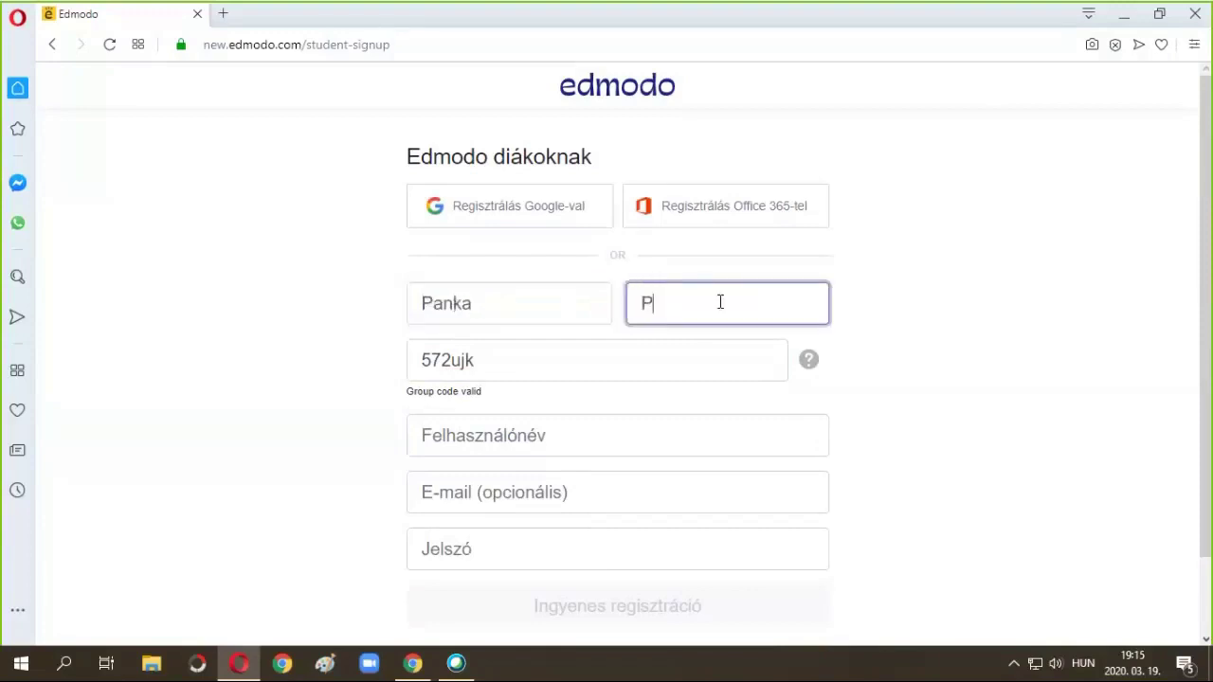
{"action": "type", "text": "róba"}
{"action": "left_click", "coordinate": [486, 439]}
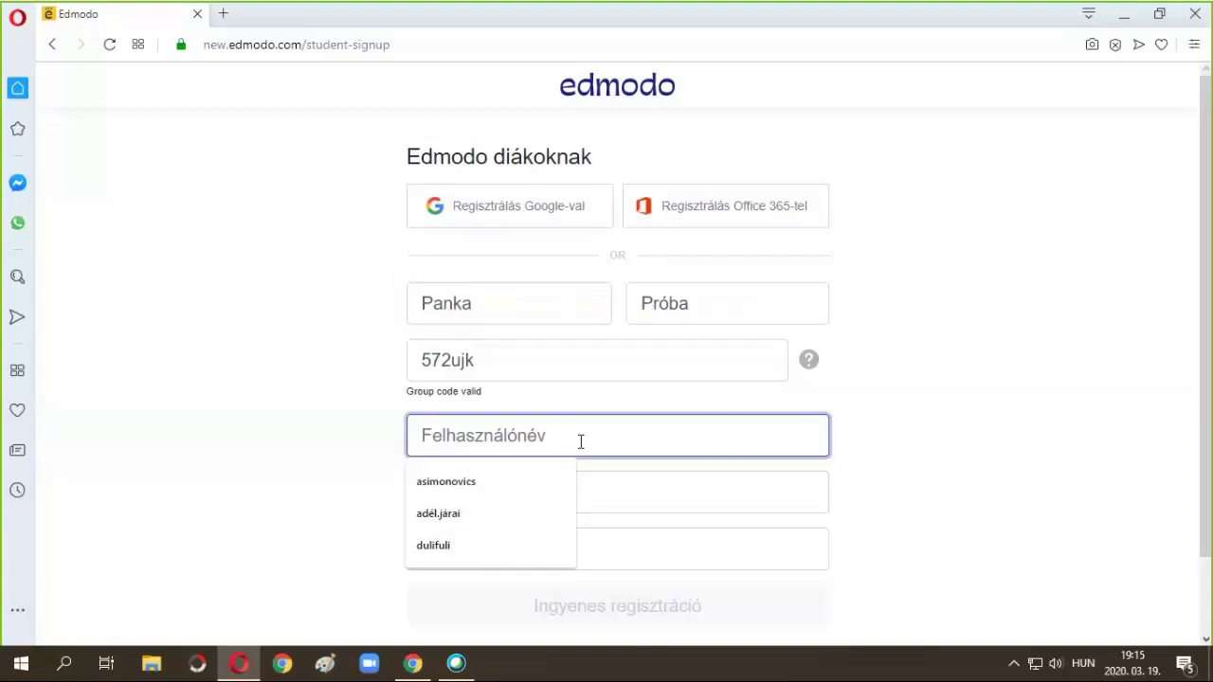
{"action": "type", "text": "proba"}
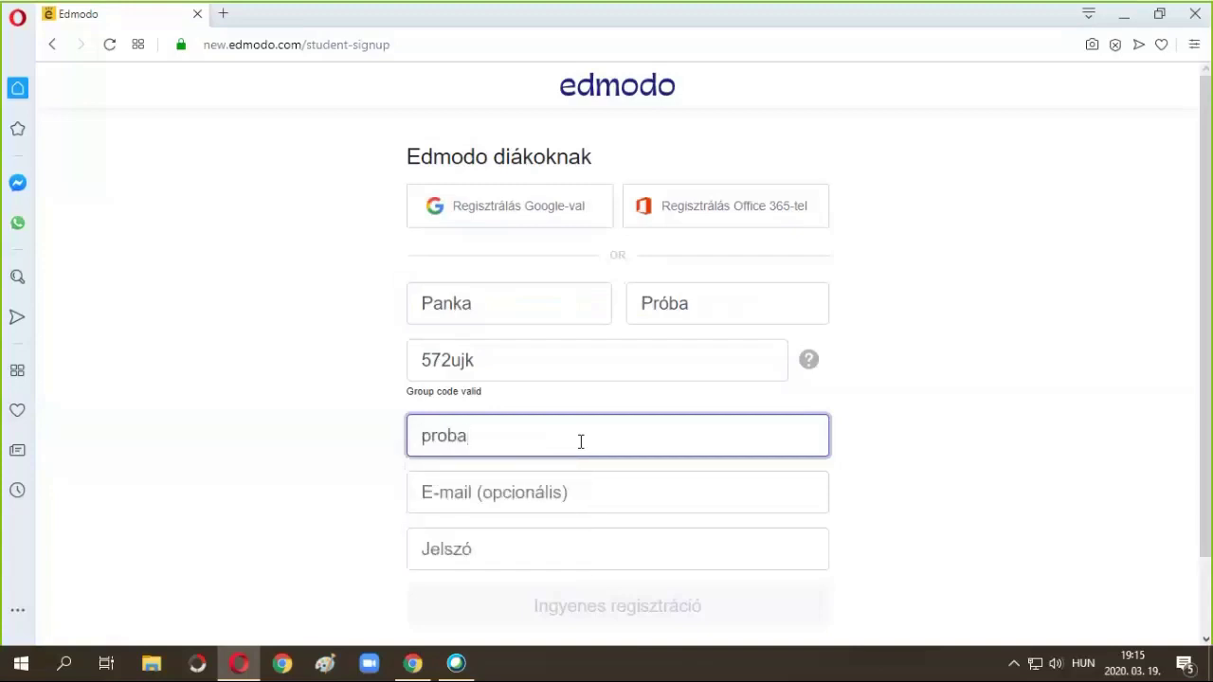
{"action": "type", "text": "panka"}
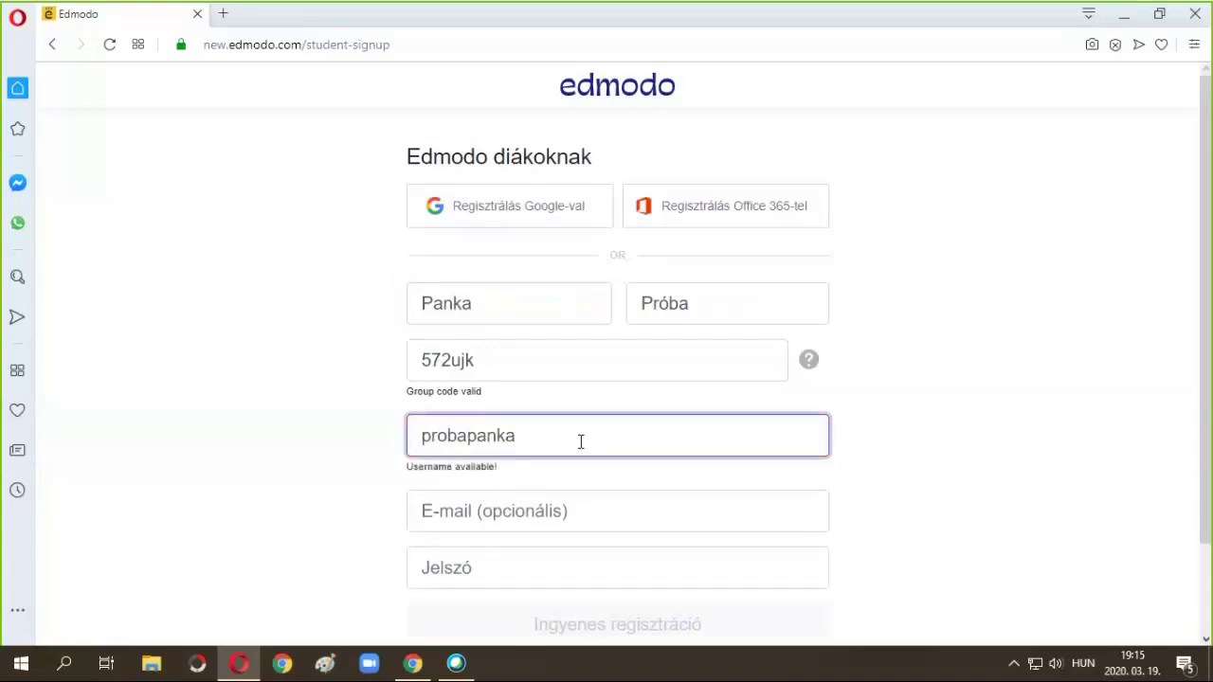
{"action": "left_click", "coordinate": [450, 521]}
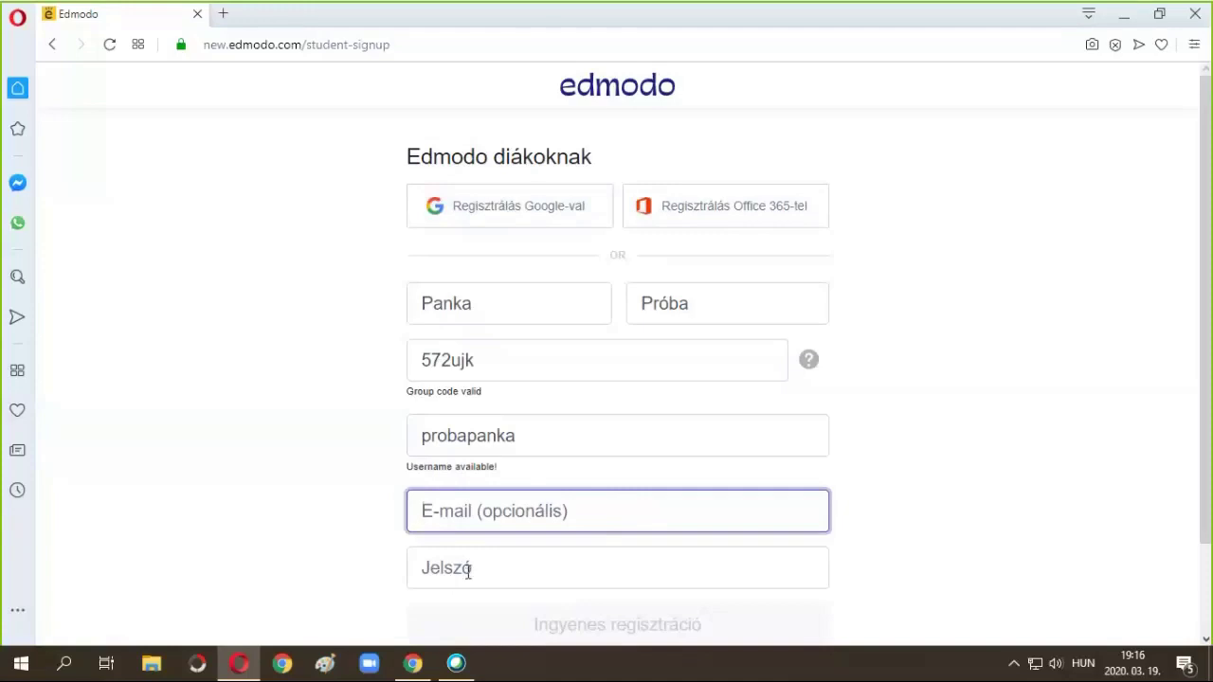
Enter a password for the new student account in the Jelszó field
{"action": "left_click", "coordinate": [468, 572]}
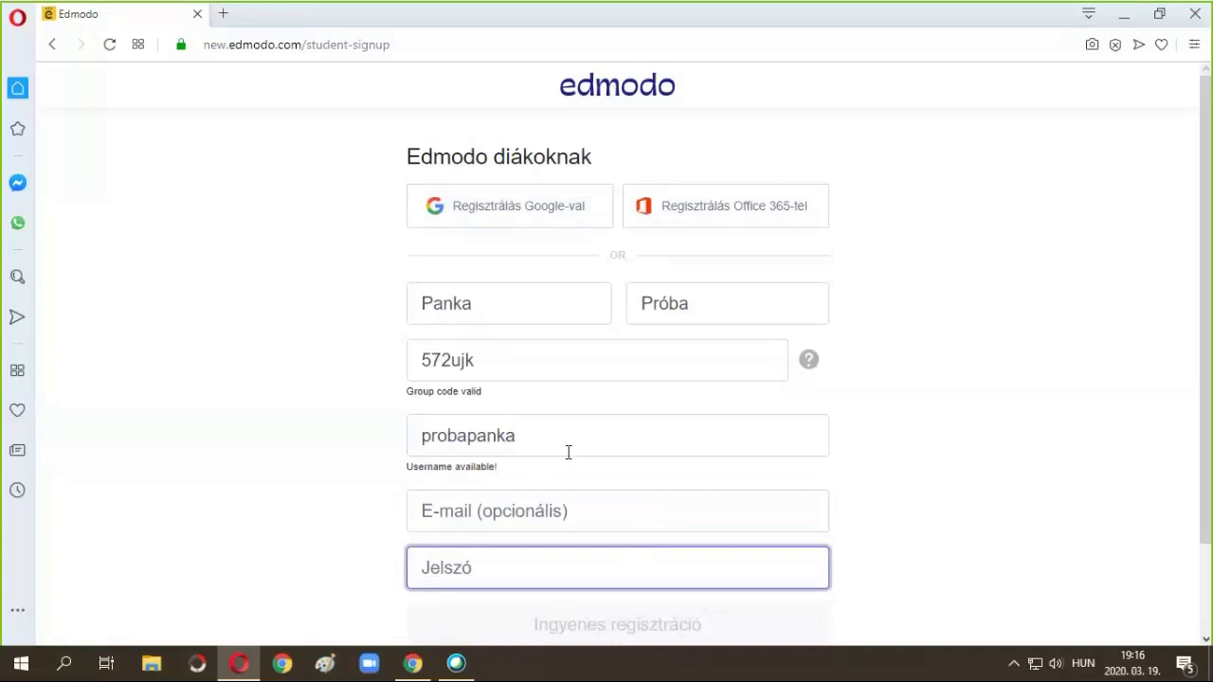
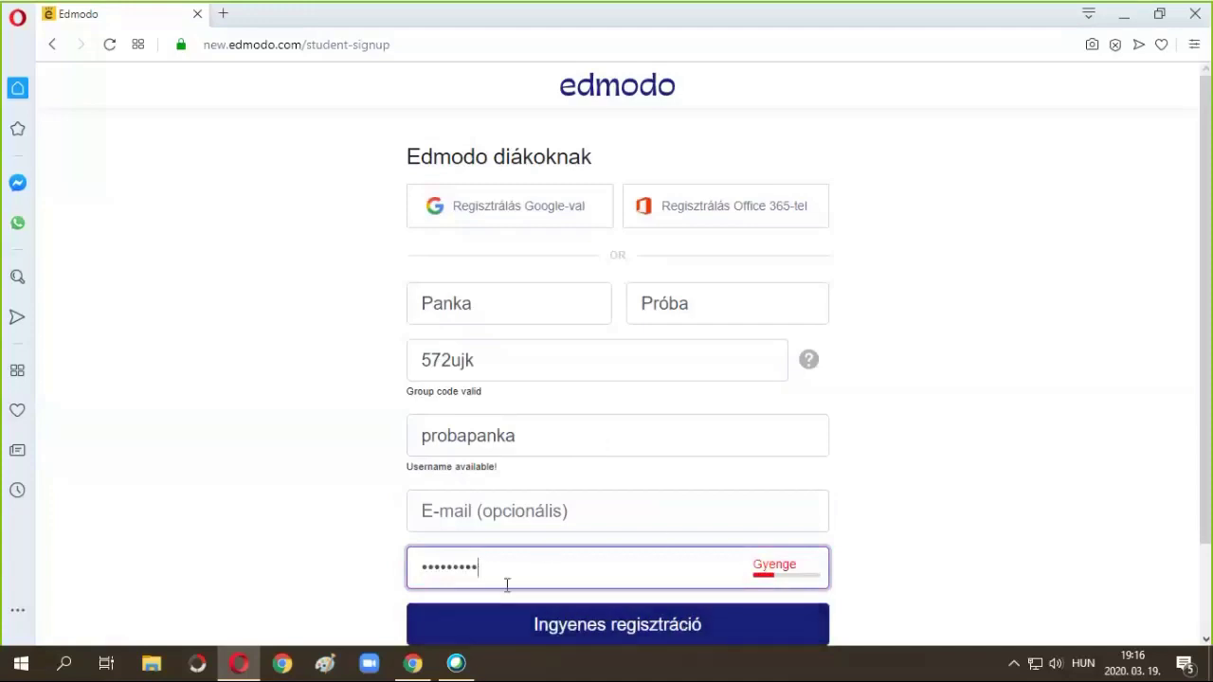
Submit the student registration with Ingyenes regisztráció and skip the parent contact page
{"action": "left_click", "coordinate": [593, 631]}
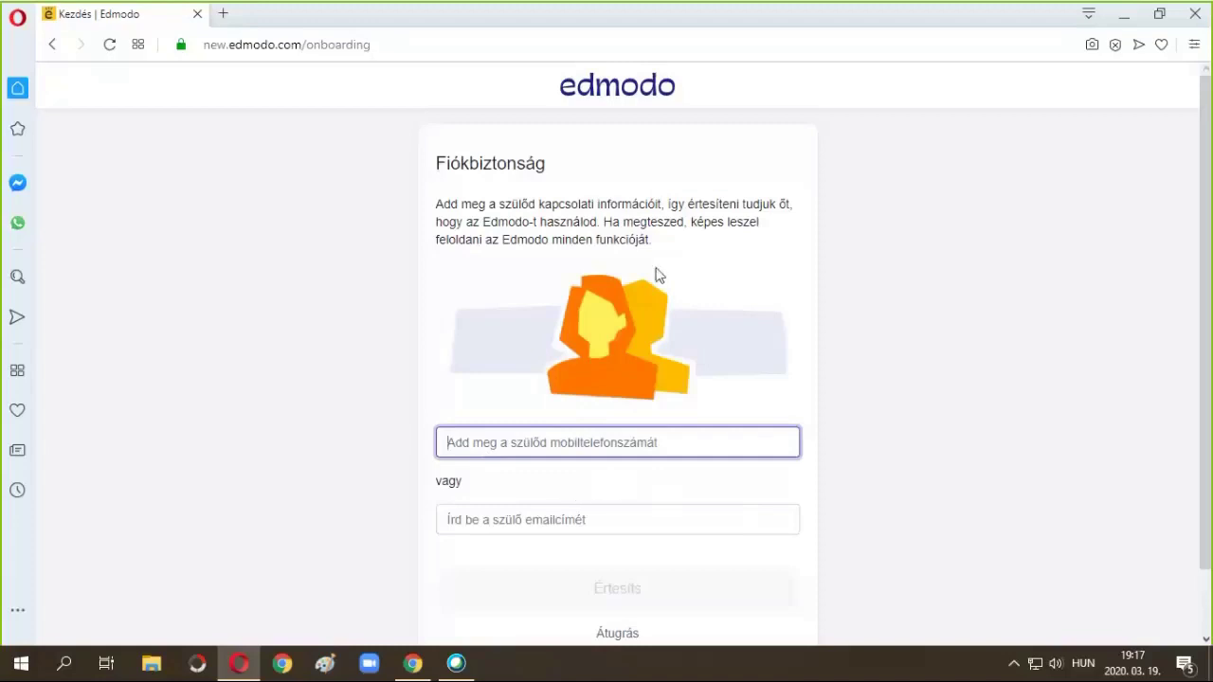
{"action": "scroll", "coordinate": [782, 528], "scroll_direction": "down", "scroll_amount": 1}
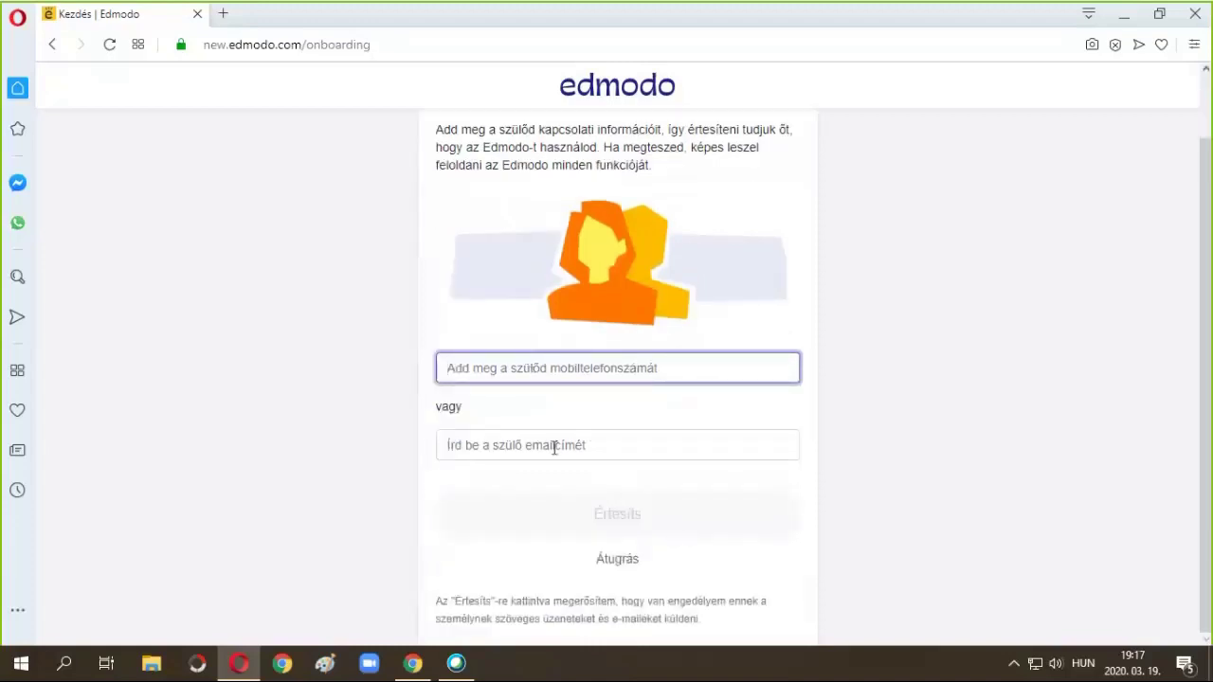
{"action": "left_click", "coordinate": [617, 560]}
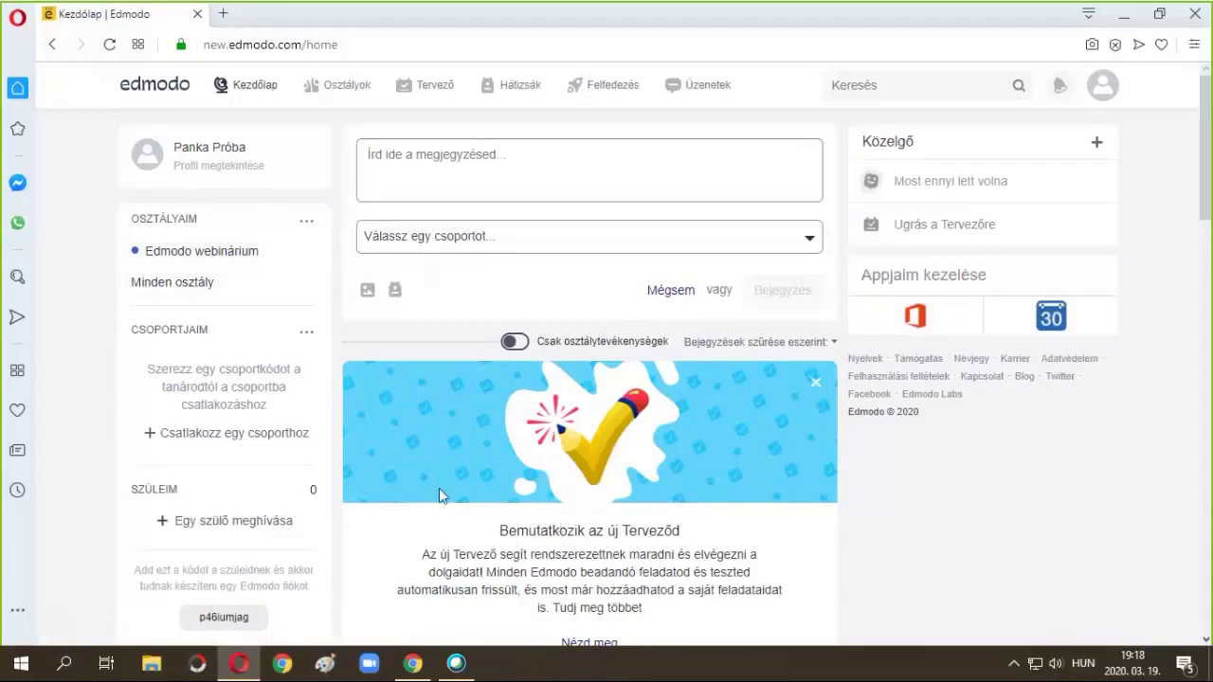
Bring the teacher's Chrome window with the Edmodo webinárium class back to the front
{"action": "mouse_move", "coordinate": [418, 667]}
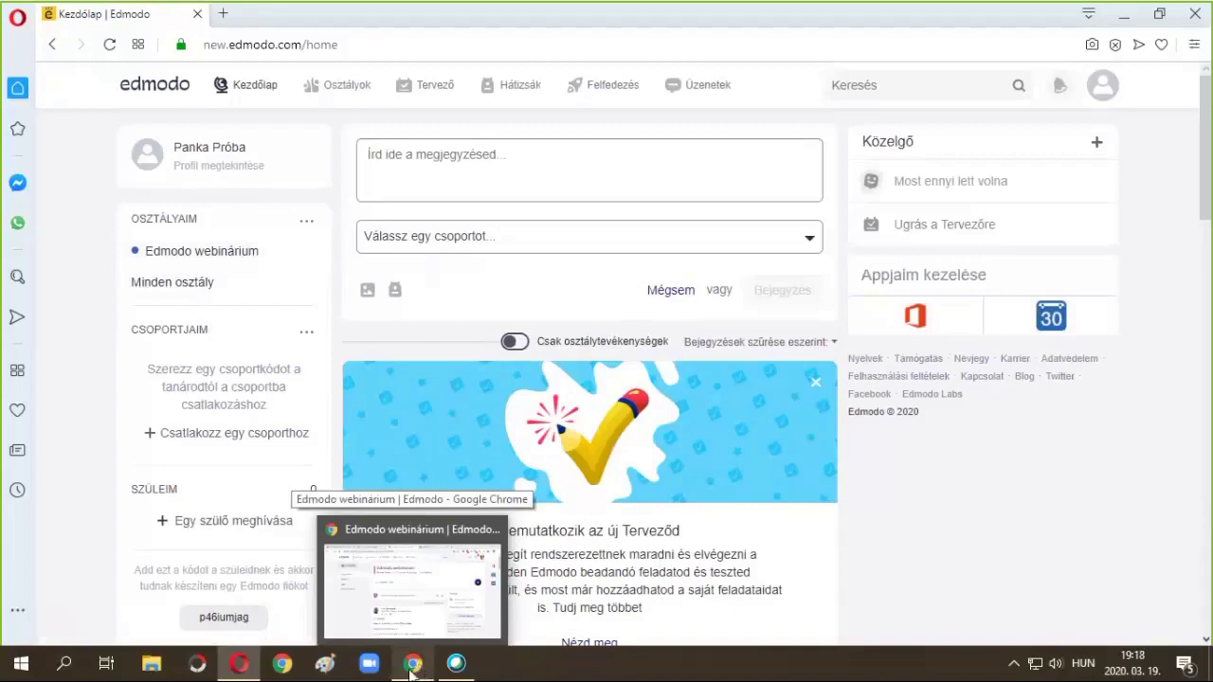
{"action": "left_click", "coordinate": [413, 668]}
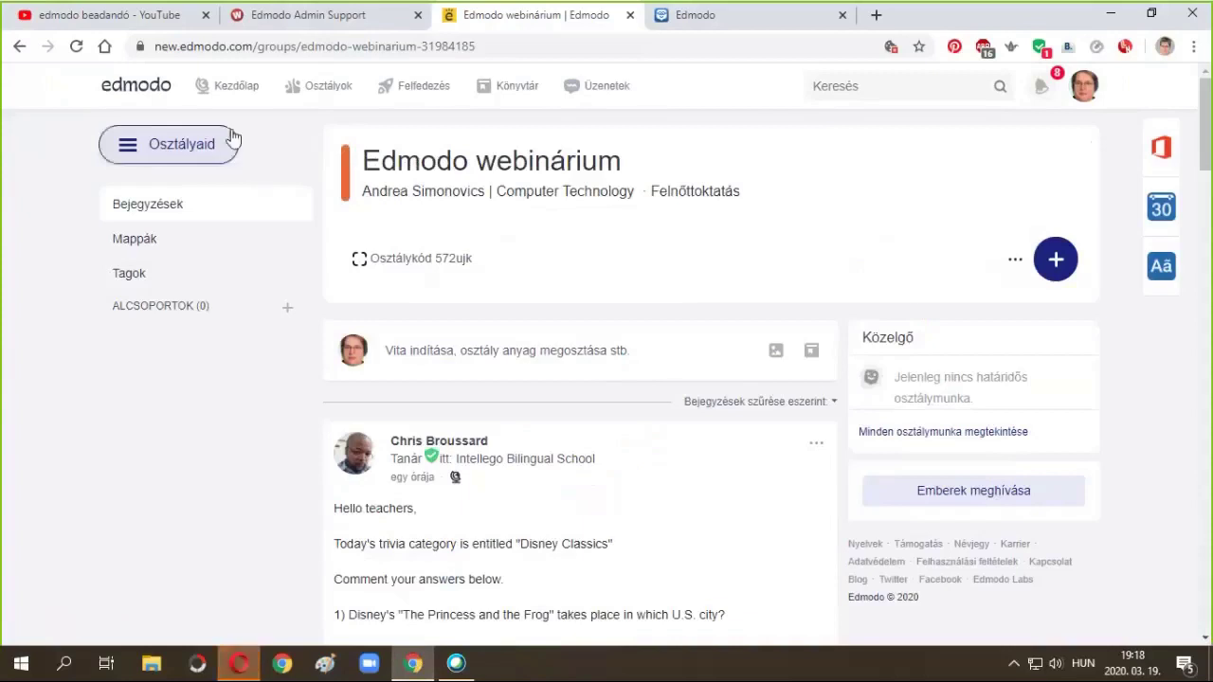
Reload Edmodo webinárium and browse its Tagok list of six students and one parent
{"action": "left_click", "coordinate": [76, 47]}
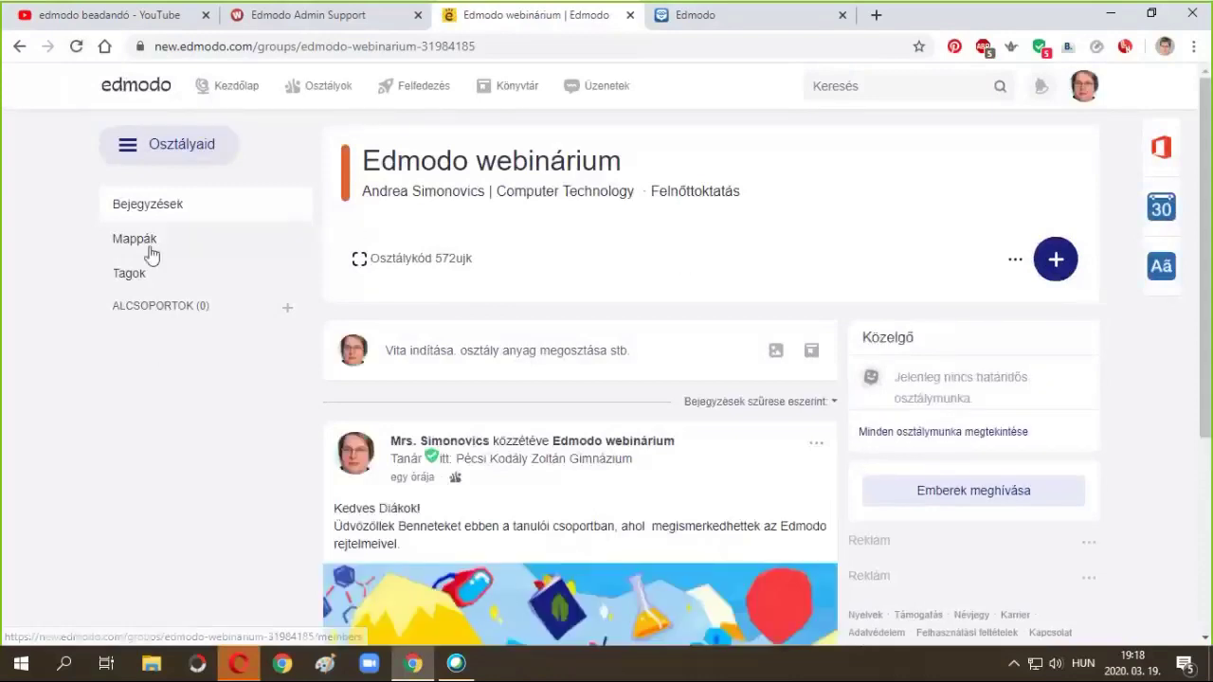
{"action": "left_click", "coordinate": [124, 281]}
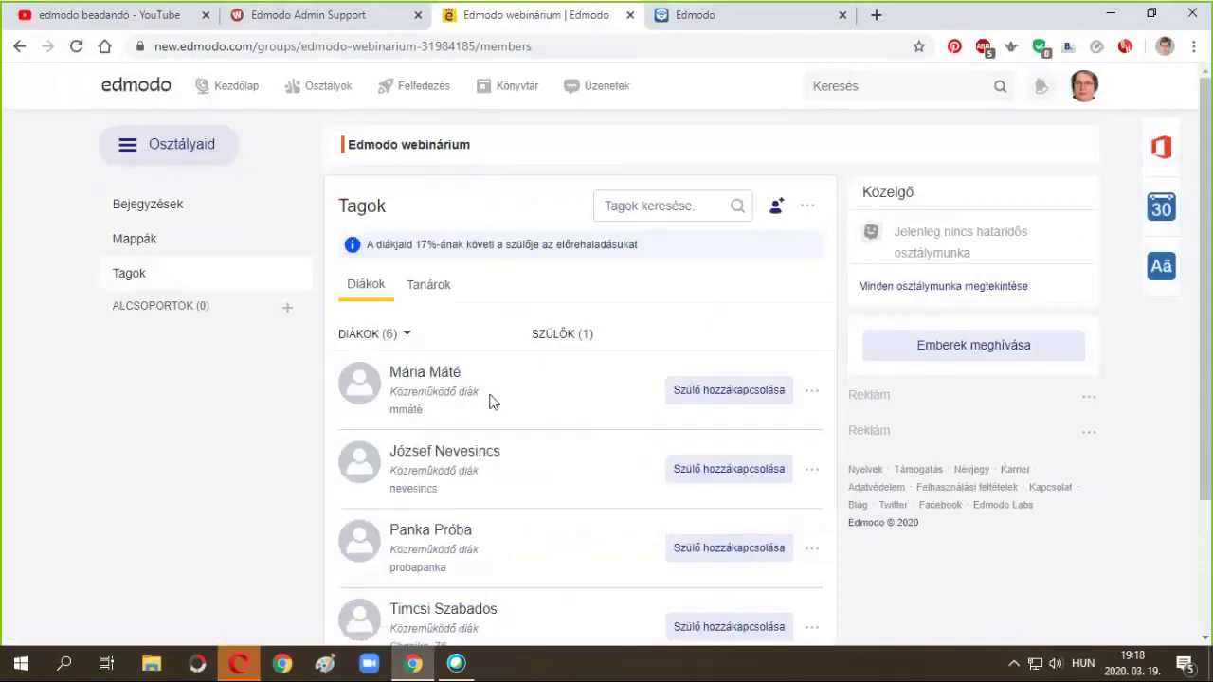
{"action": "scroll", "coordinate": [497, 406], "scroll_direction": "down", "scroll_amount": 1}
{"action": "scroll", "coordinate": [516, 417], "scroll_direction": "down", "scroll_amount": 1}
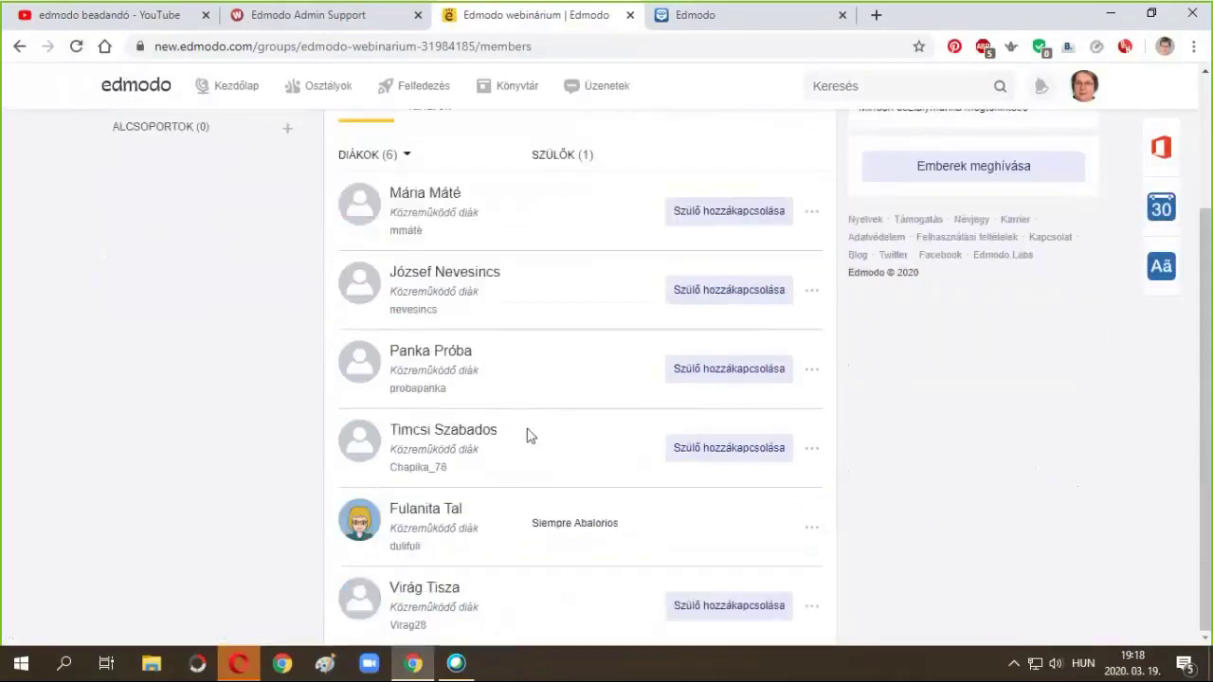
{"action": "scroll", "coordinate": [550, 409], "scroll_direction": "up", "scroll_amount": 2}
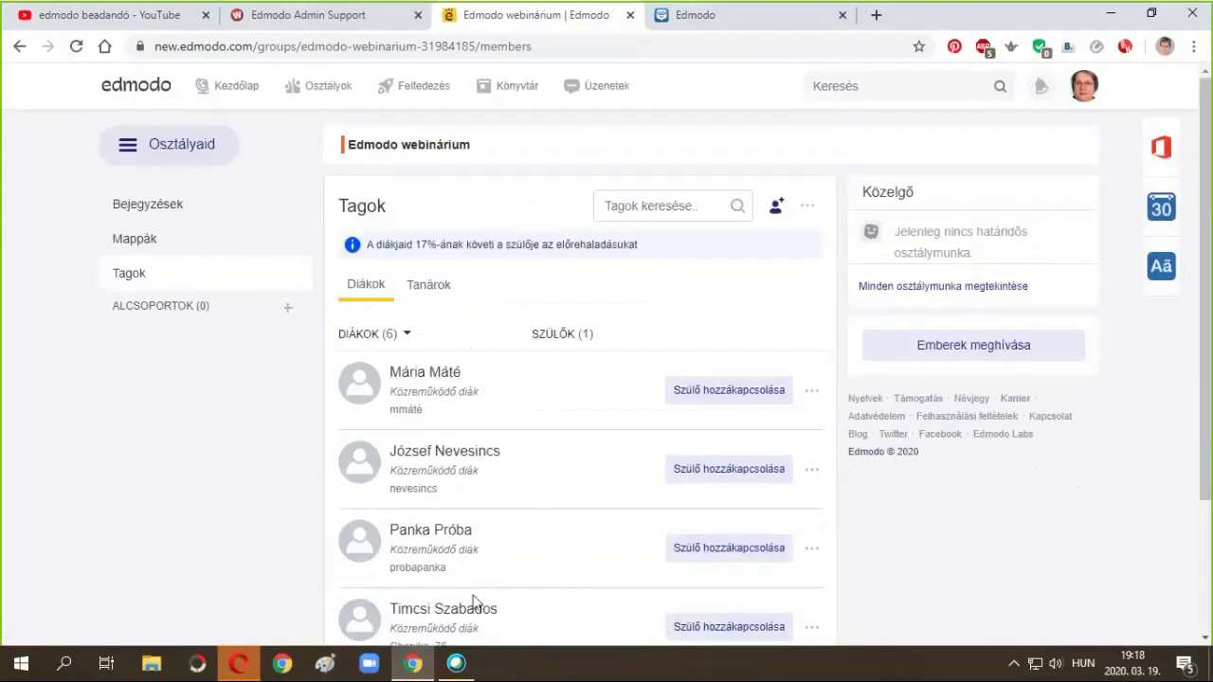
{"action": "scroll", "coordinate": [503, 579], "scroll_direction": "down", "scroll_amount": 2}
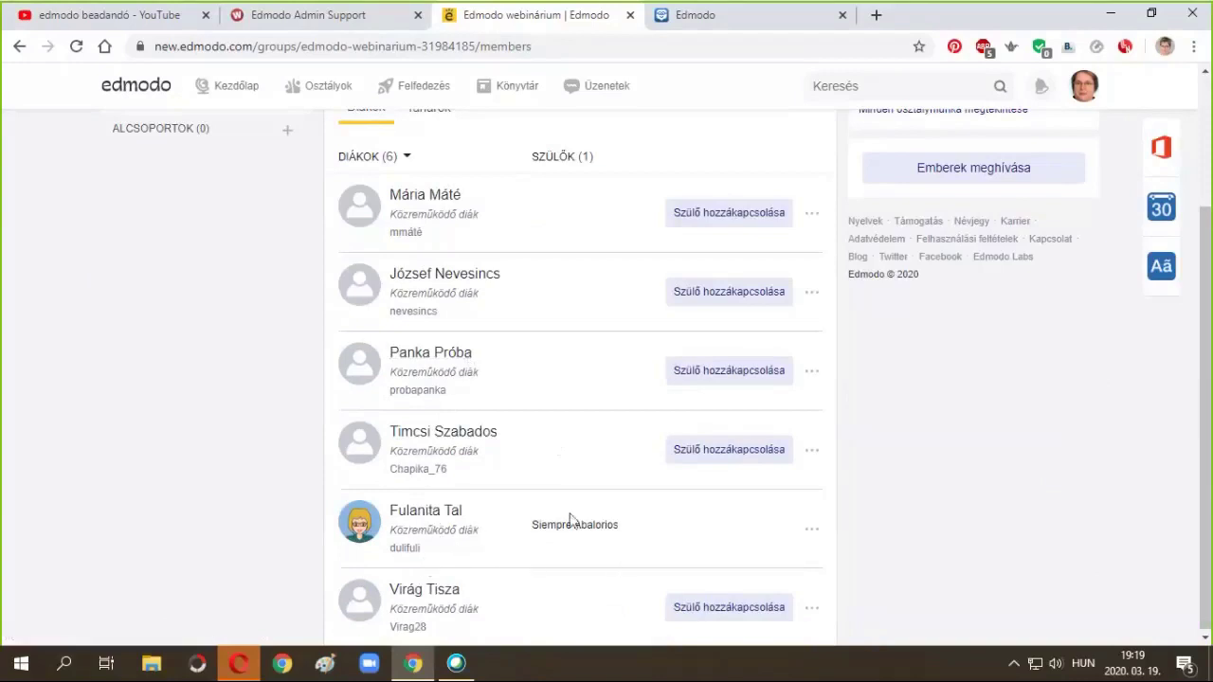
{"action": "mouse_move", "coordinate": [593, 533]}
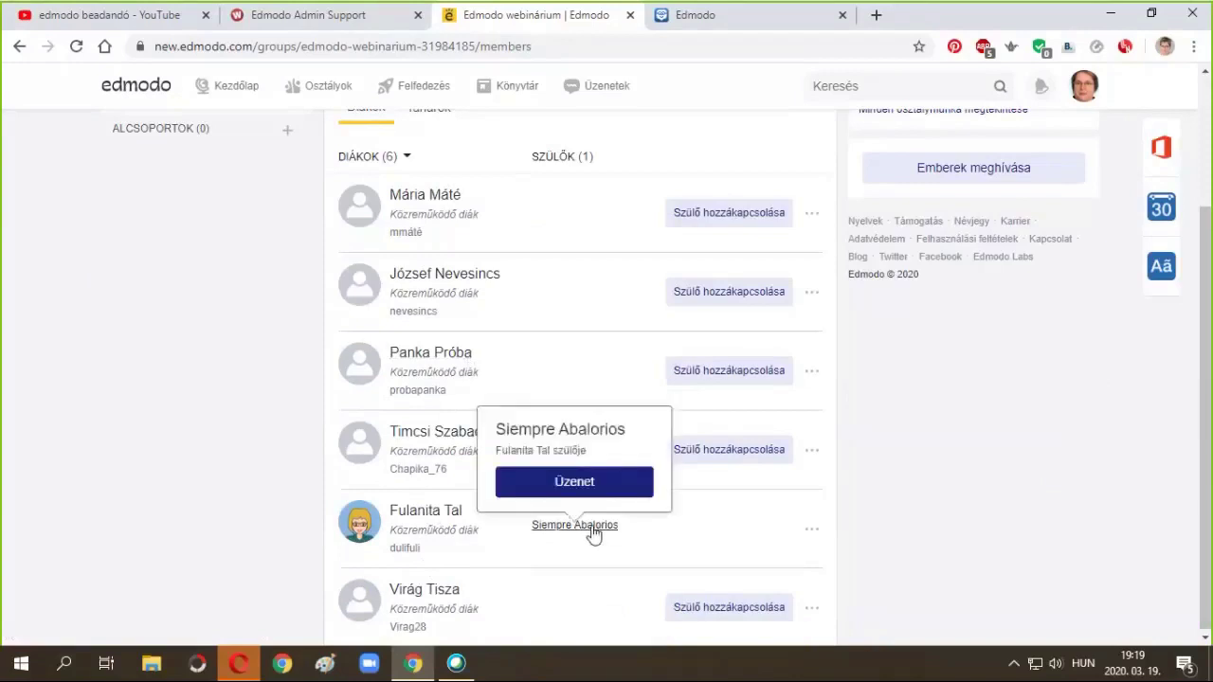
{"action": "scroll", "coordinate": [468, 426], "scroll_direction": "up", "scroll_amount": 2}
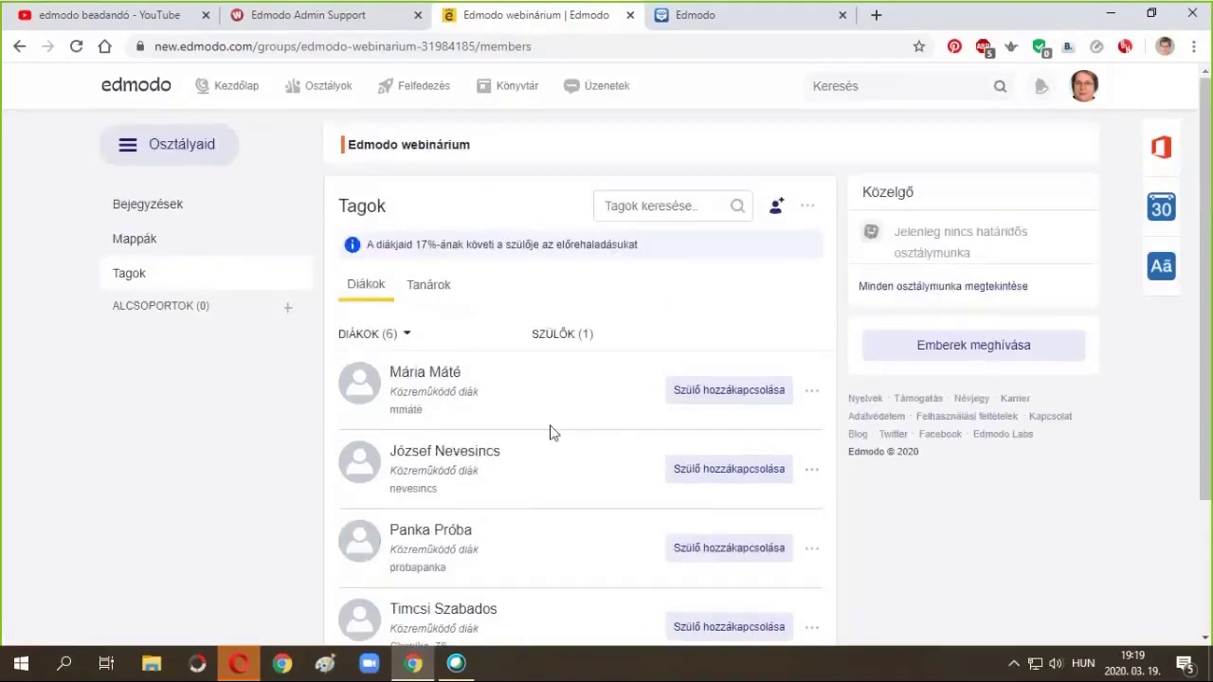
{"action": "scroll", "coordinate": [572, 477], "scroll_direction": "down", "scroll_amount": 2}
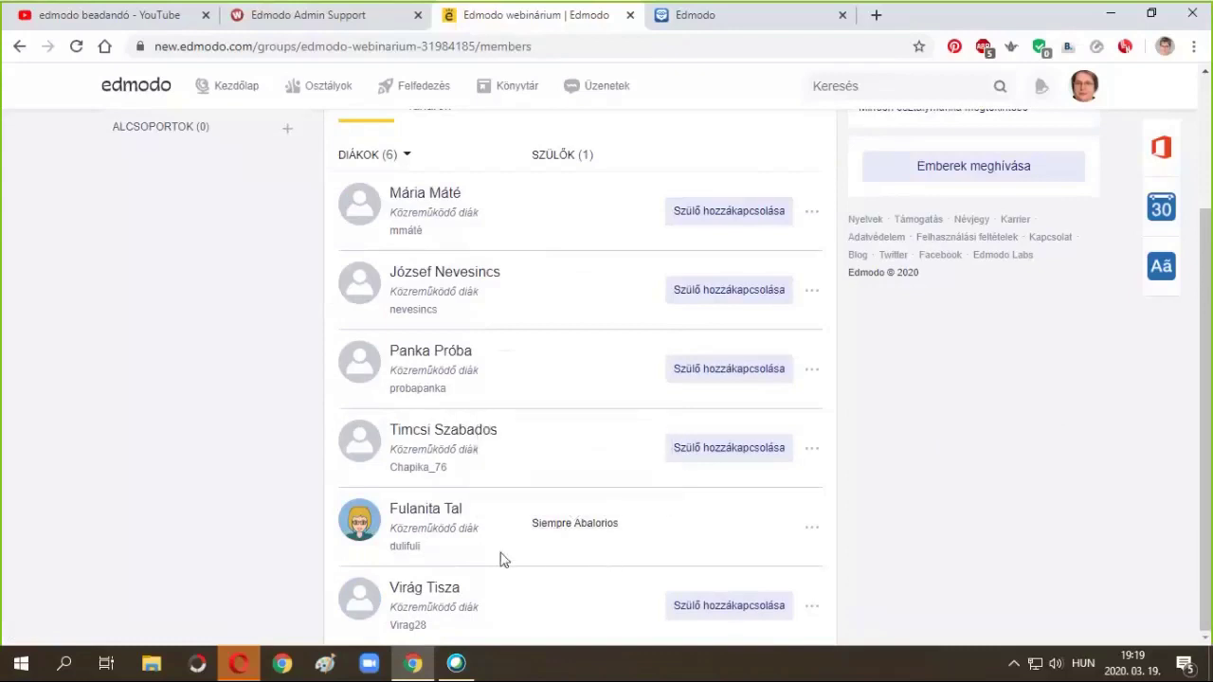
{"action": "scroll", "coordinate": [499, 558], "scroll_direction": "up", "scroll_amount": 2}
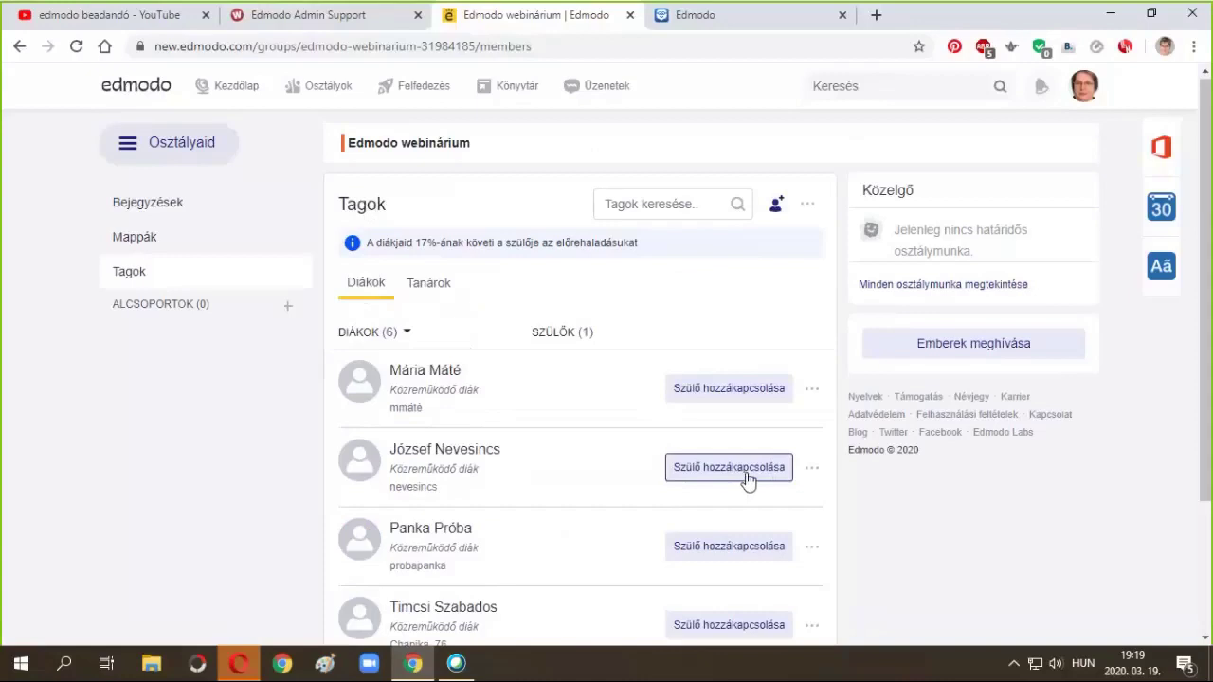
{"action": "left_click", "coordinate": [746, 474]}
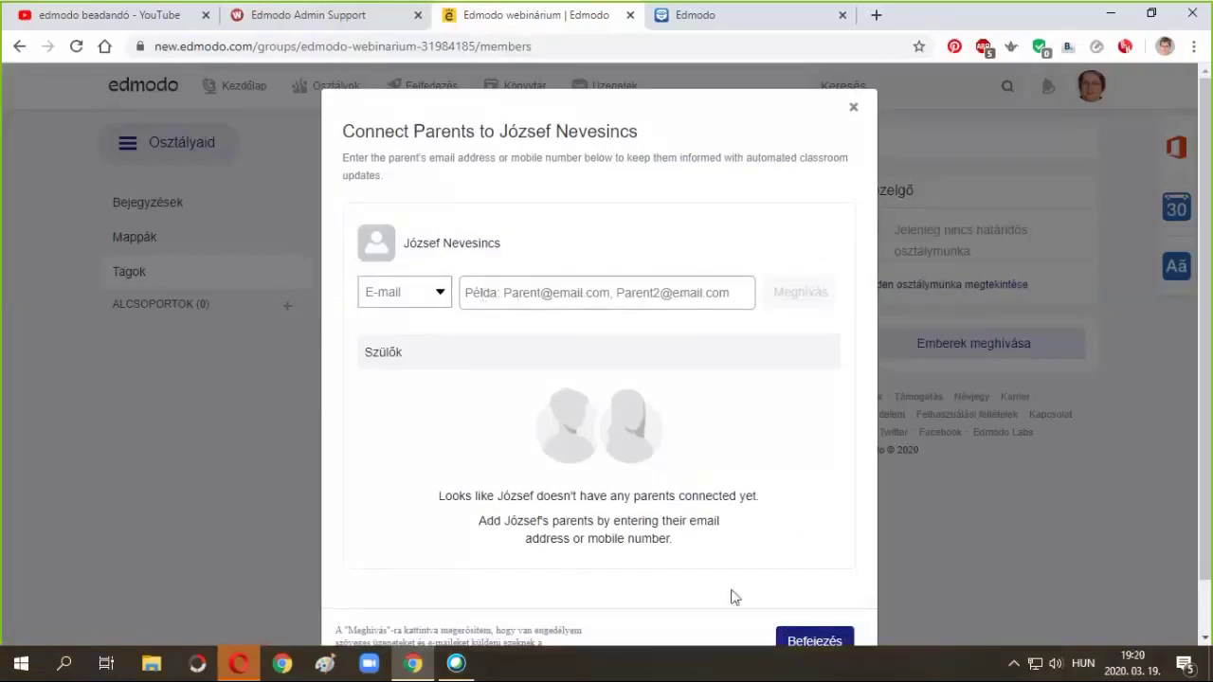
{"action": "left_click", "coordinate": [813, 642]}
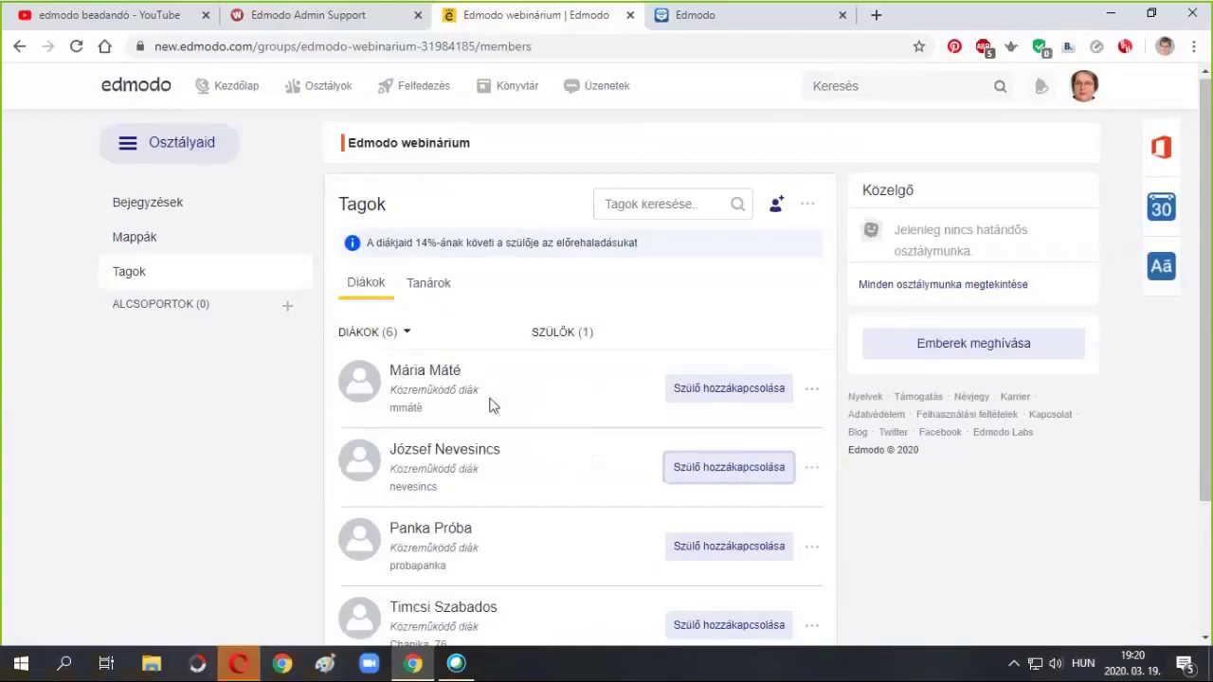
{"action": "scroll", "coordinate": [584, 447], "scroll_direction": "down", "scroll_amount": 2}
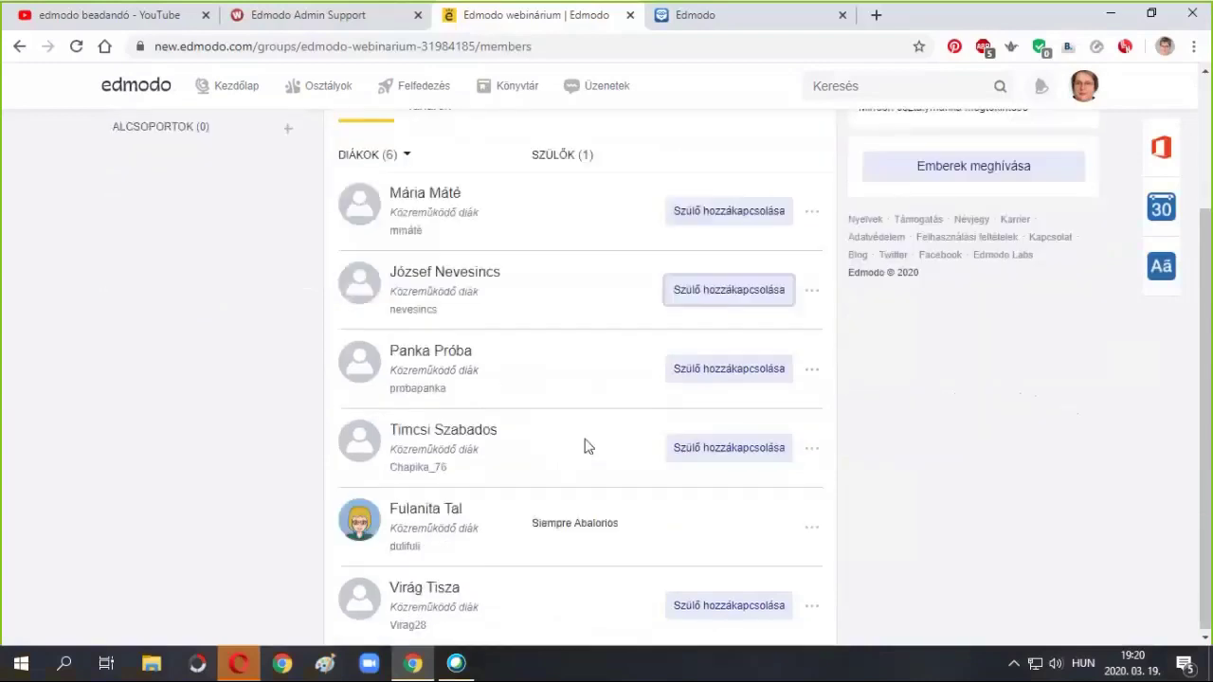
{"action": "scroll", "coordinate": [571, 465], "scroll_direction": "up", "scroll_amount": 2}
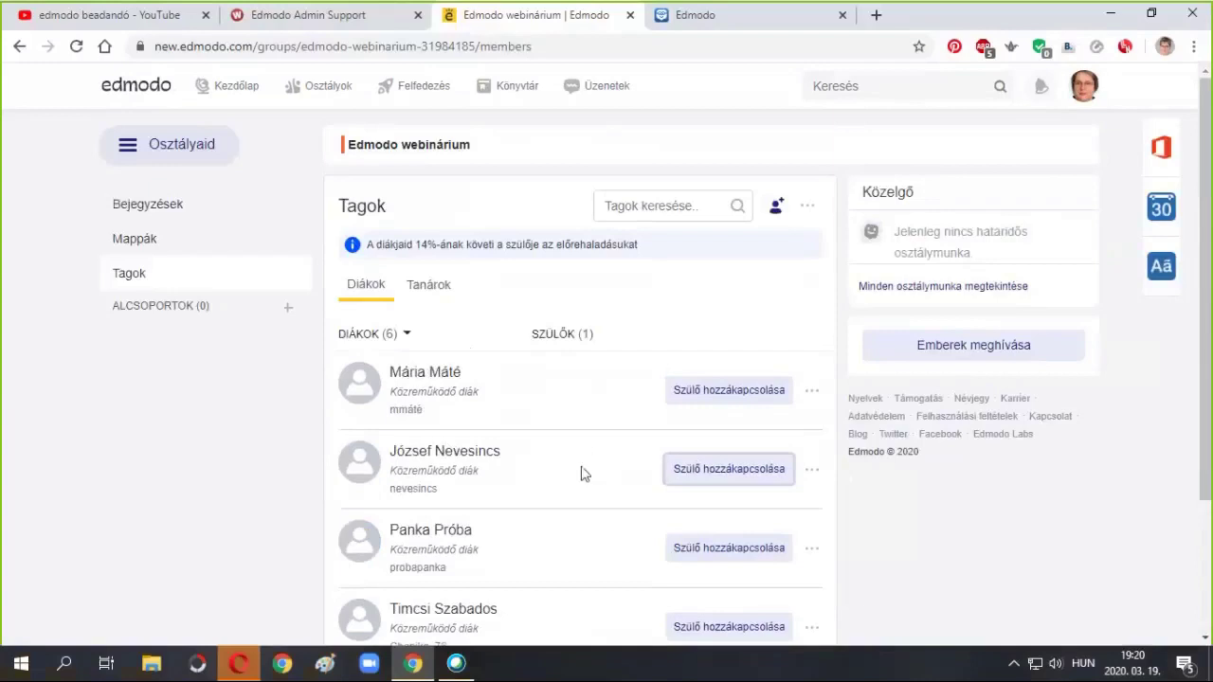
List the class's three teachers under Tanárok and view one teacher's access menu without changes
{"action": "left_click", "coordinate": [439, 287]}
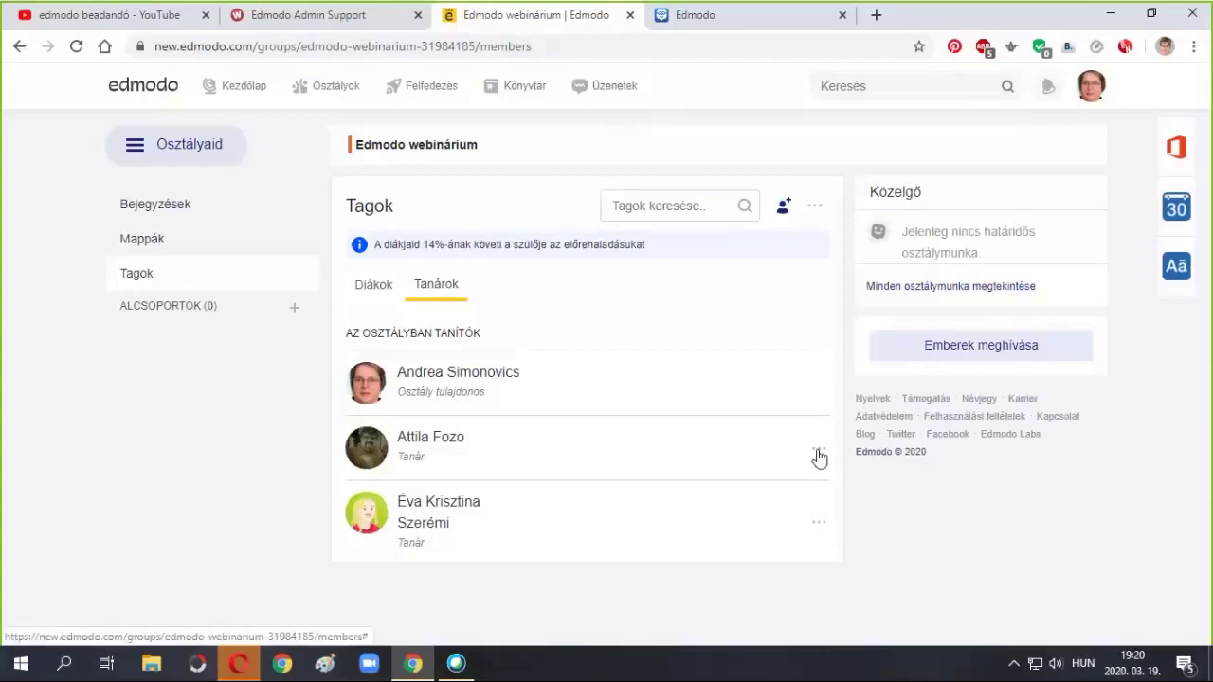
{"action": "left_click", "coordinate": [818, 528]}
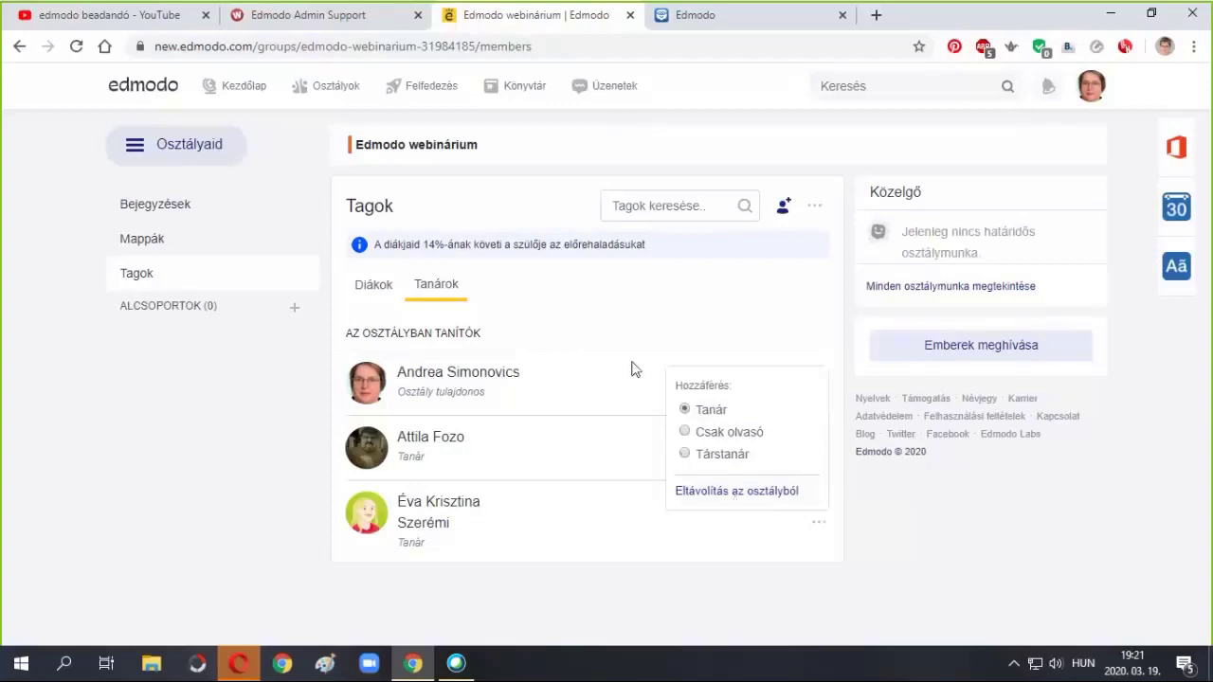
{"action": "left_click", "coordinate": [664, 332]}
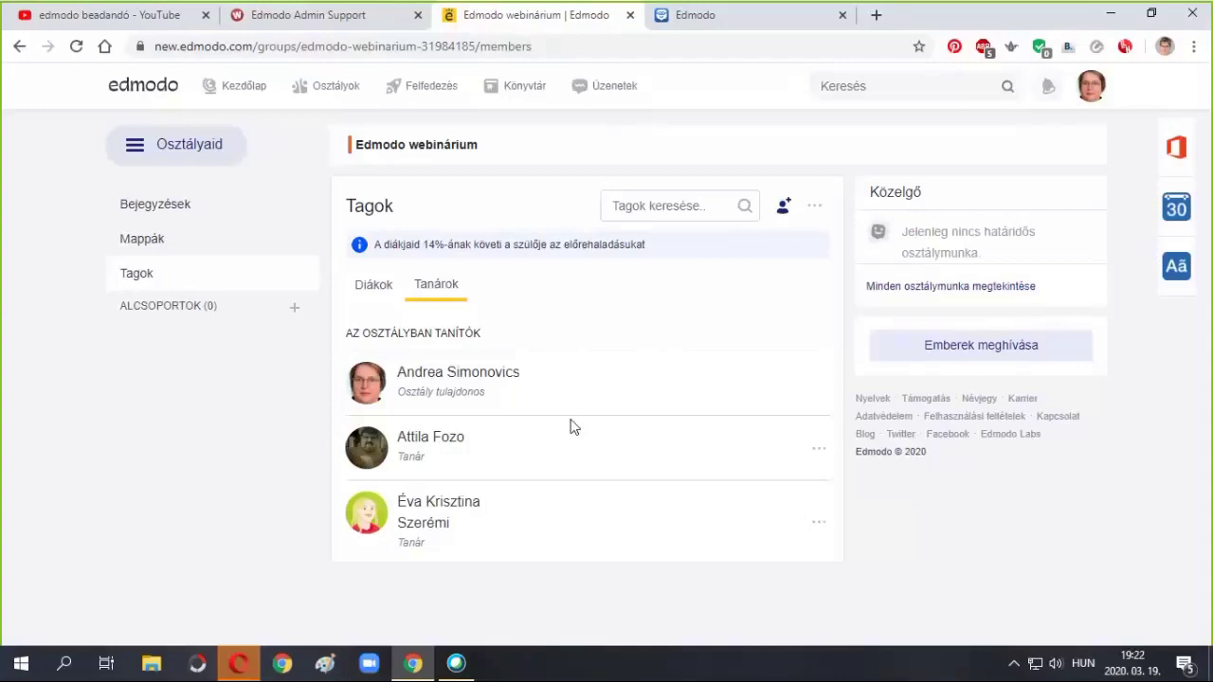
{"action": "left_click", "coordinate": [374, 286]}
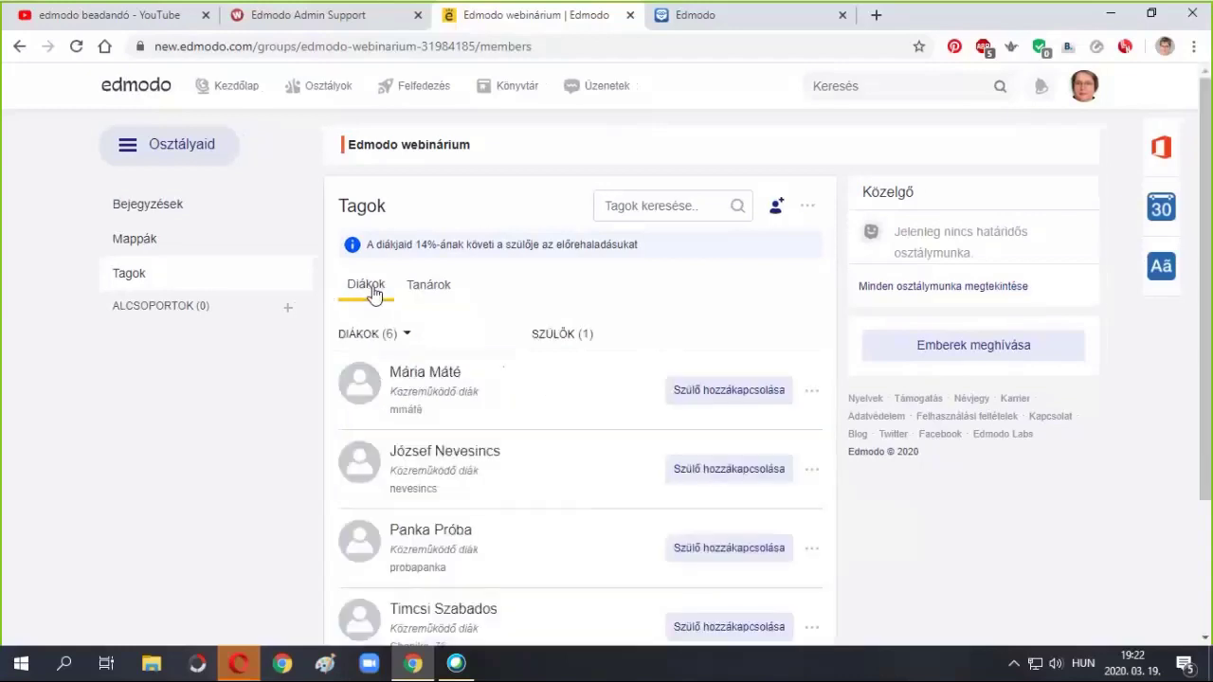
{"action": "scroll", "coordinate": [541, 482], "scroll_direction": "down", "scroll_amount": 2}
{"action": "scroll", "coordinate": [534, 478], "scroll_direction": "up", "scroll_amount": 1}
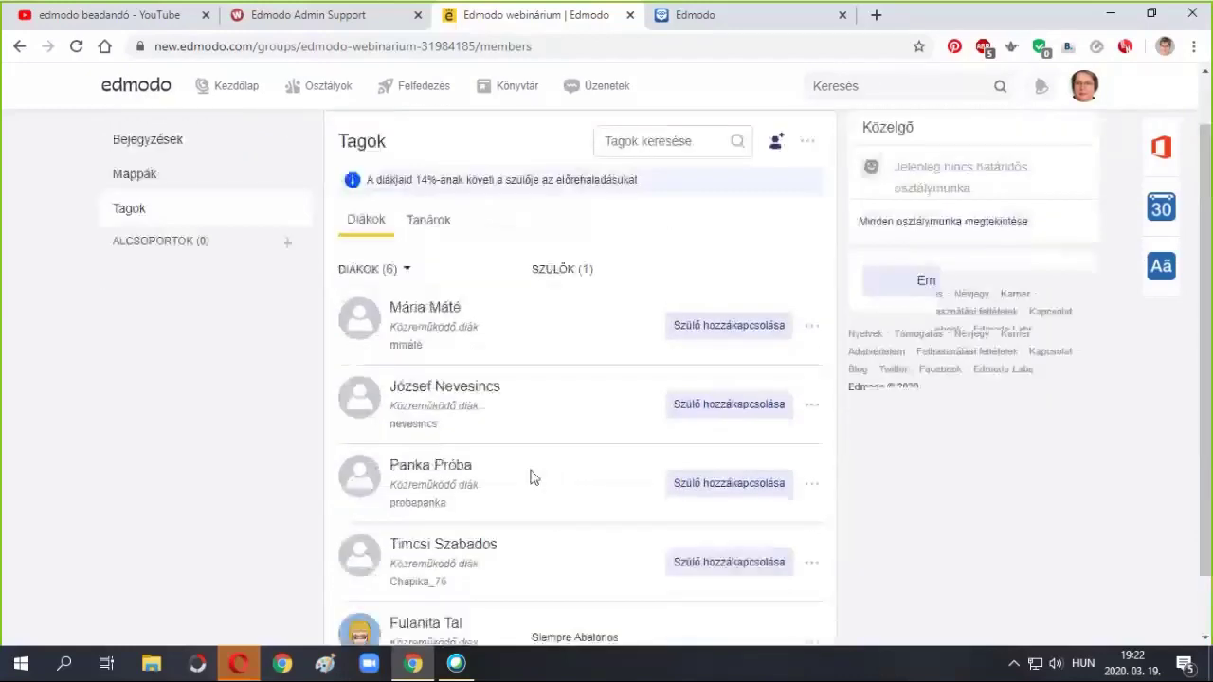
{"action": "left_click", "coordinate": [76, 47]}
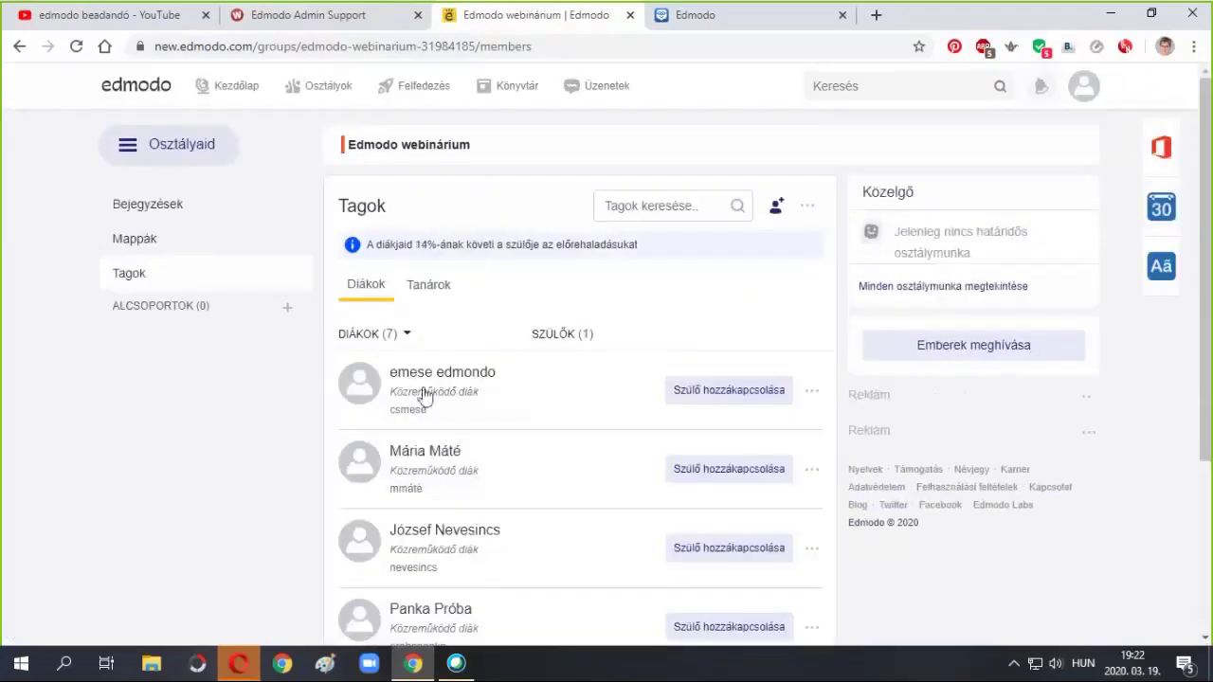
{"action": "scroll", "coordinate": [474, 487], "scroll_direction": "down", "scroll_amount": 3}
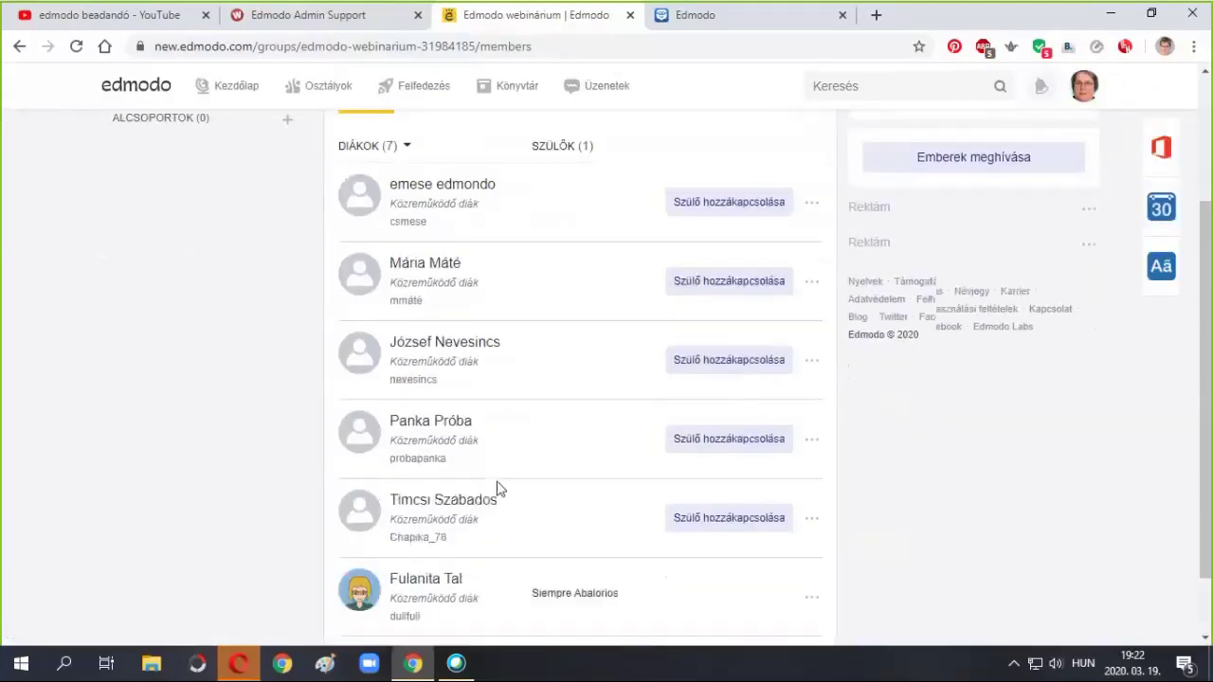
{"action": "scroll", "coordinate": [487, 522], "scroll_direction": "up", "scroll_amount": 3}
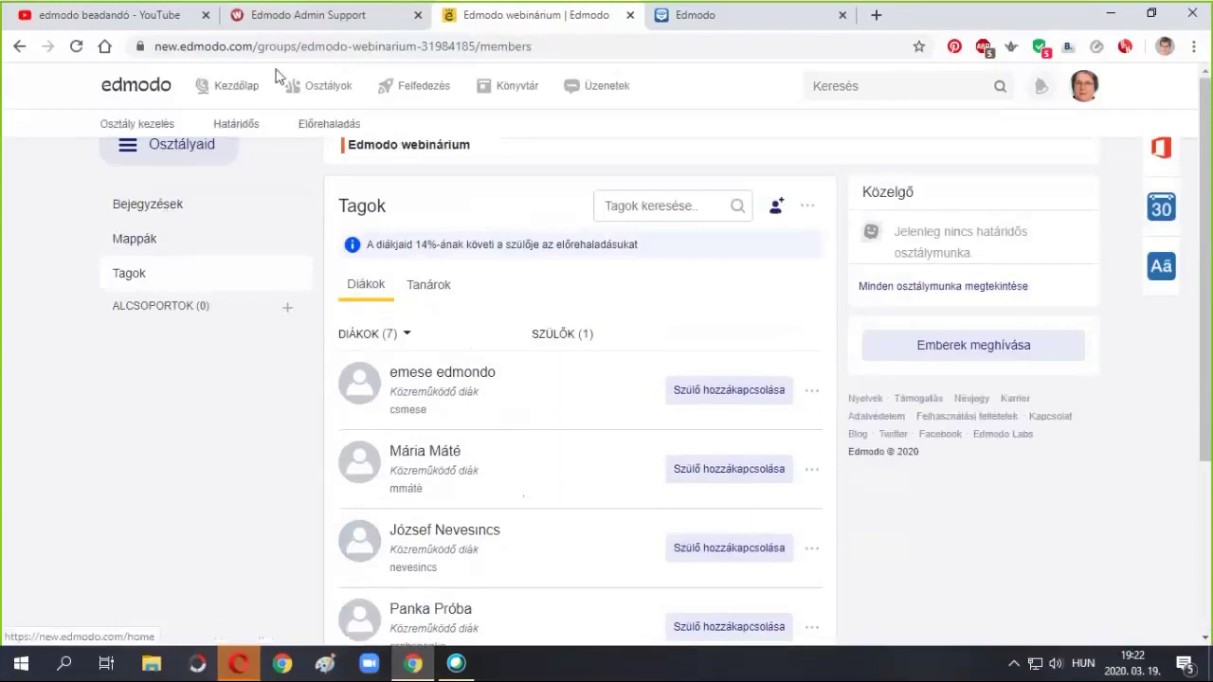
Go back to the Kezdőlap home feed listing the five classes
{"action": "left_click", "coordinate": [235, 96]}
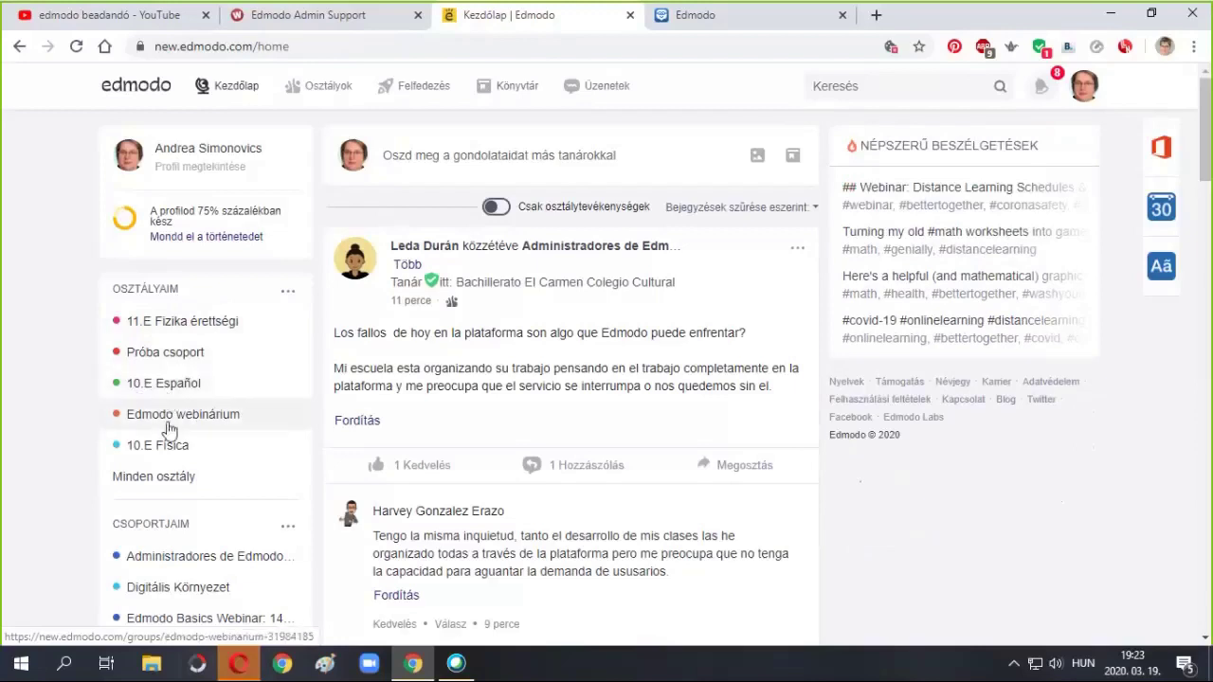
{"action": "mouse_move", "coordinate": [319, 83]}
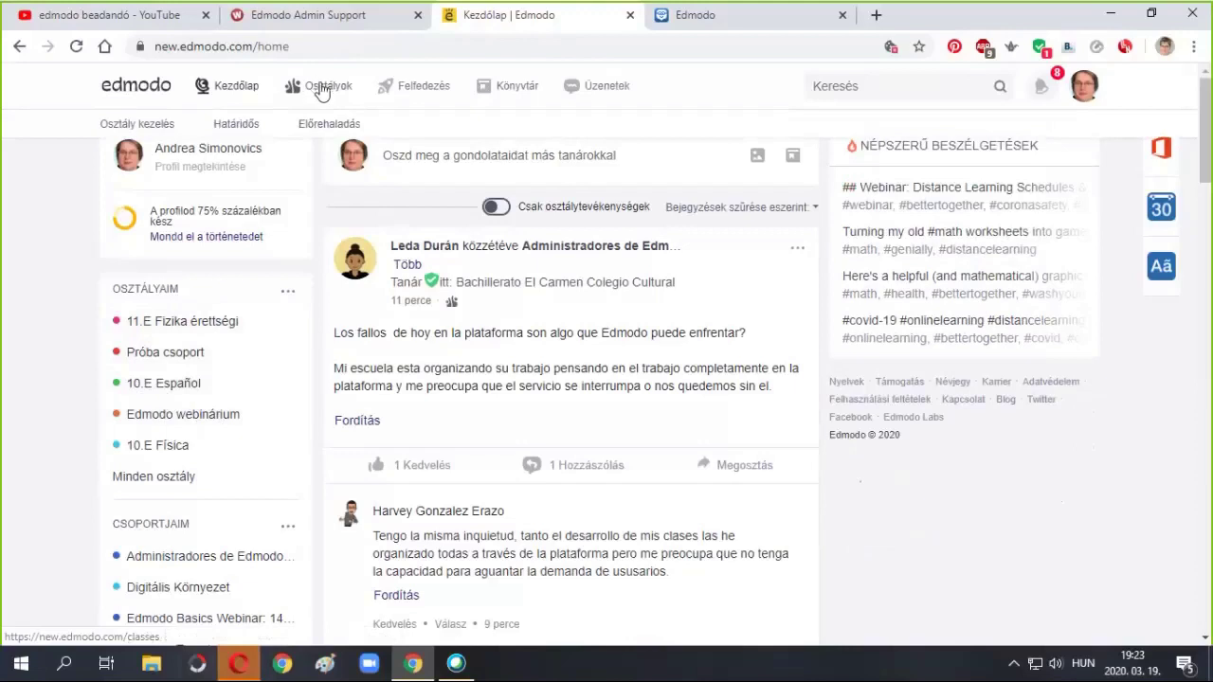
On the Osztályok overview, drag the Edmodo webinárium card into the first slot
{"action": "left_click", "coordinate": [320, 90]}
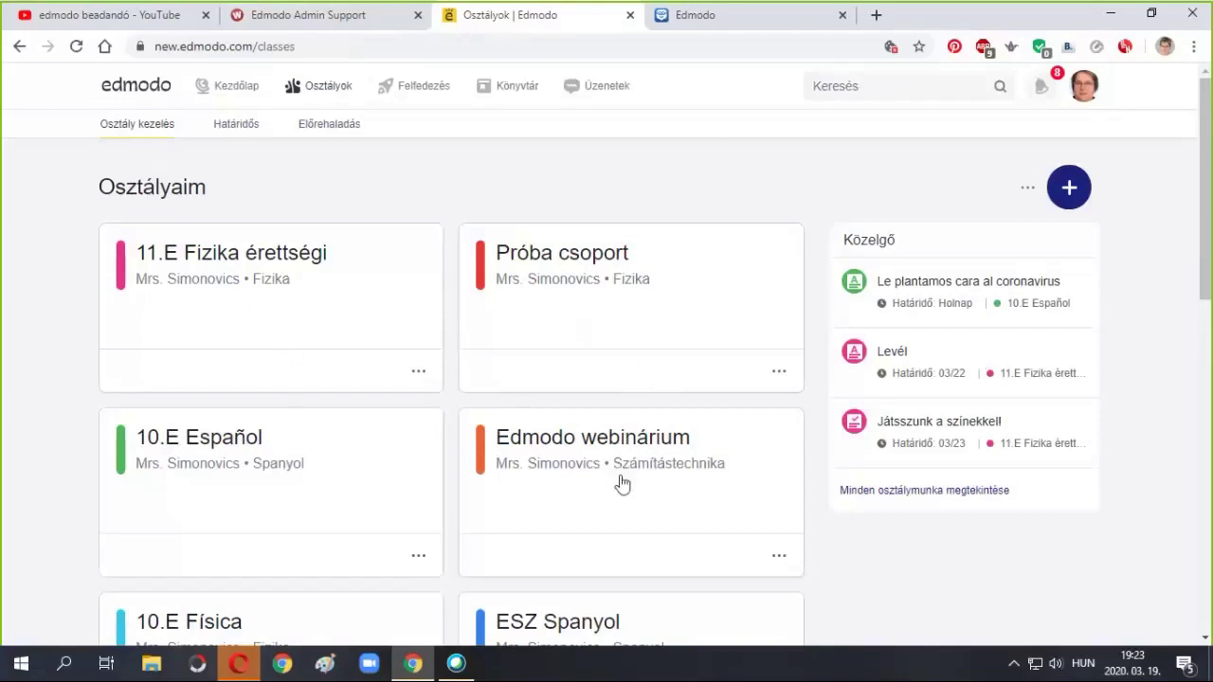
{"action": "left_click_drag", "start_coordinate": [621, 483], "coordinate": [293, 299]}
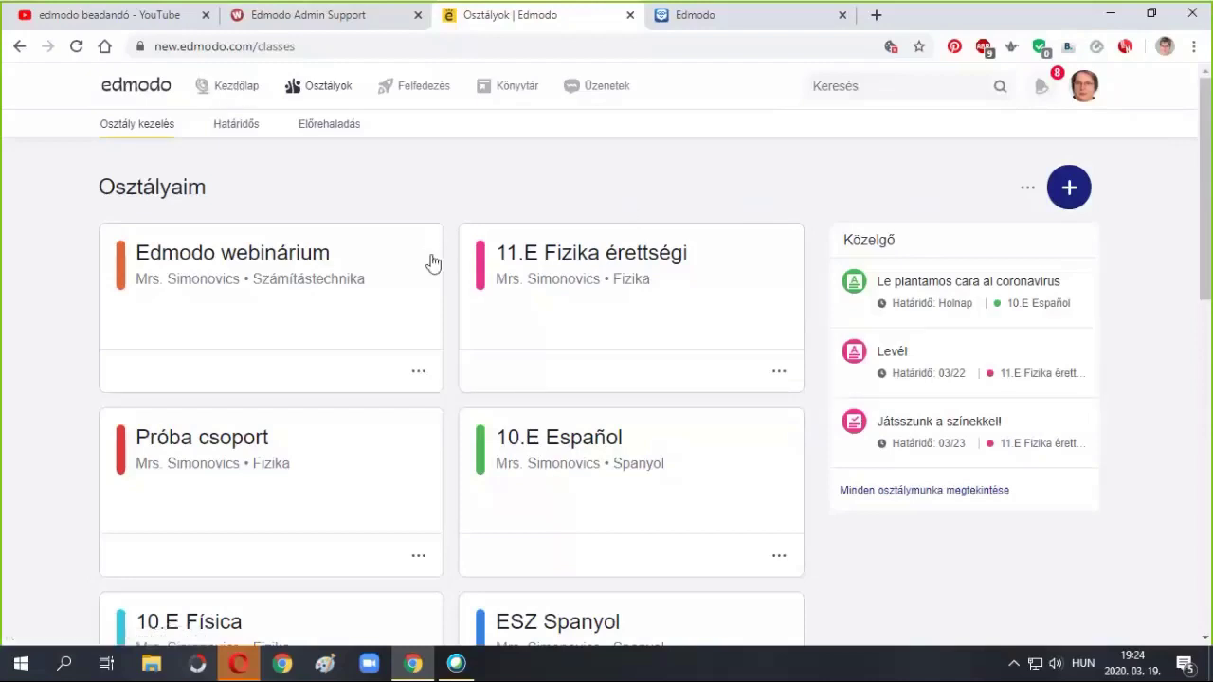
Return to Kezdőlap to see Edmodo webinárium leading the sidebar class list
{"action": "left_click", "coordinate": [238, 86]}
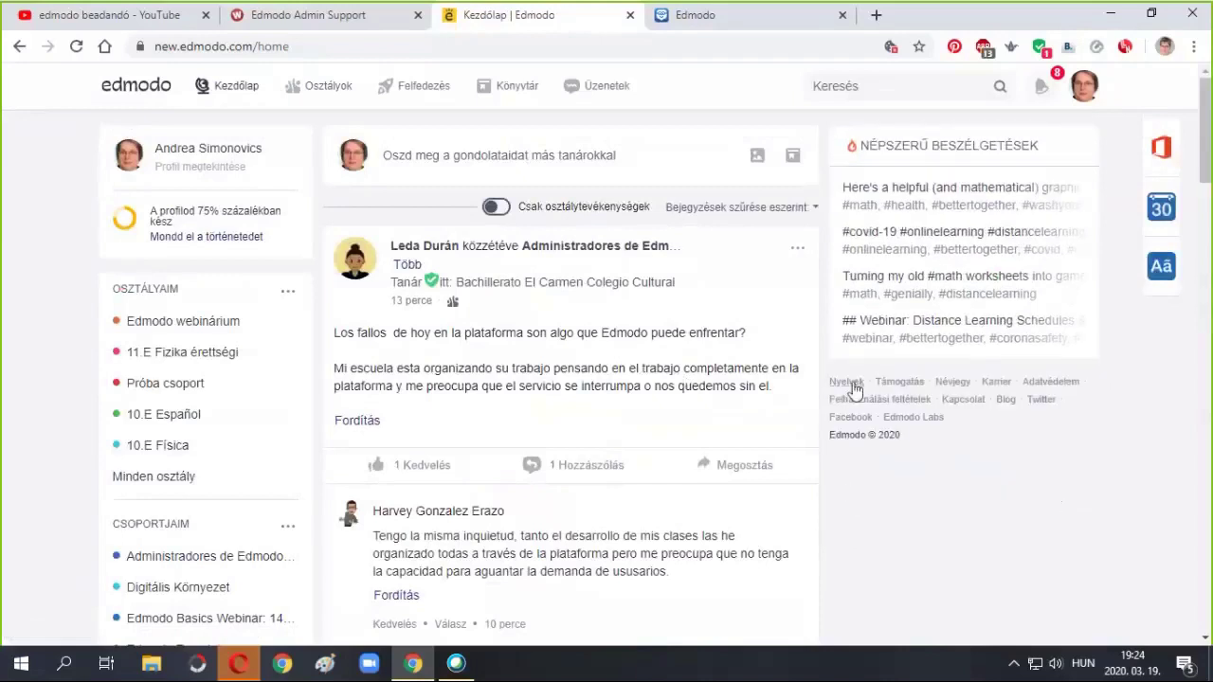
{"action": "left_click", "coordinate": [853, 387]}
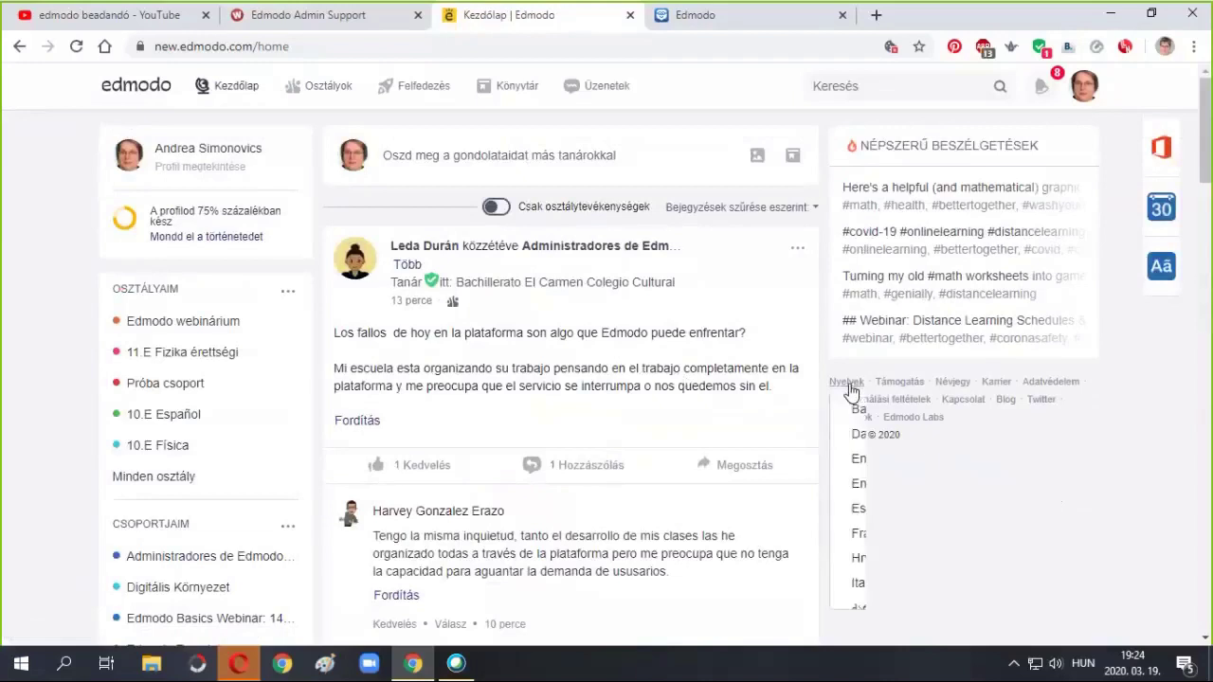
{"action": "scroll", "coordinate": [858, 488], "scroll_direction": "down", "scroll_amount": 6}
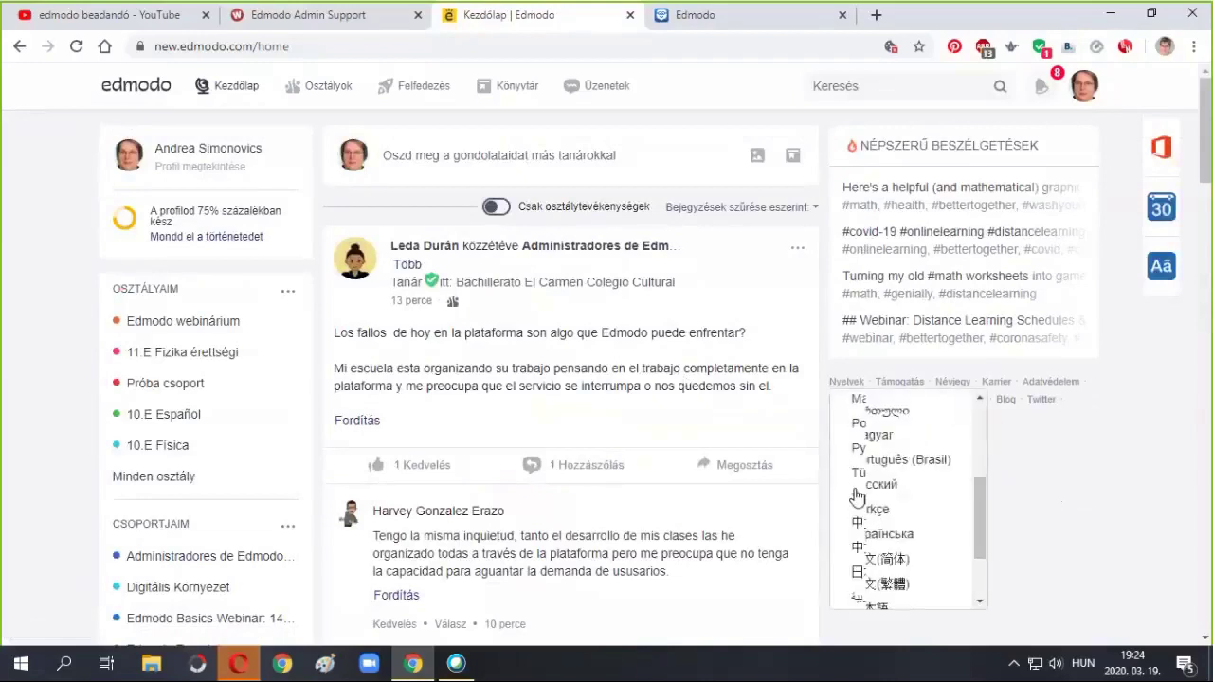
{"action": "scroll", "coordinate": [850, 507], "scroll_direction": "up", "scroll_amount": 6}
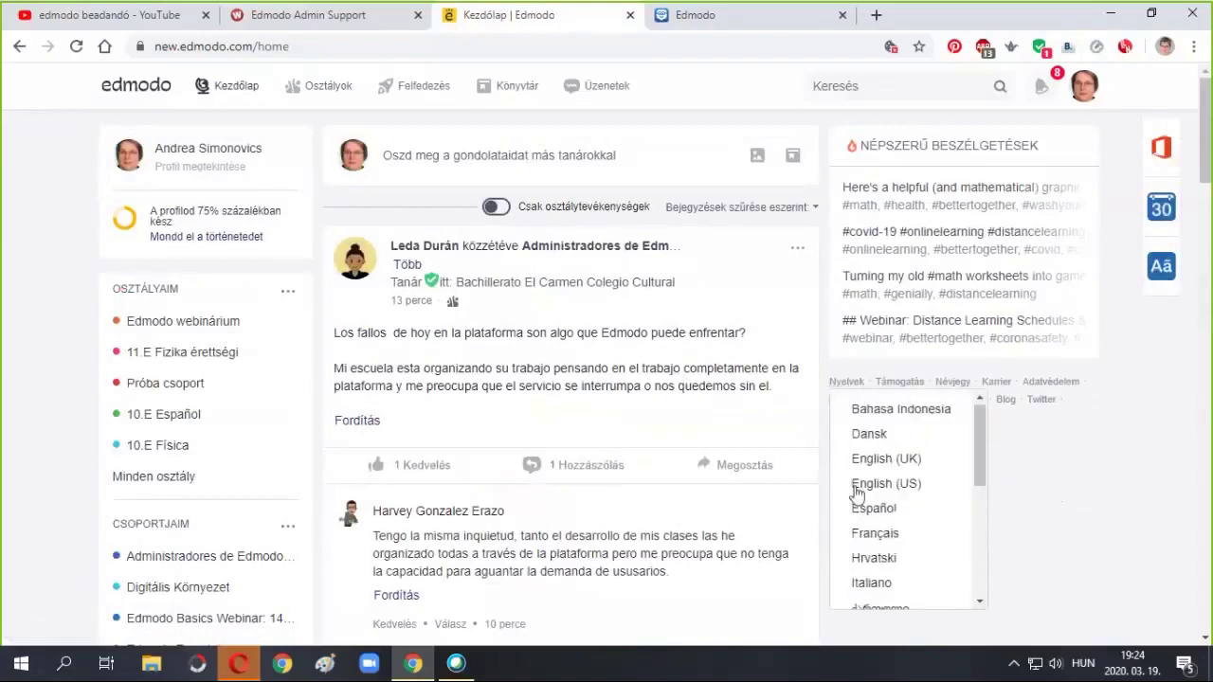
{"action": "left_click", "coordinate": [1148, 364]}
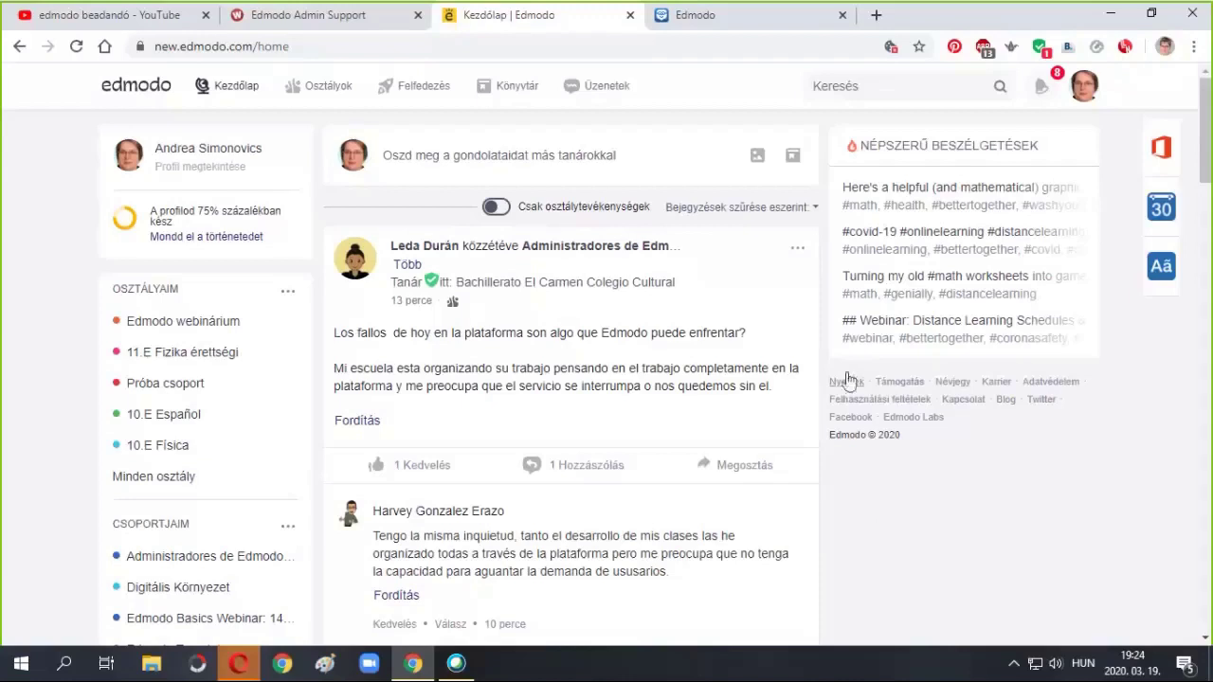
{"action": "mouse_move", "coordinate": [333, 90]}
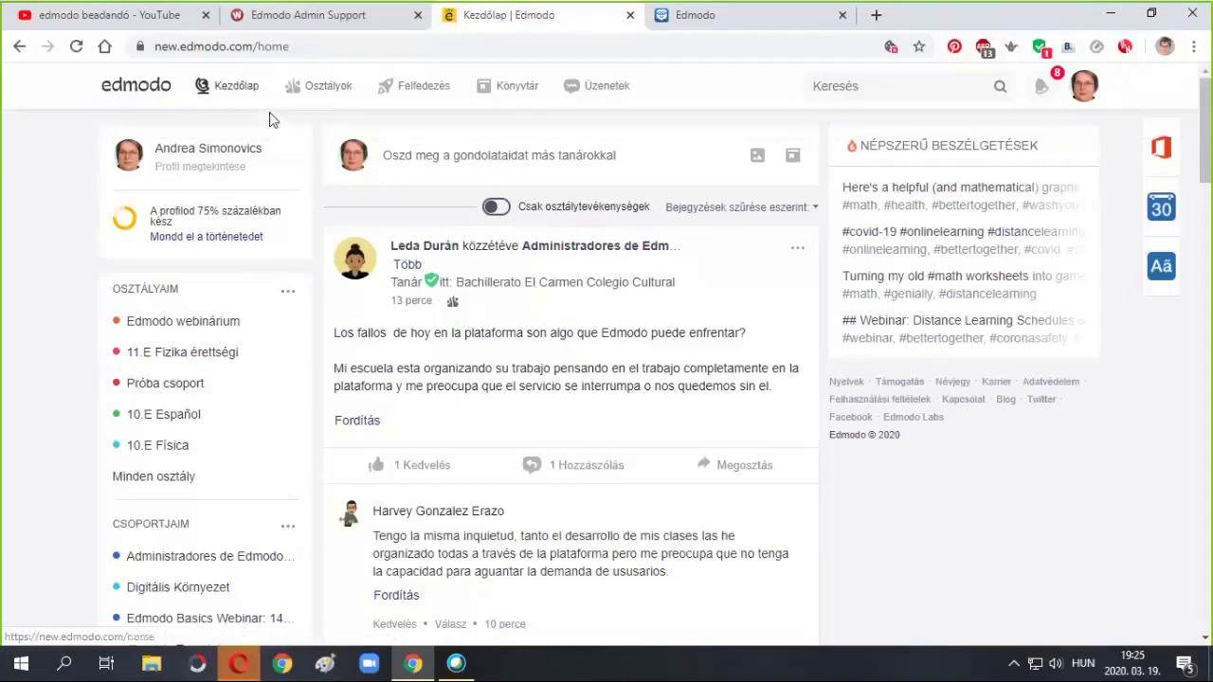
Open Osztály kezelés from the Osztályok sub-bar to view all class cards
{"action": "mouse_move", "coordinate": [277, 131]}
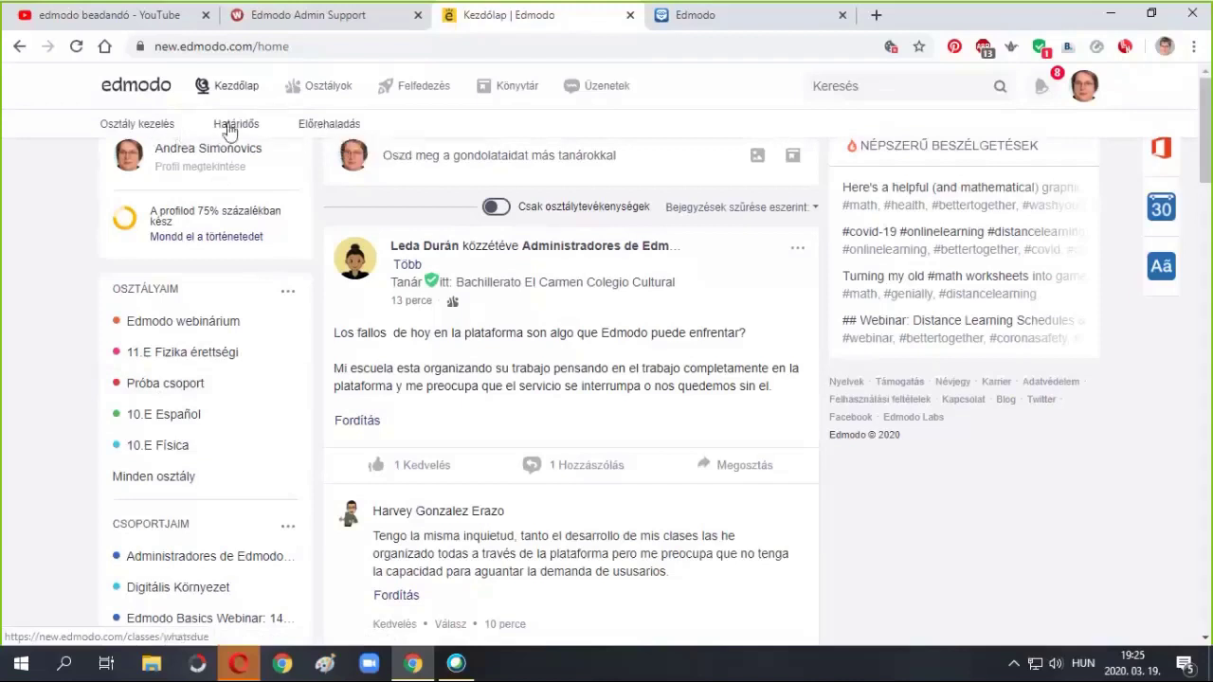
{"action": "left_click", "coordinate": [141, 128]}
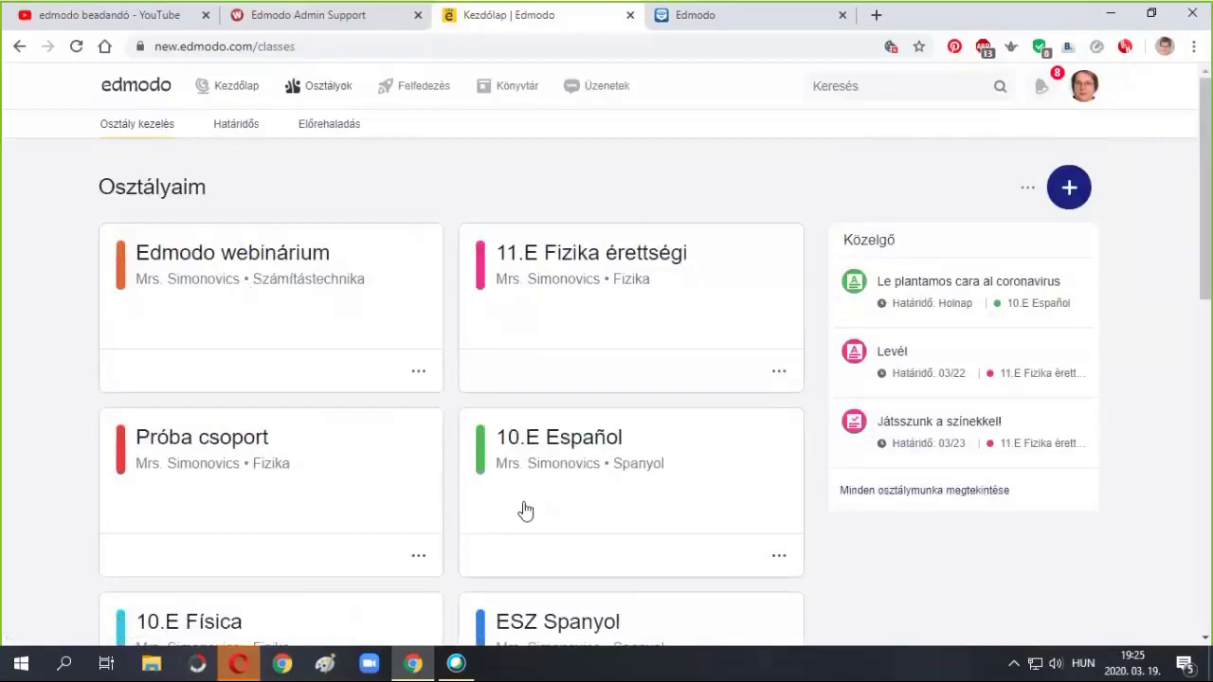
Open the Határidős page listing assignments awaiting grading across all classes
{"action": "left_click", "coordinate": [235, 130]}
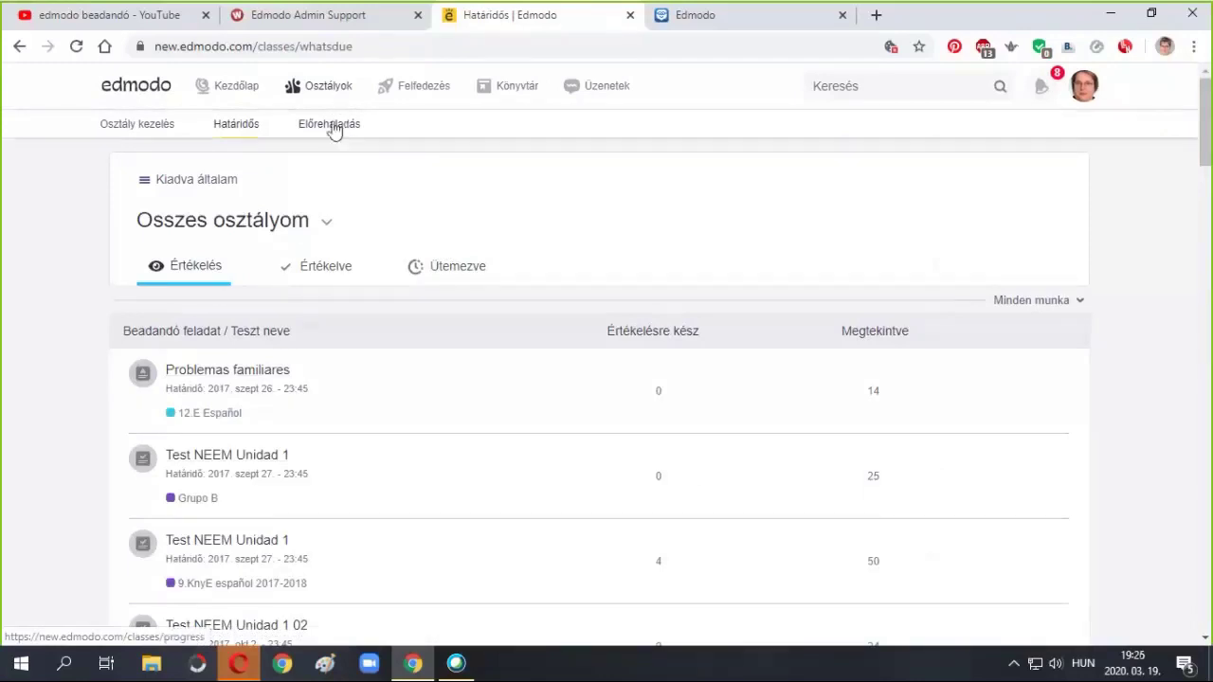
Open Előrehaladás and switch to the empty Jelvények badges section for Edmodo webinárium
{"action": "left_click", "coordinate": [332, 126]}
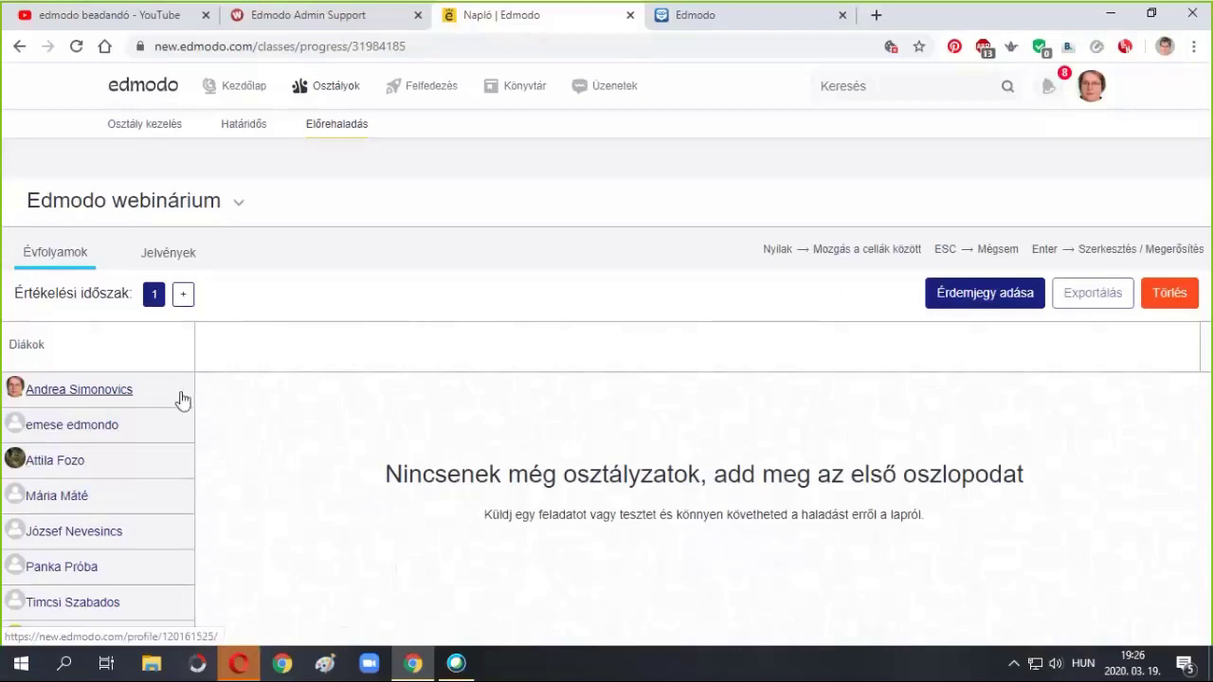
{"action": "left_click", "coordinate": [167, 254]}
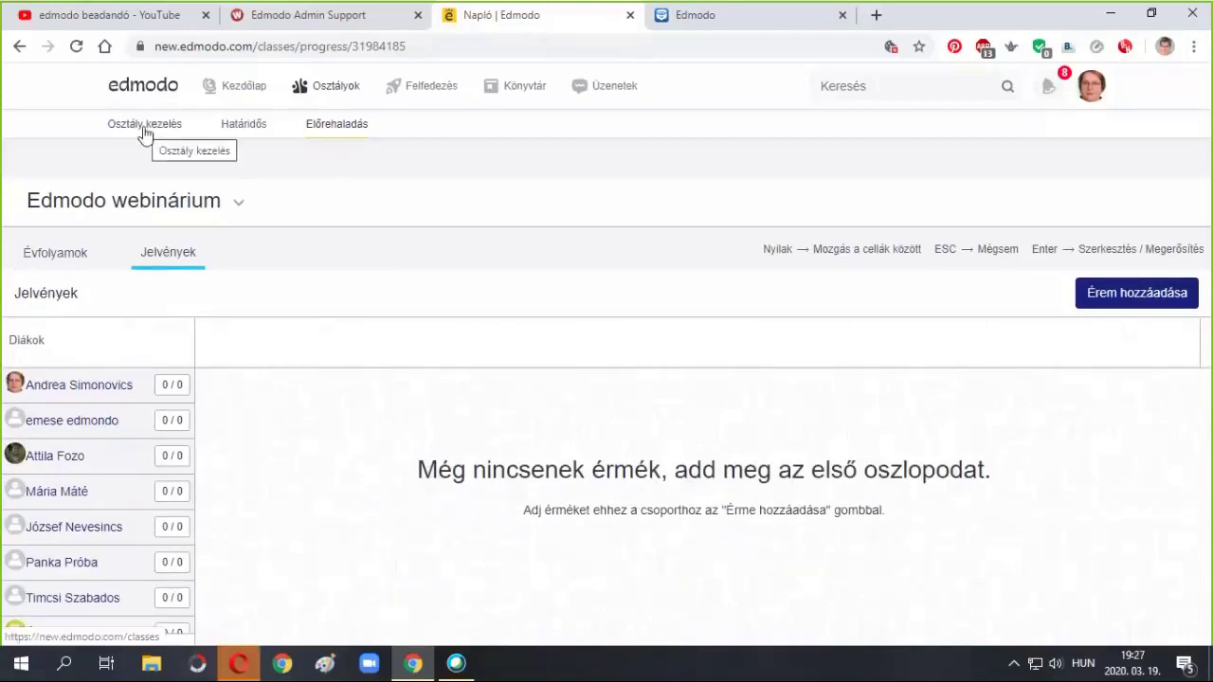
Open the Edmodo webinárium class posts page showing the welcome post and class code
{"action": "left_click", "coordinate": [243, 88]}
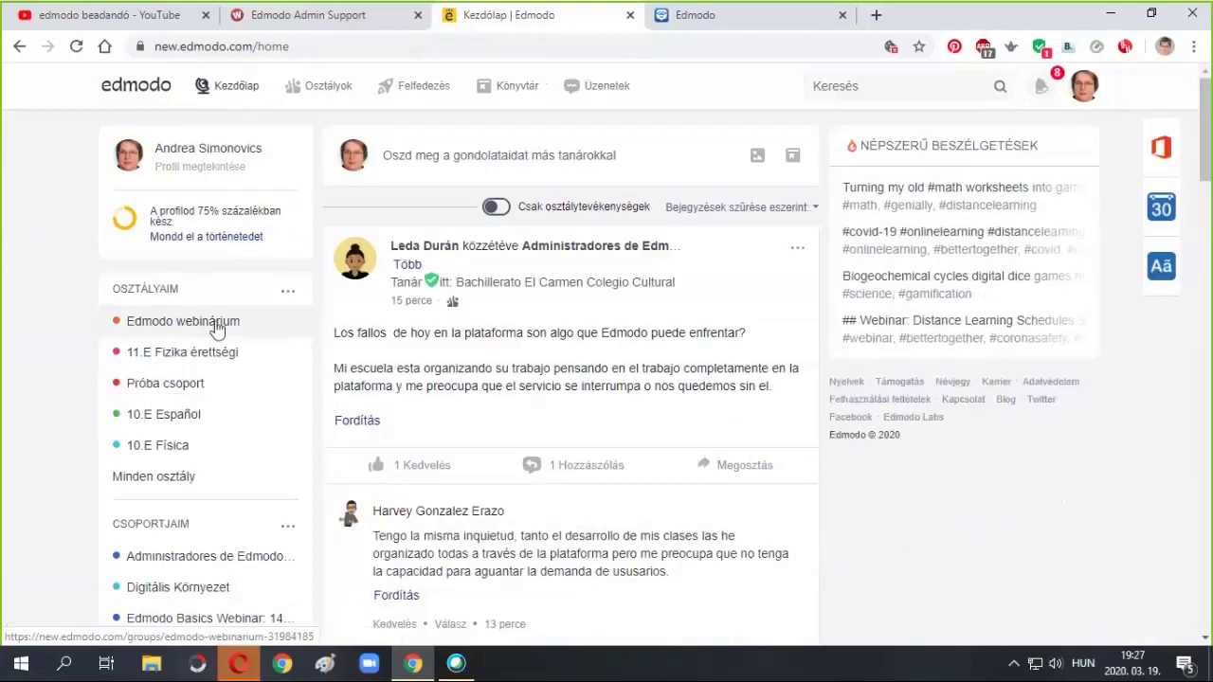
{"action": "left_click", "coordinate": [215, 325]}
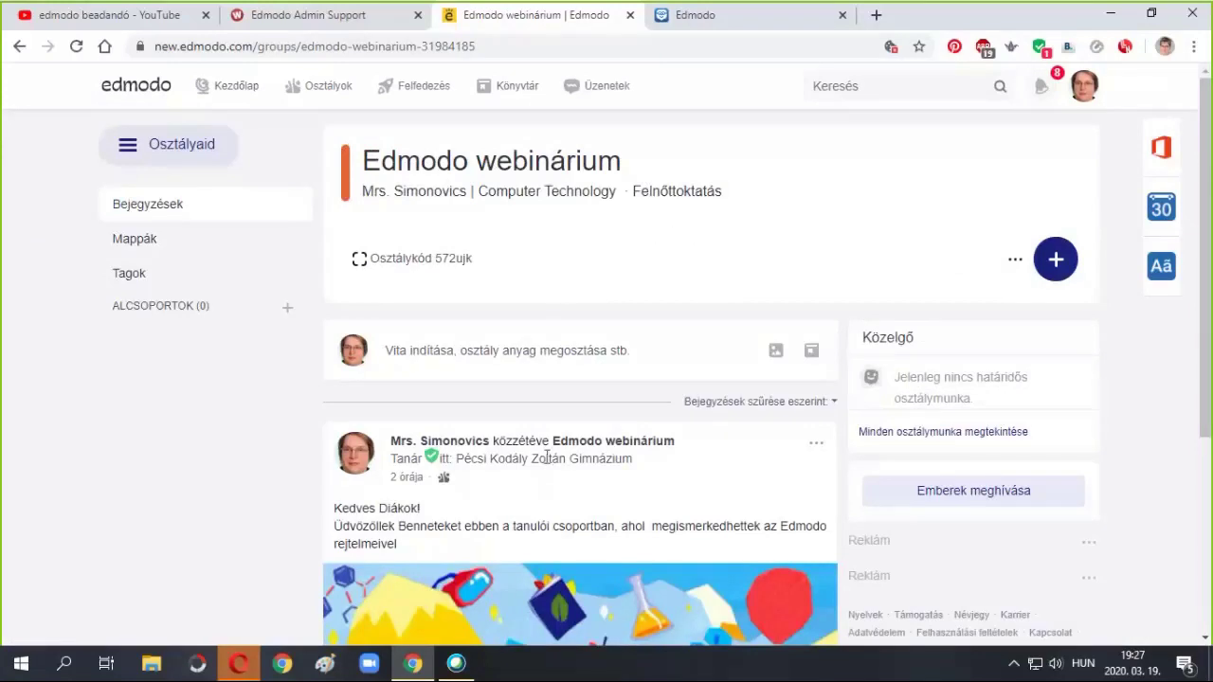
{"action": "scroll", "coordinate": [603, 369], "scroll_direction": "down", "scroll_amount": 4}
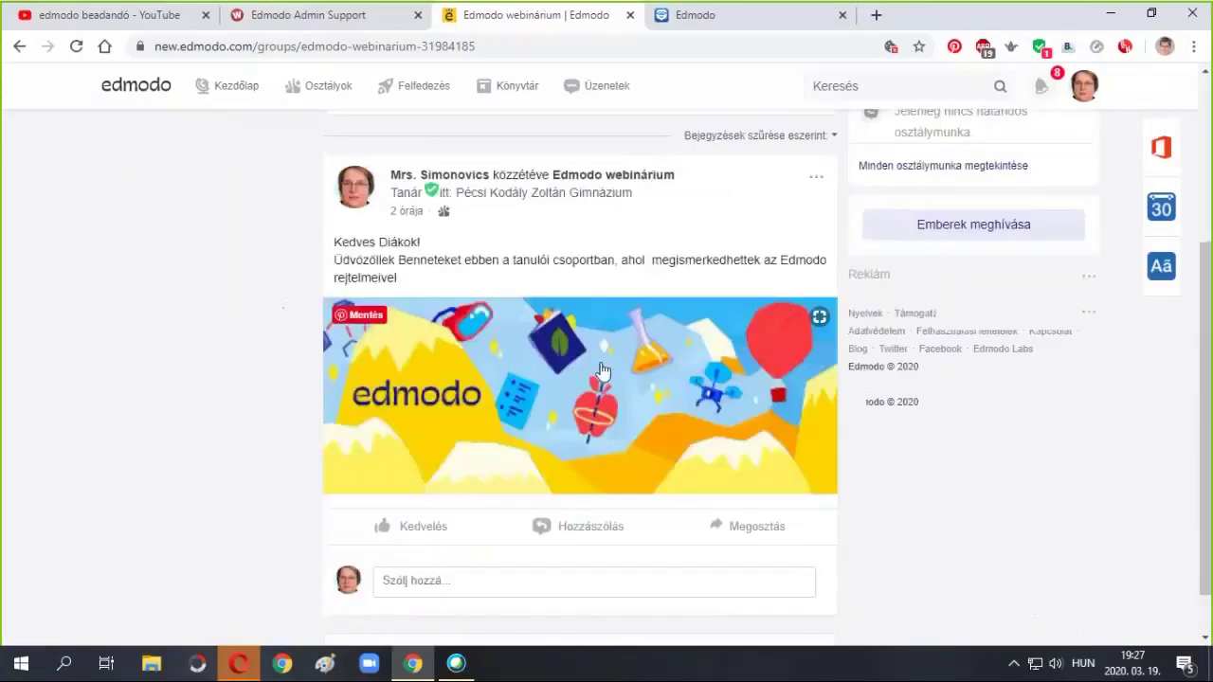
{"action": "scroll", "coordinate": [601, 371], "scroll_direction": "up", "scroll_amount": 4}
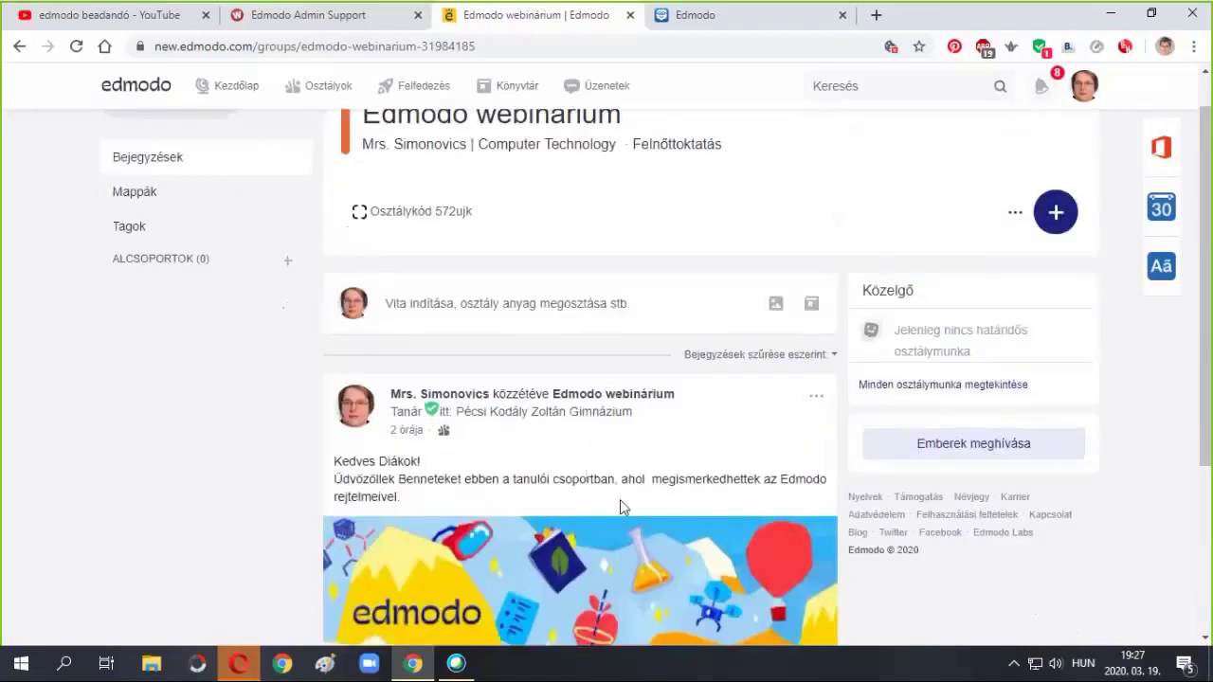
{"action": "scroll", "coordinate": [847, 186], "scroll_direction": "up", "scroll_amount": 1}
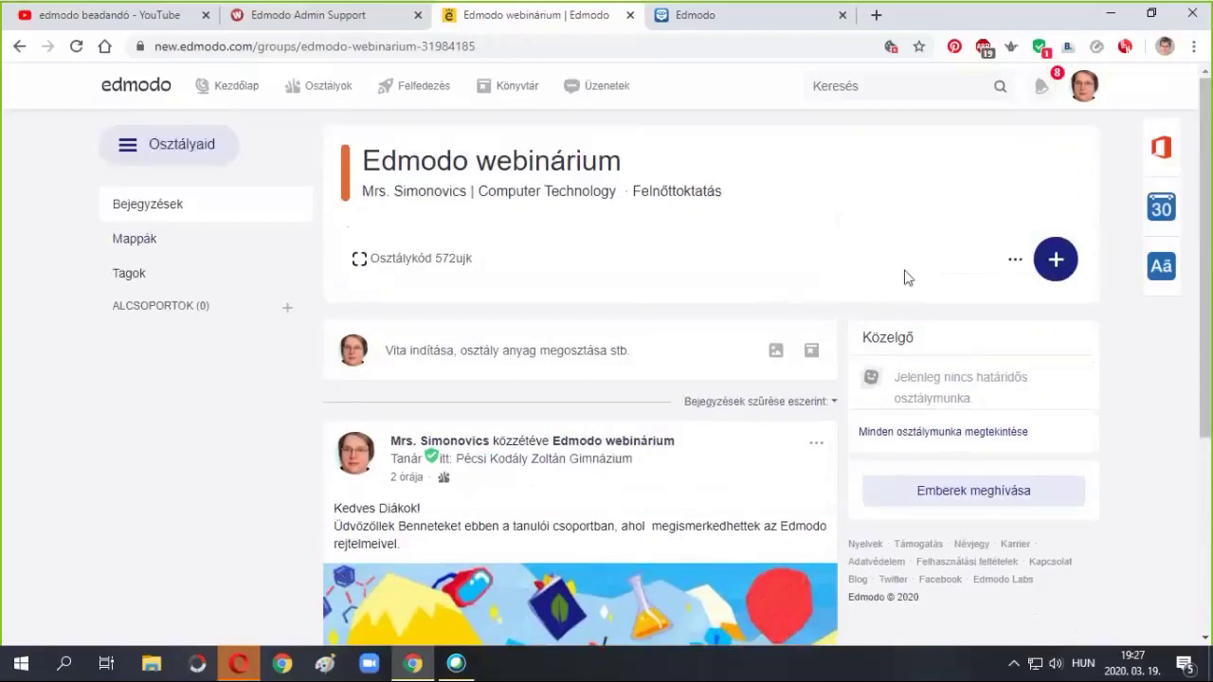
{"action": "left_click", "coordinate": [440, 267]}
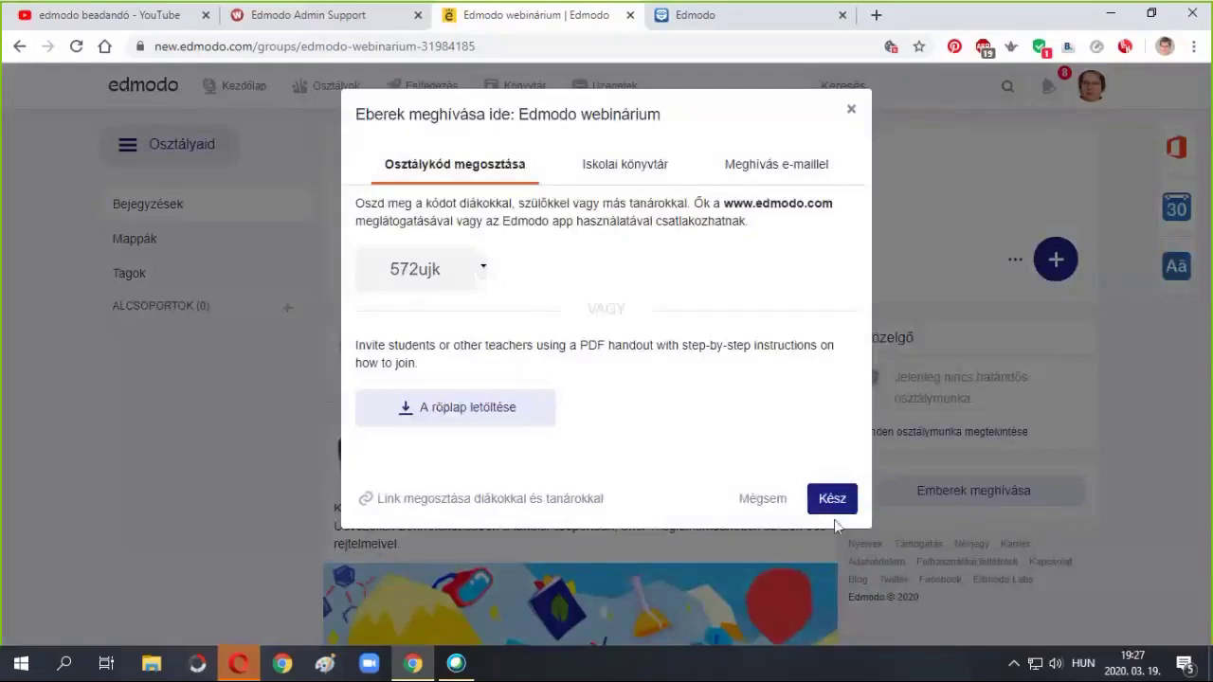
{"action": "left_click", "coordinate": [832, 500]}
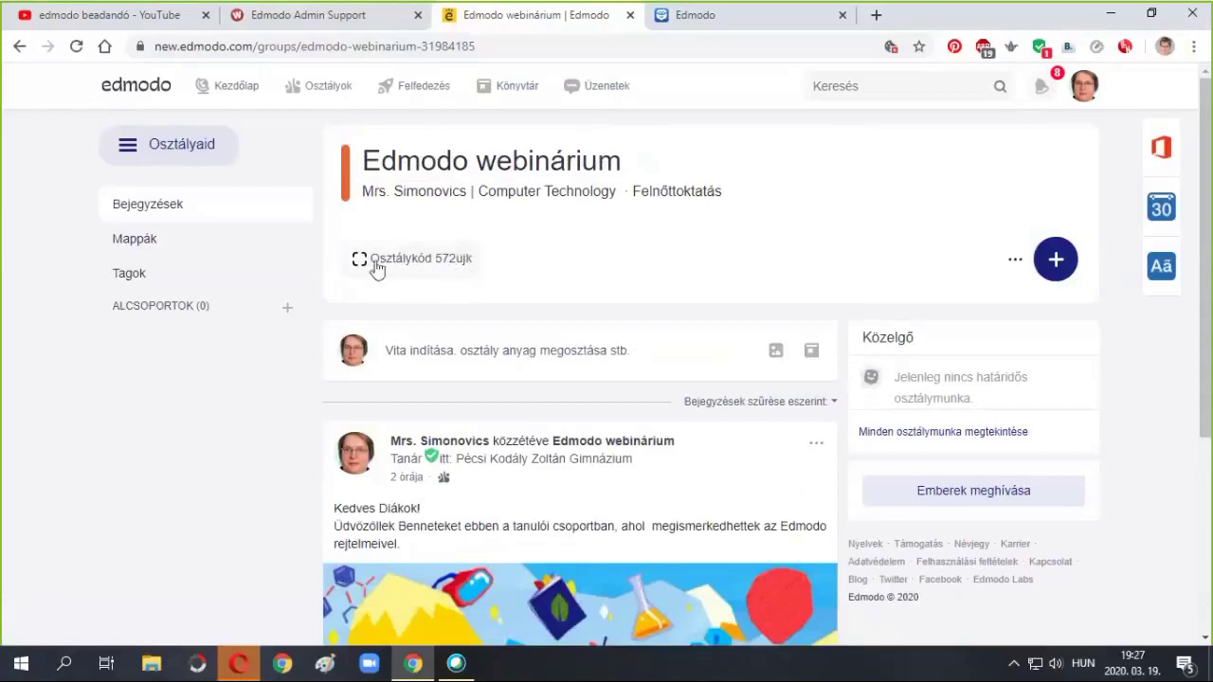
{"action": "left_click", "coordinate": [436, 270]}
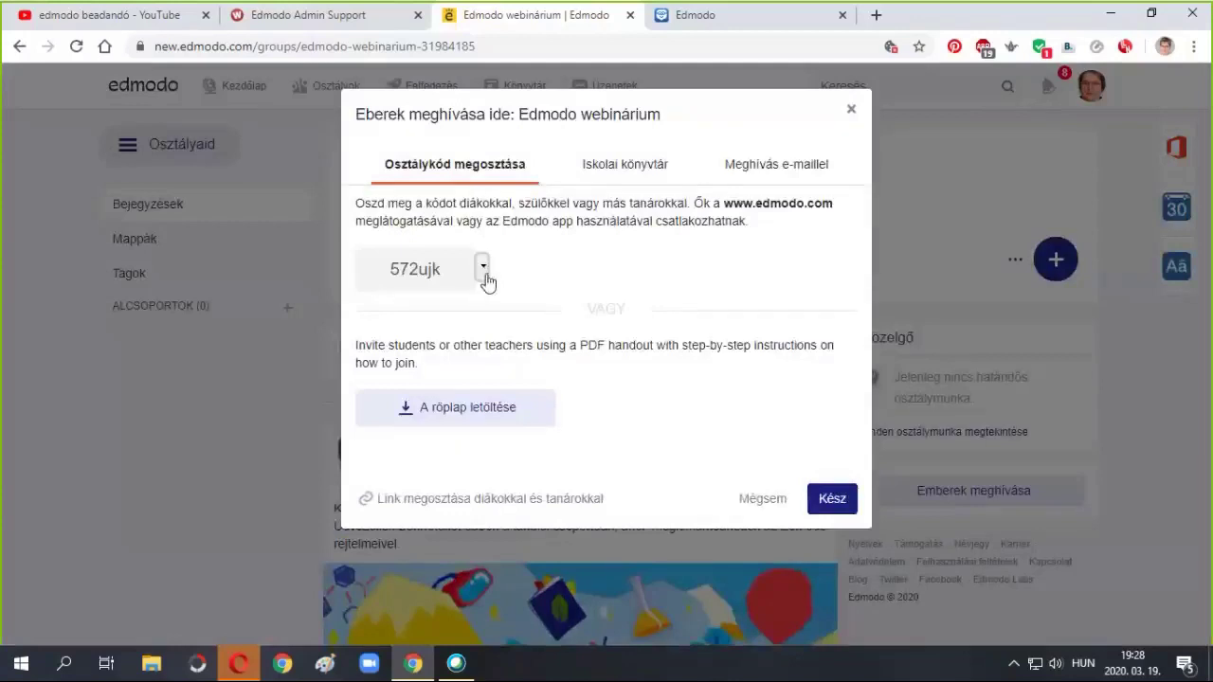
{"action": "left_click", "coordinate": [484, 271]}
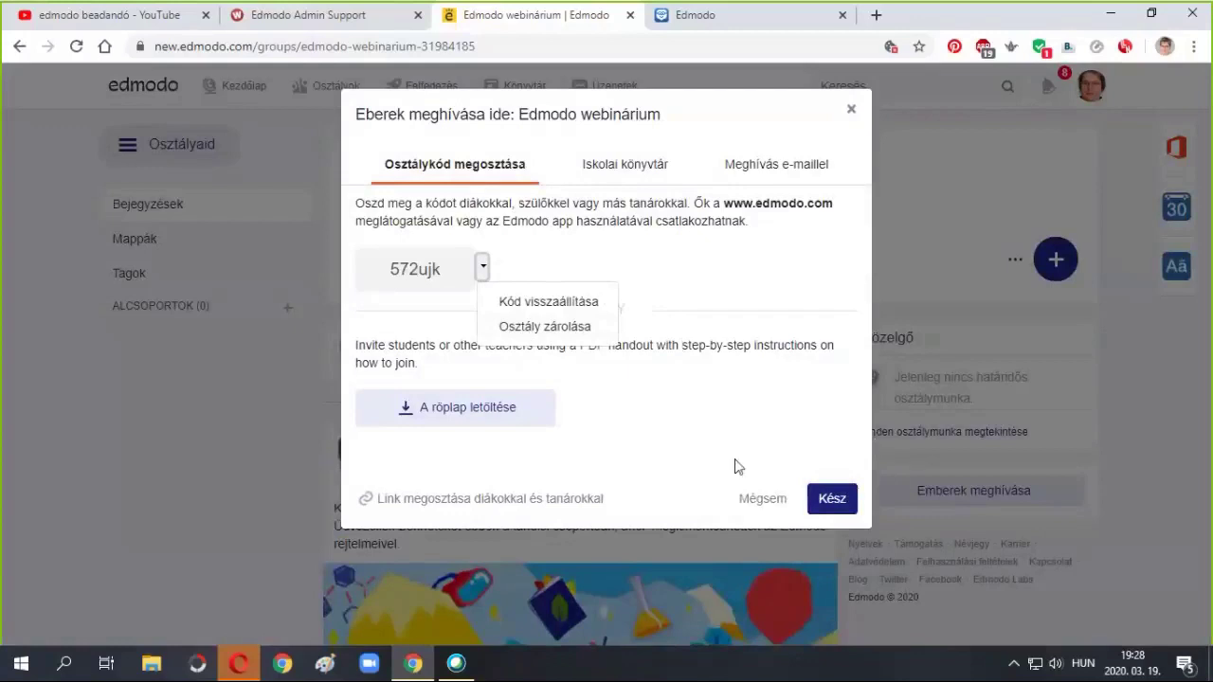
{"action": "left_click", "coordinate": [831, 499]}
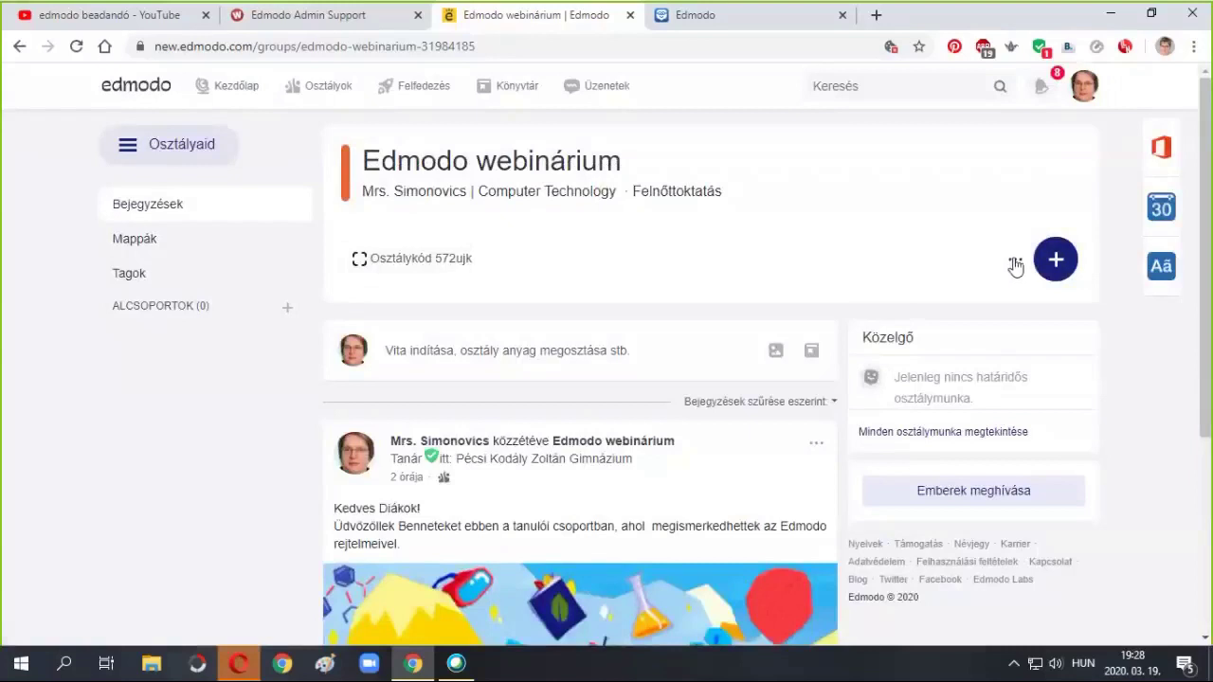
Set the Edmodo webinárium class colour to purple and save it
{"action": "left_click", "coordinate": [1015, 265]}
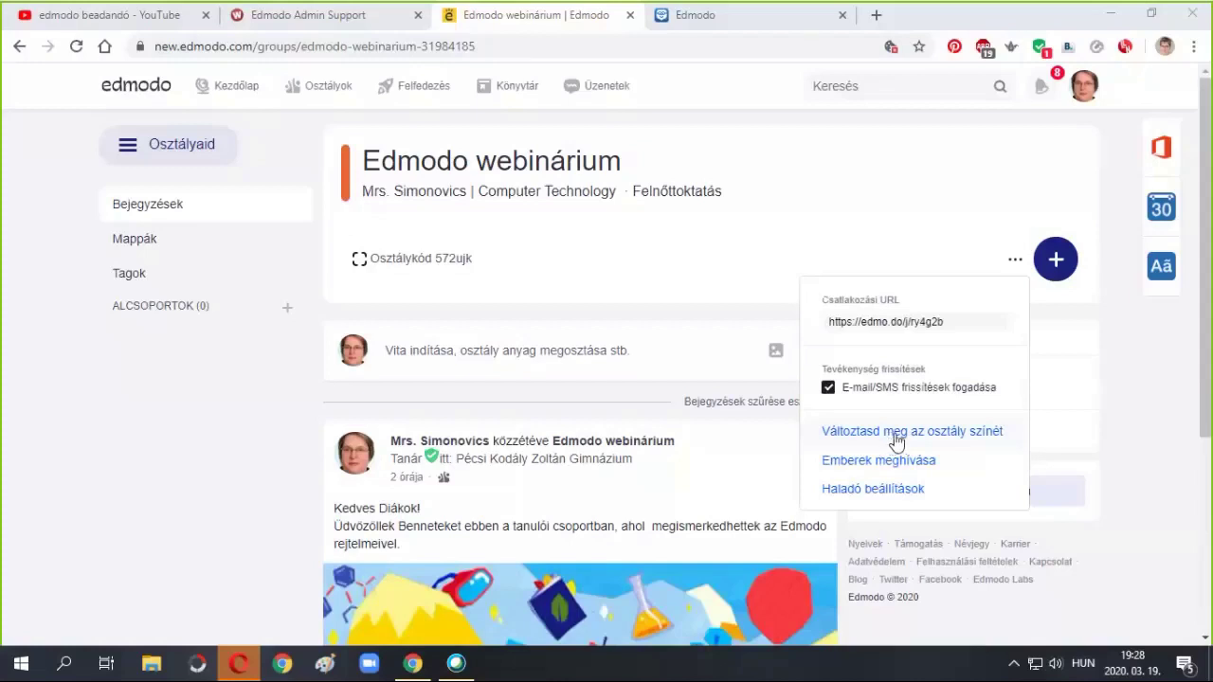
{"action": "left_click", "coordinate": [896, 438]}
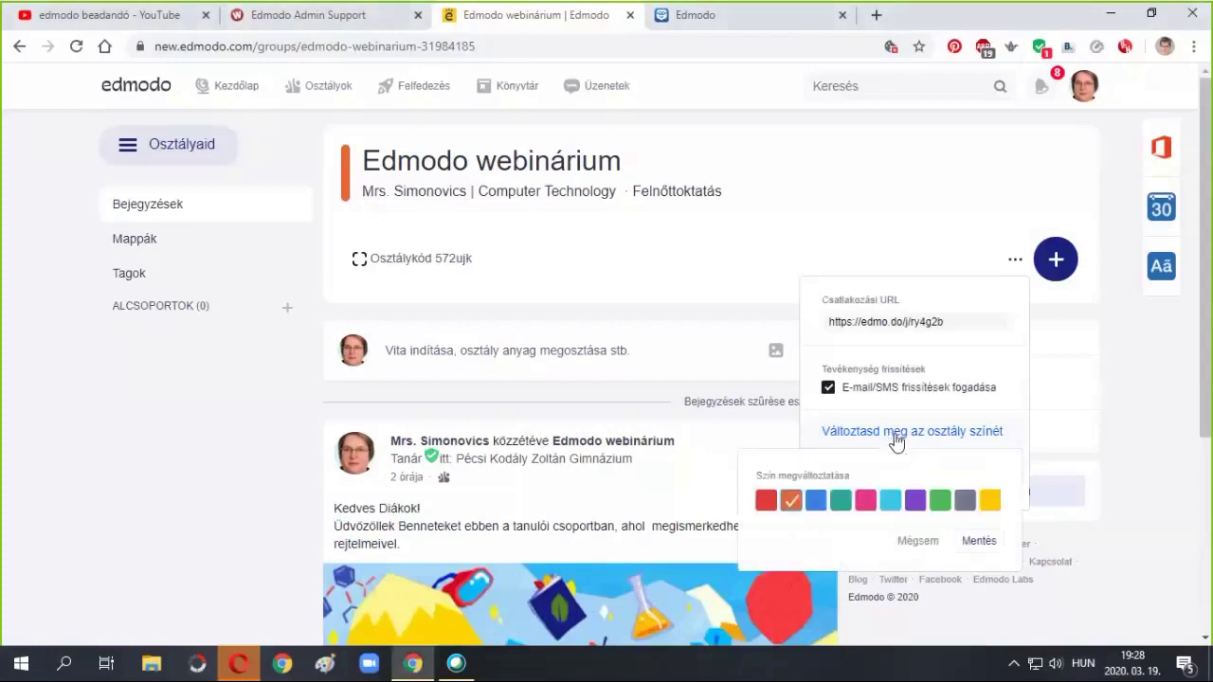
{"action": "left_click", "coordinate": [914, 505]}
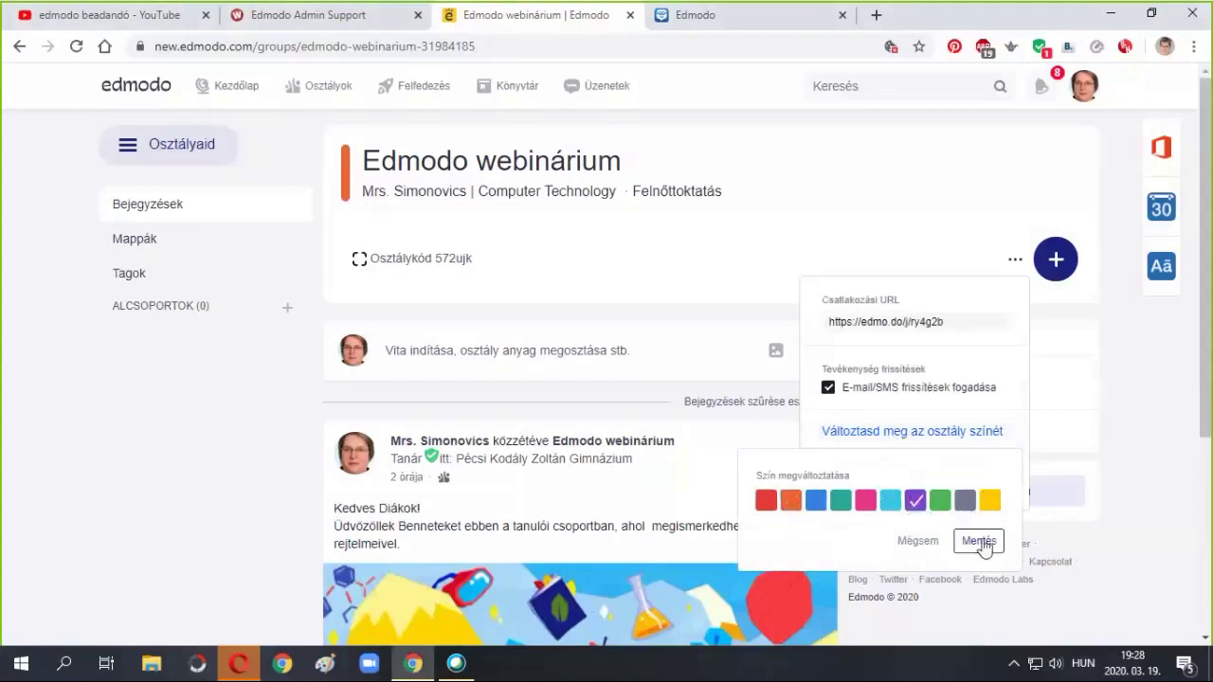
{"action": "left_click", "coordinate": [982, 544]}
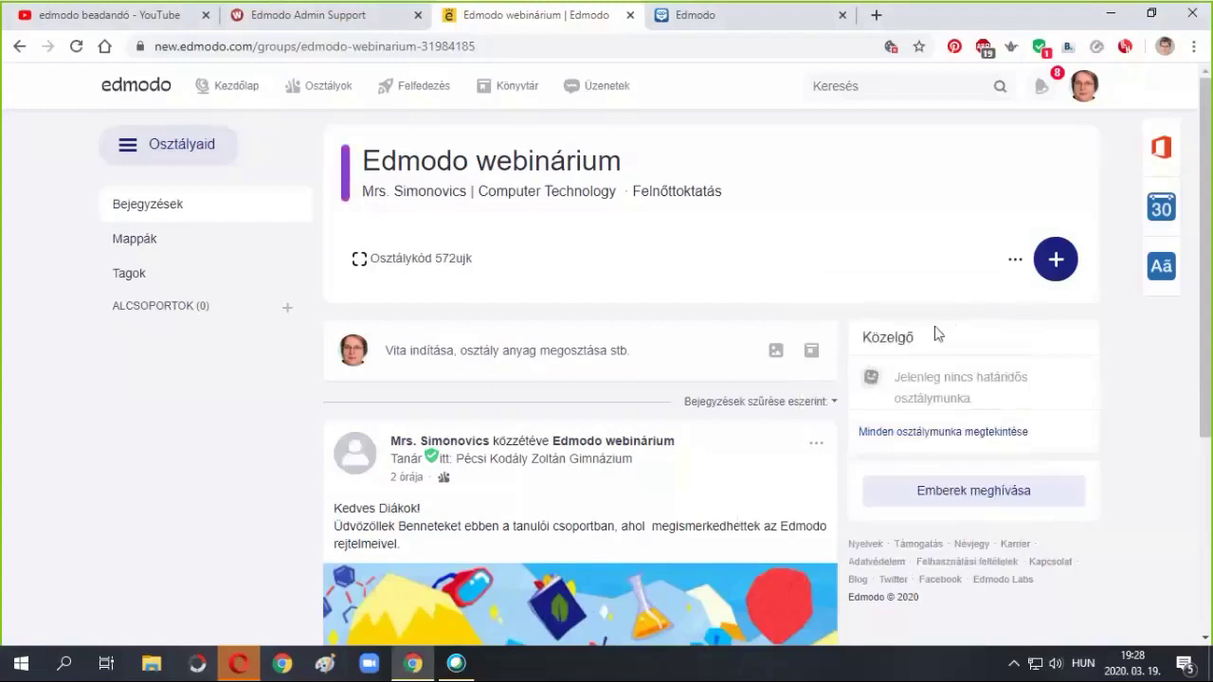
{"action": "left_click", "coordinate": [1015, 258]}
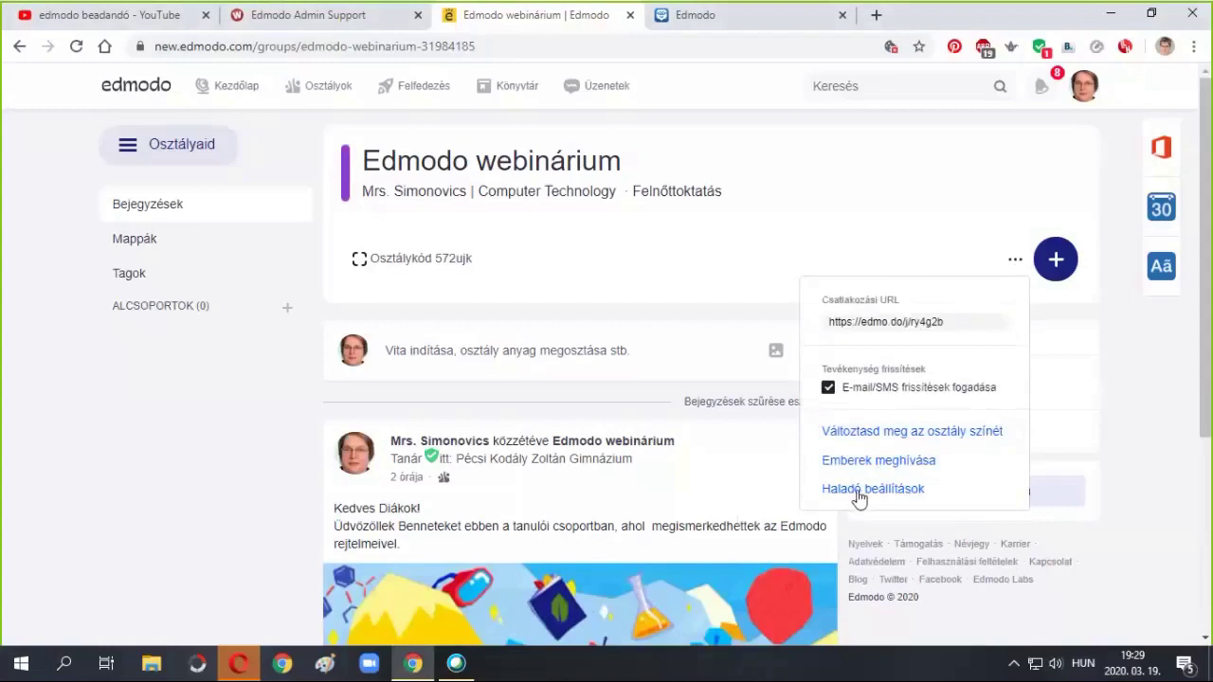
Open Haladó beállítások and browse the grade list, keeping Adult education
{"action": "left_click", "coordinate": [858, 498]}
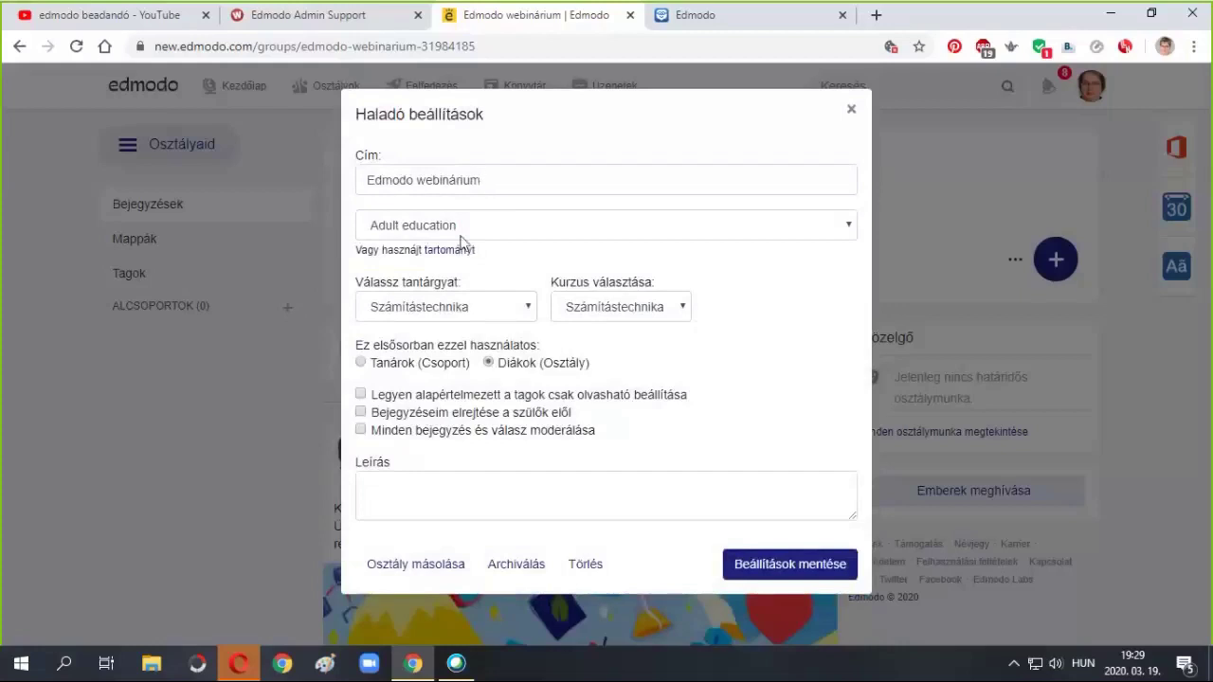
{"action": "left_click", "coordinate": [768, 233]}
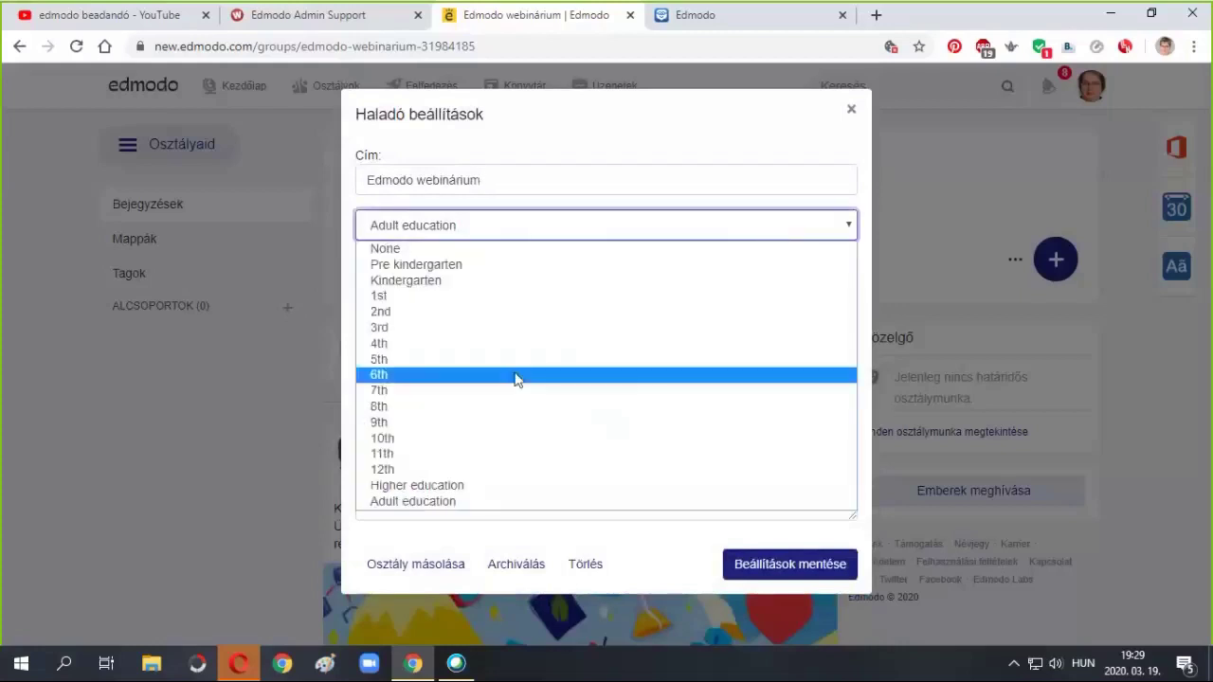
{"action": "key", "text": "Up"}
{"action": "key", "text": "Up"}
{"action": "key", "text": "Up"}
{"action": "key", "text": "Up"}
{"action": "key", "text": "Up"}
{"action": "key", "text": "Up"}
{"action": "key", "text": "Down"}
{"action": "key", "text": "Down"}
{"action": "key", "text": "Down"}
{"action": "key", "text": "Down"}
{"action": "key", "text": "Down"}
{"action": "key", "text": "Down"}
{"action": "key", "text": "Down"}
{"action": "key", "text": "Down"}
{"action": "key", "text": "Down"}
{"action": "key", "text": "Down"}
{"action": "key", "text": "Down"}
{"action": "key", "text": "Down"}
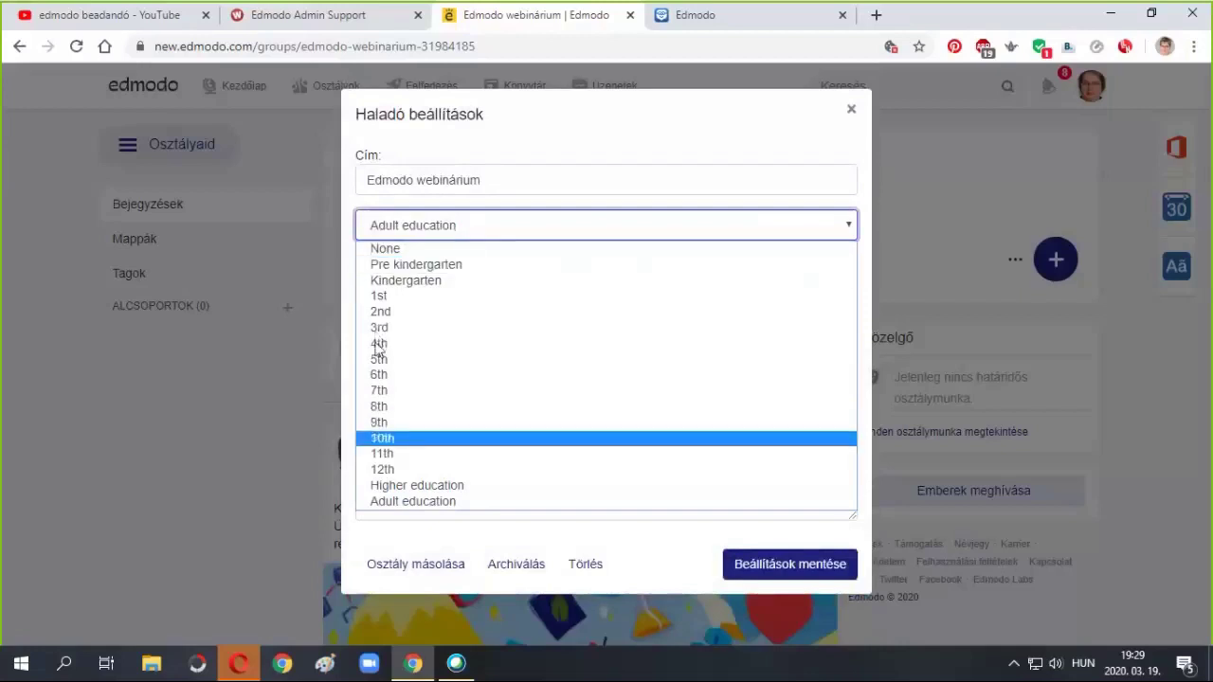
{"action": "left_click", "coordinate": [411, 503]}
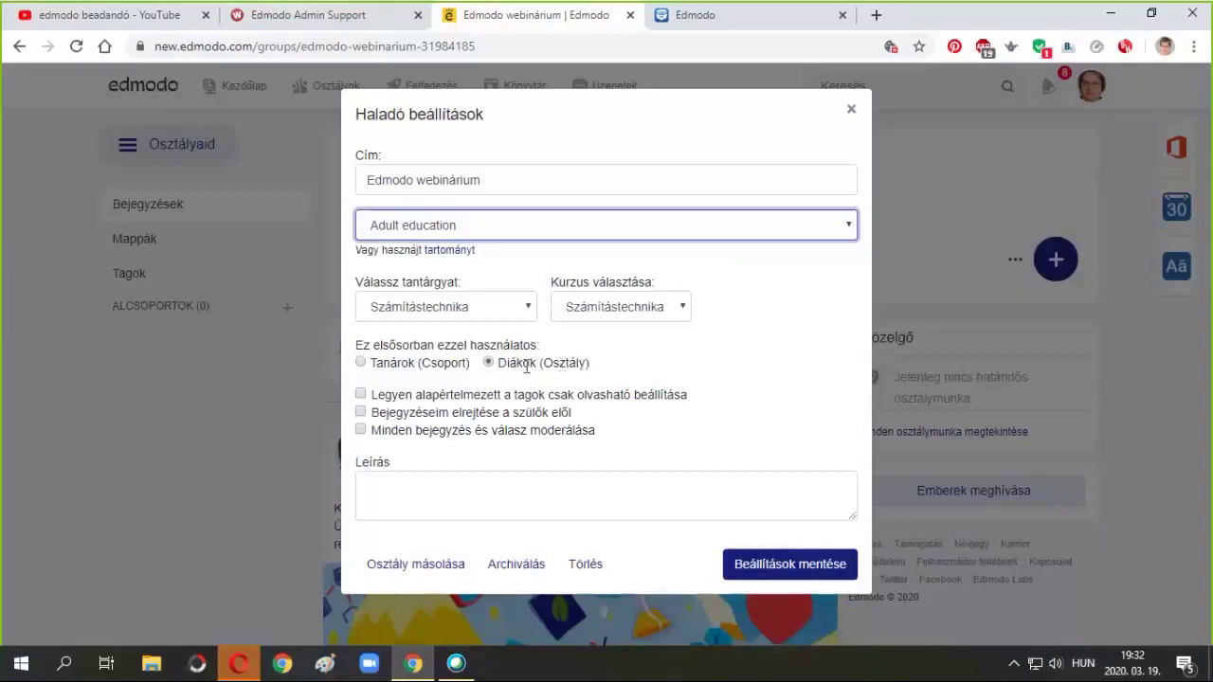
Keep the class set to Diákok (Osztály) and save the advanced settings
{"action": "left_click", "coordinate": [360, 364]}
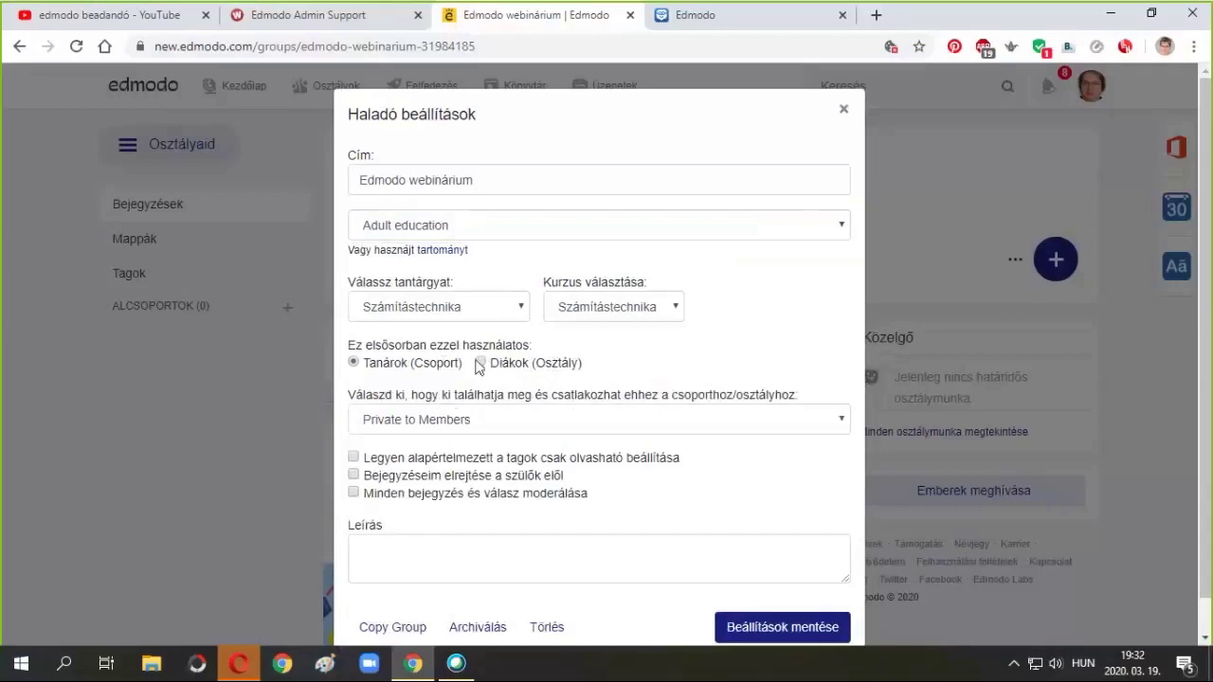
{"action": "left_click", "coordinate": [480, 364]}
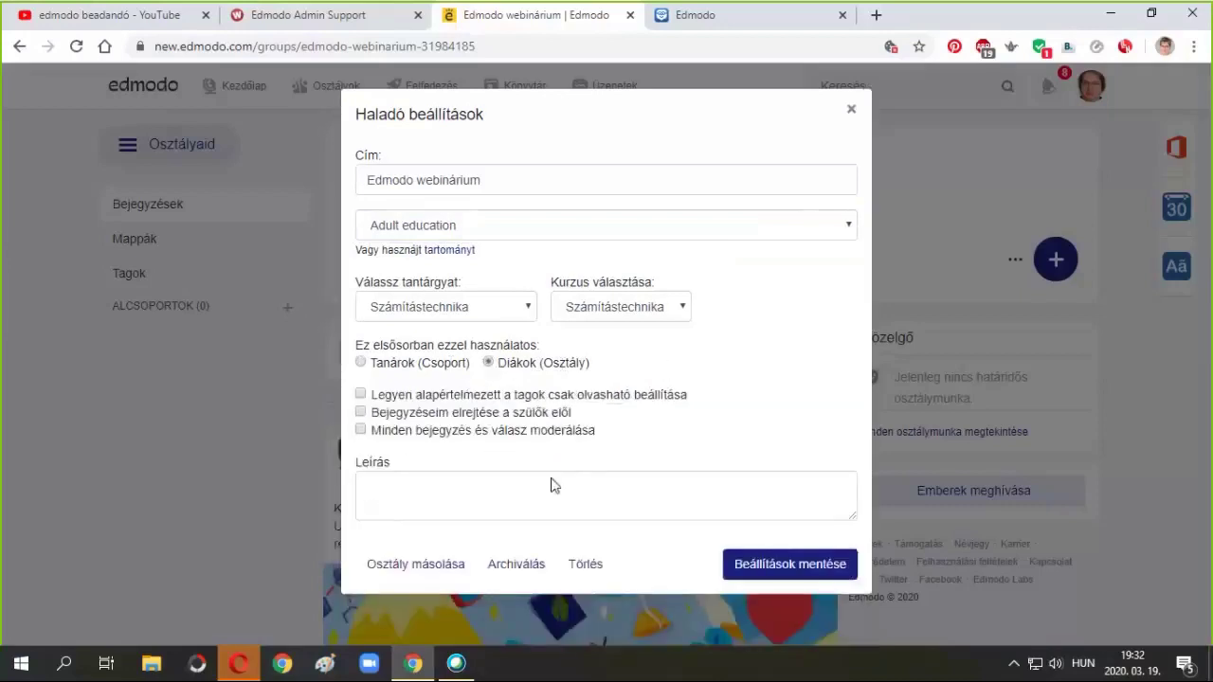
{"action": "left_click", "coordinate": [789, 564]}
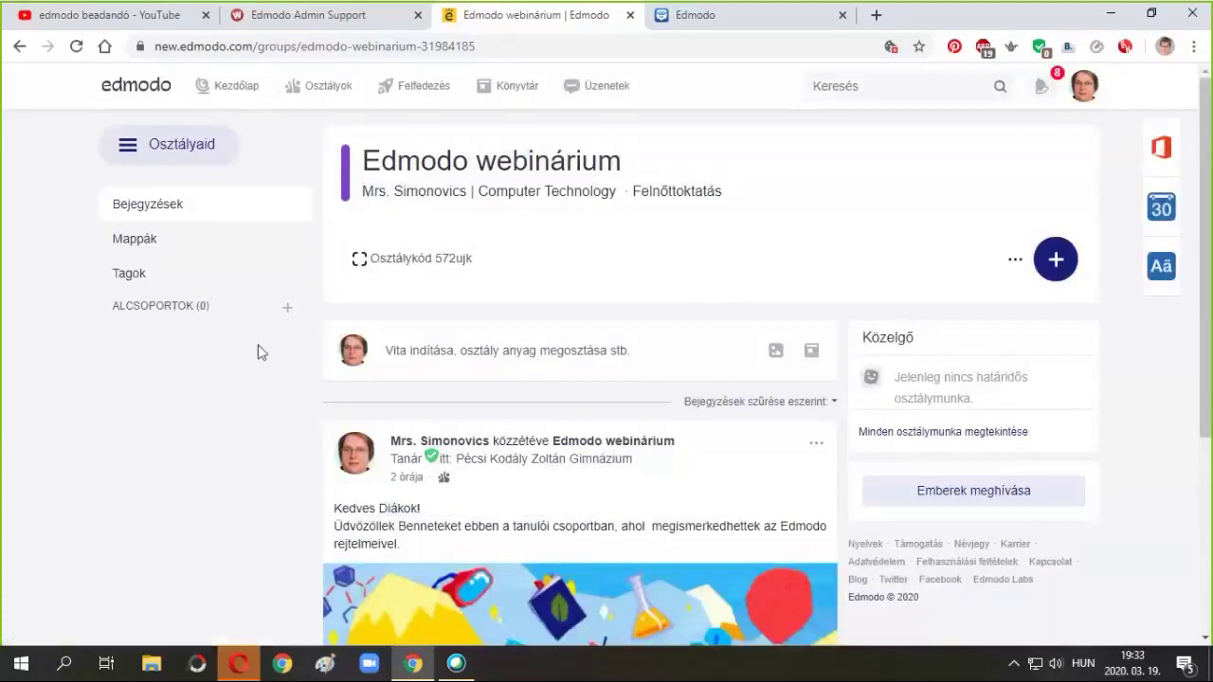
{"action": "scroll", "coordinate": [487, 449], "scroll_direction": "down", "scroll_amount": 2}
{"action": "scroll", "coordinate": [486, 449], "scroll_direction": "down", "scroll_amount": 1}
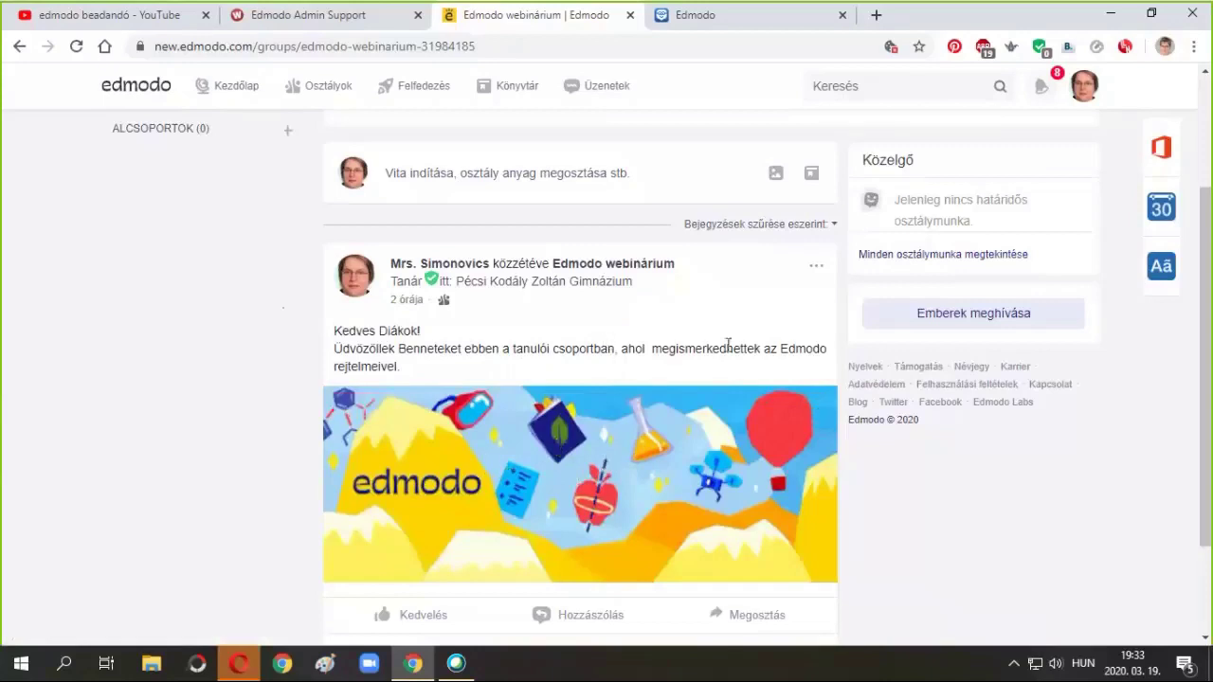
{"action": "scroll", "coordinate": [653, 382], "scroll_direction": "up", "scroll_amount": 3}
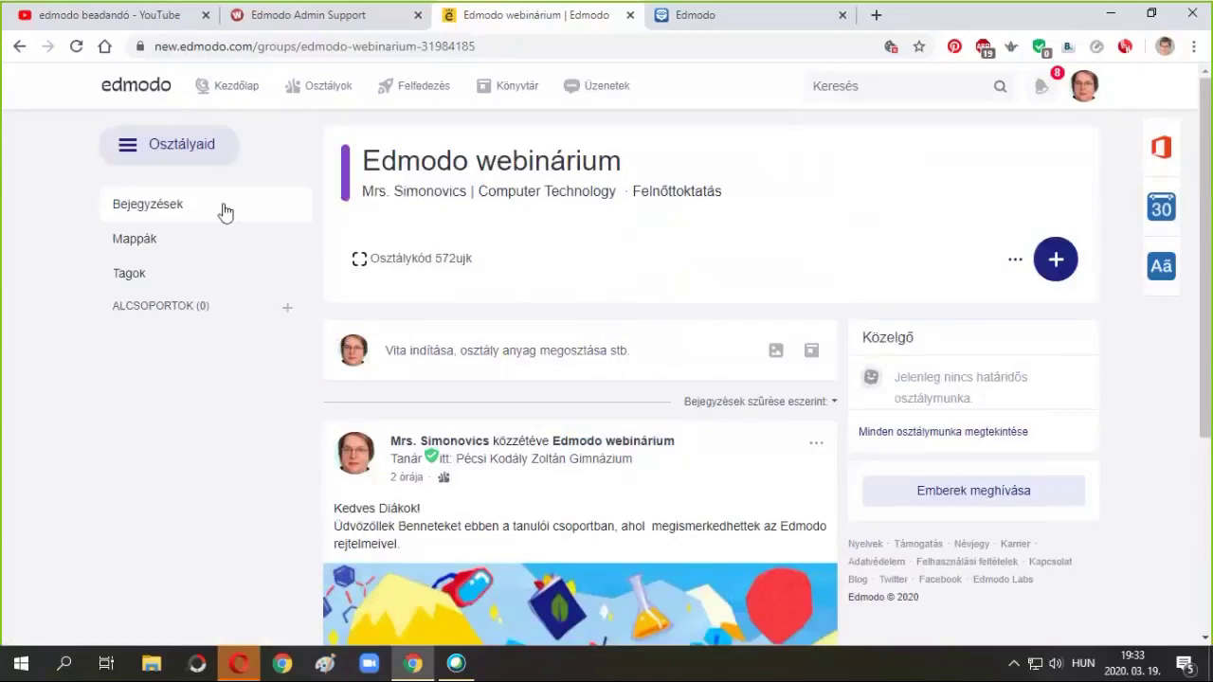
Go from Mappák to Tagok to show the seven students of Edmodo webinárium
{"action": "left_click", "coordinate": [141, 244]}
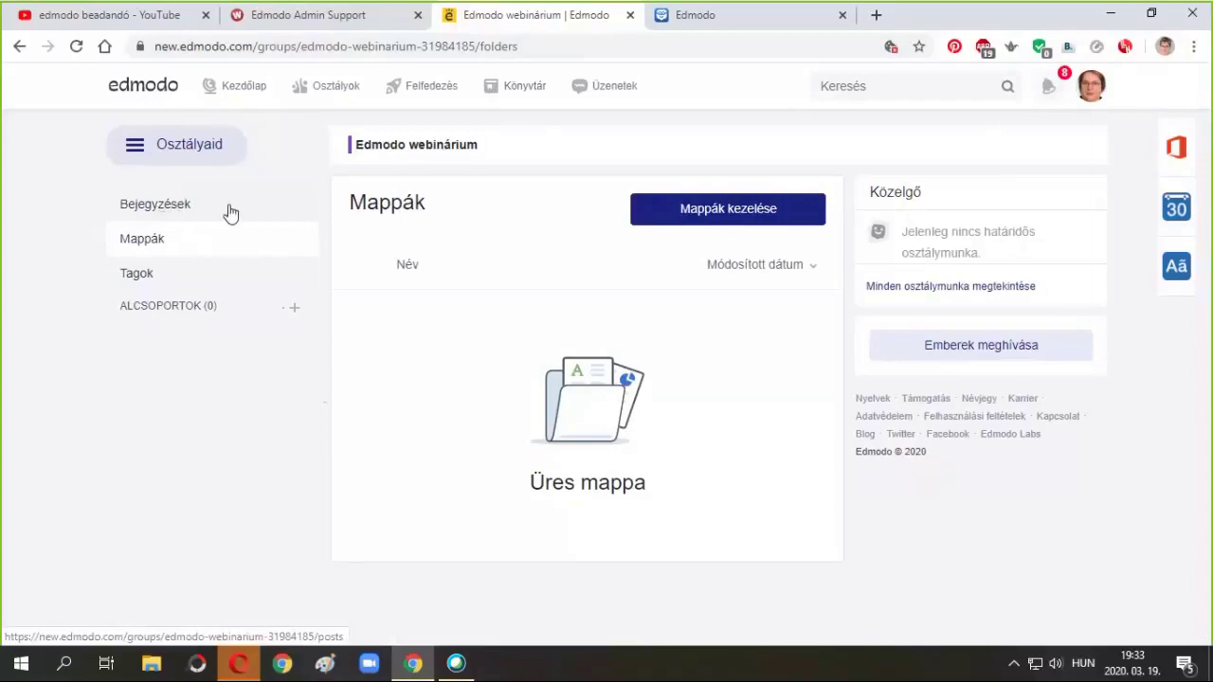
{"action": "left_click", "coordinate": [129, 279]}
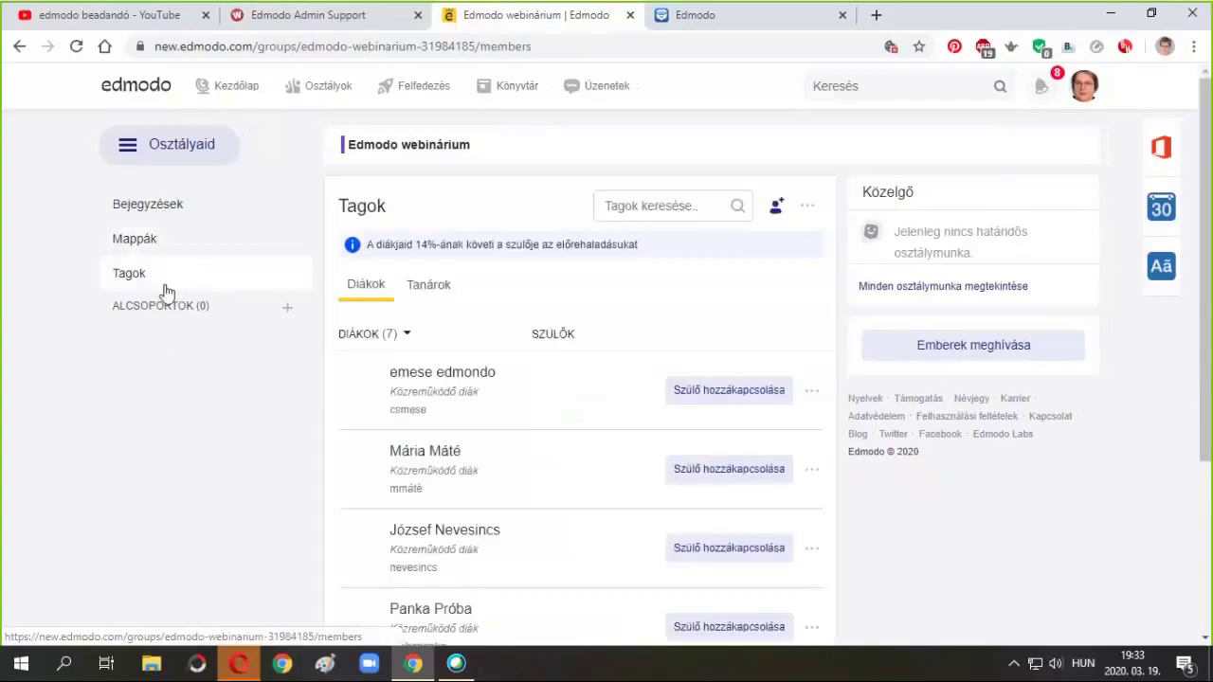
Return to the empty Mappák folders page of Edmodo webinárium
{"action": "left_click", "coordinate": [142, 243]}
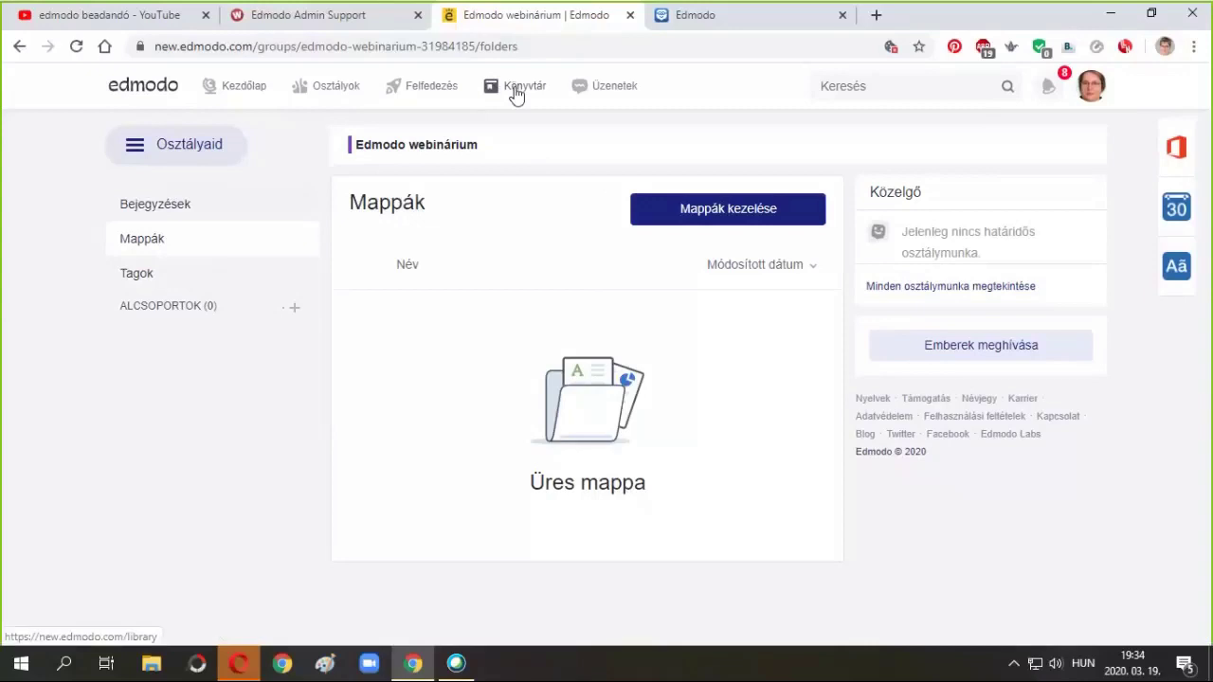
Open the Könyvtár library and sort its folders by name
{"action": "left_click", "coordinate": [516, 92]}
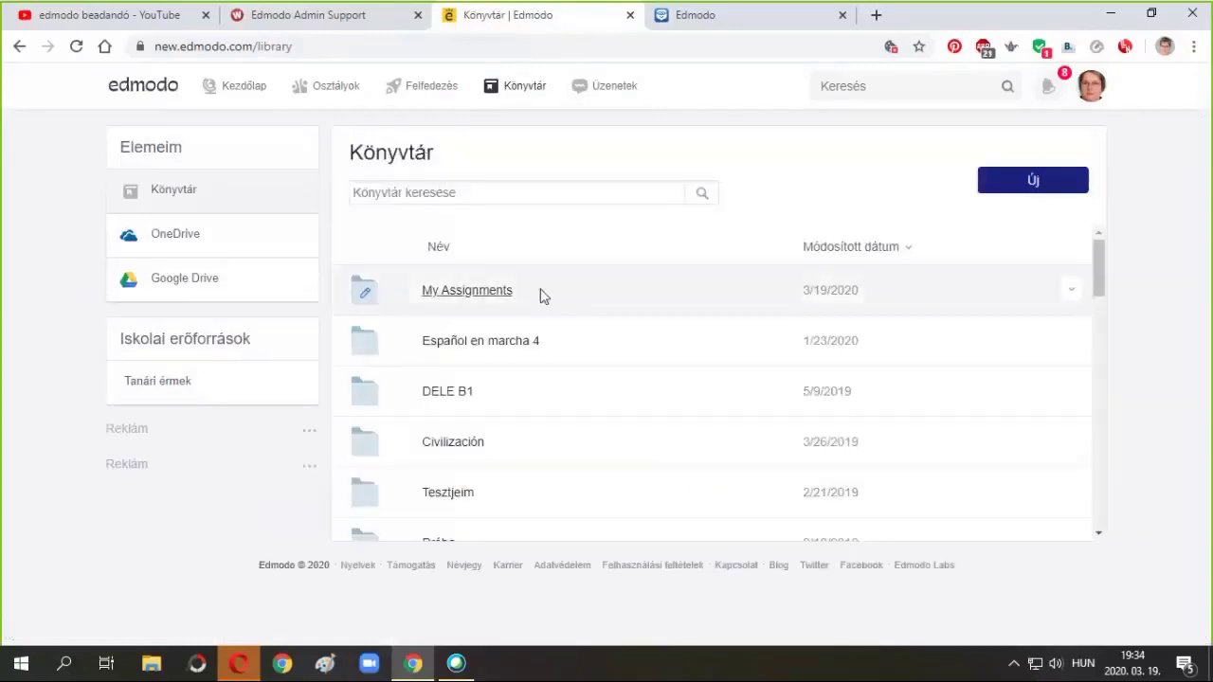
{"action": "left_click", "coordinate": [433, 249]}
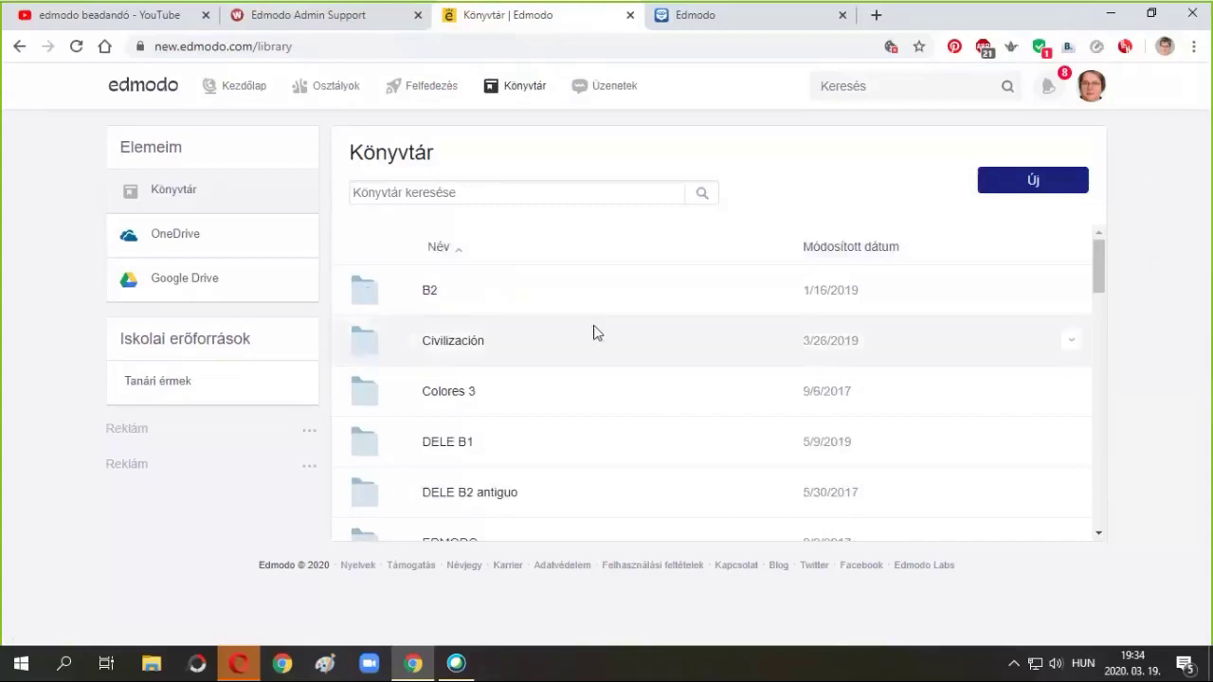
{"action": "scroll", "coordinate": [581, 332], "scroll_direction": "down", "scroll_amount": 4}
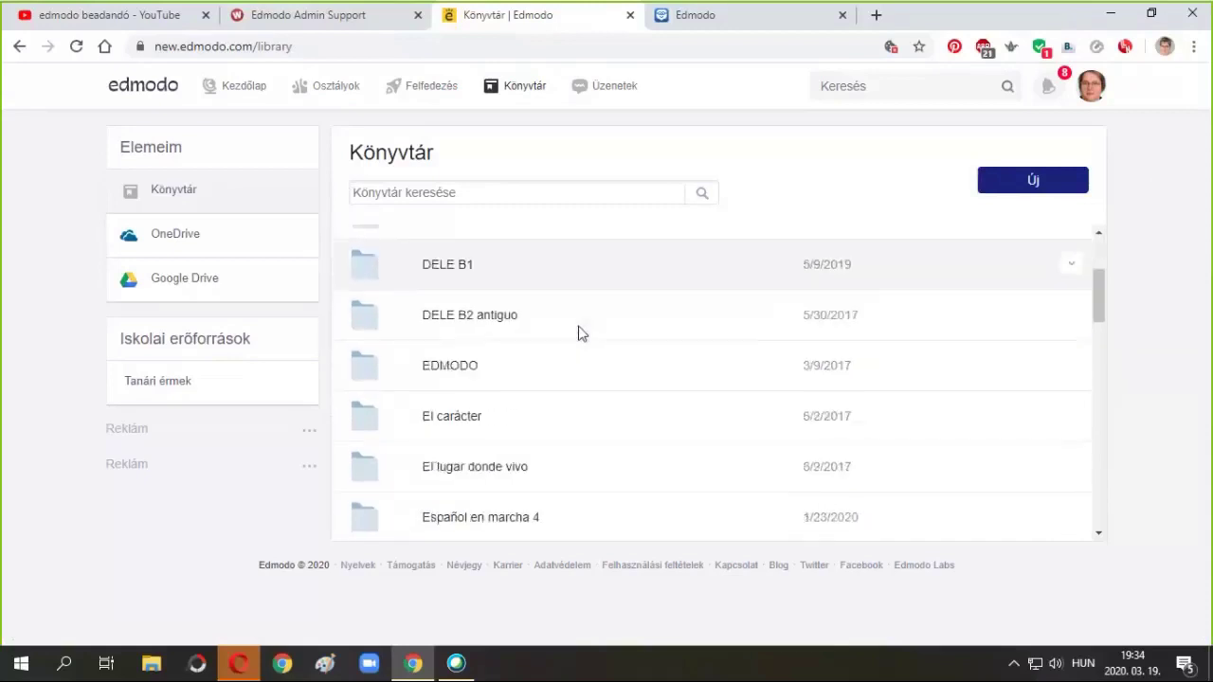
{"action": "scroll", "coordinate": [579, 332], "scroll_direction": "down", "scroll_amount": 2}
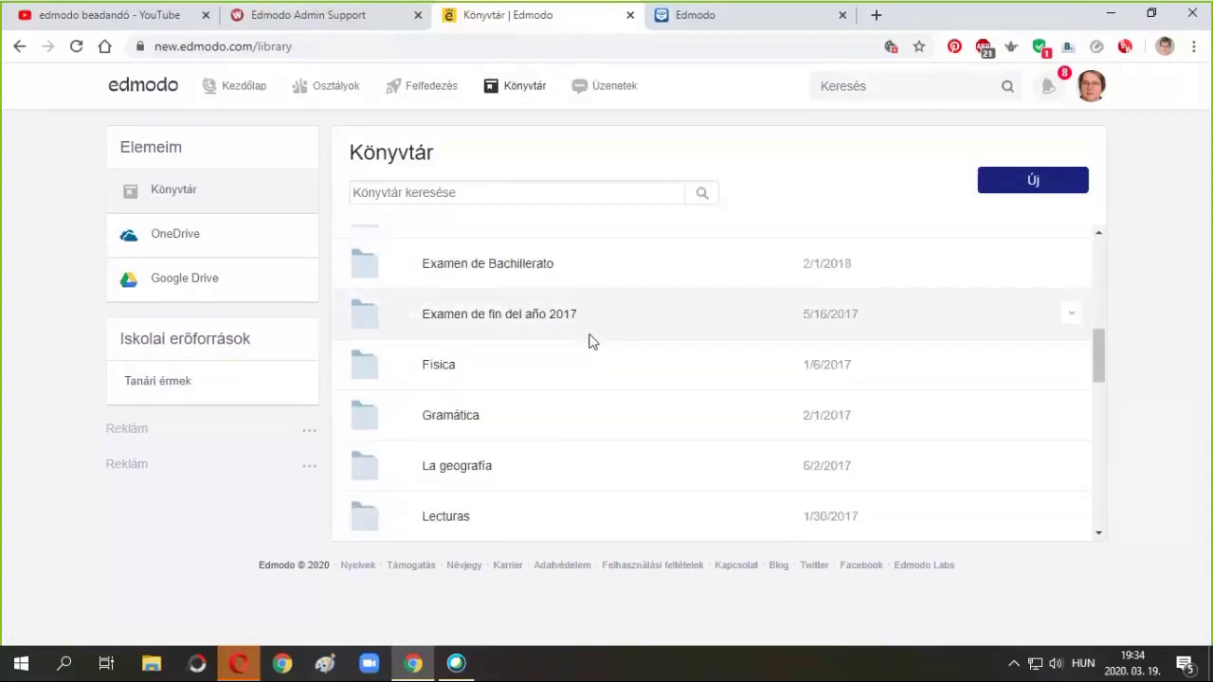
Scroll the folder list until Nuevo Español en Marcha (NEEM) Básico is visible
{"action": "scroll", "coordinate": [589, 339], "scroll_direction": "up", "scroll_amount": 3}
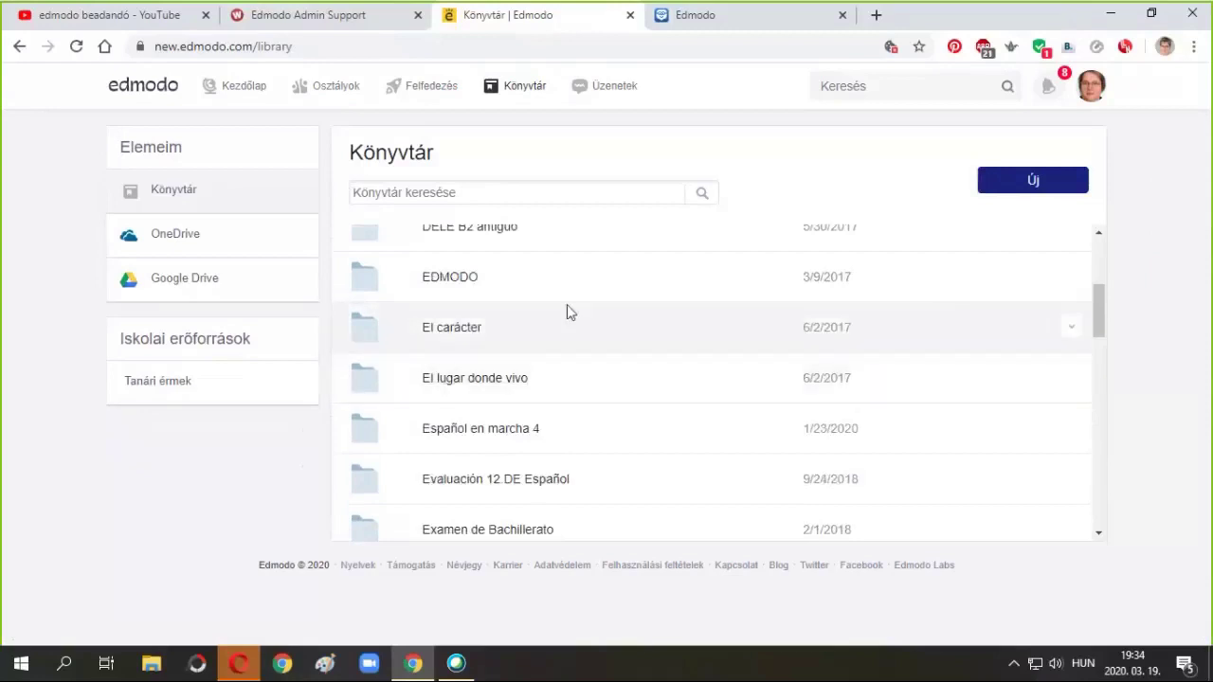
{"action": "scroll", "coordinate": [597, 408], "scroll_direction": "down", "scroll_amount": 5}
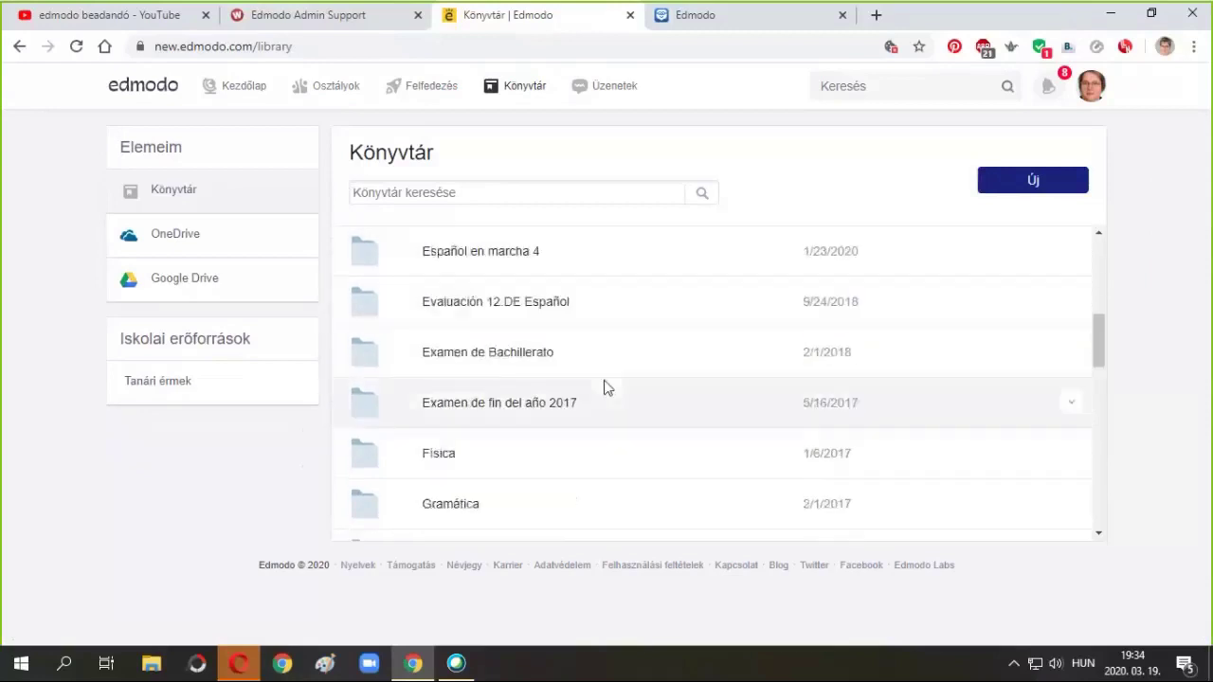
{"action": "scroll", "coordinate": [607, 392], "scroll_direction": "down", "scroll_amount": 5}
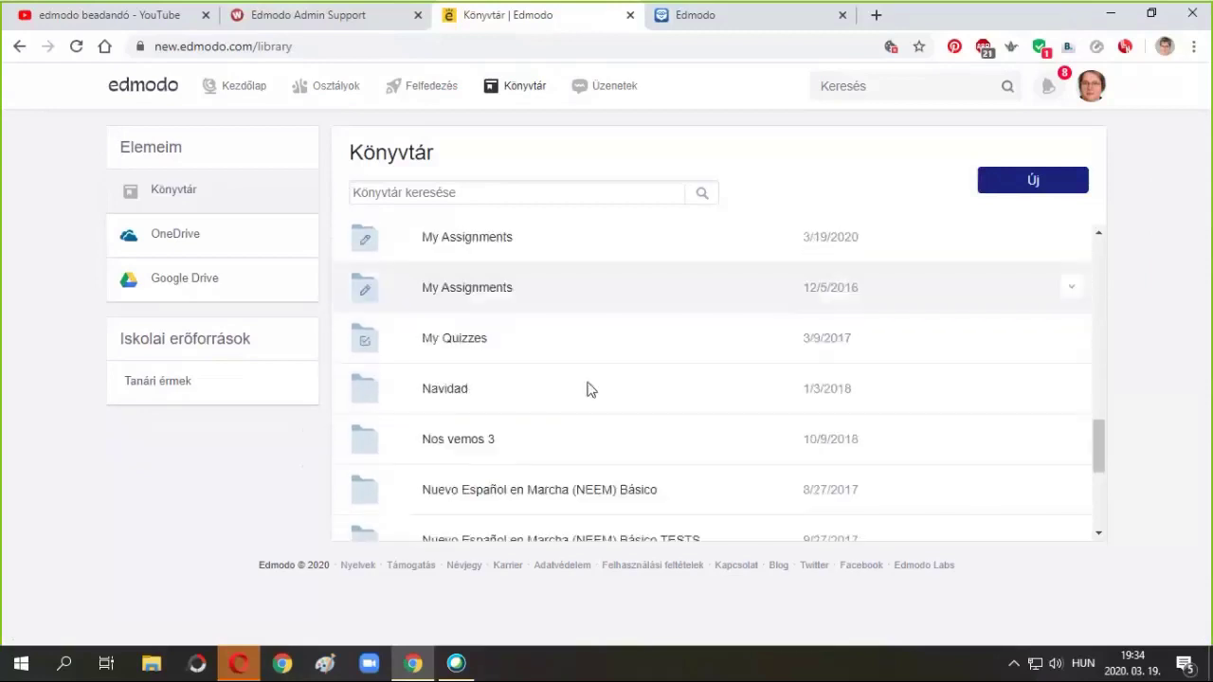
{"action": "scroll", "coordinate": [587, 388], "scroll_direction": "down", "scroll_amount": 4}
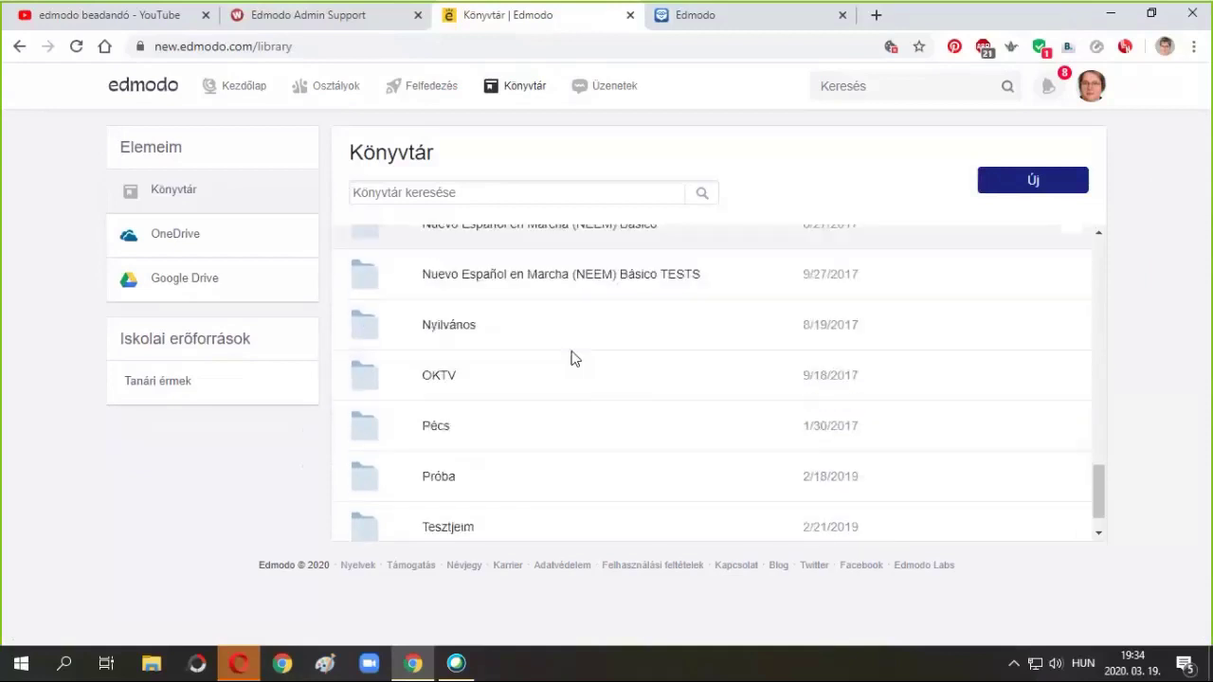
{"action": "scroll", "coordinate": [569, 369], "scroll_direction": "up", "scroll_amount": 4}
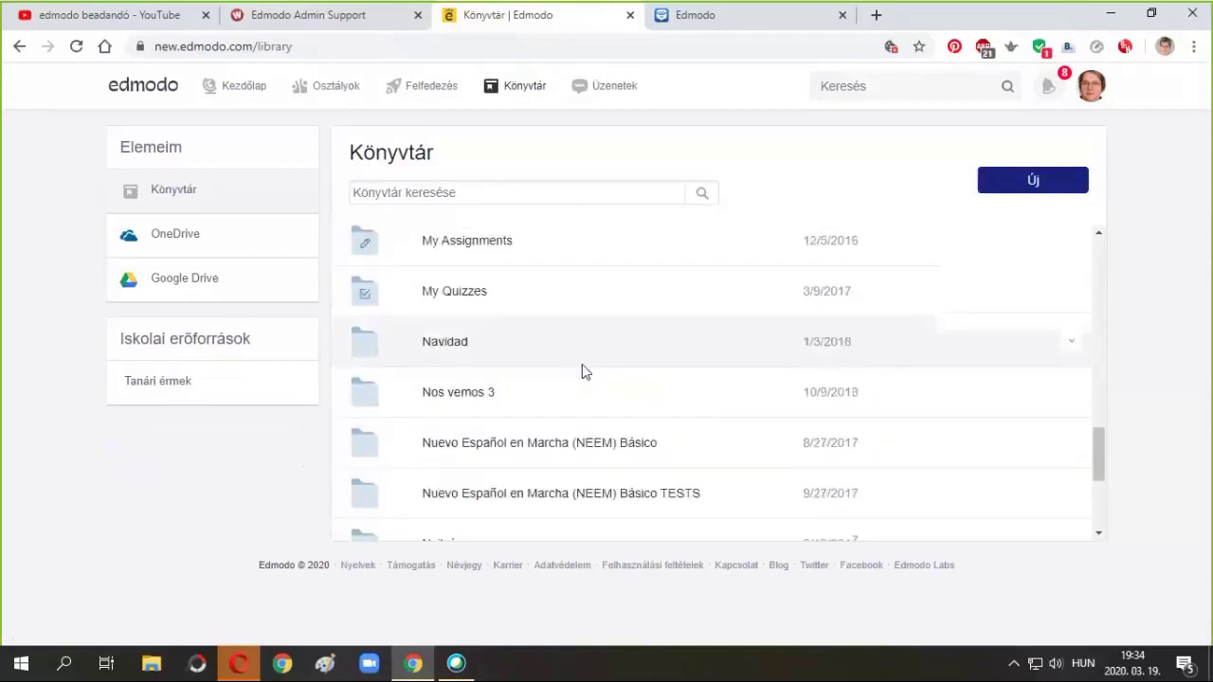
{"action": "scroll", "coordinate": [578, 373], "scroll_direction": "up", "scroll_amount": 2}
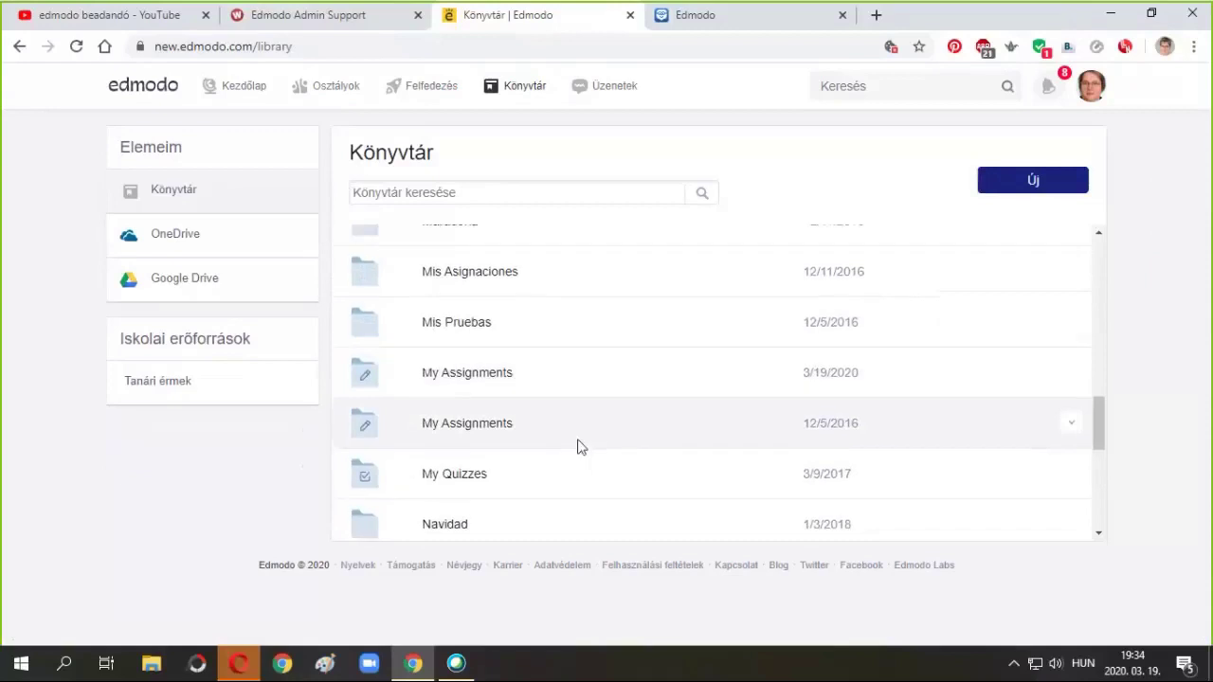
{"action": "scroll", "coordinate": [577, 445], "scroll_direction": "up", "scroll_amount": 2}
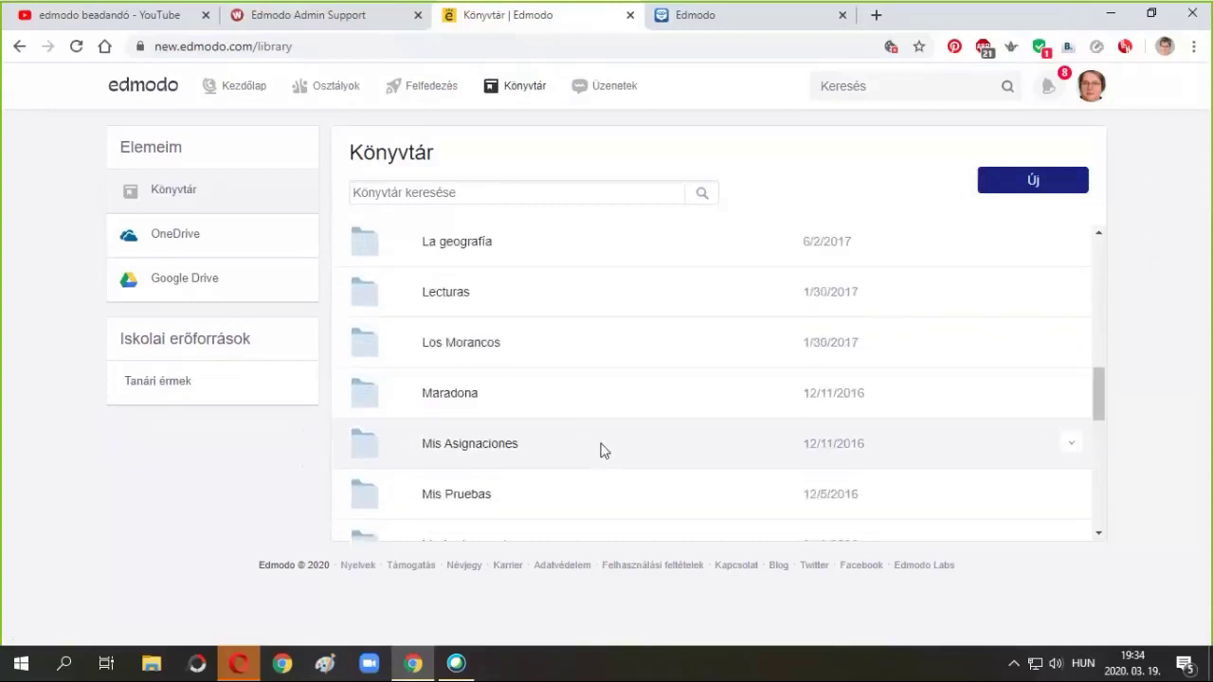
{"action": "scroll", "coordinate": [599, 450], "scroll_direction": "up", "scroll_amount": 1}
{"action": "scroll", "coordinate": [597, 449], "scroll_direction": "down", "scroll_amount": 2}
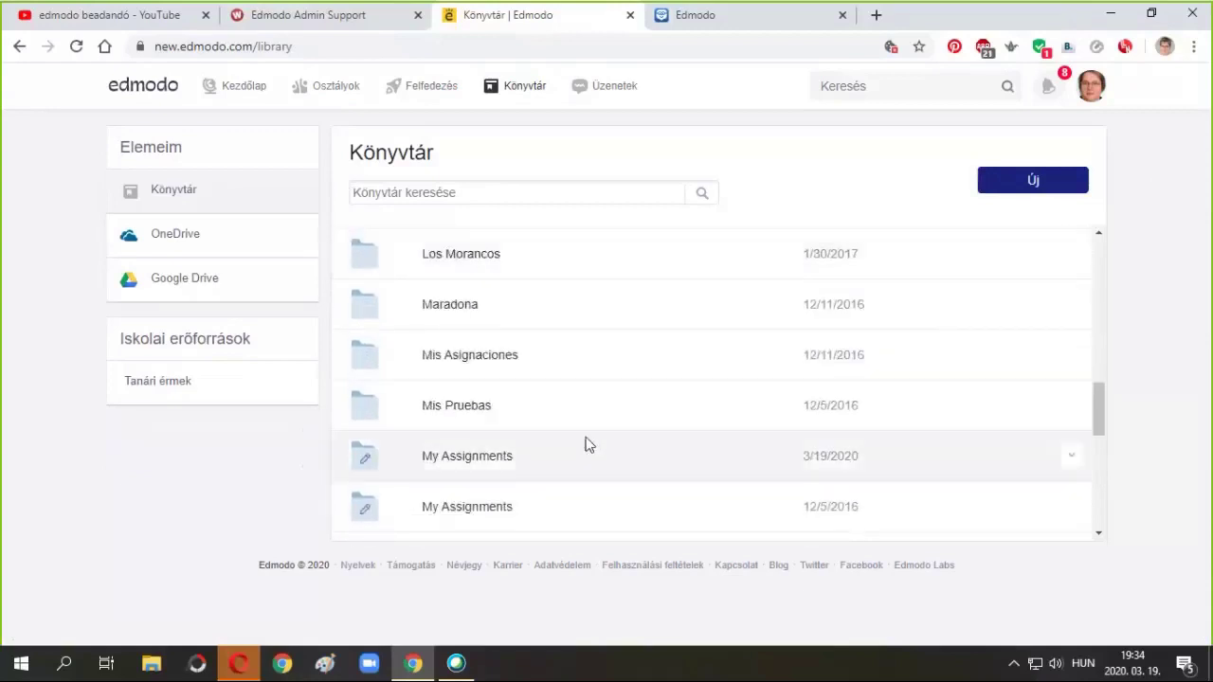
{"action": "scroll", "coordinate": [585, 441], "scroll_direction": "down", "scroll_amount": 2}
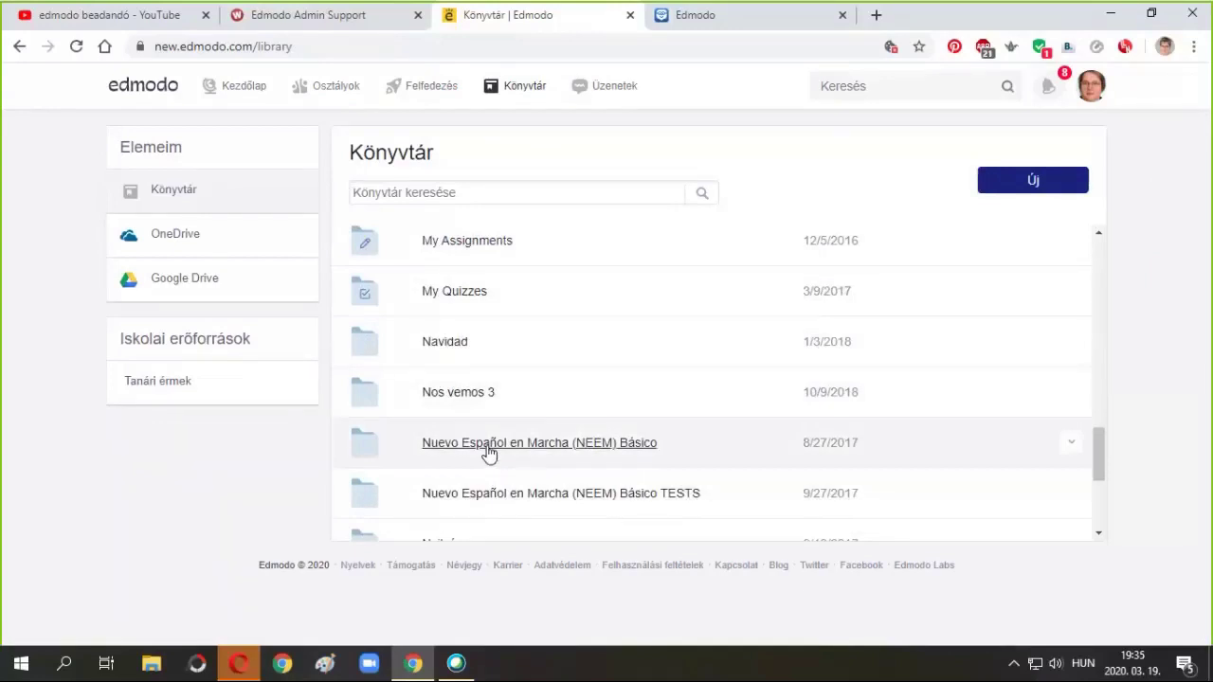
Open NEEM Básico, then NEEM - Unidad 02, view Actividades online, and return via the breadcrumb
{"action": "left_click", "coordinate": [489, 446]}
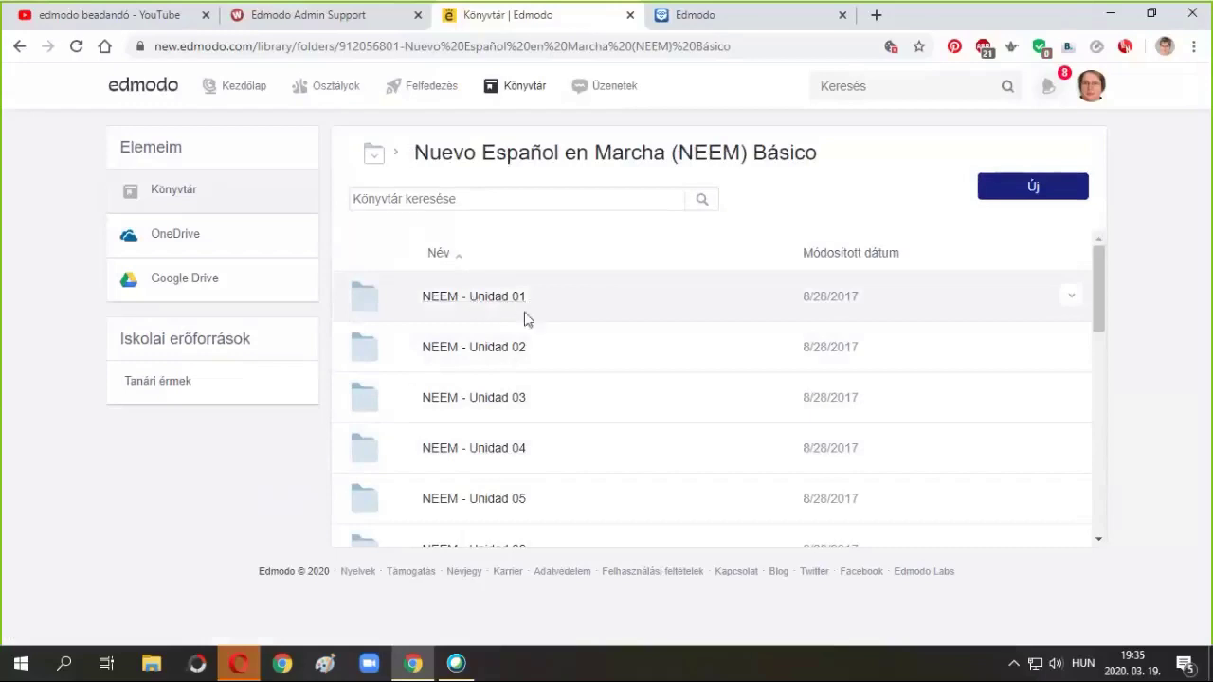
{"action": "left_click", "coordinate": [467, 349]}
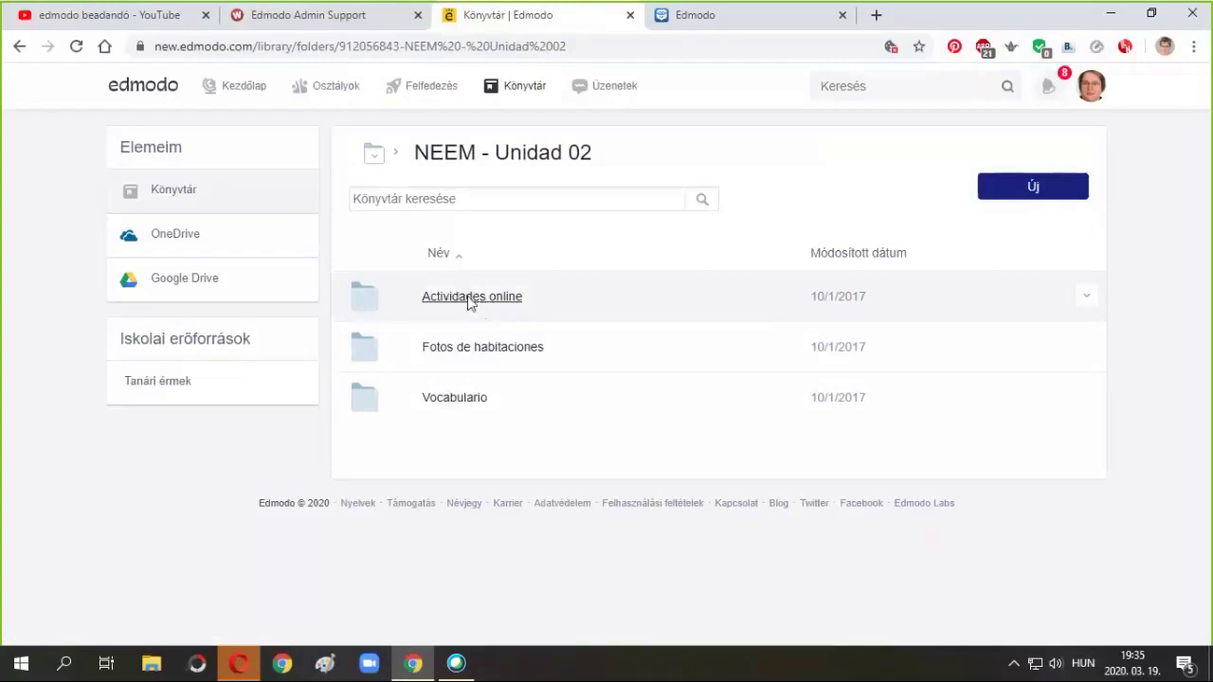
{"action": "left_click", "coordinate": [468, 299]}
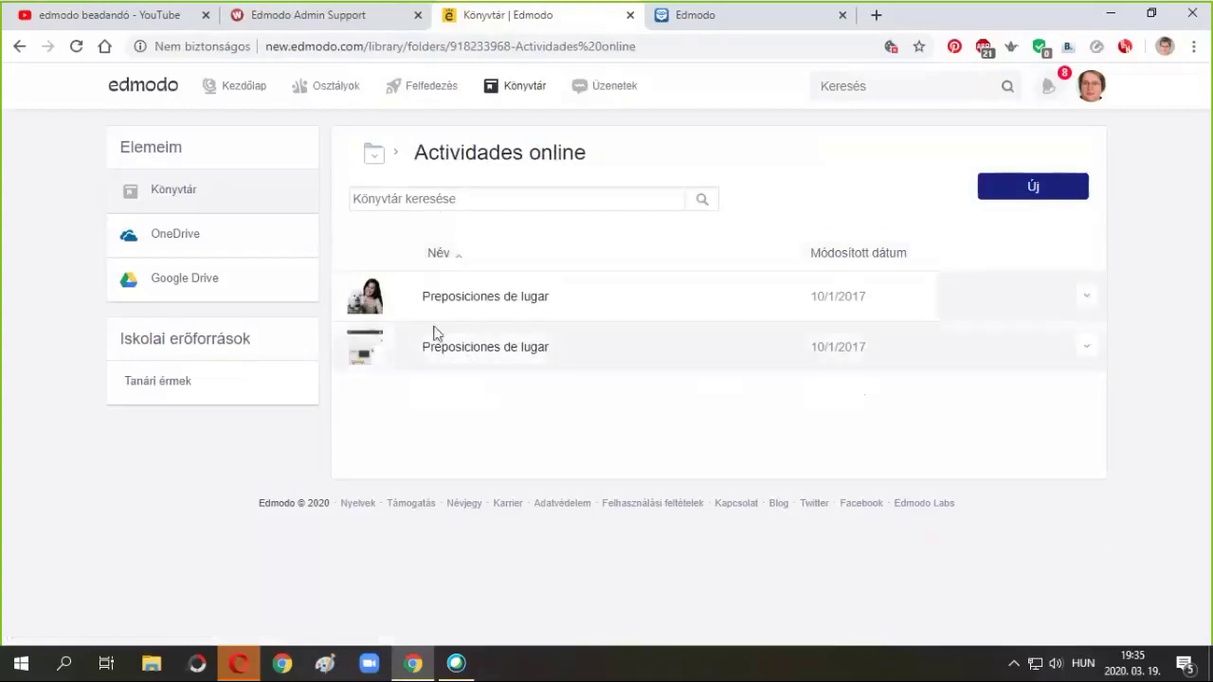
{"action": "left_click", "coordinate": [384, 155]}
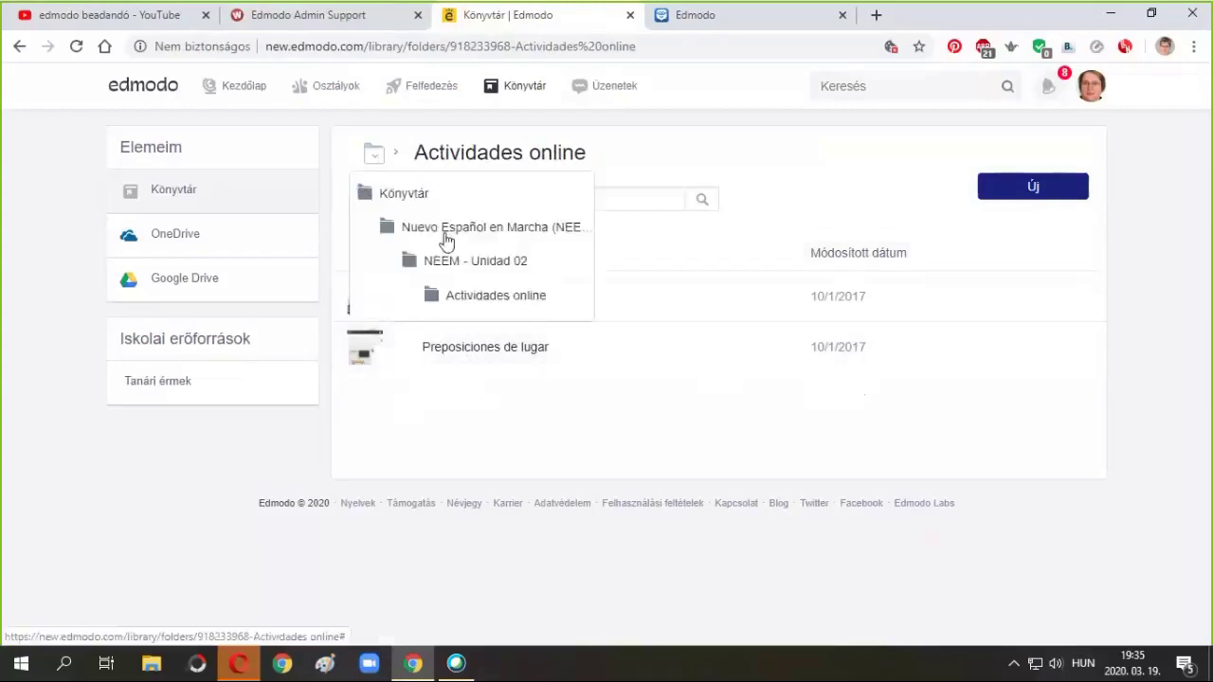
{"action": "left_click", "coordinate": [477, 258]}
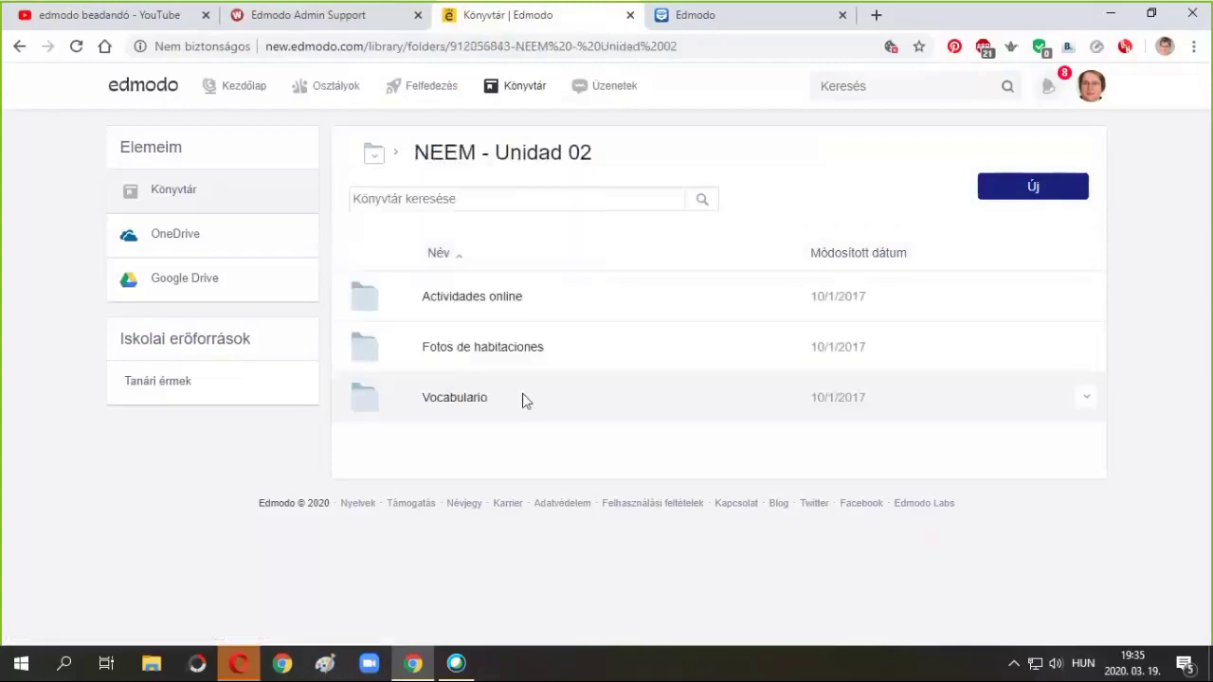
{"action": "left_click", "coordinate": [491, 354]}
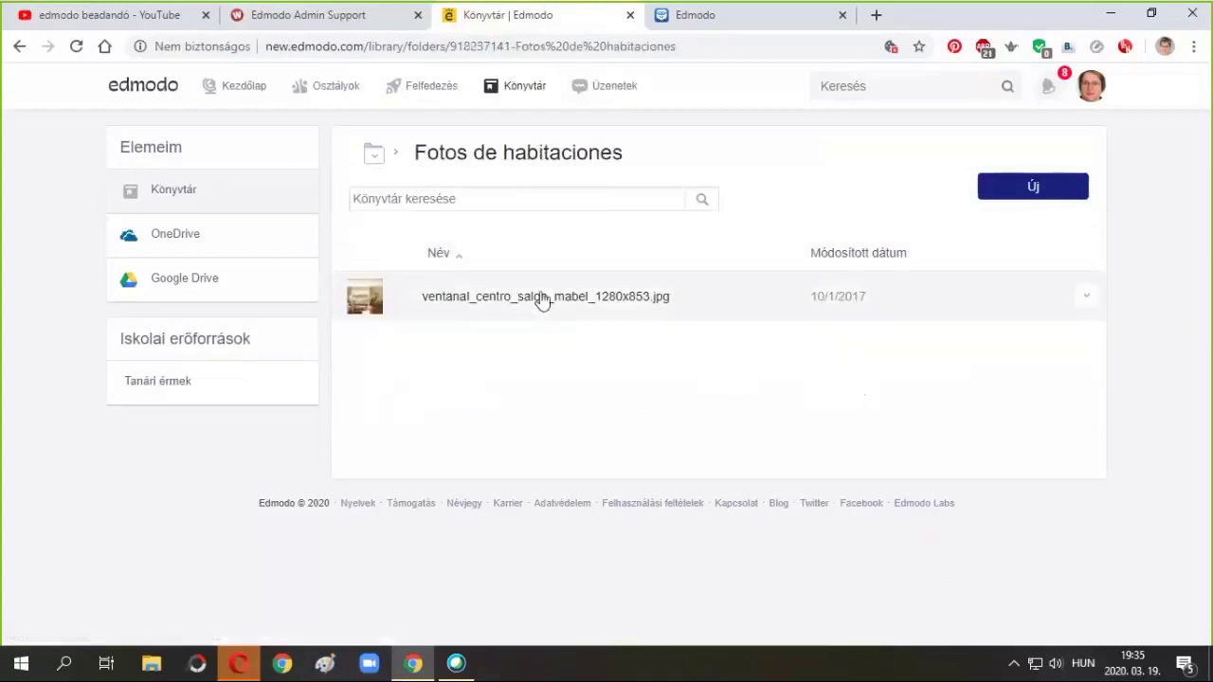
{"action": "left_click", "coordinate": [542, 299]}
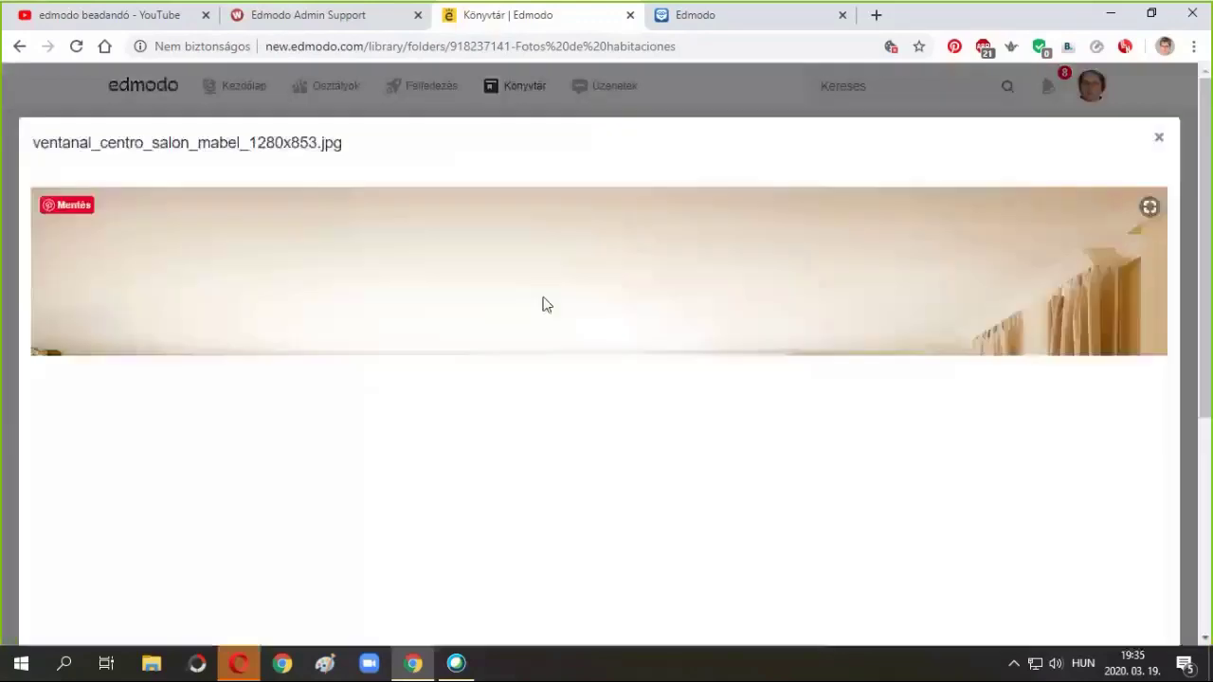
{"action": "scroll", "coordinate": [616, 374], "scroll_direction": "down", "scroll_amount": 1}
{"action": "scroll", "coordinate": [641, 356], "scroll_direction": "down", "scroll_amount": 3}
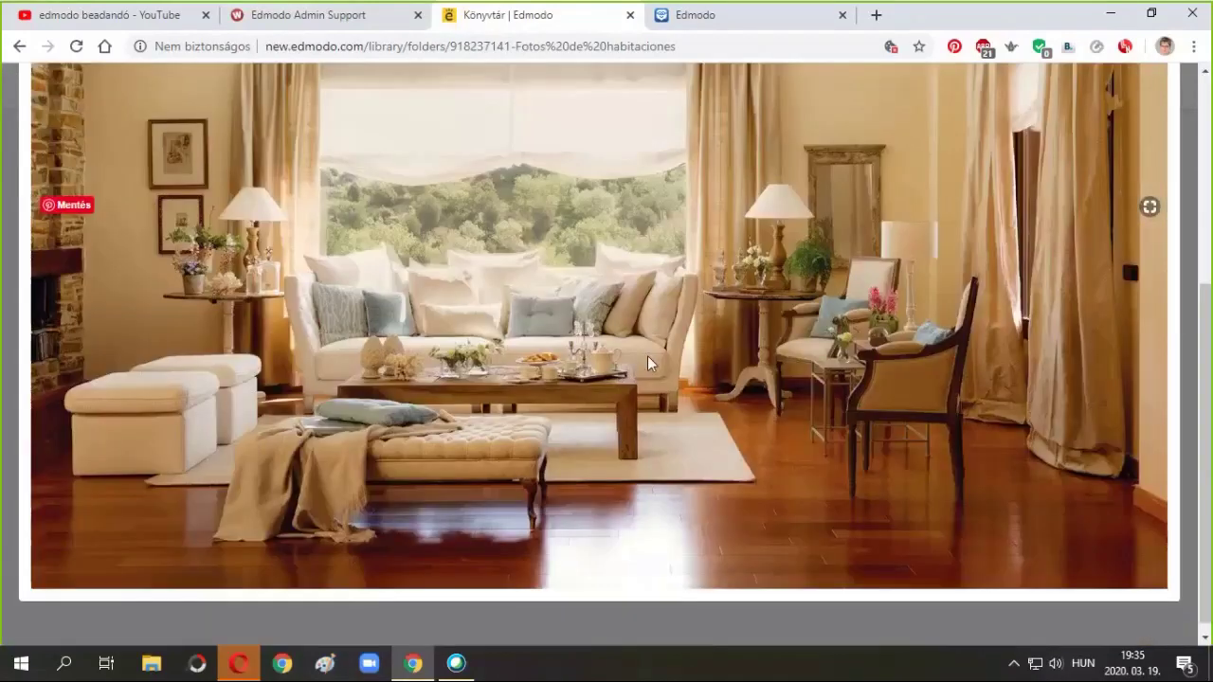
{"action": "scroll", "coordinate": [647, 355], "scroll_direction": "up", "scroll_amount": 1}
{"action": "scroll", "coordinate": [642, 360], "scroll_direction": "up", "scroll_amount": 3}
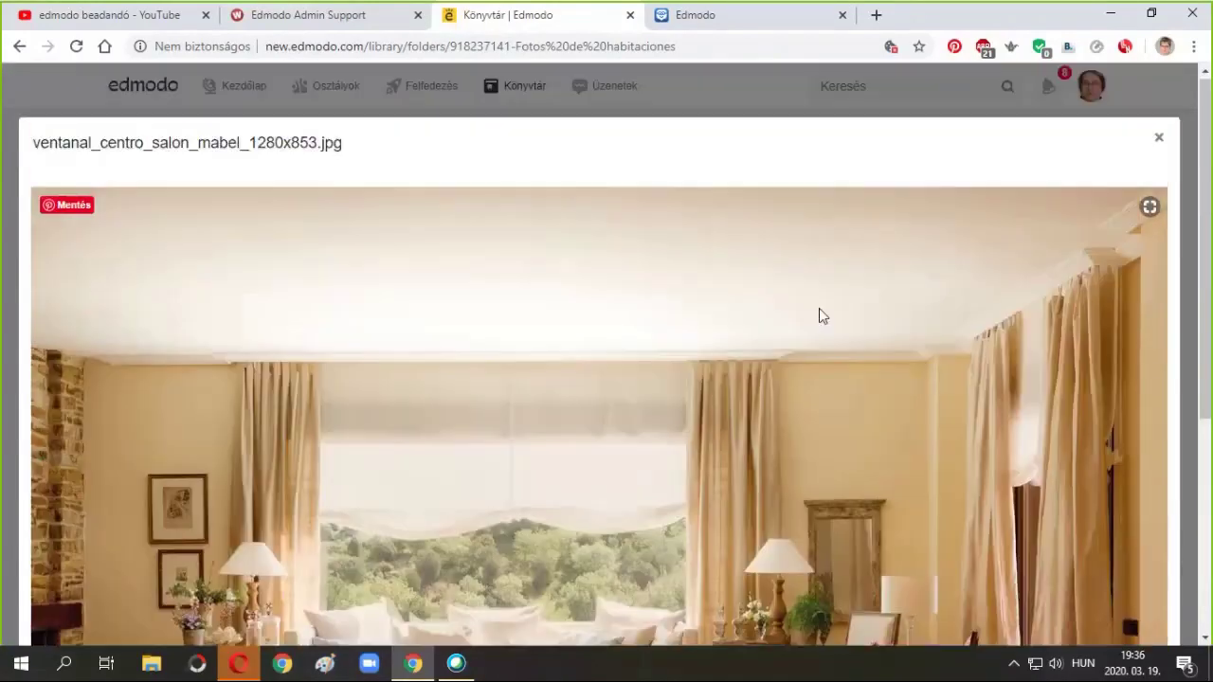
{"action": "left_click", "coordinate": [1158, 137]}
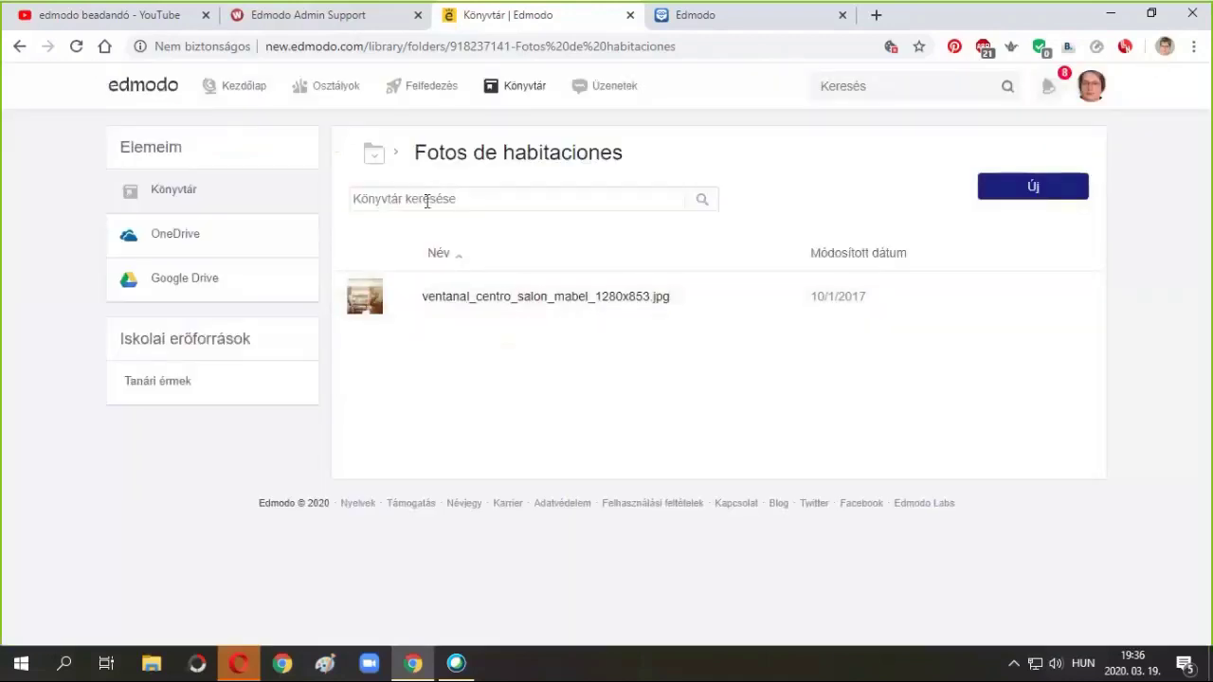
{"action": "left_click", "coordinate": [603, 200]}
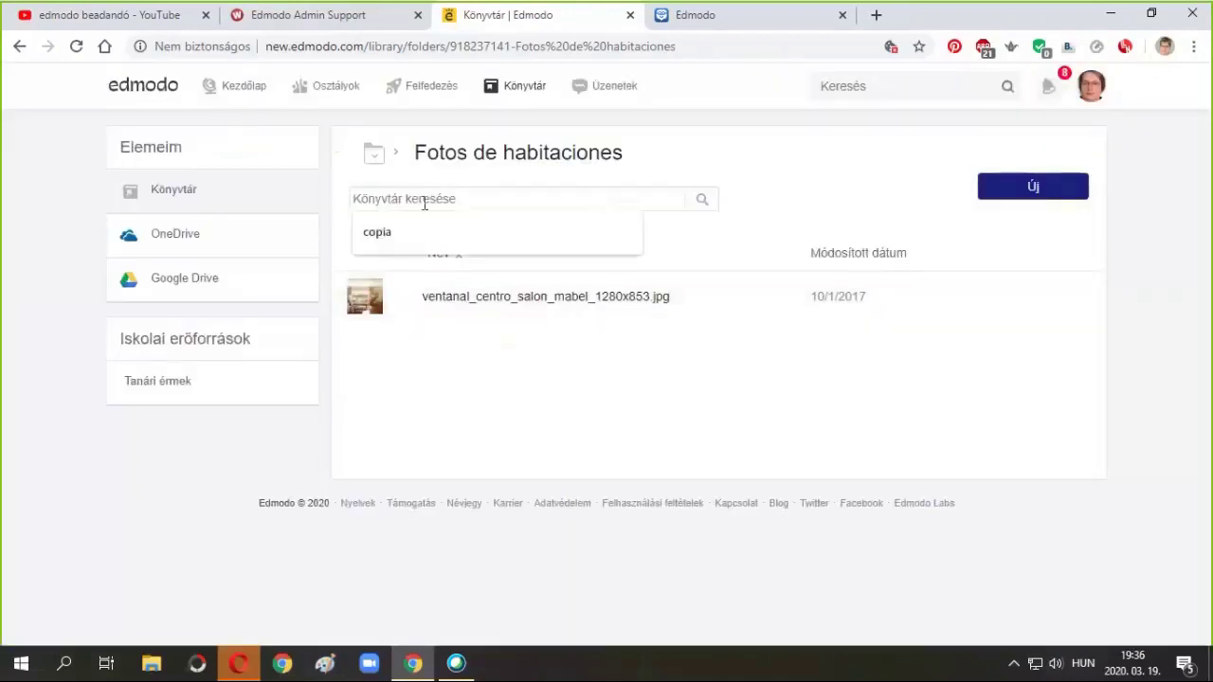
{"action": "left_click", "coordinate": [387, 161]}
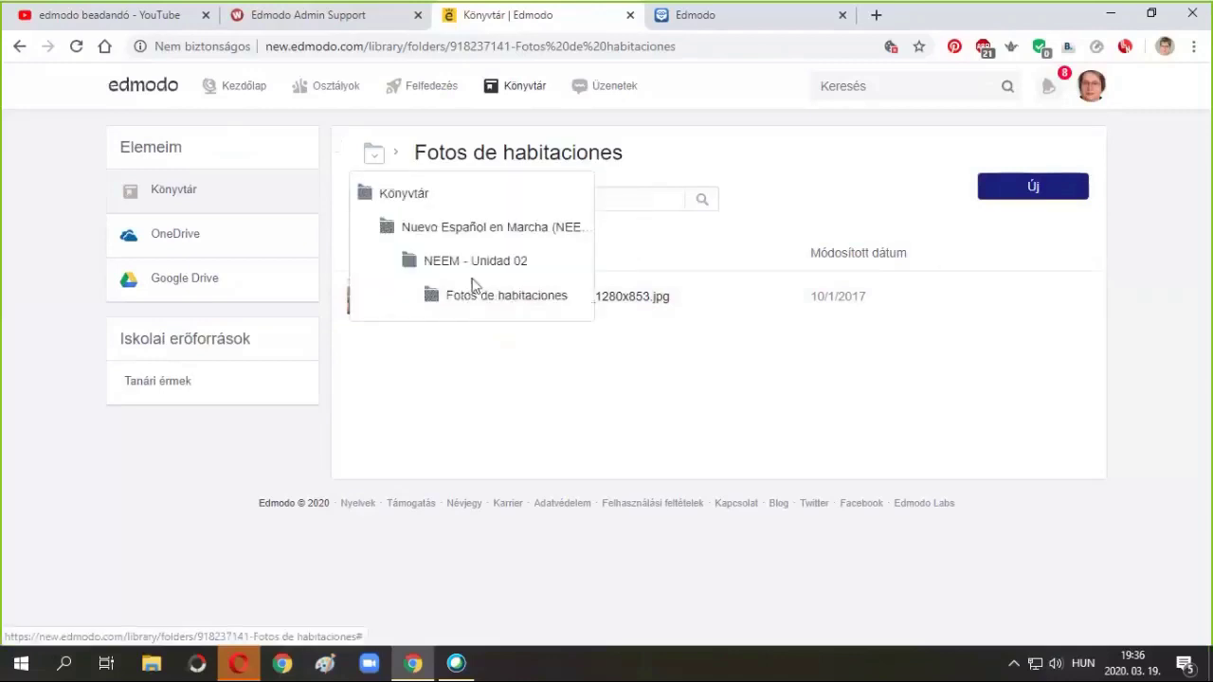
{"action": "left_click", "coordinate": [500, 267]}
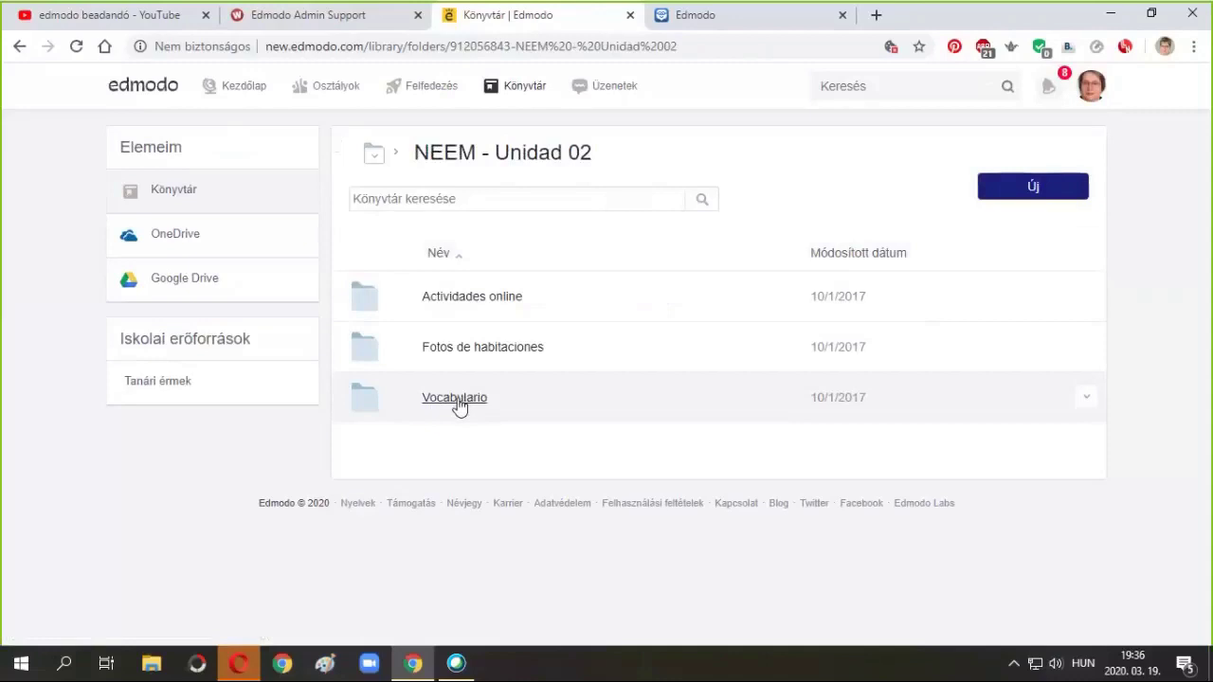
View the Adverbios de lugar Quizlet link in Vocabulario, then return to NEEM Básico via the breadcrumb
{"action": "left_click", "coordinate": [458, 402]}
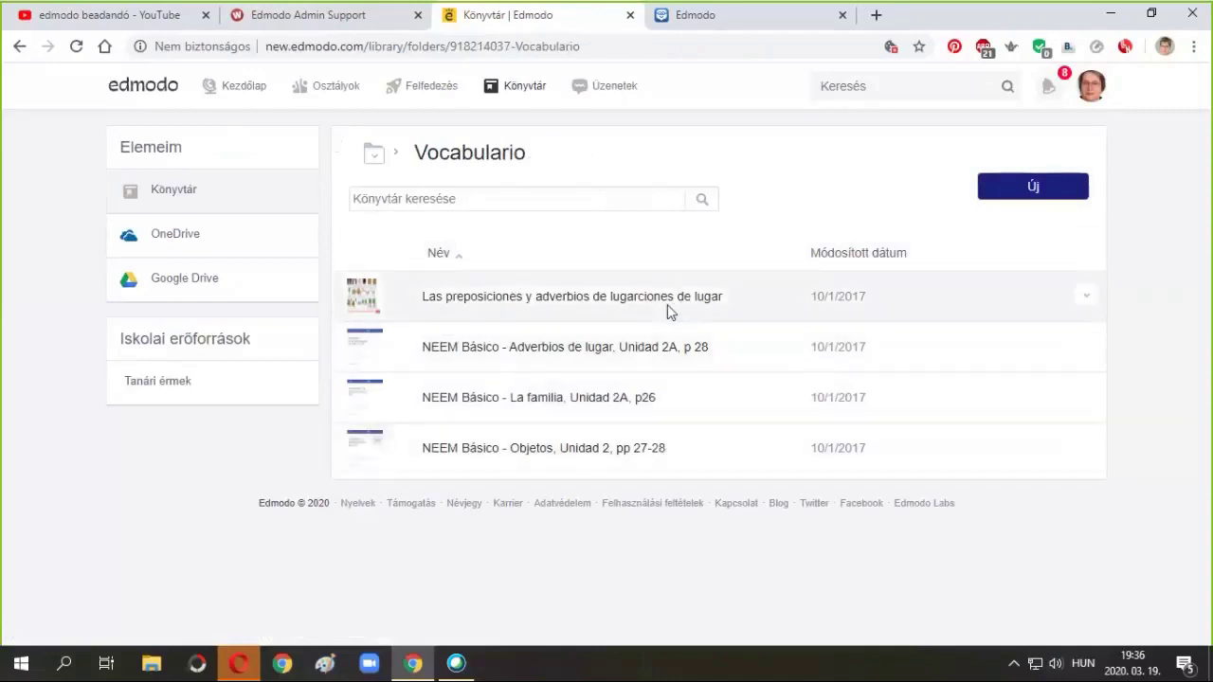
{"action": "left_click", "coordinate": [572, 356]}
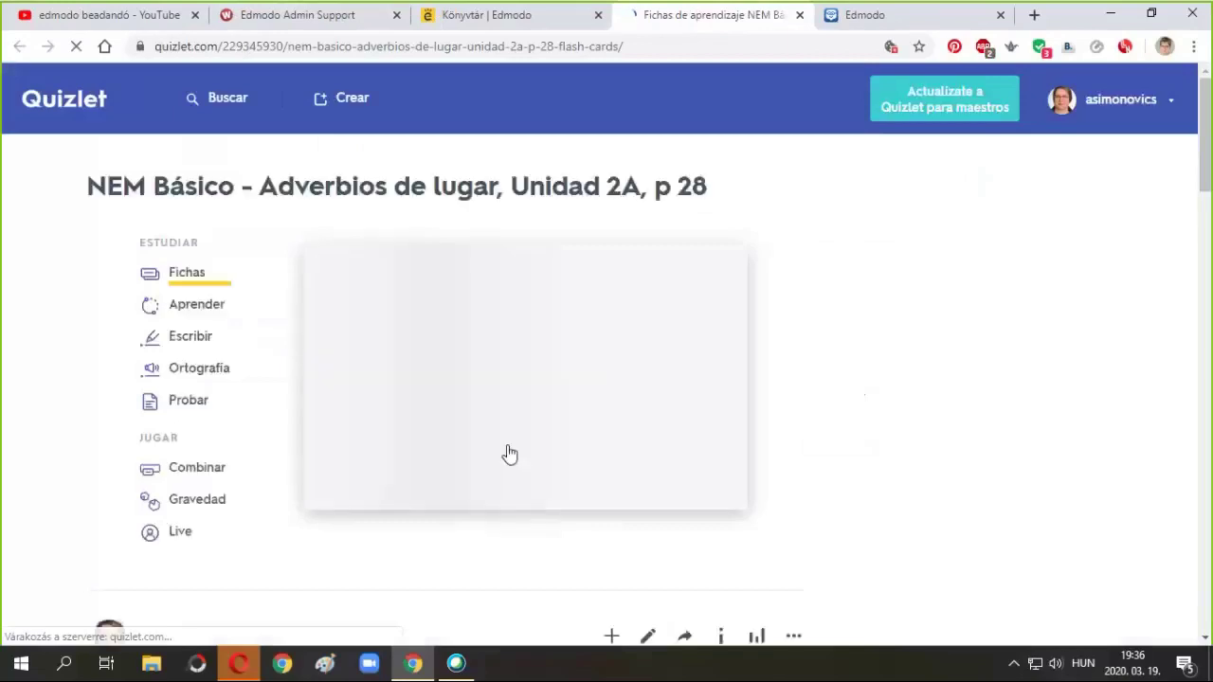
{"action": "left_click", "coordinate": [458, 16]}
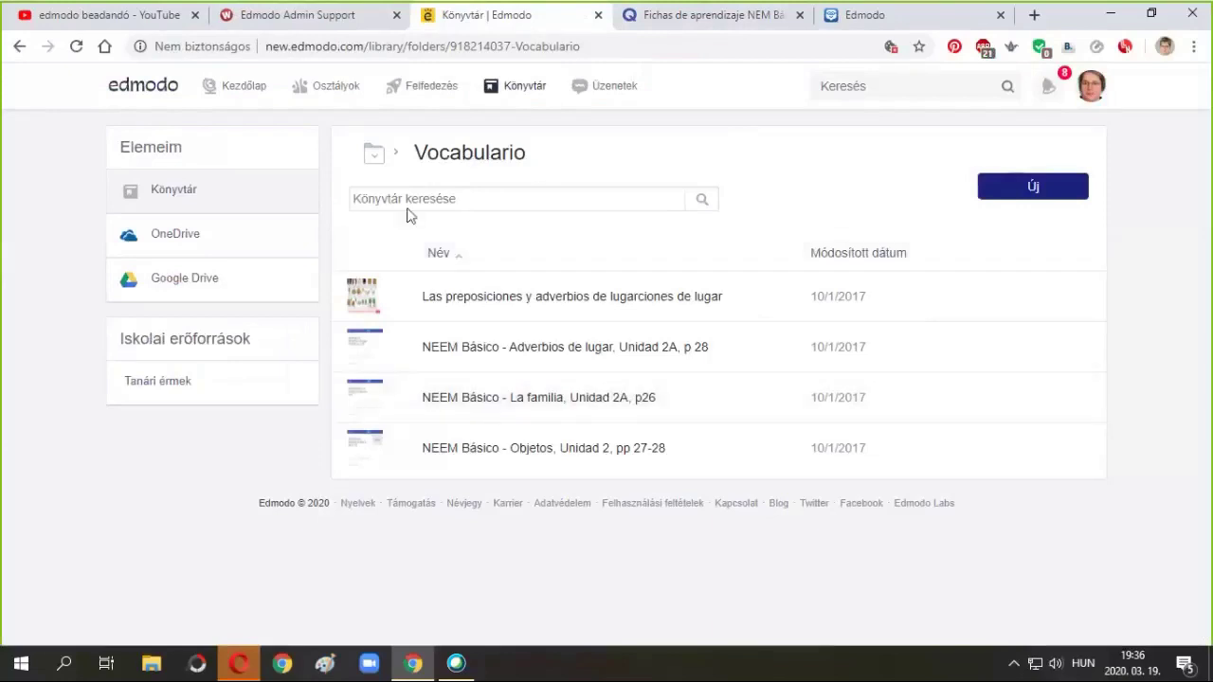
{"action": "left_click", "coordinate": [385, 163]}
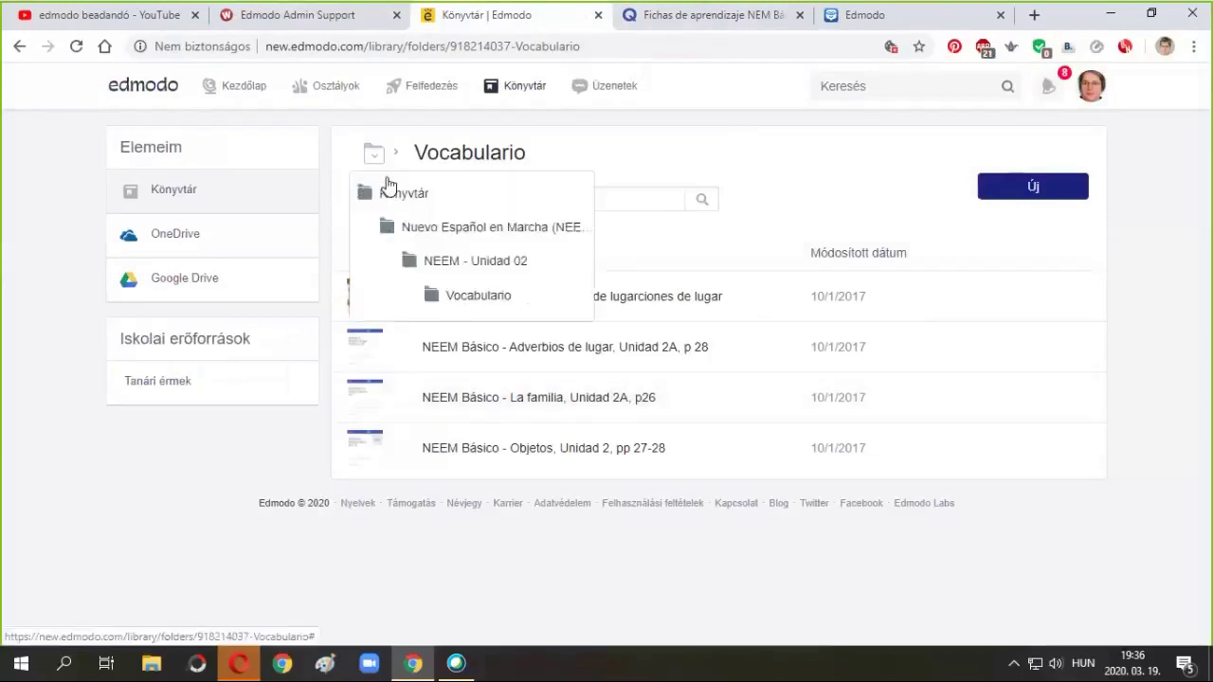
{"action": "left_click", "coordinate": [479, 237]}
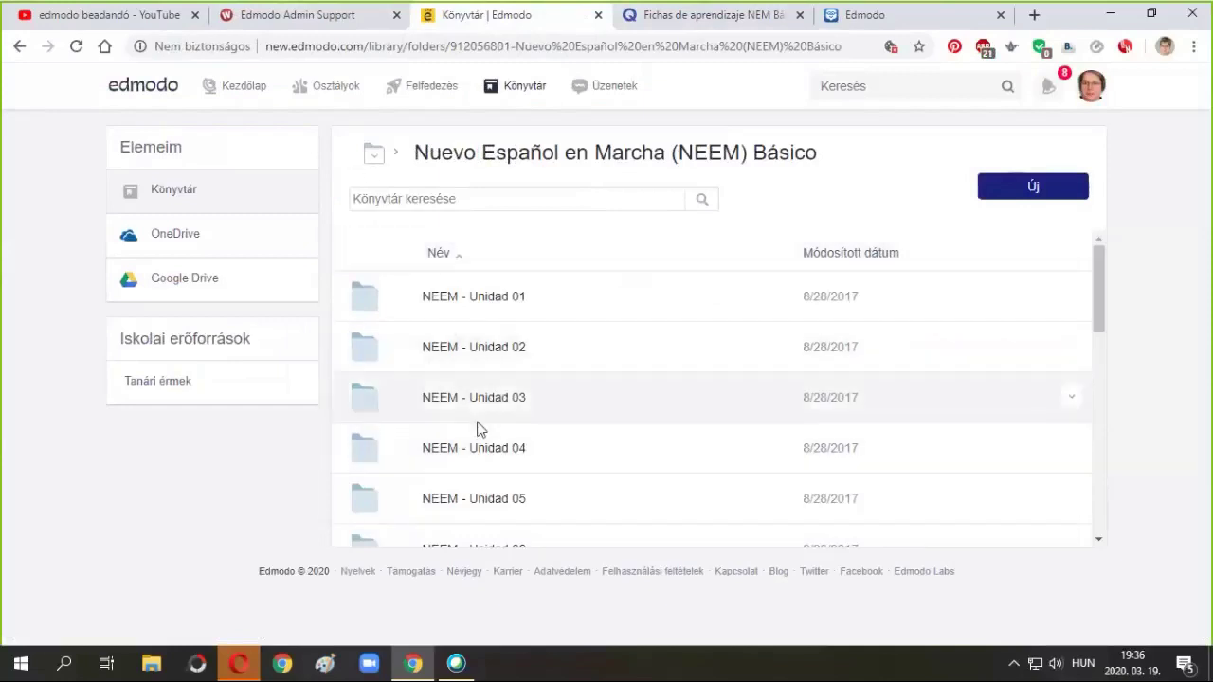
Jump to the top-level Könyvtár via the breadcrumb and re-sort folders by Név, A–Z
{"action": "left_click", "coordinate": [373, 164]}
{"action": "left_click", "coordinate": [400, 198]}
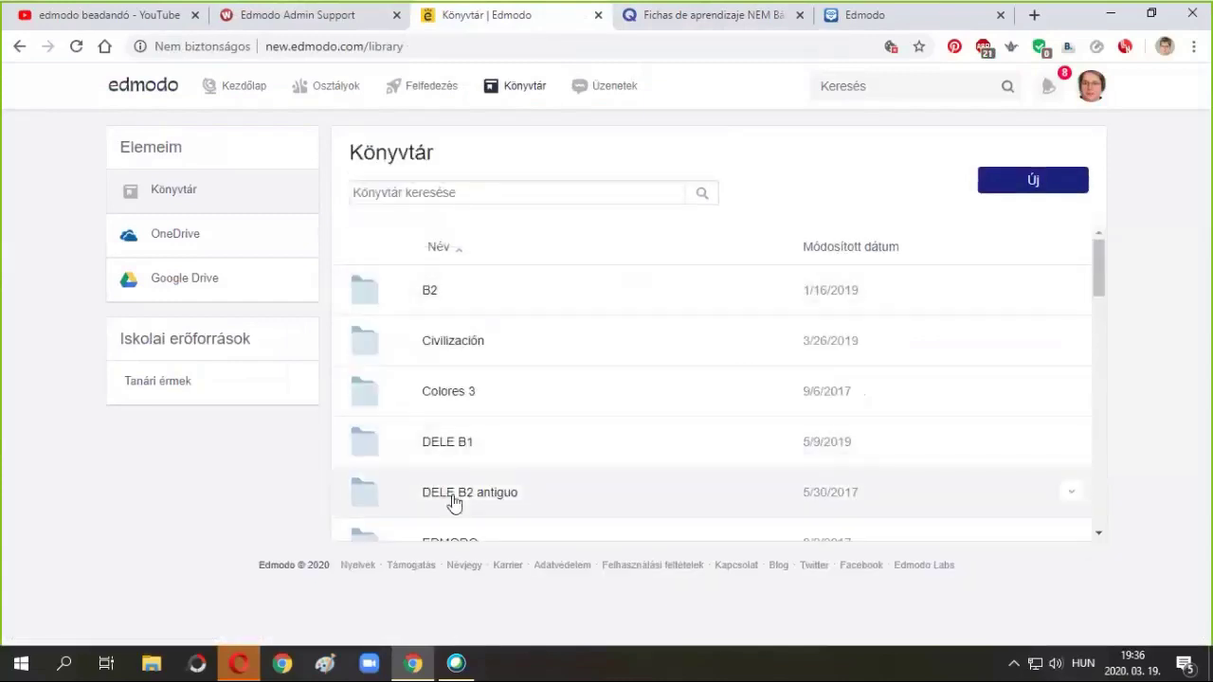
{"action": "left_click", "coordinate": [442, 249]}
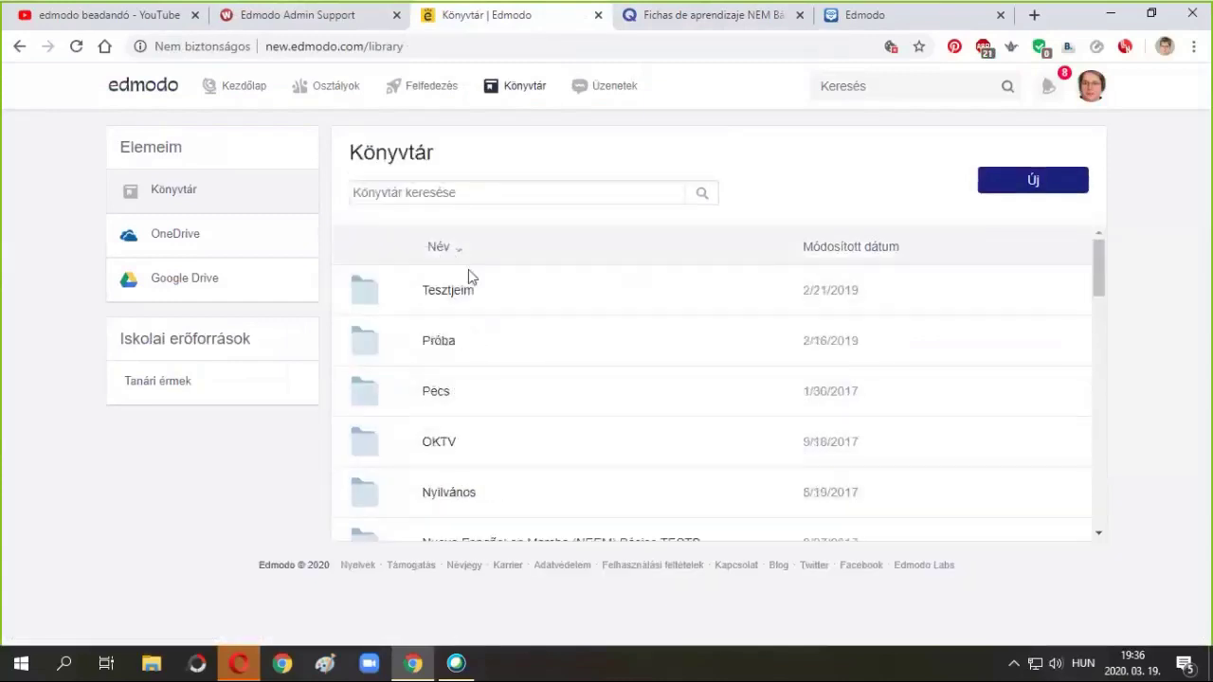
{"action": "scroll", "coordinate": [578, 417], "scroll_direction": "down", "scroll_amount": 2}
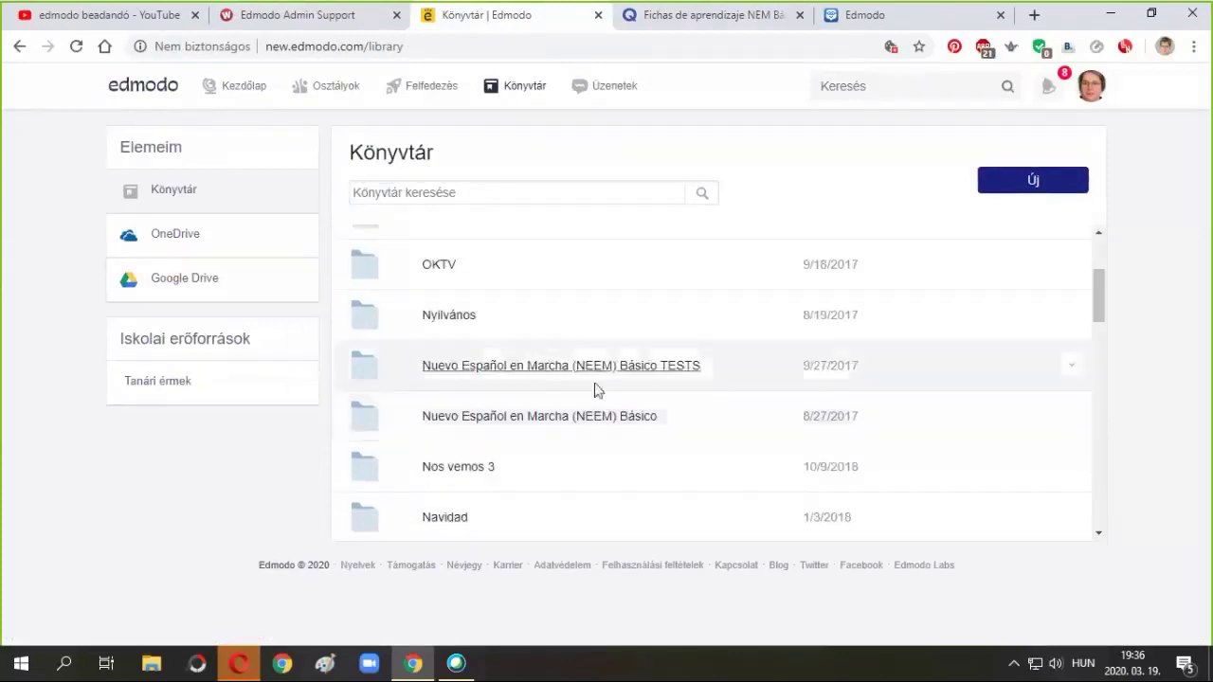
{"action": "scroll", "coordinate": [582, 406], "scroll_direction": "down", "scroll_amount": 2}
{"action": "scroll", "coordinate": [581, 407], "scroll_direction": "up", "scroll_amount": 4}
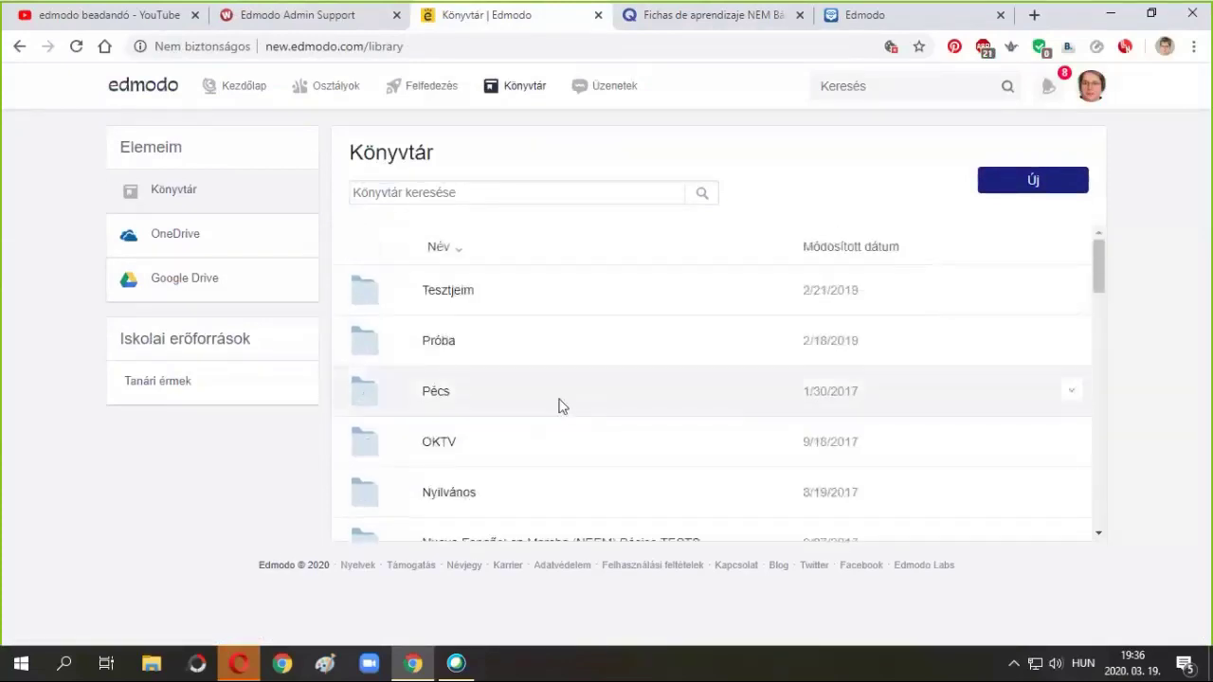
{"action": "left_click", "coordinate": [436, 248]}
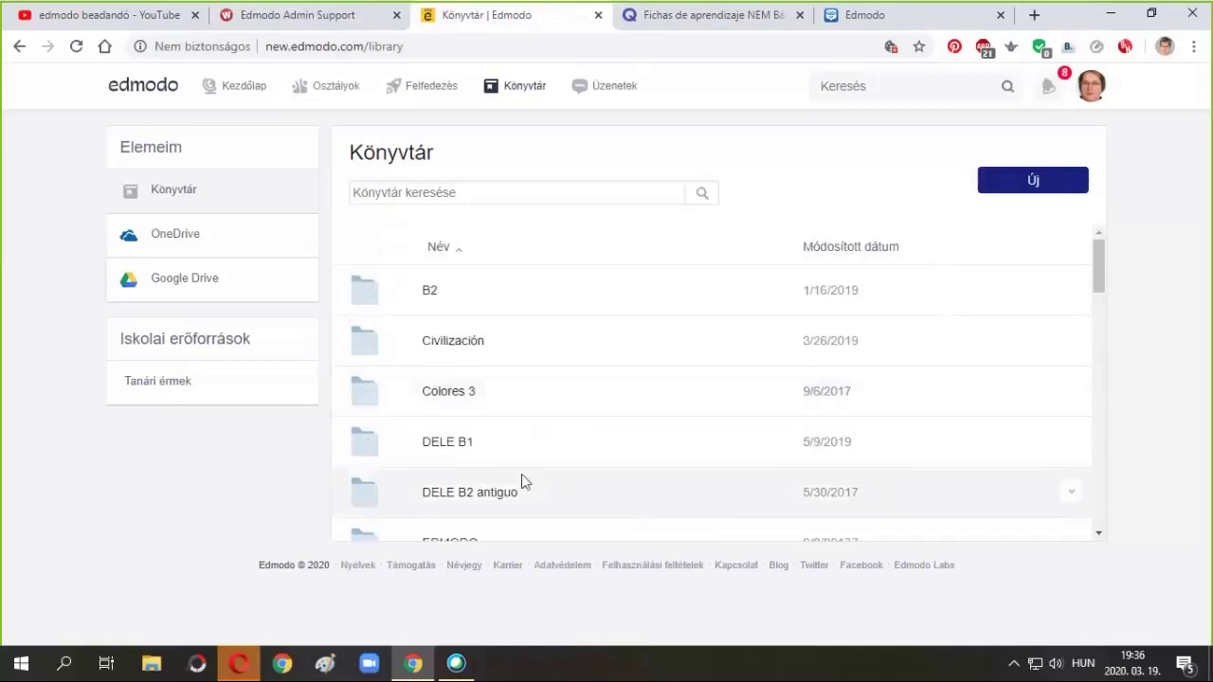
{"action": "scroll", "coordinate": [522, 479], "scroll_direction": "down", "scroll_amount": 3}
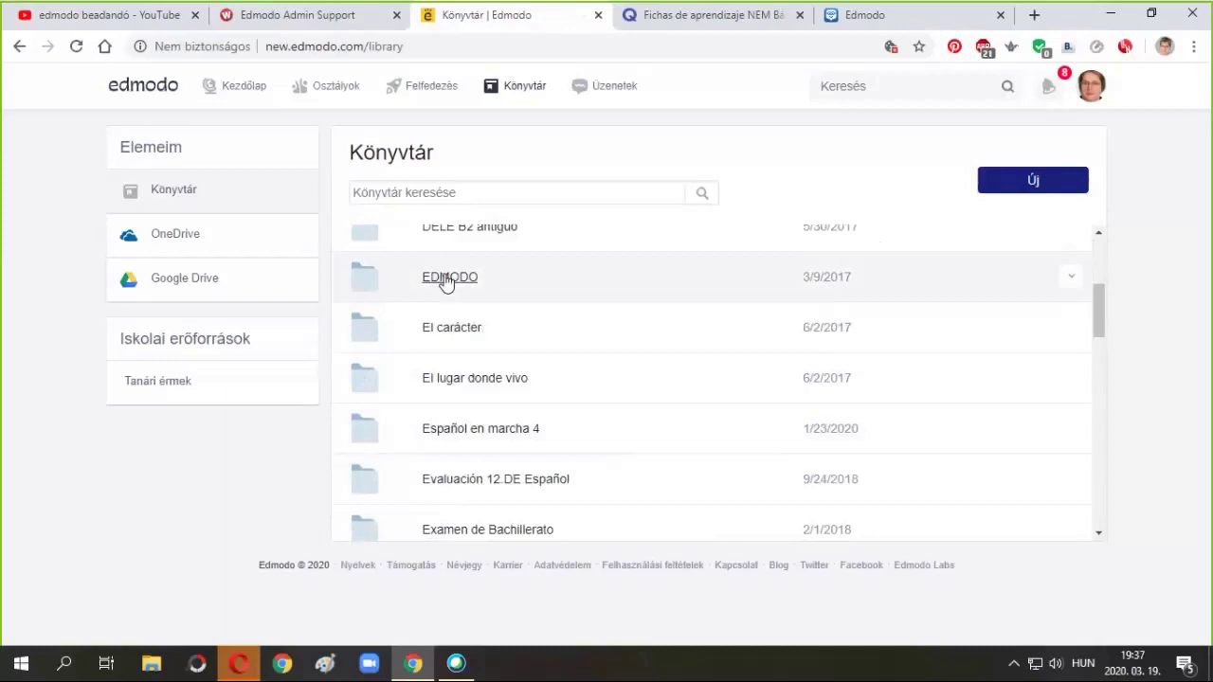
Open the EDMODO folder and show the Új menu's new-item options
{"action": "left_click", "coordinate": [446, 279]}
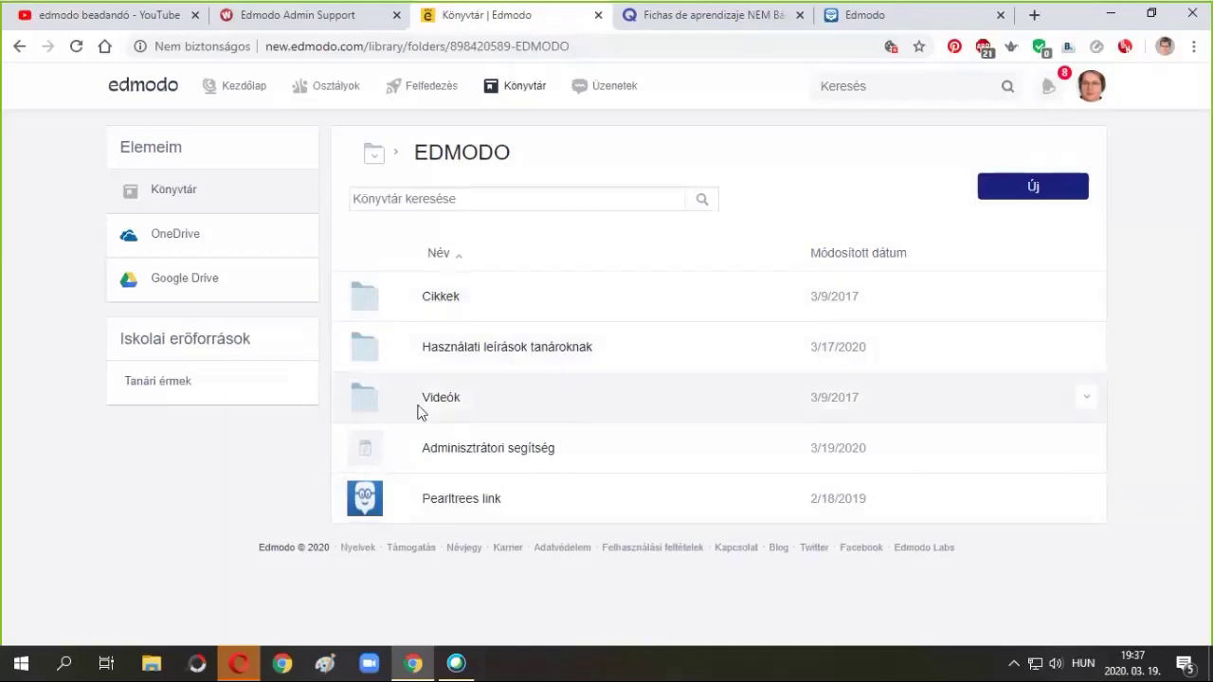
{"action": "left_click", "coordinate": [1008, 196]}
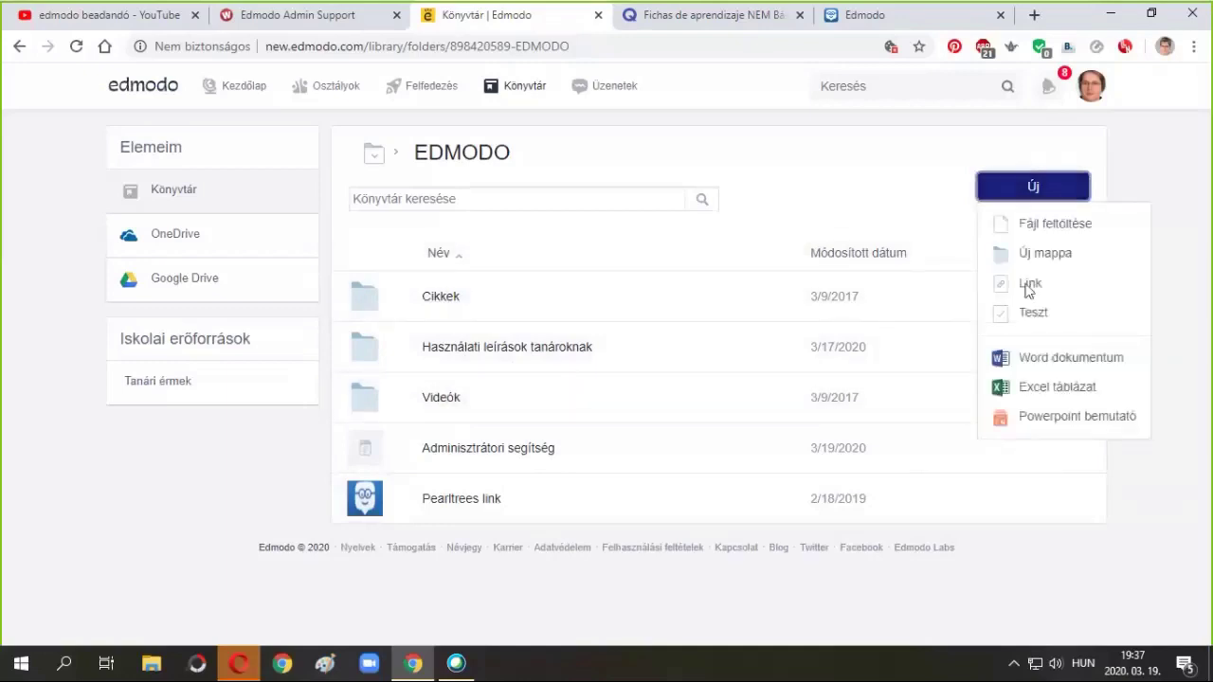
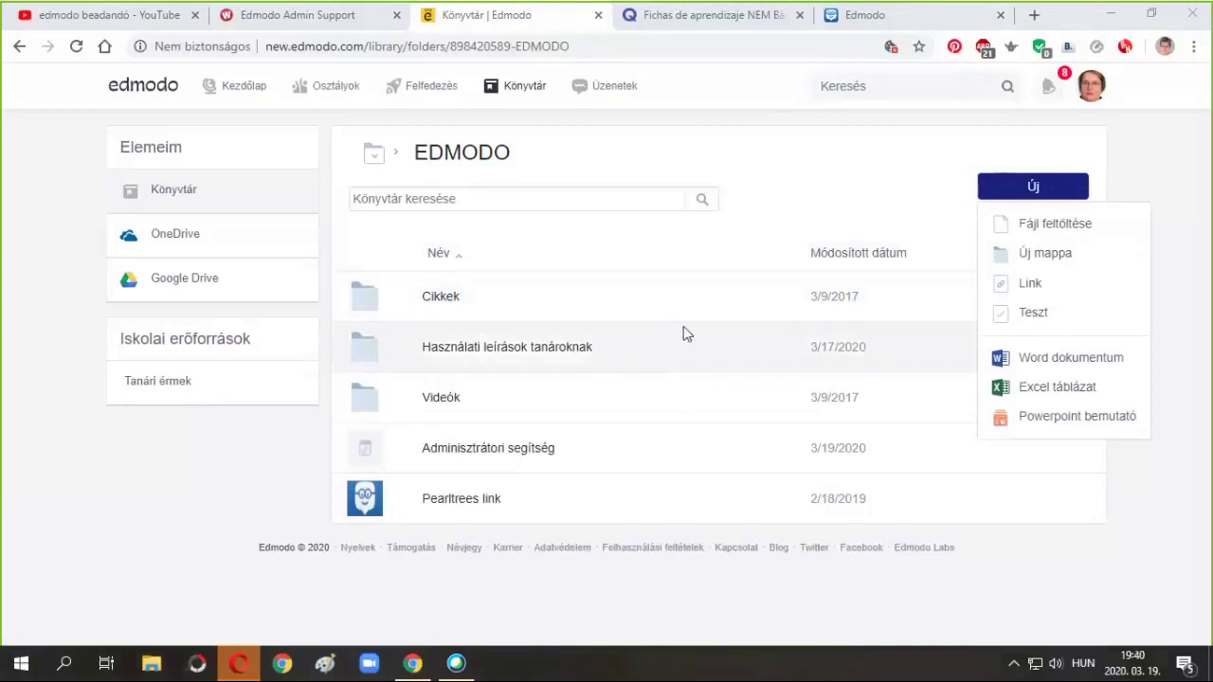
Leave the EDMODO folder through the breadcrumb and return to the root Könyvtár list
{"action": "left_click", "coordinate": [372, 157]}
{"action": "left_click", "coordinate": [393, 196]}
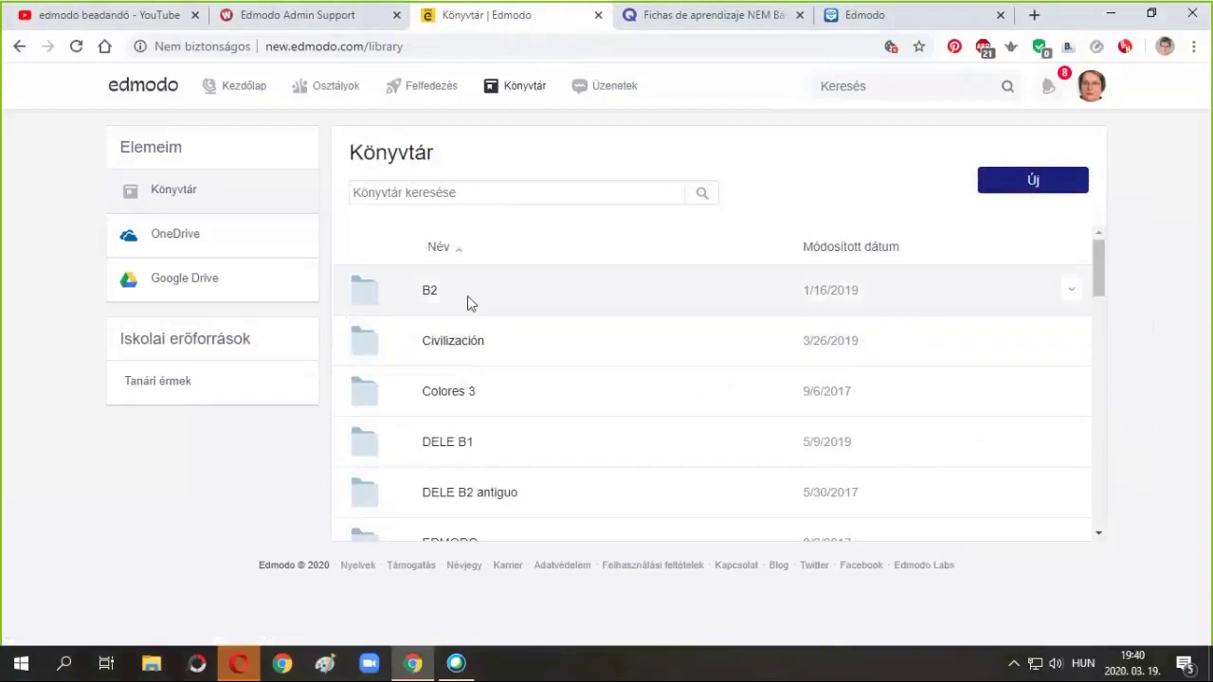
{"action": "scroll", "coordinate": [519, 365], "scroll_direction": "down", "scroll_amount": 2}
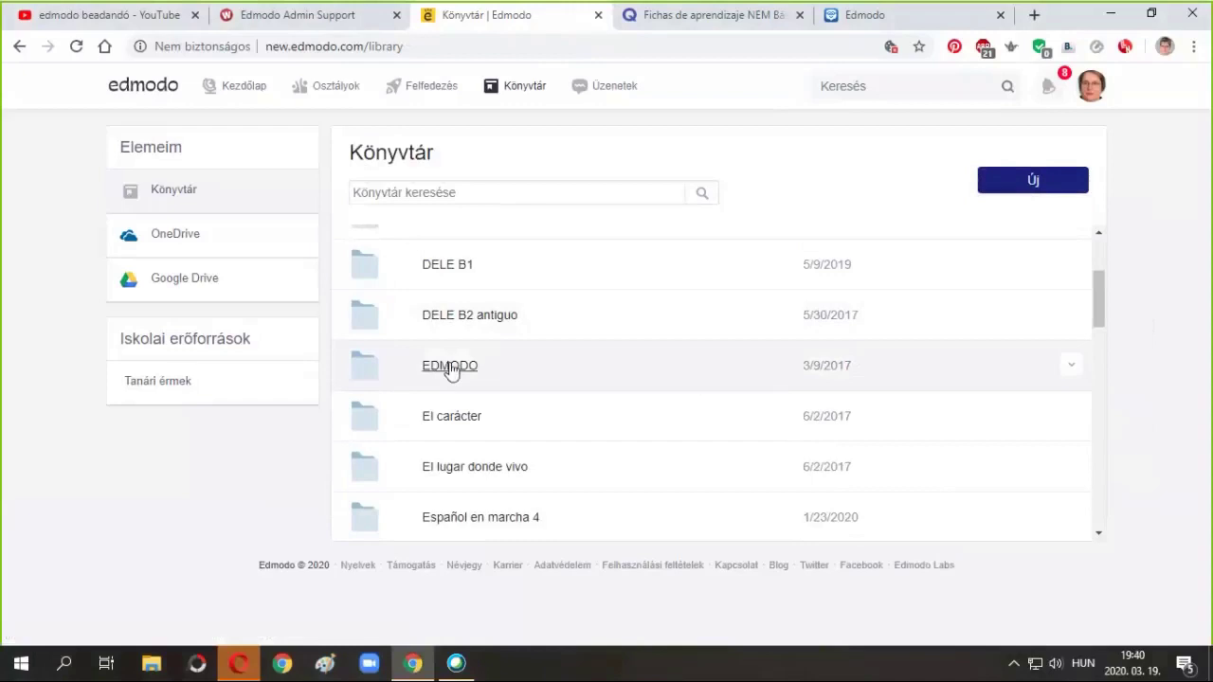
Share the EDMODO folder via Megosztás with the Edmodo webinárium class and confirm with Kész
{"action": "left_click", "coordinate": [1071, 366]}
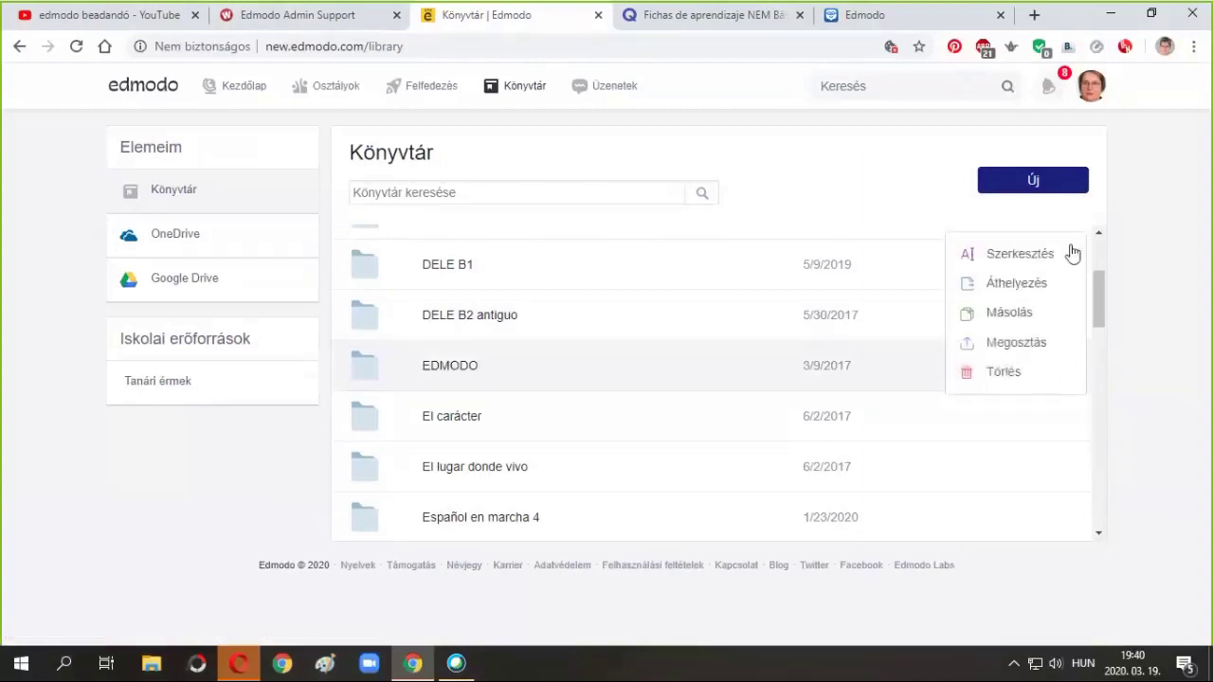
{"action": "left_click", "coordinate": [1016, 343]}
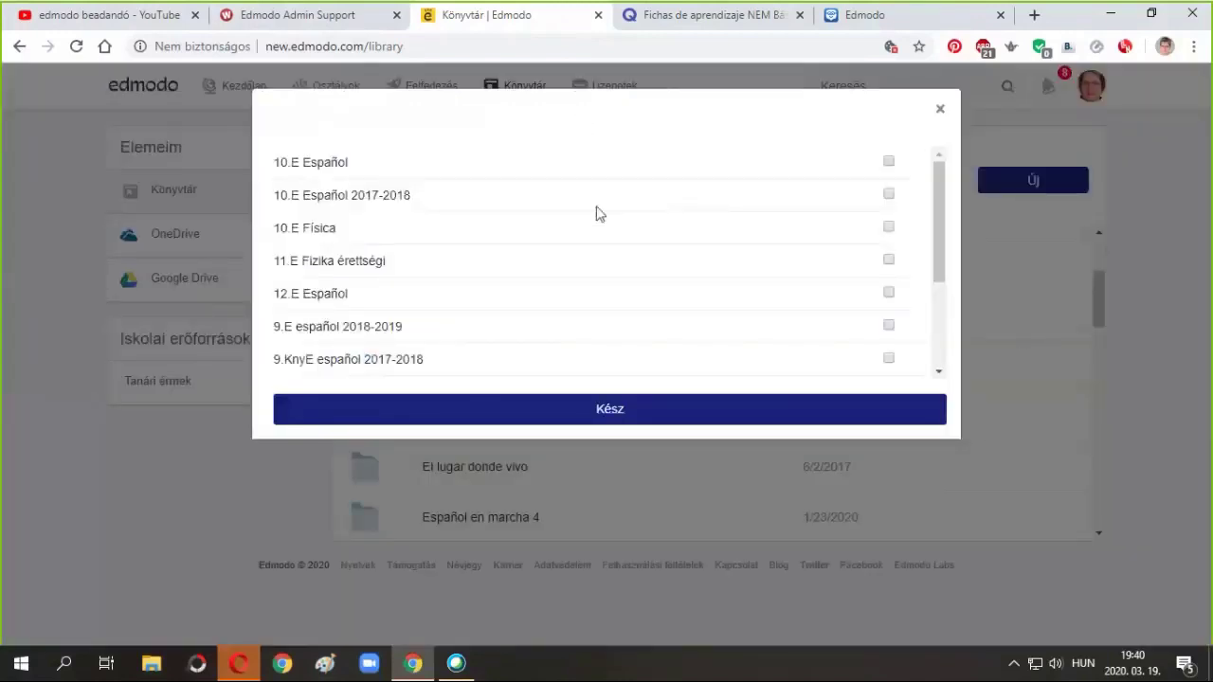
{"action": "scroll", "coordinate": [602, 215], "scroll_direction": "down", "scroll_amount": 2}
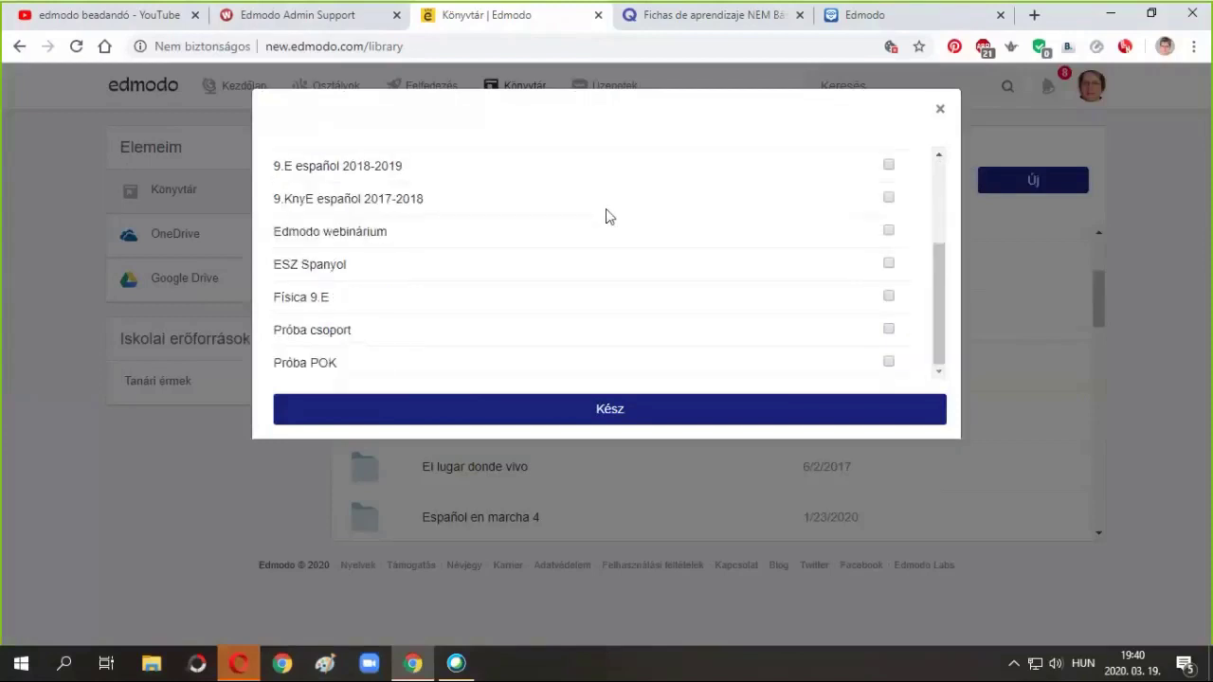
{"action": "scroll", "coordinate": [603, 223], "scroll_direction": "up", "scroll_amount": 2}
{"action": "scroll", "coordinate": [602, 225], "scroll_direction": "down", "scroll_amount": 2}
{"action": "scroll", "coordinate": [600, 228], "scroll_direction": "up", "scroll_amount": 1}
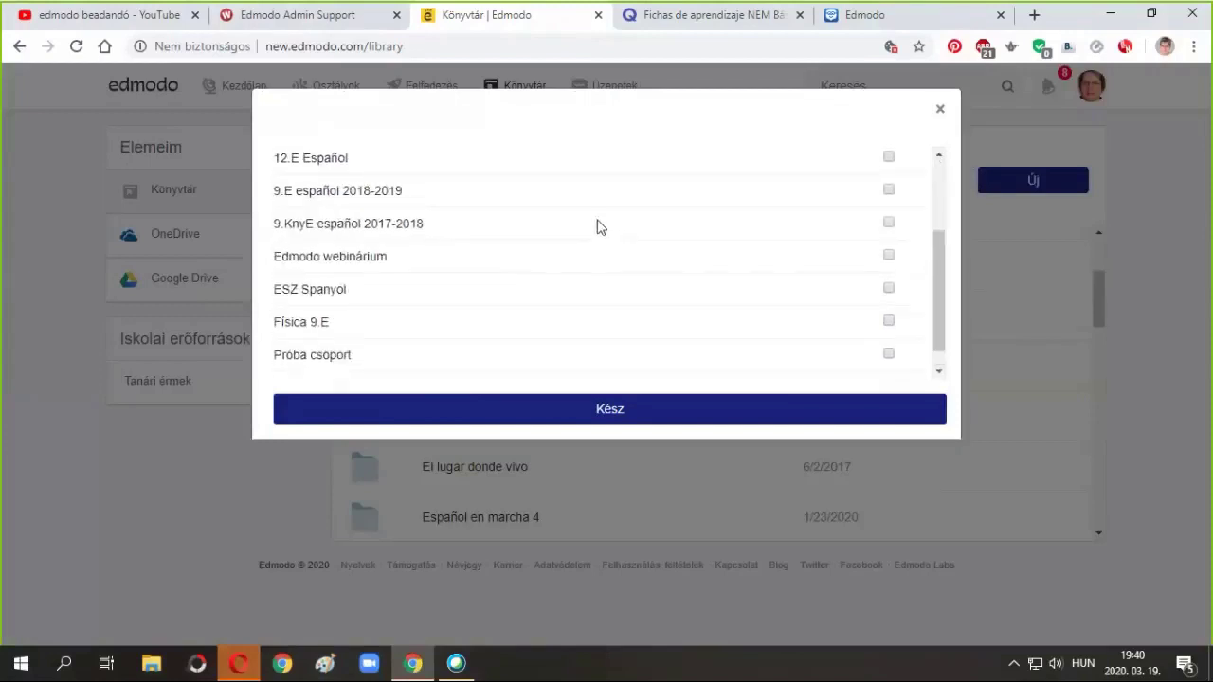
{"action": "scroll", "coordinate": [597, 228], "scroll_direction": "up", "scroll_amount": 1}
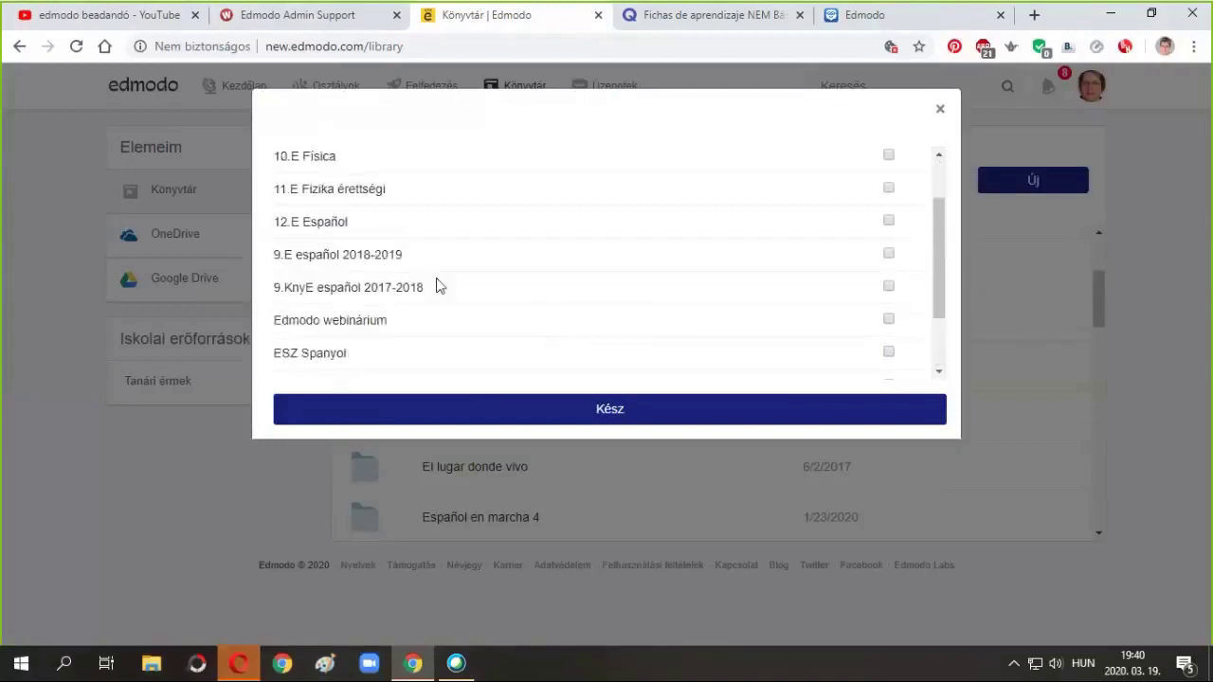
{"action": "left_click", "coordinate": [889, 320]}
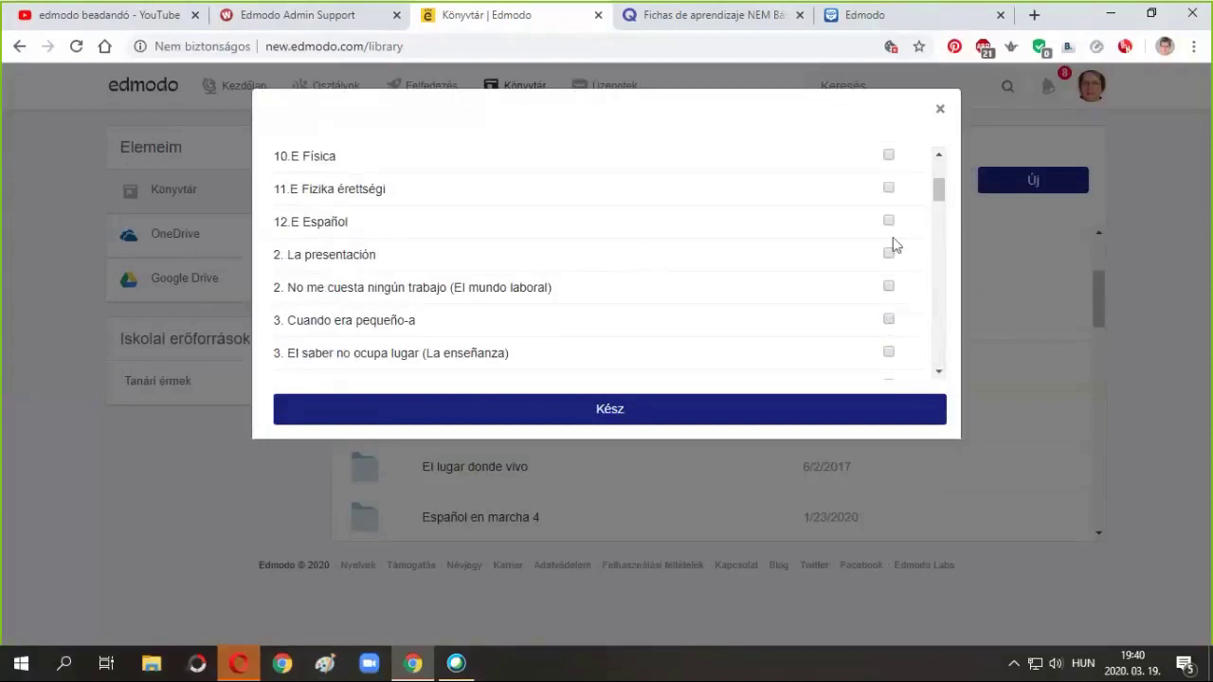
{"action": "scroll", "coordinate": [650, 222], "scroll_direction": "down", "scroll_amount": 5}
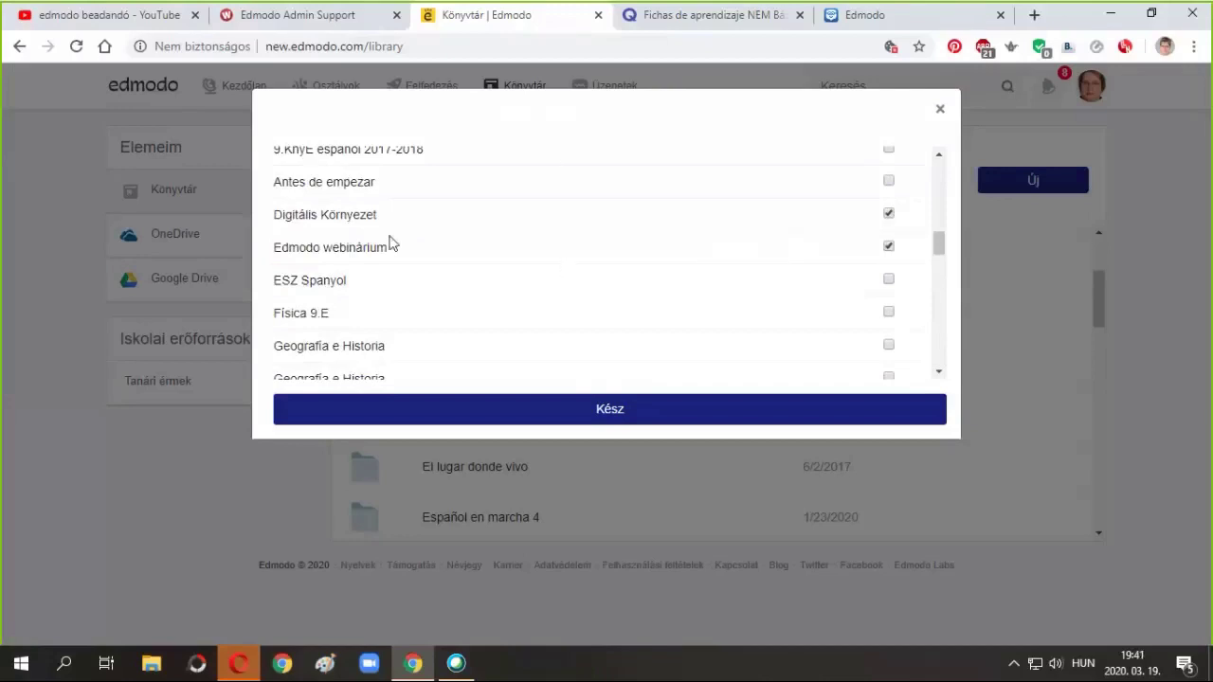
{"action": "scroll", "coordinate": [464, 250], "scroll_direction": "down", "scroll_amount": 1}
{"action": "scroll", "coordinate": [460, 223], "scroll_direction": "down", "scroll_amount": 3}
{"action": "scroll", "coordinate": [471, 225], "scroll_direction": "up", "scroll_amount": 3}
{"action": "left_click", "coordinate": [612, 412]}
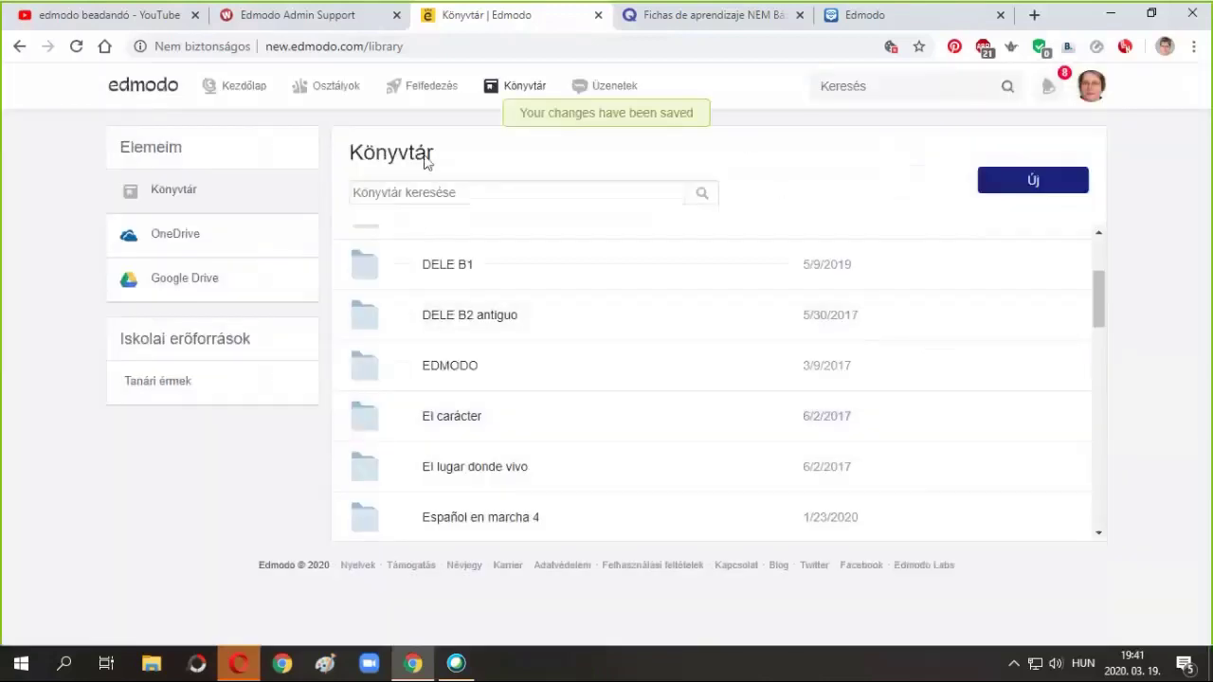
From Kezdőlap, open the Edmodo webinárium class under Osztályaim
{"action": "left_click", "coordinate": [237, 89]}
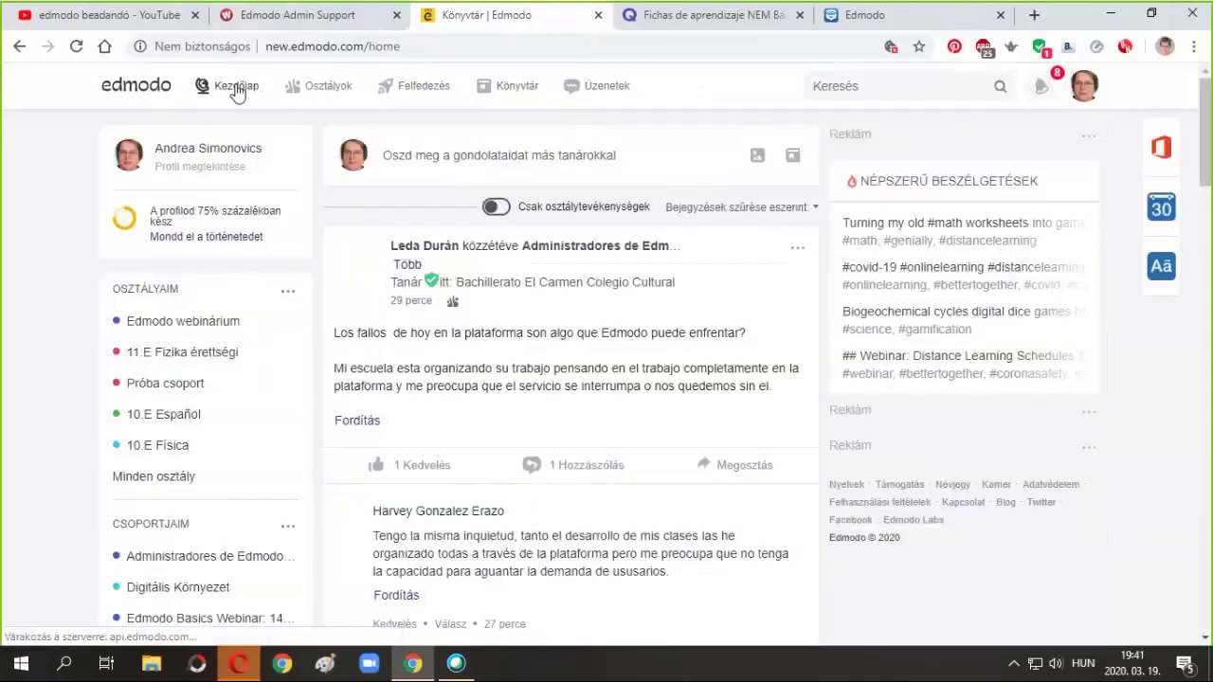
{"action": "left_click", "coordinate": [157, 323]}
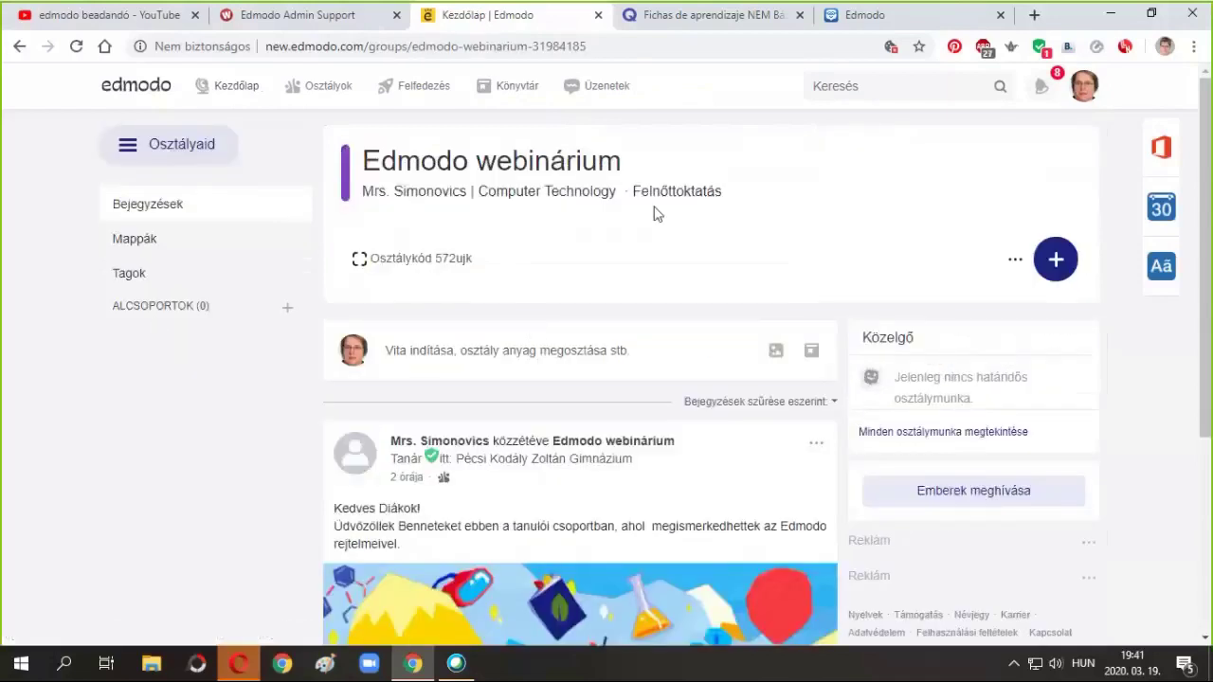
{"action": "scroll", "coordinate": [598, 246], "scroll_direction": "down", "scroll_amount": 1}
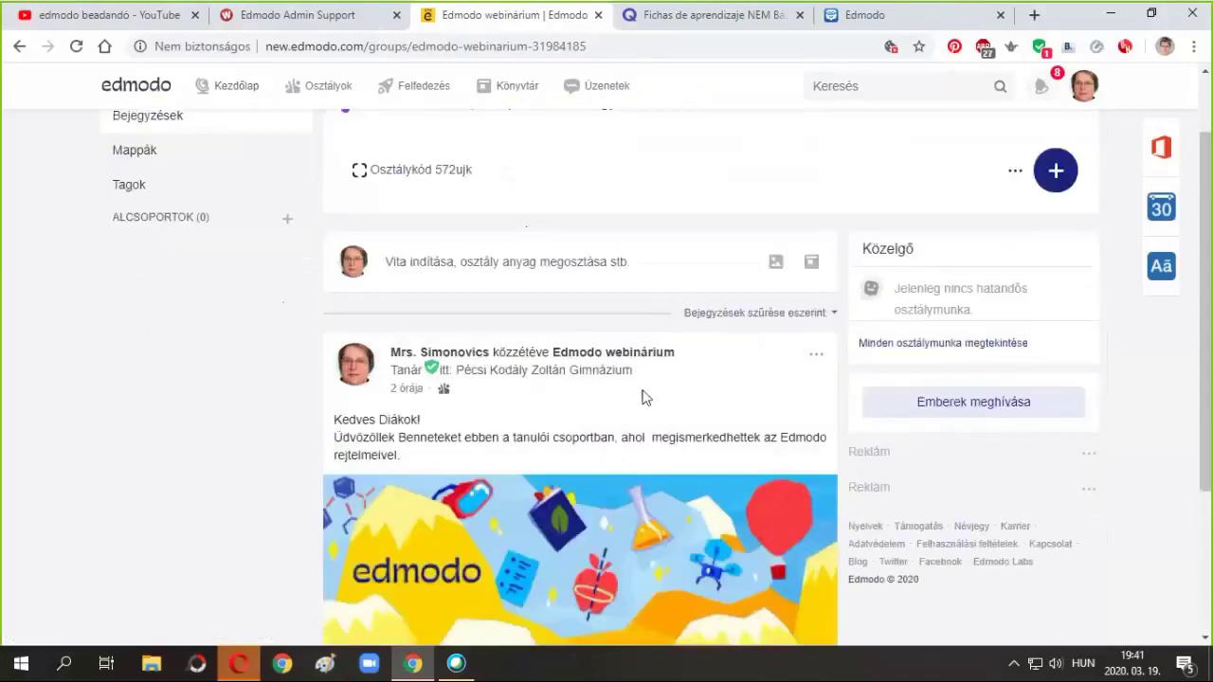
{"action": "scroll", "coordinate": [599, 306], "scroll_direction": "up", "scroll_amount": 1}
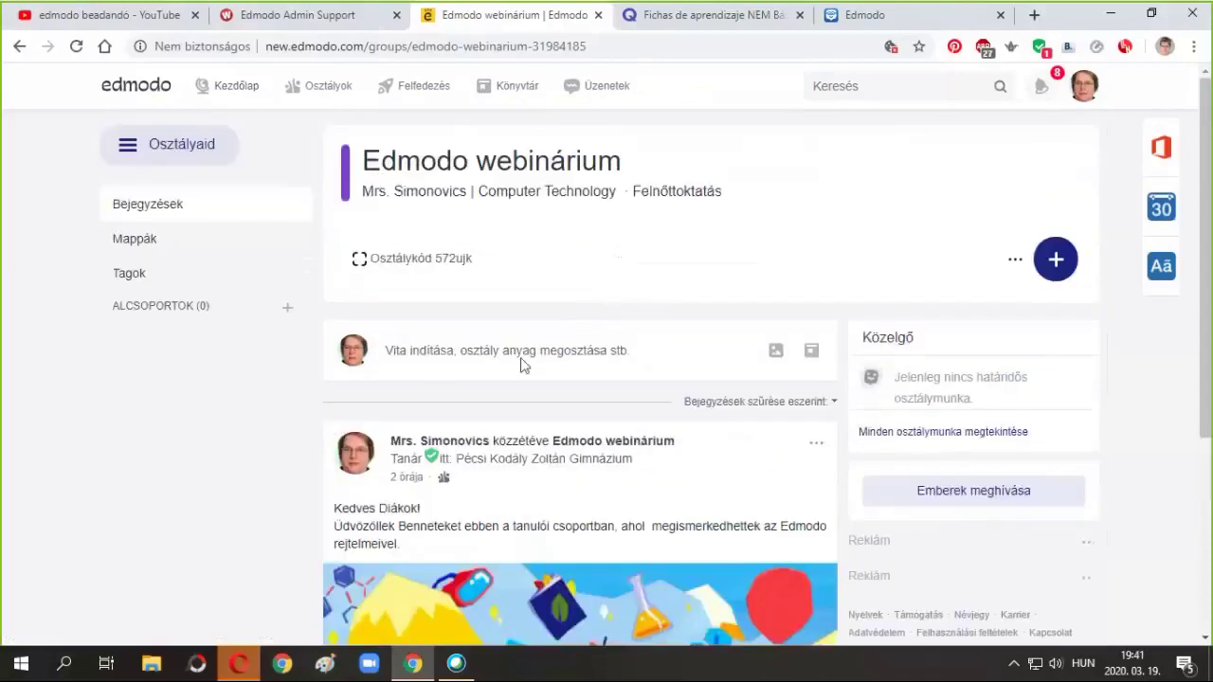
Start a new post in Edmodo webinárium and type 'Itt az ígért mappa'
{"action": "left_click", "coordinate": [459, 350]}
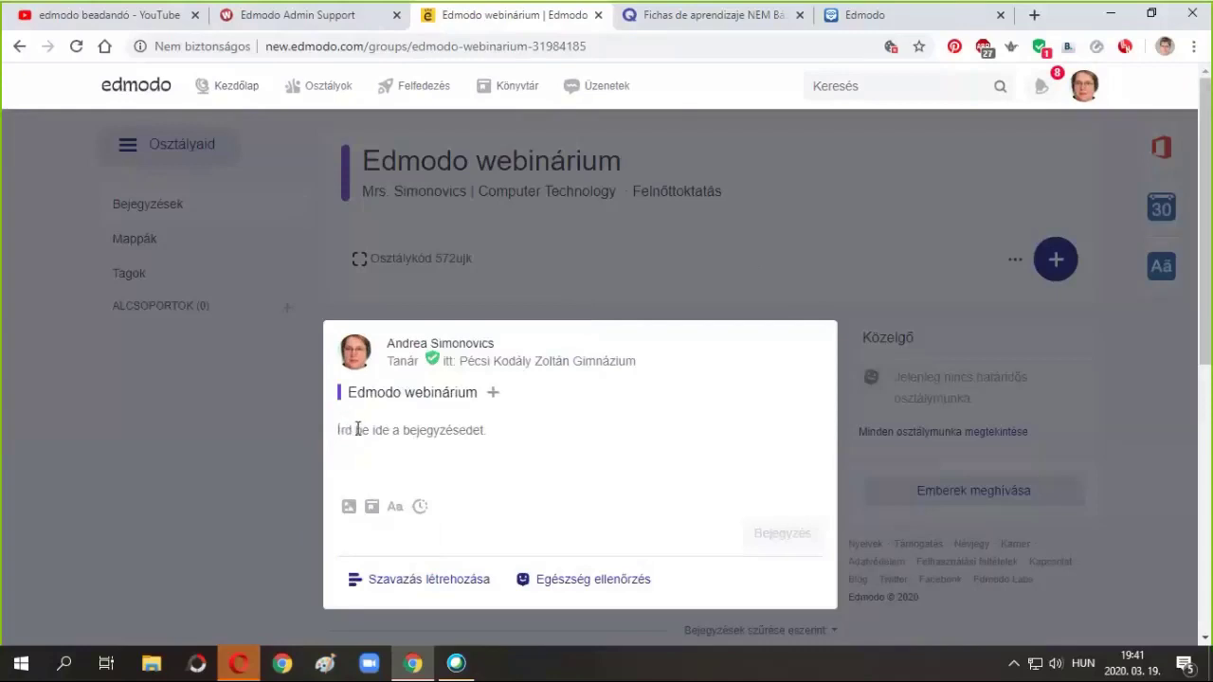
{"action": "type", "text": "Itt"}
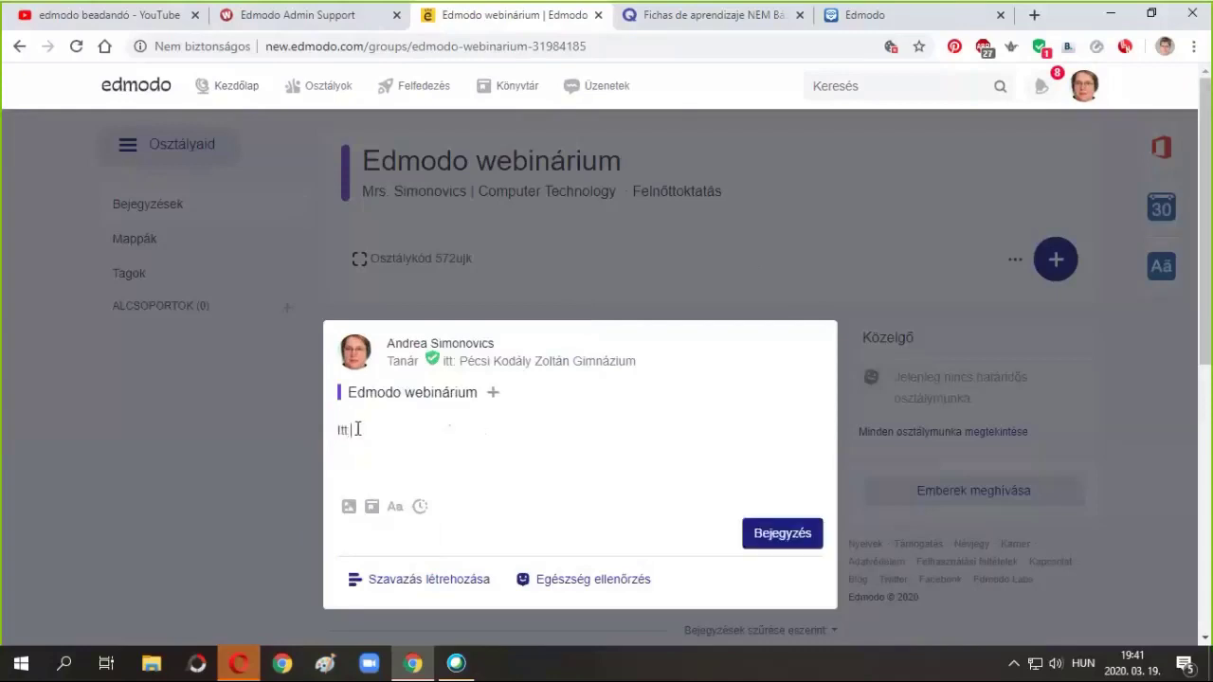
{"action": "type", "text": " az ígért mappa."}
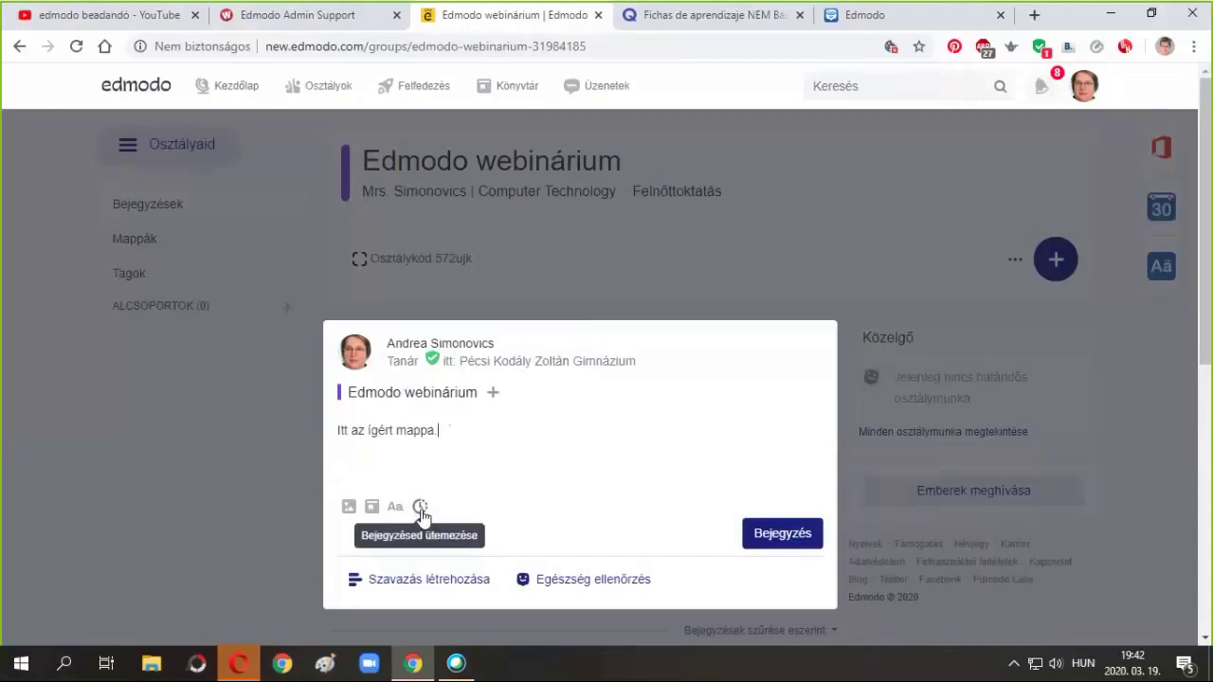
Attach the EDMODO folder to the post from the library picker, sorted by Név
{"action": "left_click", "coordinate": [373, 510]}
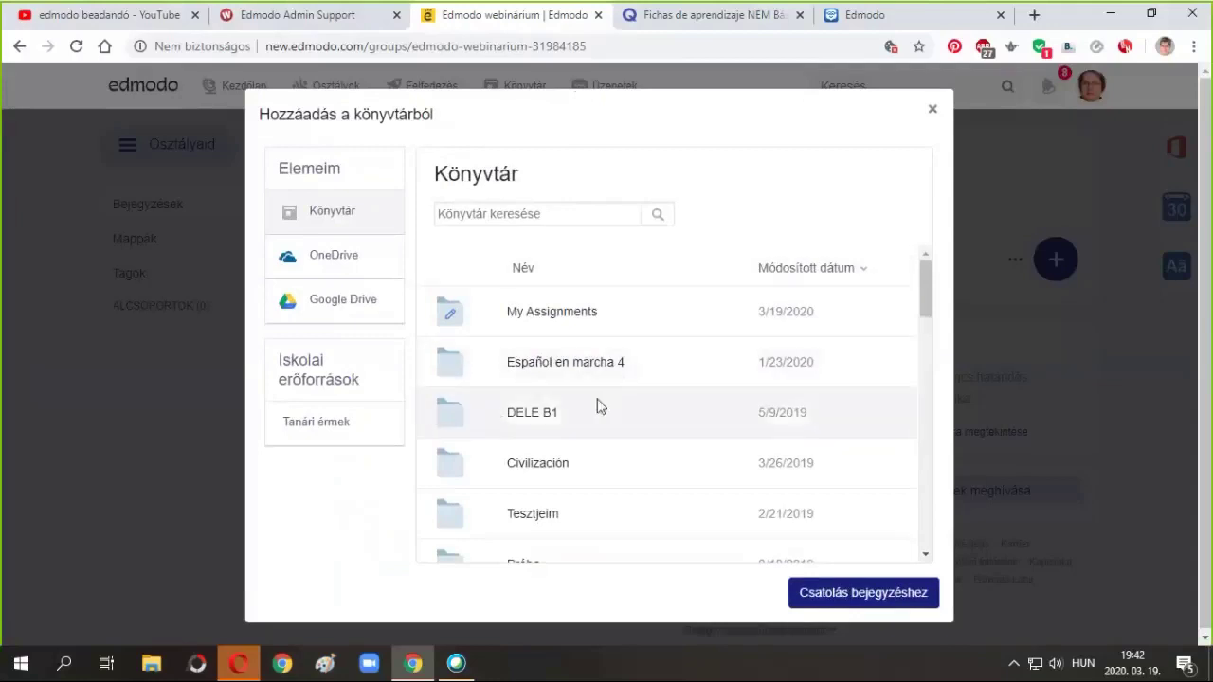
{"action": "scroll", "coordinate": [609, 441], "scroll_direction": "down", "scroll_amount": 1}
{"action": "scroll", "coordinate": [610, 440], "scroll_direction": "down", "scroll_amount": 2}
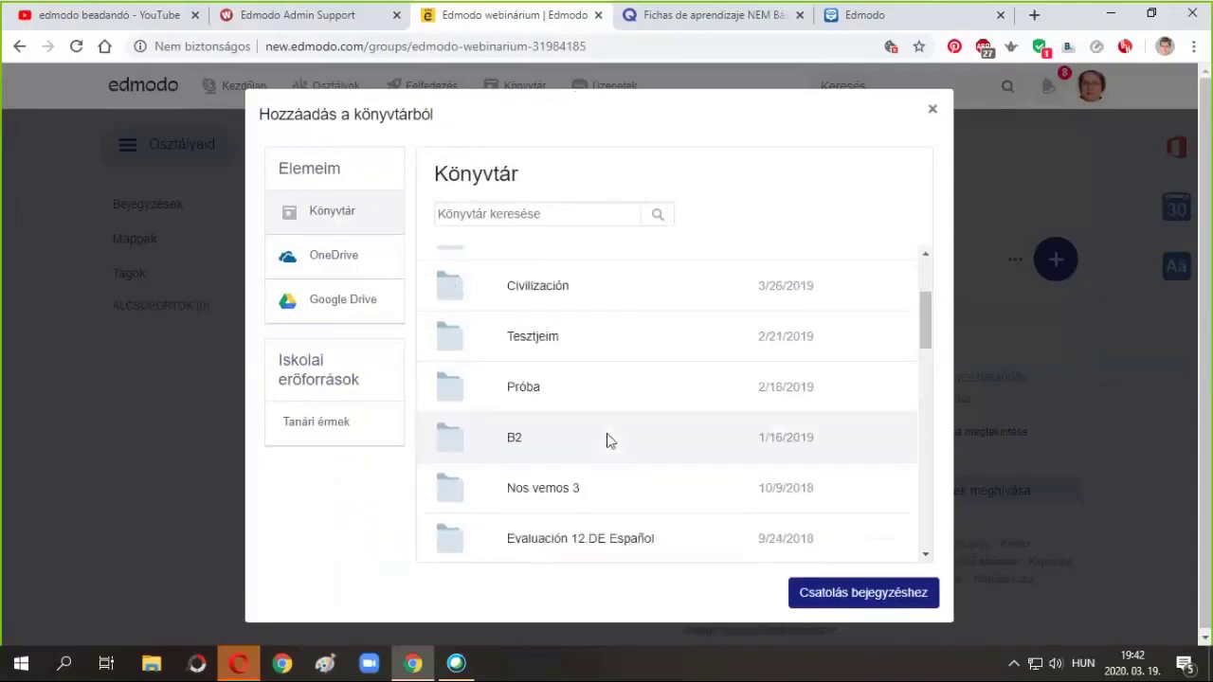
{"action": "scroll", "coordinate": [609, 441], "scroll_direction": "up", "scroll_amount": 3}
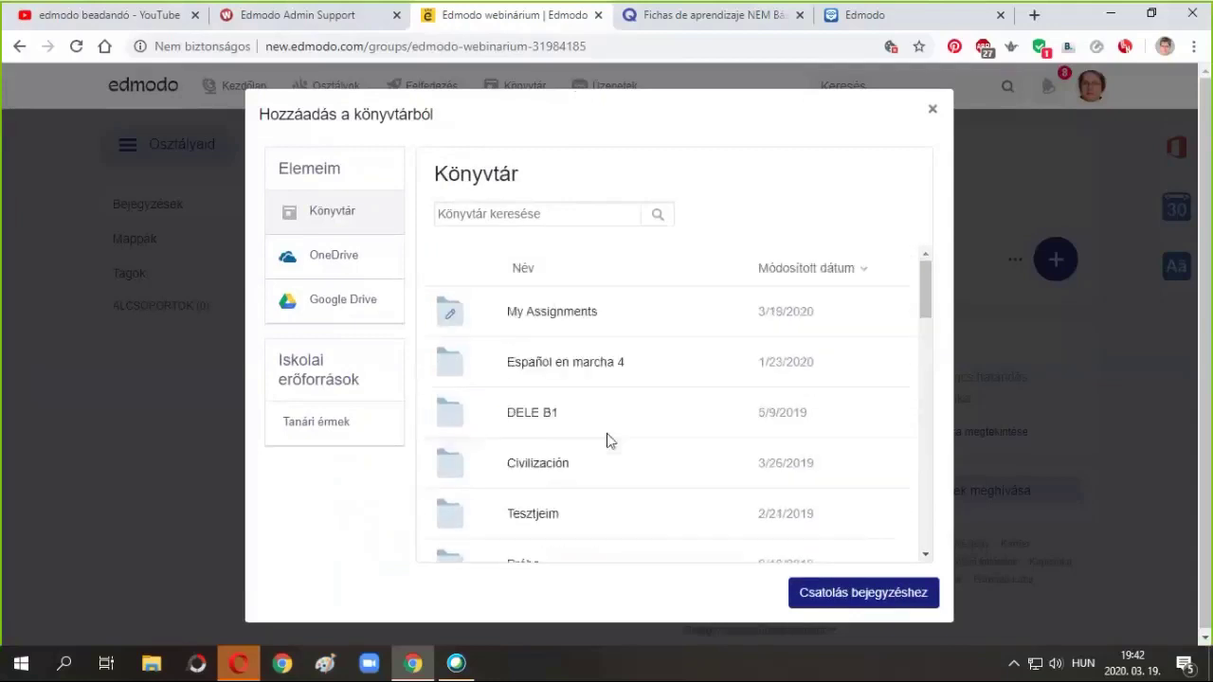
{"action": "left_click", "coordinate": [933, 112]}
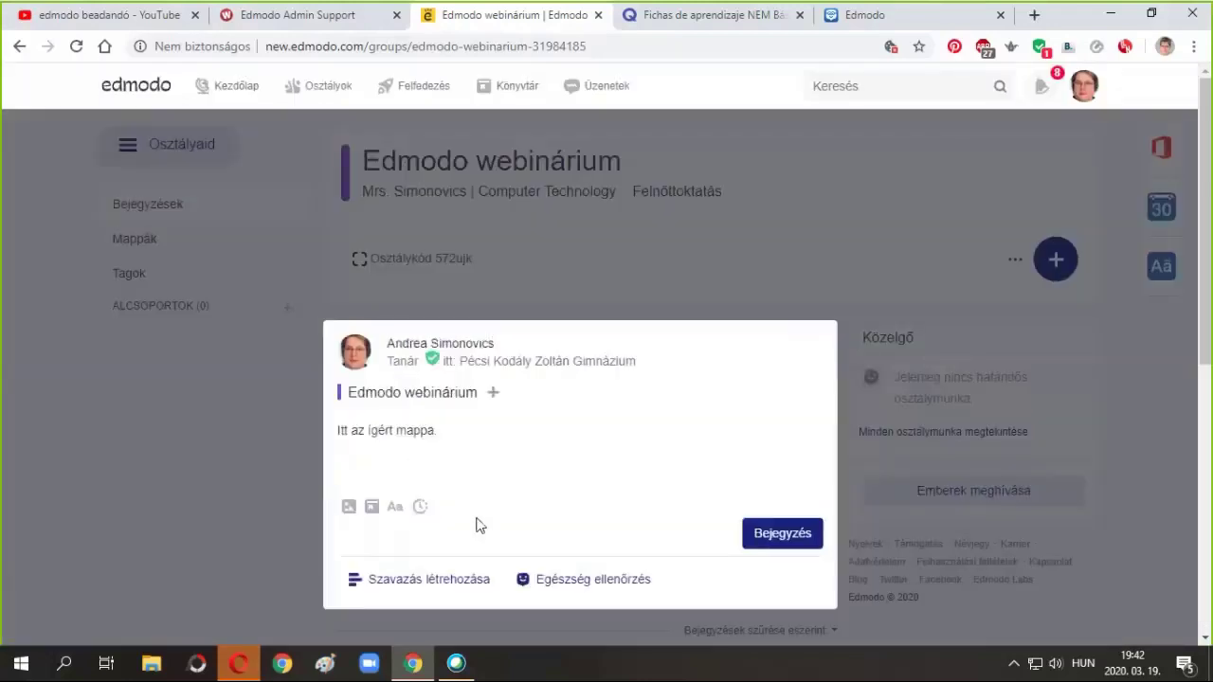
{"action": "left_click", "coordinate": [372, 510]}
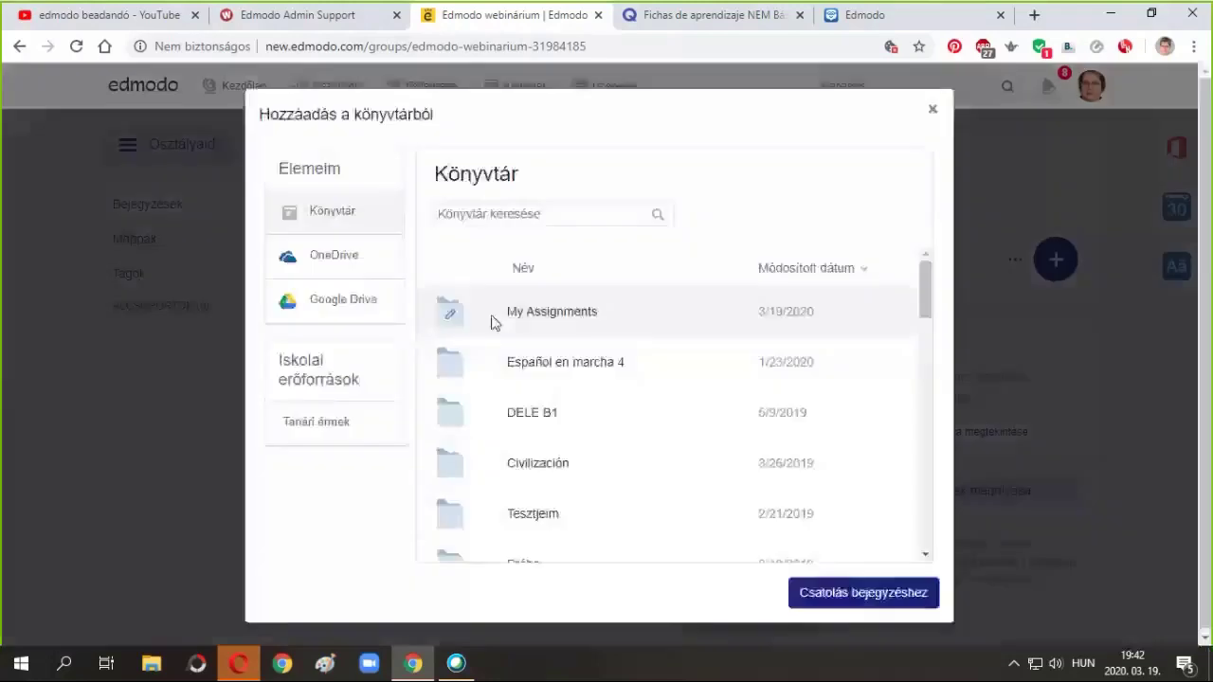
{"action": "left_click", "coordinate": [522, 270]}
{"action": "scroll", "coordinate": [608, 411], "scroll_direction": "down", "scroll_amount": 3}
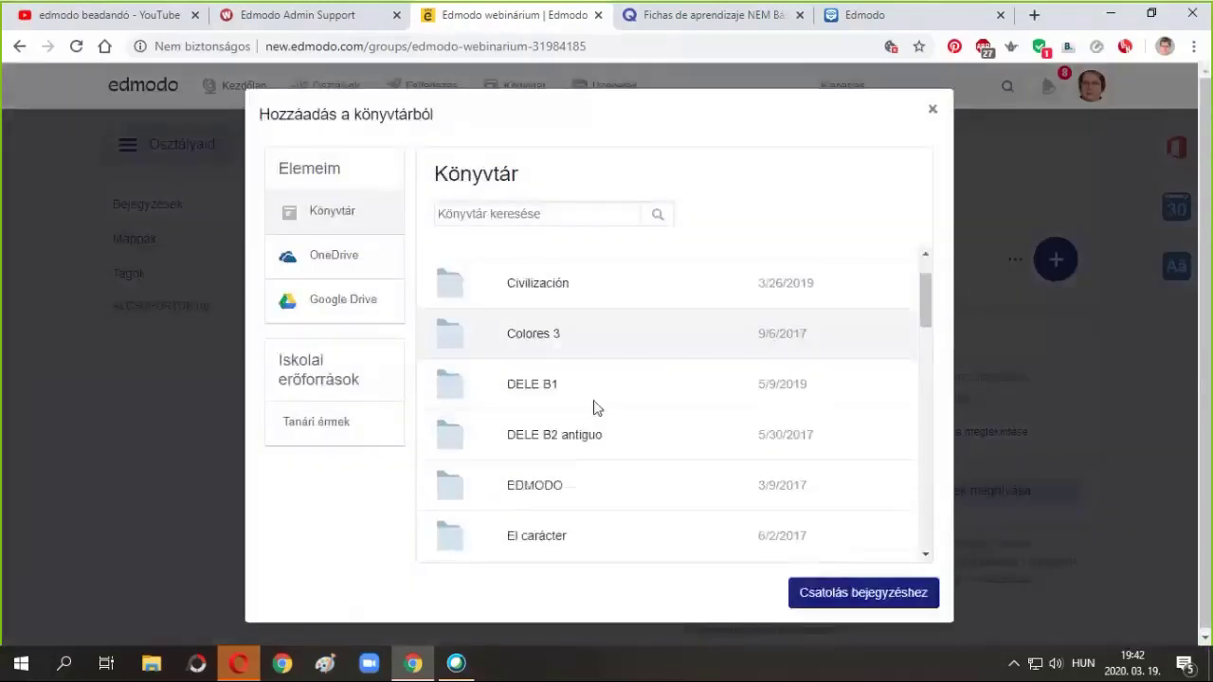
{"action": "left_click", "coordinate": [541, 311]}
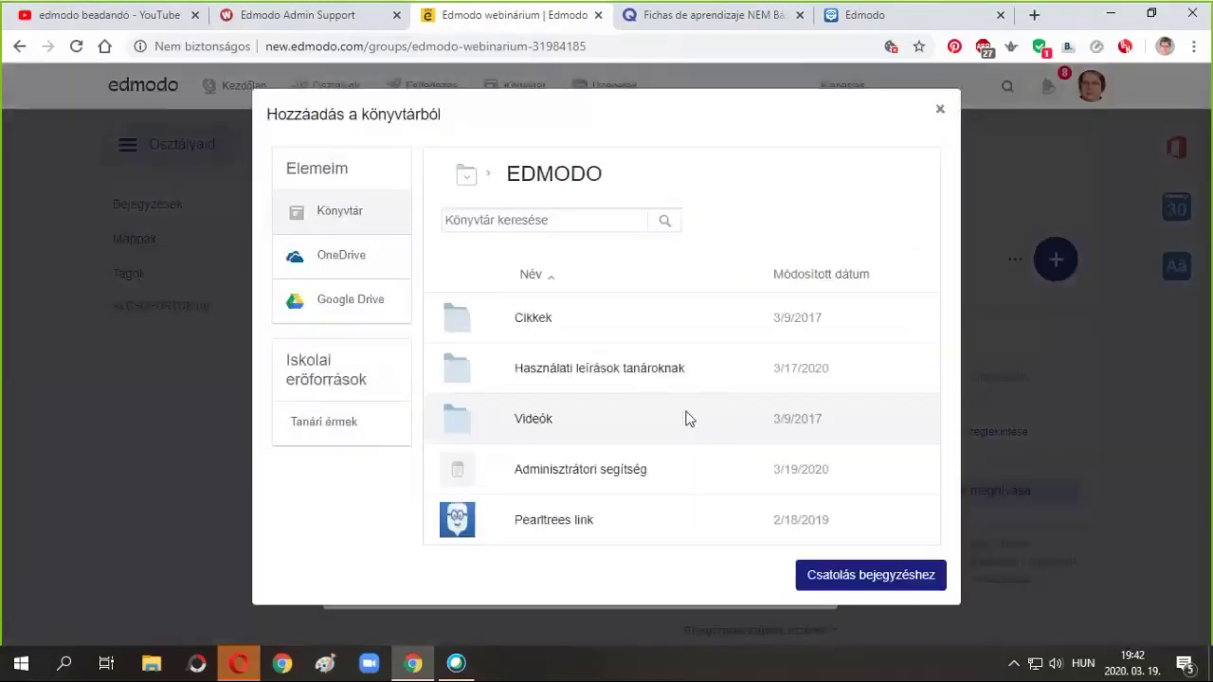
{"action": "left_click", "coordinate": [839, 576]}
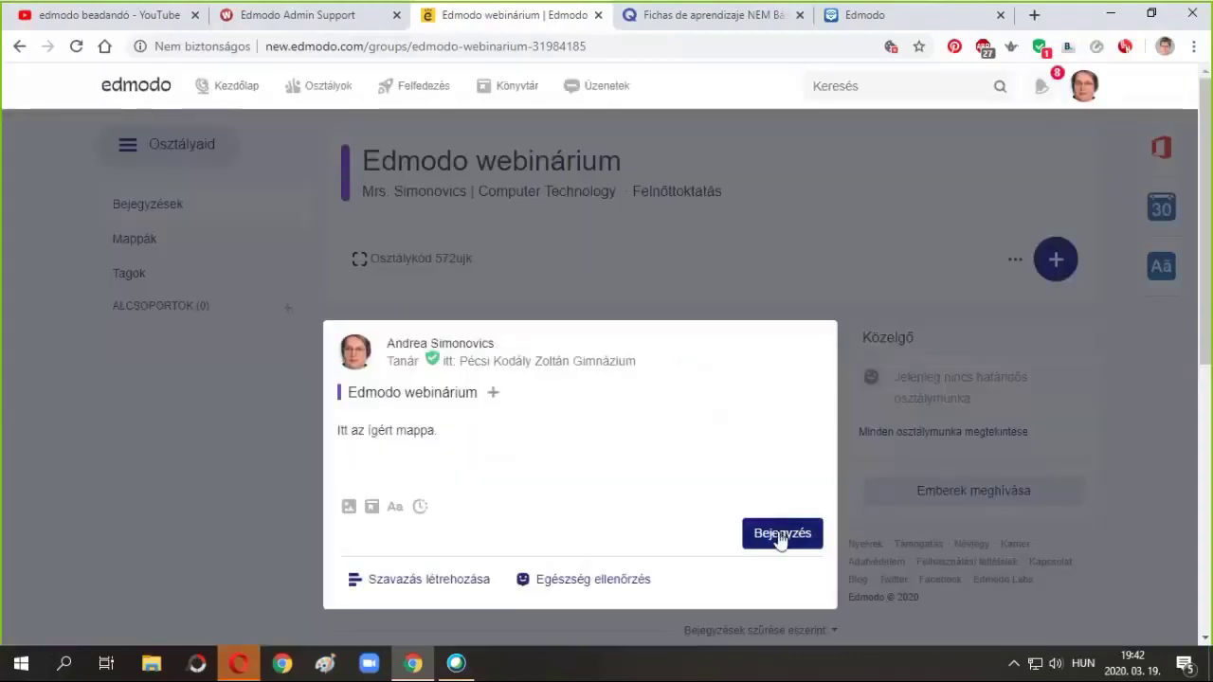
Post 'Itt az ígért mappa.' to the class and view its Mappák list
{"action": "left_click", "coordinate": [782, 533]}
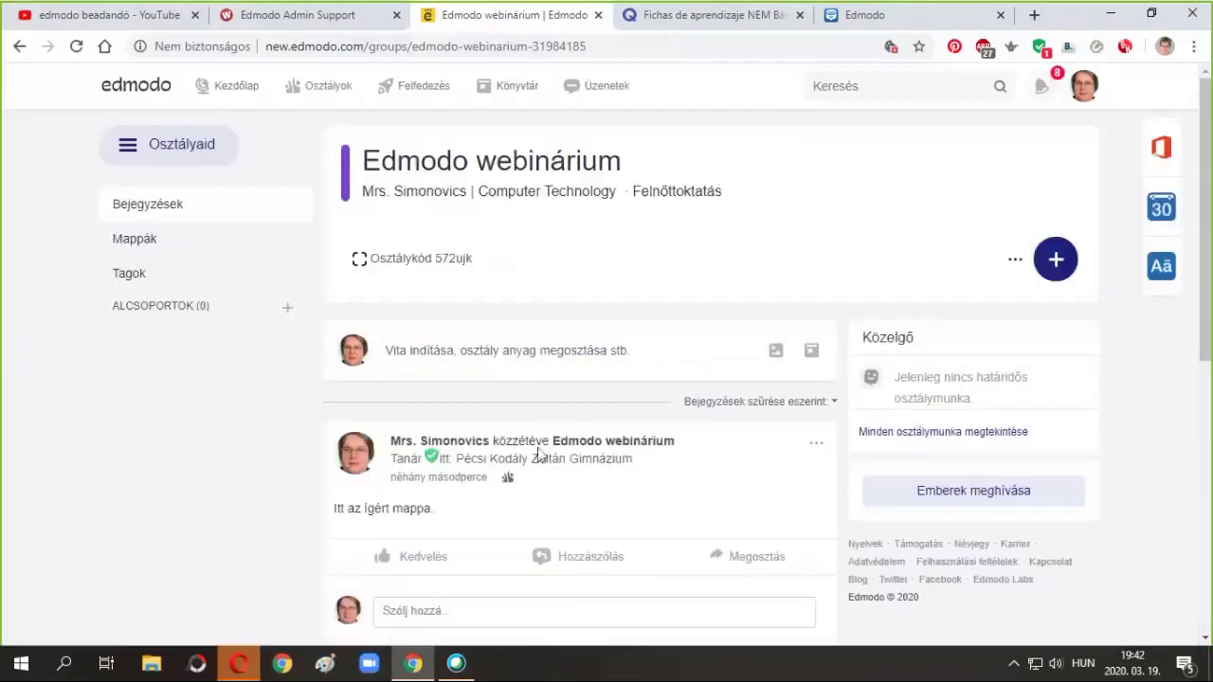
{"action": "left_click", "coordinate": [136, 243]}
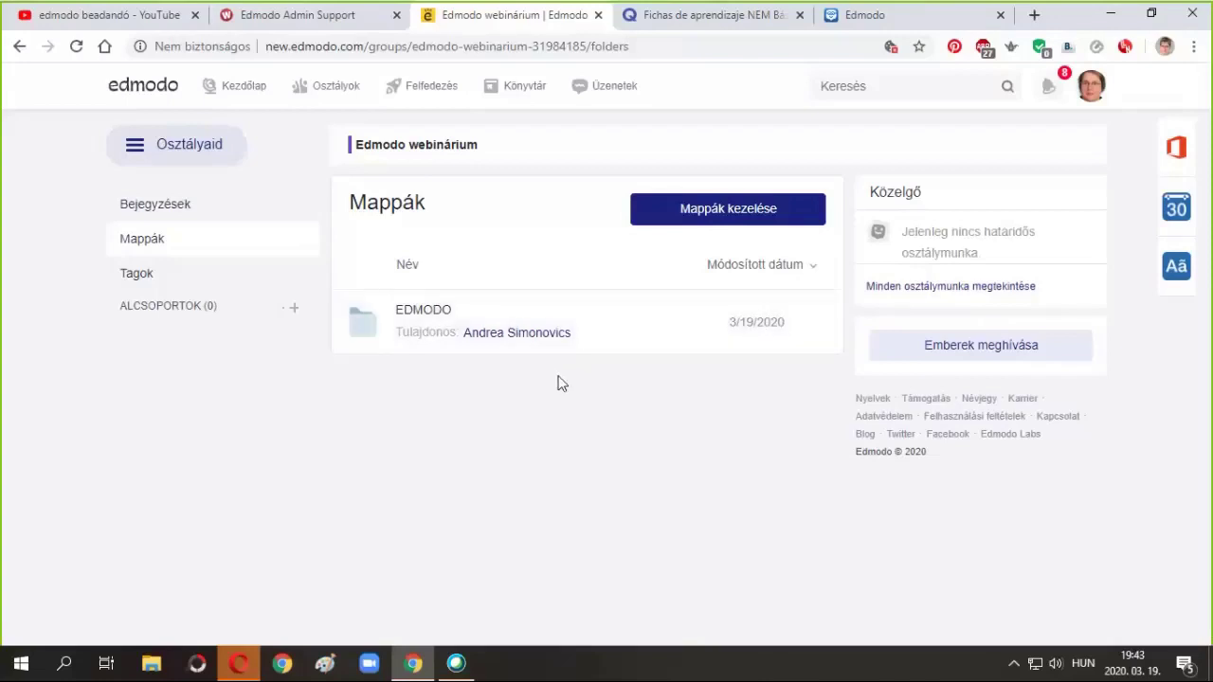
In the other browser, reload Edmodo and open the Edmodo webinárium class's Mappák page showing EDMODO
{"action": "left_click", "coordinate": [245, 669]}
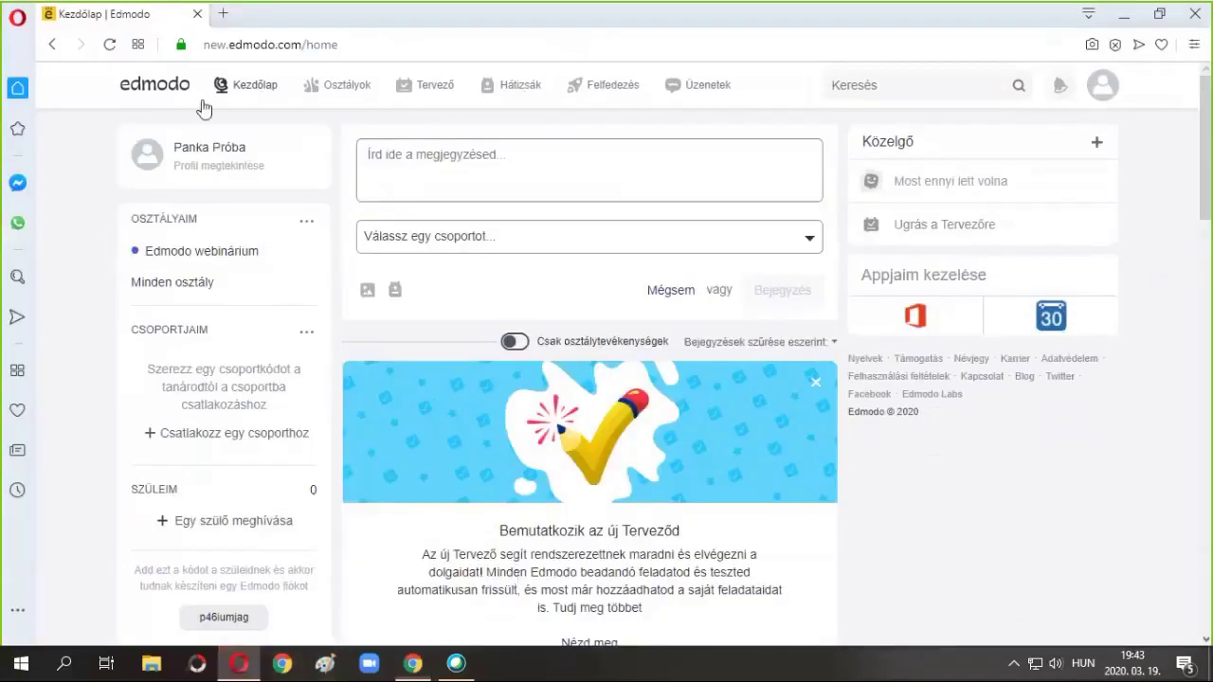
{"action": "left_click", "coordinate": [110, 45]}
{"action": "scroll", "coordinate": [625, 423], "scroll_direction": "down", "scroll_amount": 1}
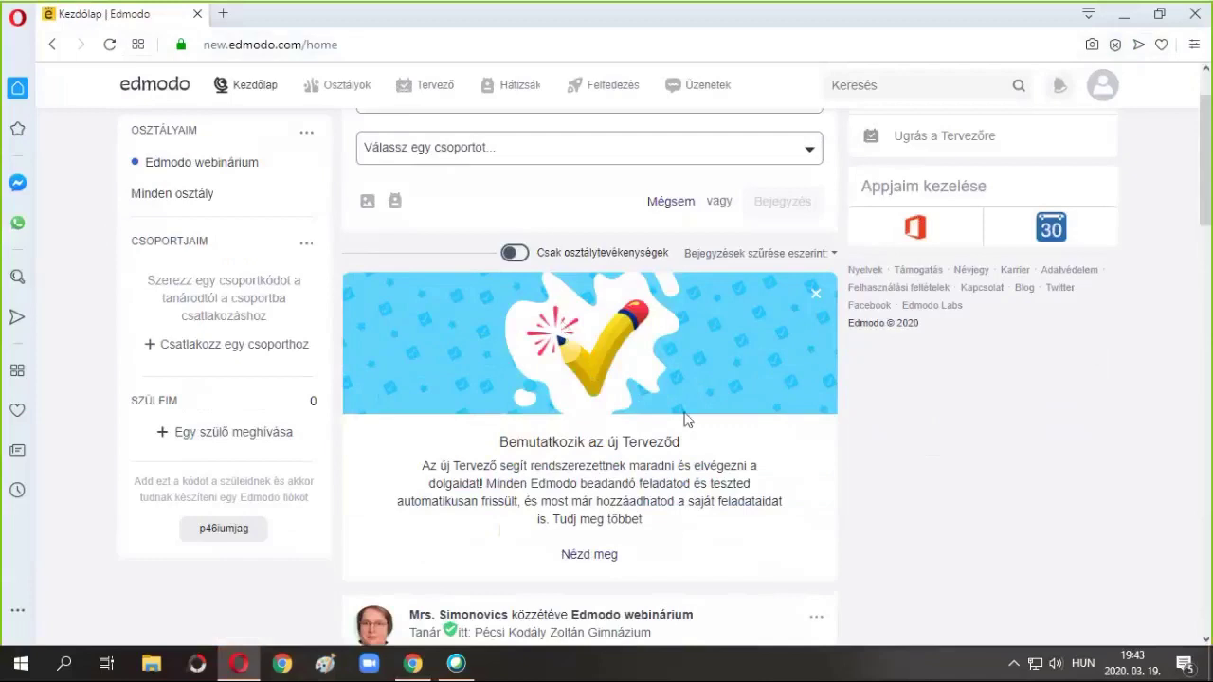
{"action": "scroll", "coordinate": [686, 417], "scroll_direction": "down", "scroll_amount": 2}
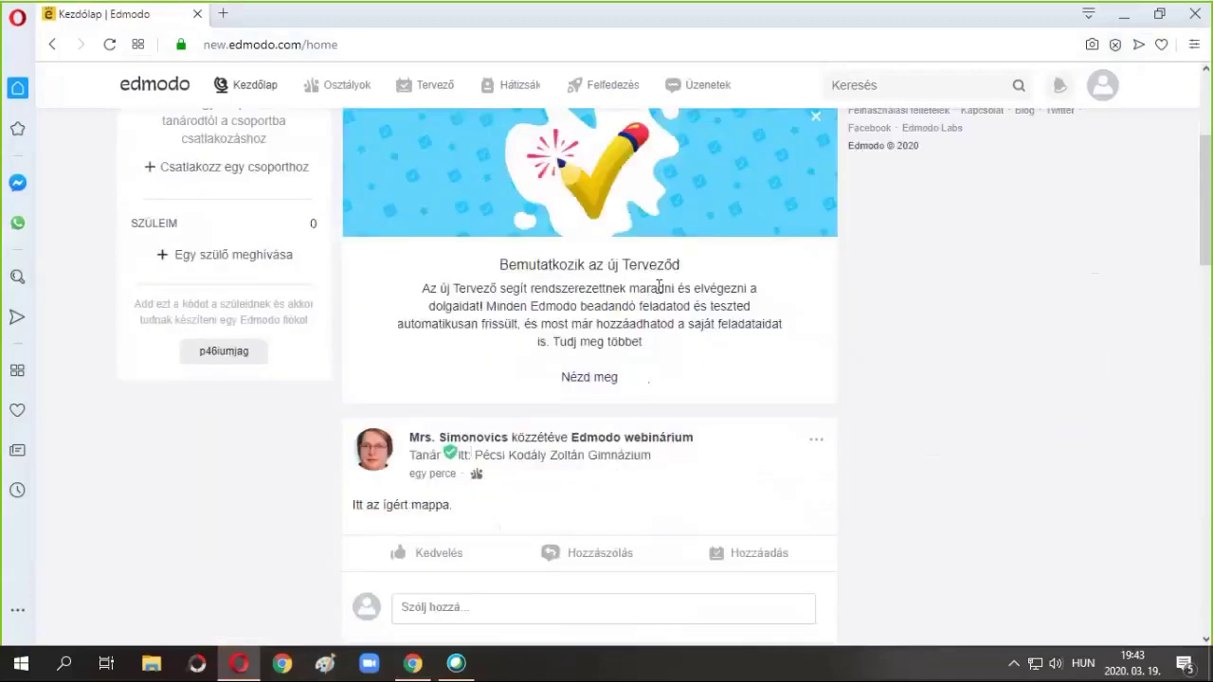
{"action": "scroll", "coordinate": [642, 324], "scroll_direction": "up", "scroll_amount": 3}
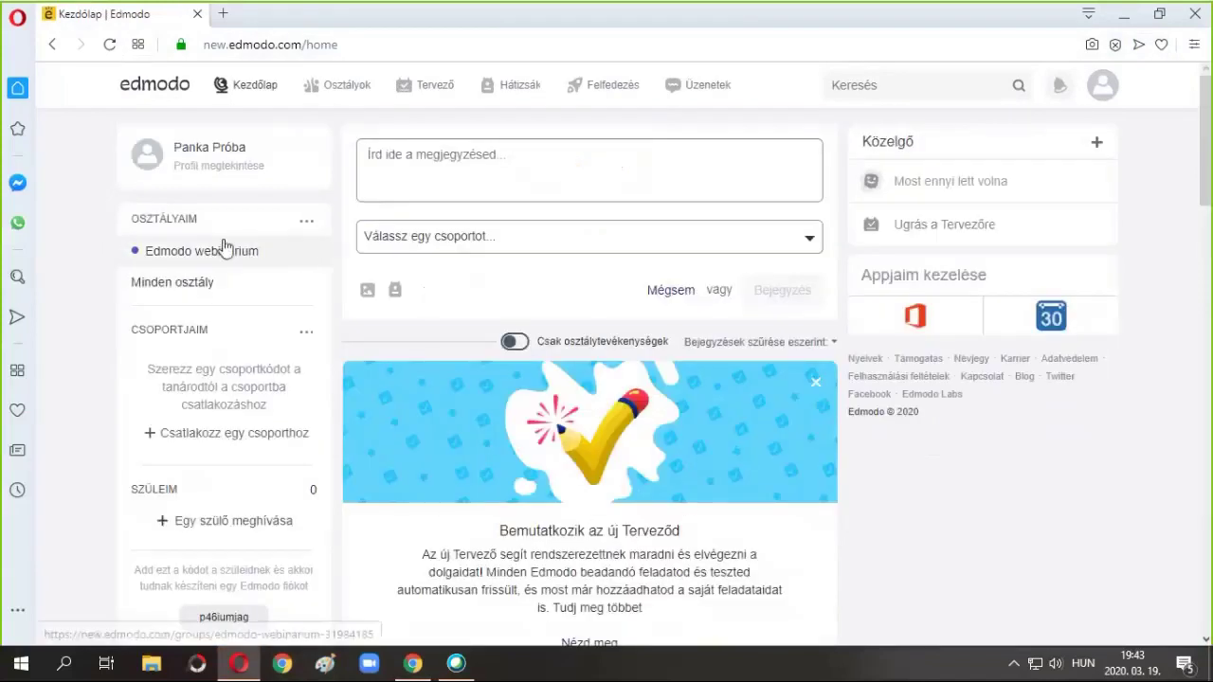
{"action": "left_click", "coordinate": [185, 261]}
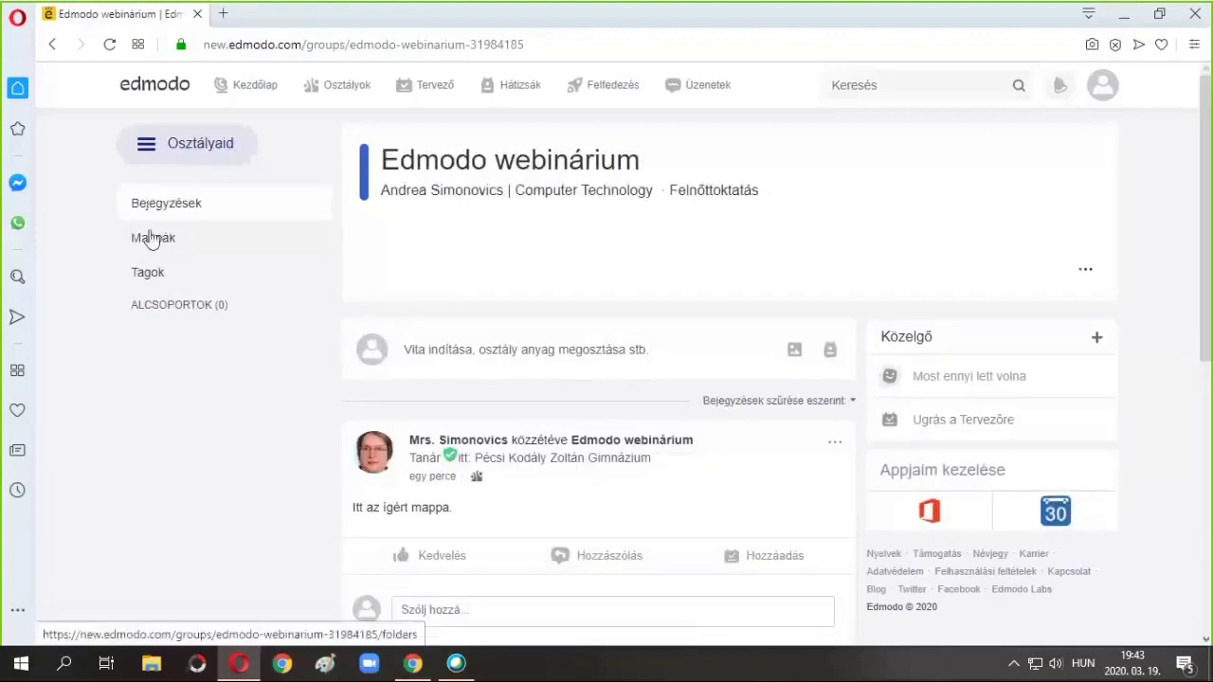
{"action": "left_click", "coordinate": [156, 245]}
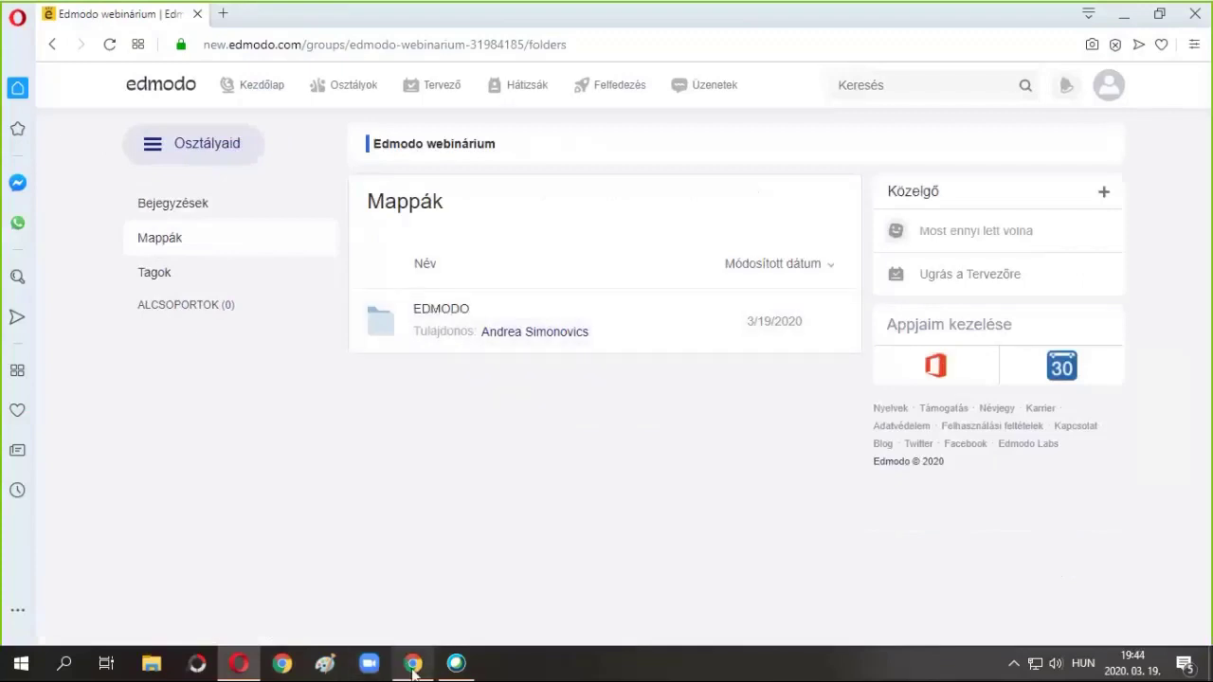
{"action": "mouse_move", "coordinate": [413, 670]}
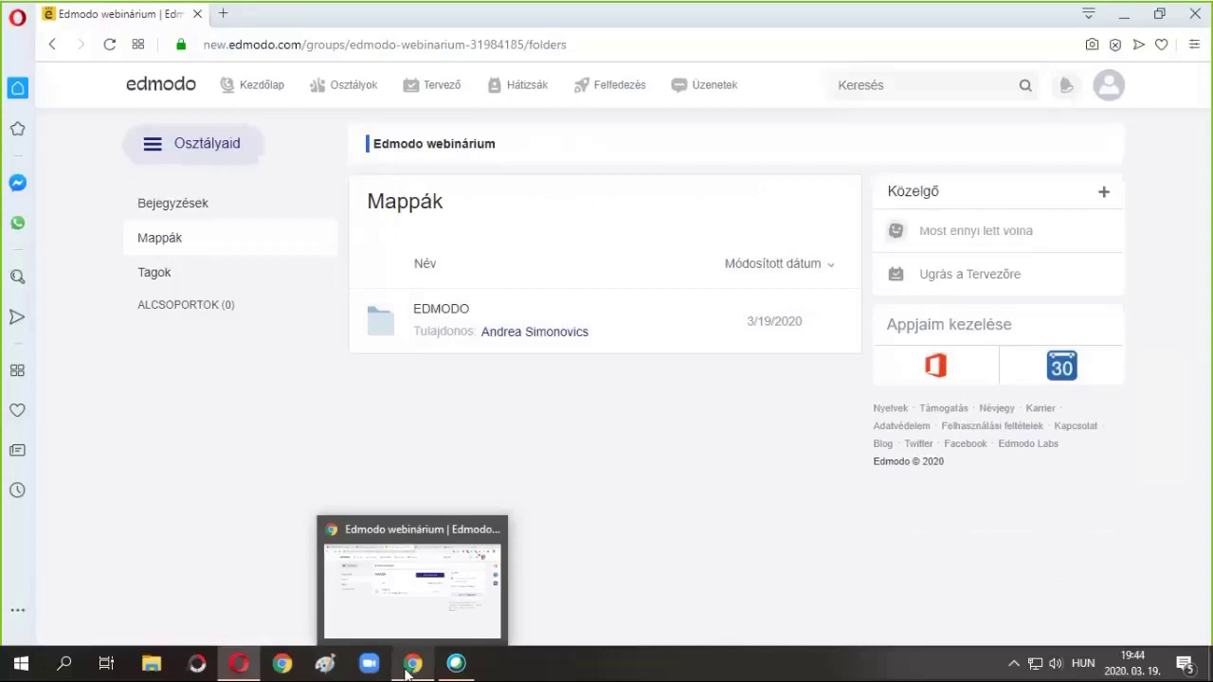
Back in Chrome, open the class's Bejegyzések stream and the ... menu for adding class work
{"action": "left_click", "coordinate": [407, 666]}
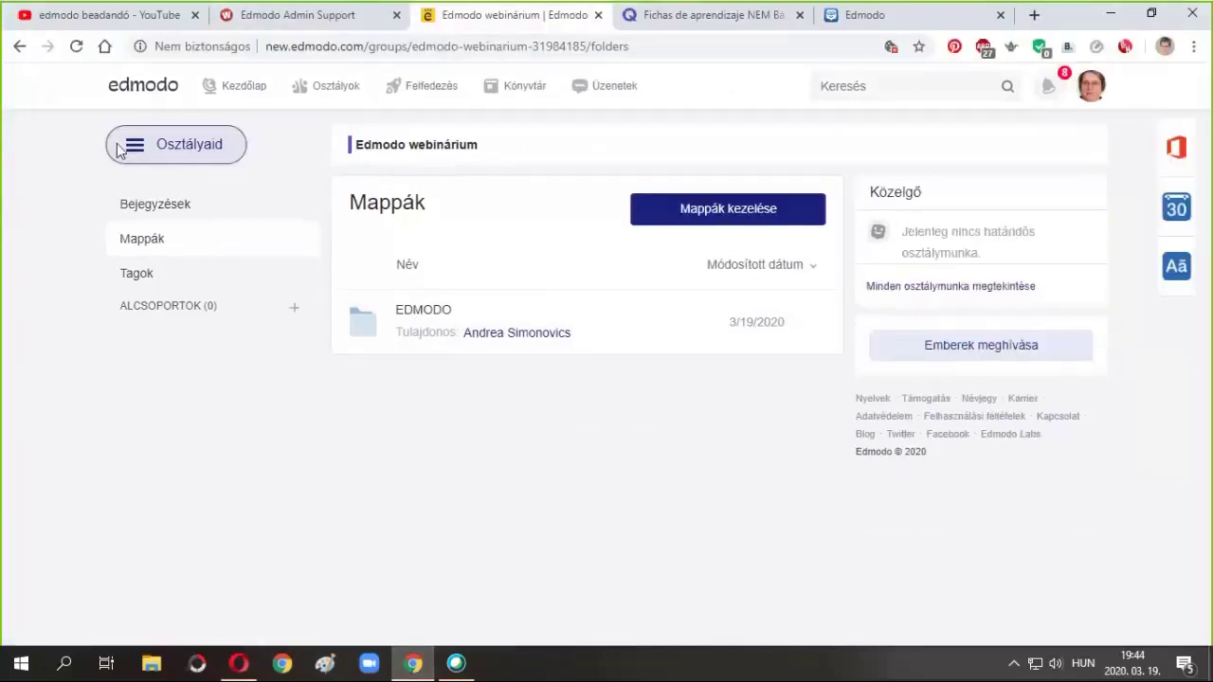
{"action": "left_click", "coordinate": [156, 210]}
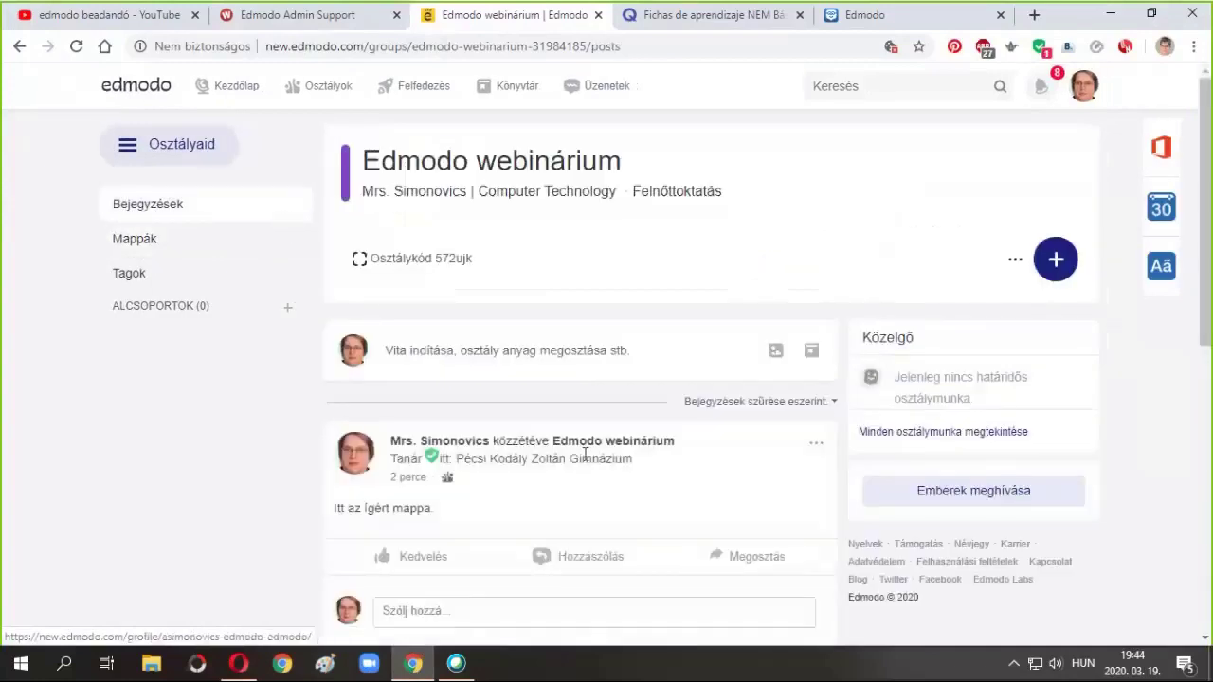
{"action": "scroll", "coordinate": [585, 455], "scroll_direction": "down", "scroll_amount": 1}
{"action": "scroll", "coordinate": [585, 455], "scroll_direction": "down", "scroll_amount": 4}
{"action": "scroll", "coordinate": [585, 446], "scroll_direction": "up", "scroll_amount": 4}
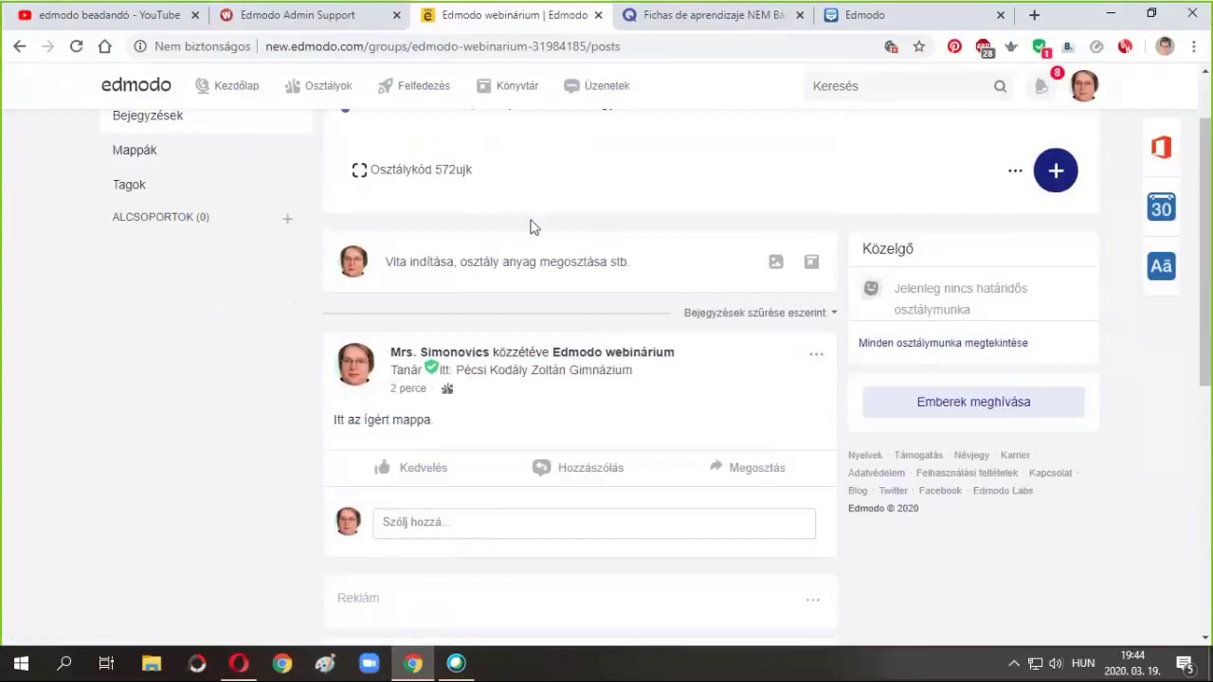
{"action": "scroll", "coordinate": [1066, 204], "scroll_direction": "up", "scroll_amount": 1}
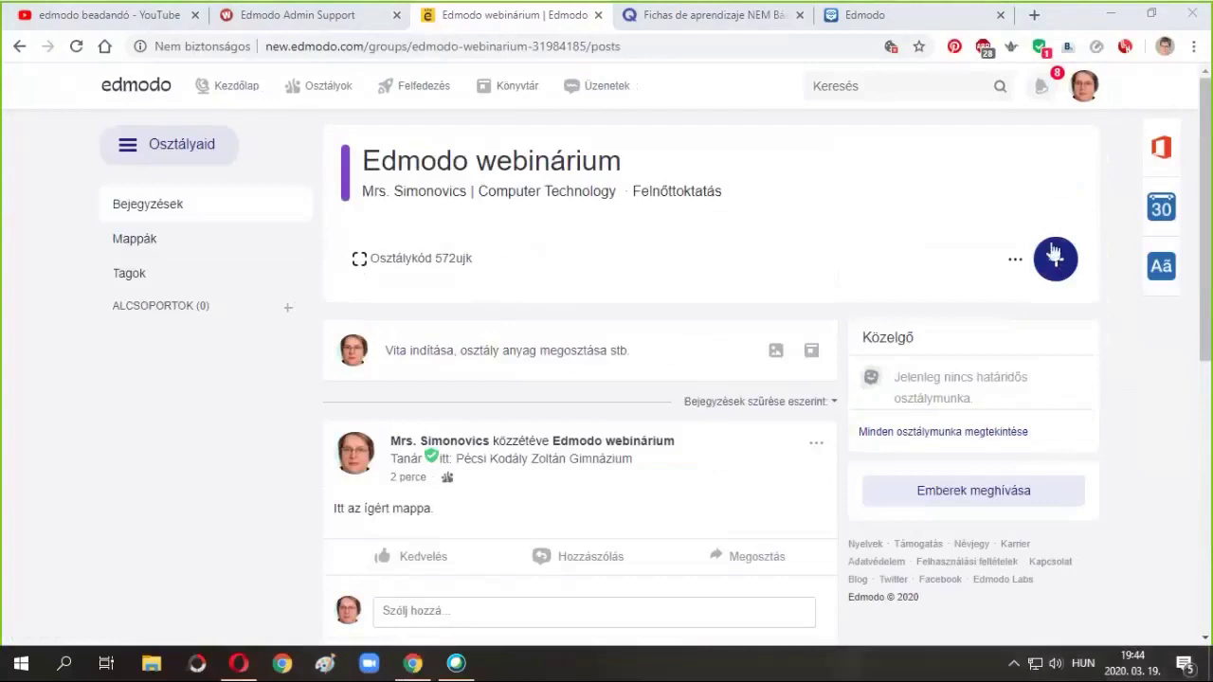
{"action": "left_click", "coordinate": [1015, 257]}
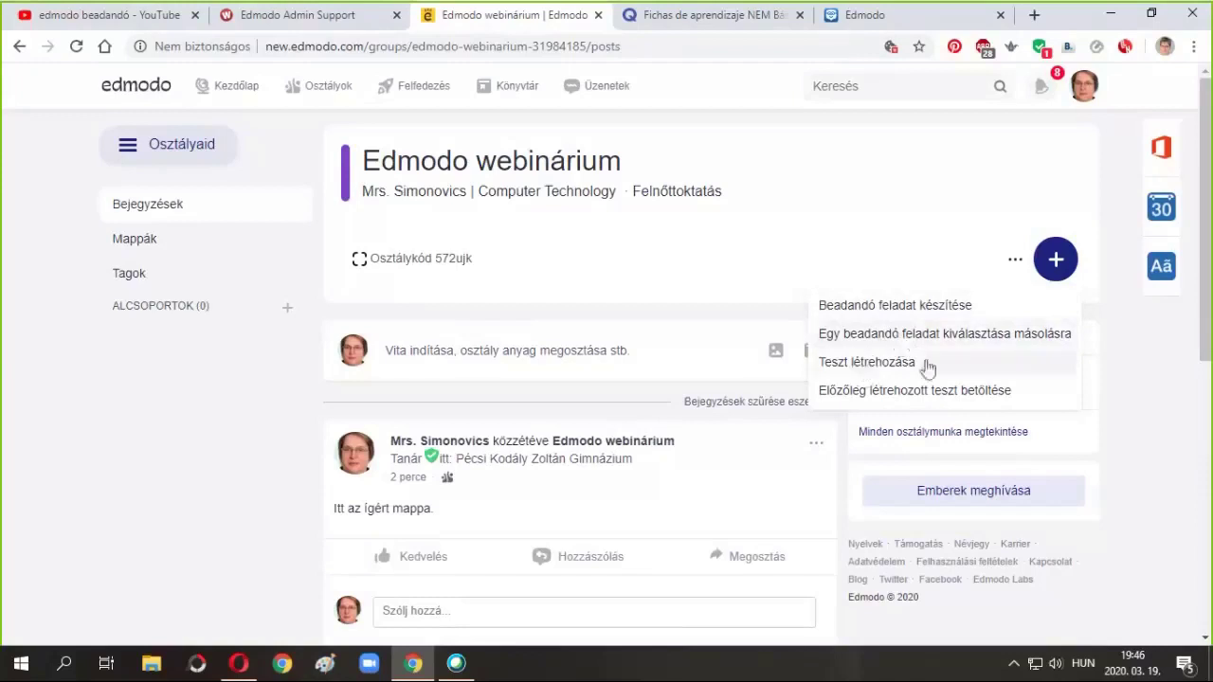
Copy the existing Érettségi levél assignment using 'Egy beadandó feladat kiválasztása másolásra'
{"action": "left_click", "coordinate": [895, 338]}
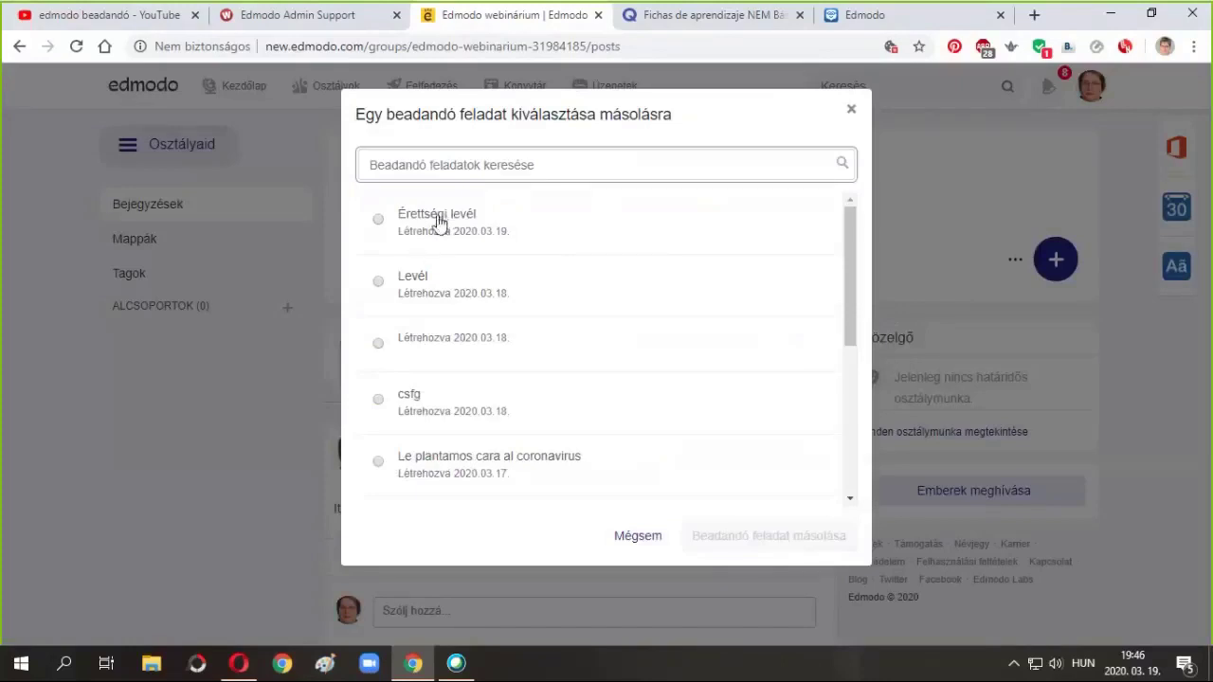
{"action": "left_click", "coordinate": [490, 231]}
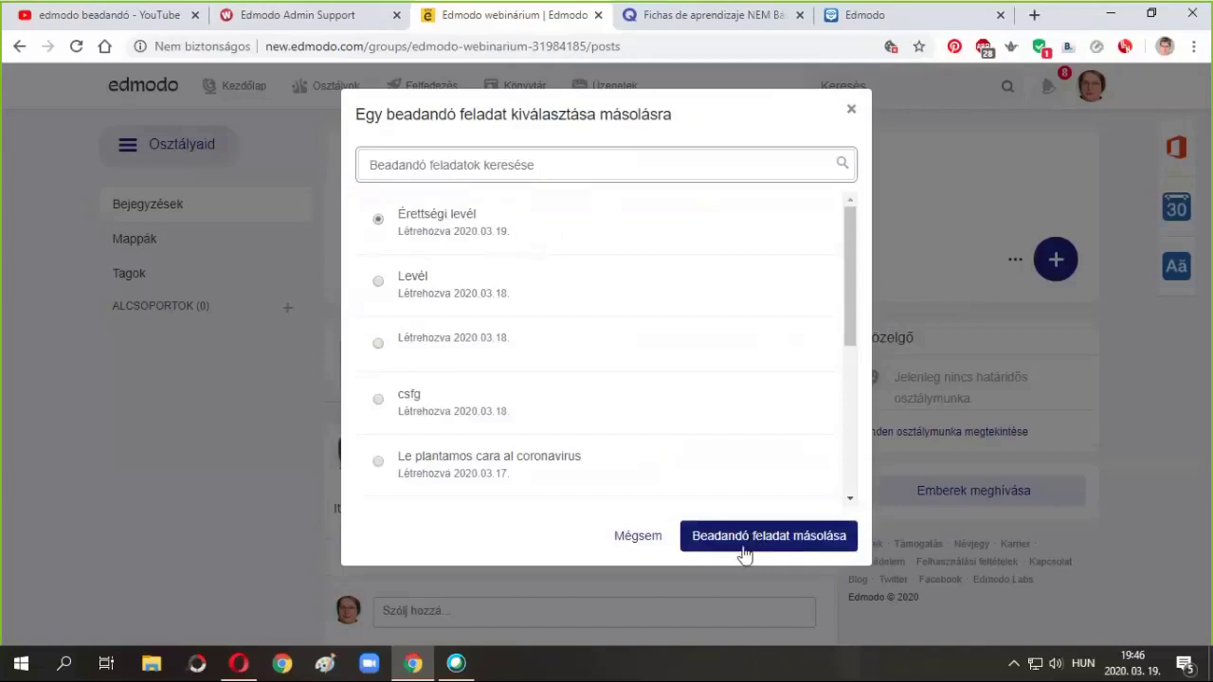
{"action": "left_click", "coordinate": [746, 551]}
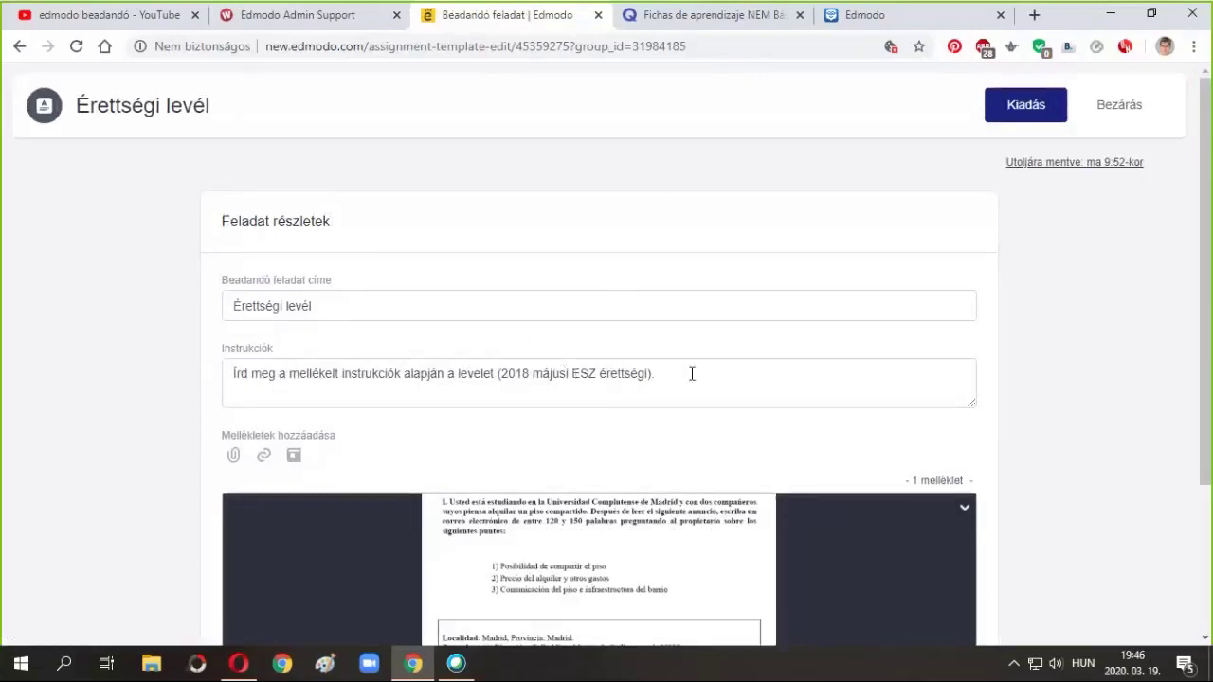
{"action": "scroll", "coordinate": [663, 372], "scroll_direction": "down", "scroll_amount": 2}
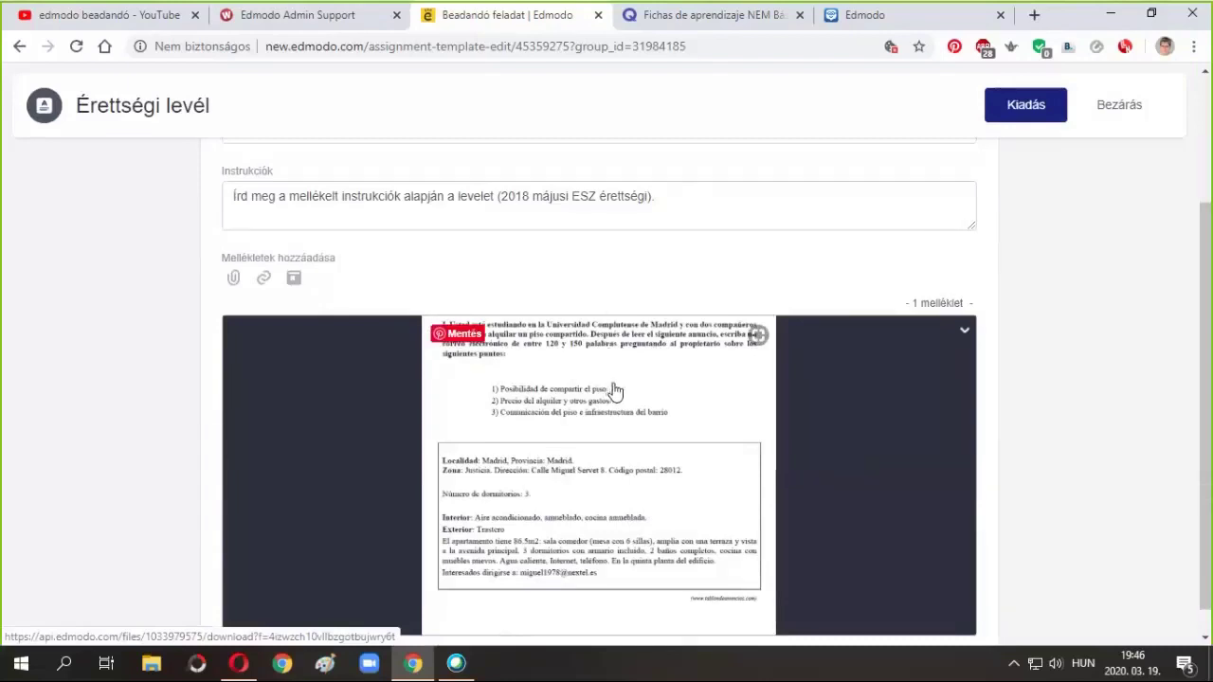
{"action": "scroll", "coordinate": [614, 389], "scroll_direction": "down", "scroll_amount": 1}
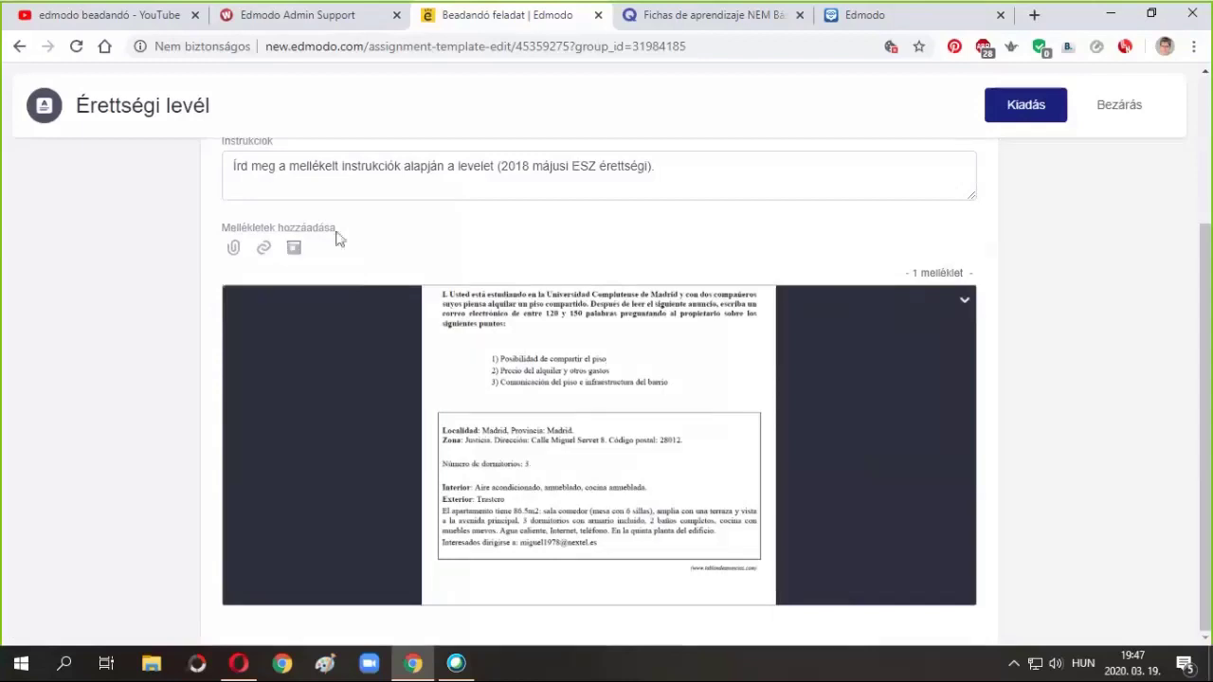
{"action": "scroll", "coordinate": [648, 254], "scroll_direction": "up", "scroll_amount": 1}
{"action": "scroll", "coordinate": [648, 254], "scroll_direction": "up", "scroll_amount": 1}
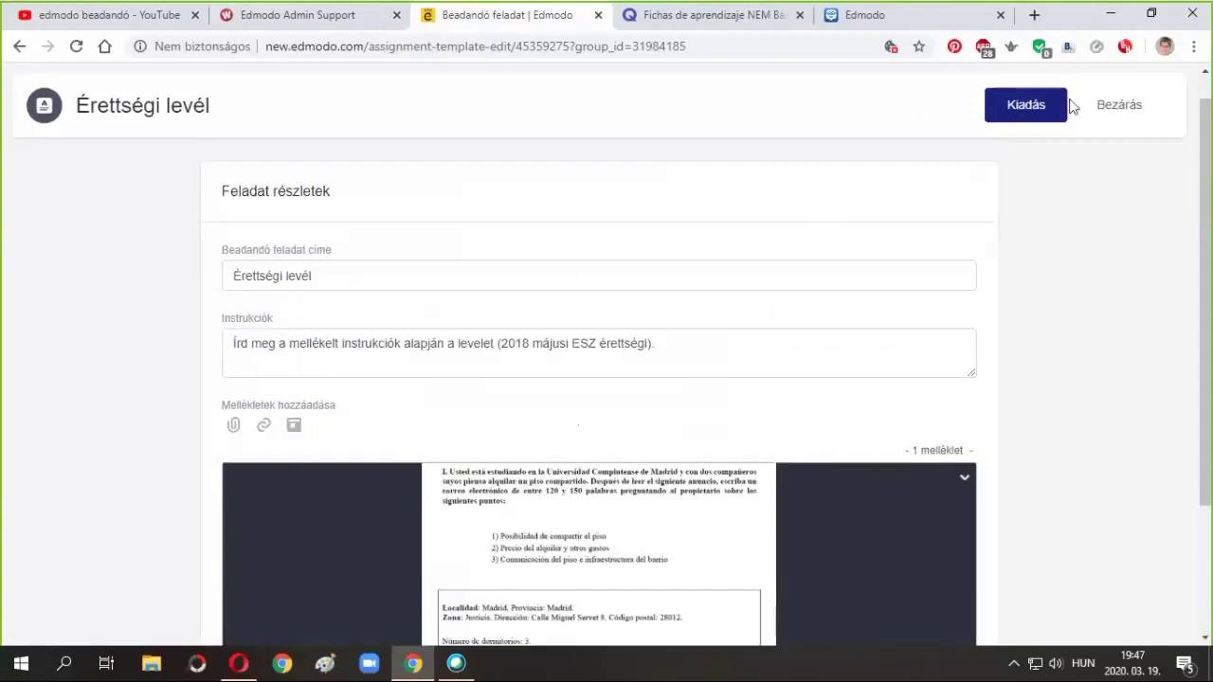
Assign Érettségi levél to Edmodo webinárium with a deadline of 03/26/2020, 12:00 PM
{"action": "left_click", "coordinate": [1015, 112]}
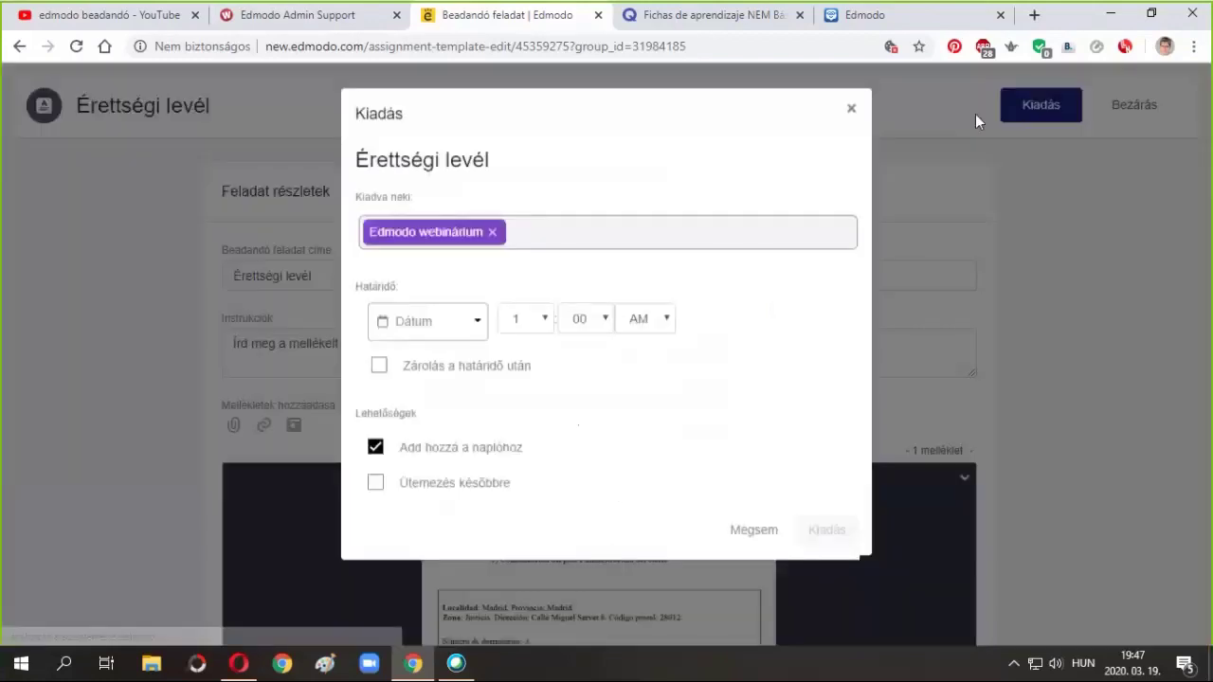
{"action": "left_click", "coordinate": [536, 237]}
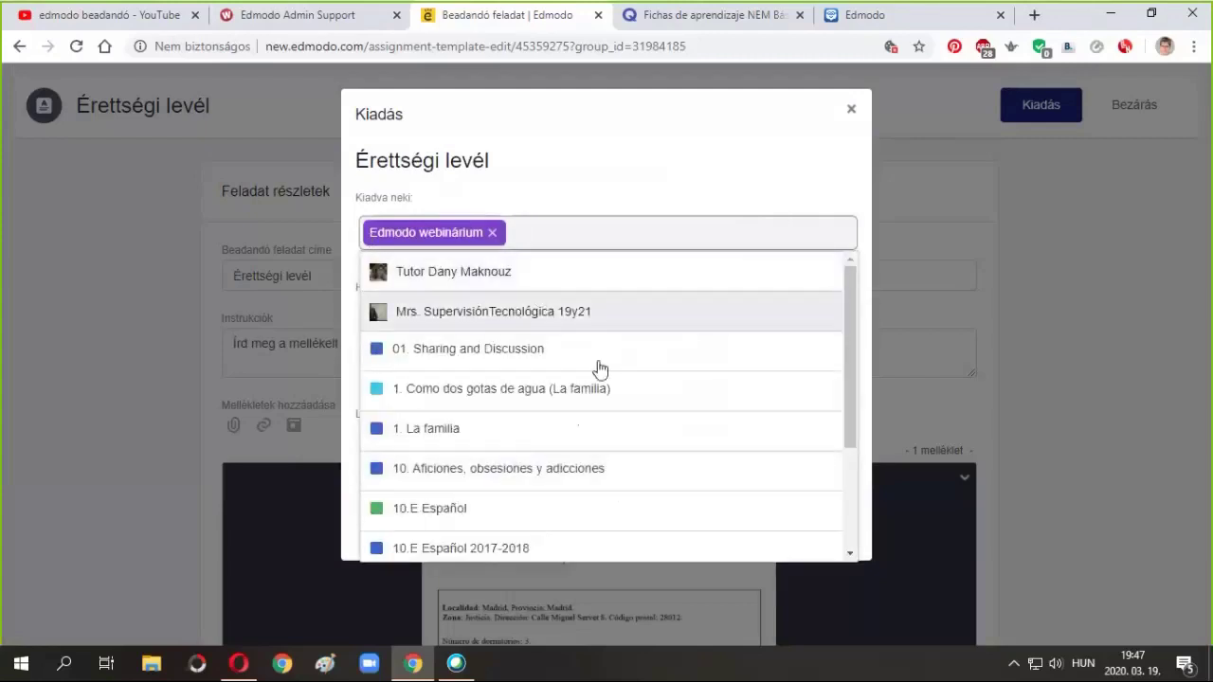
{"action": "left_click", "coordinate": [560, 174]}
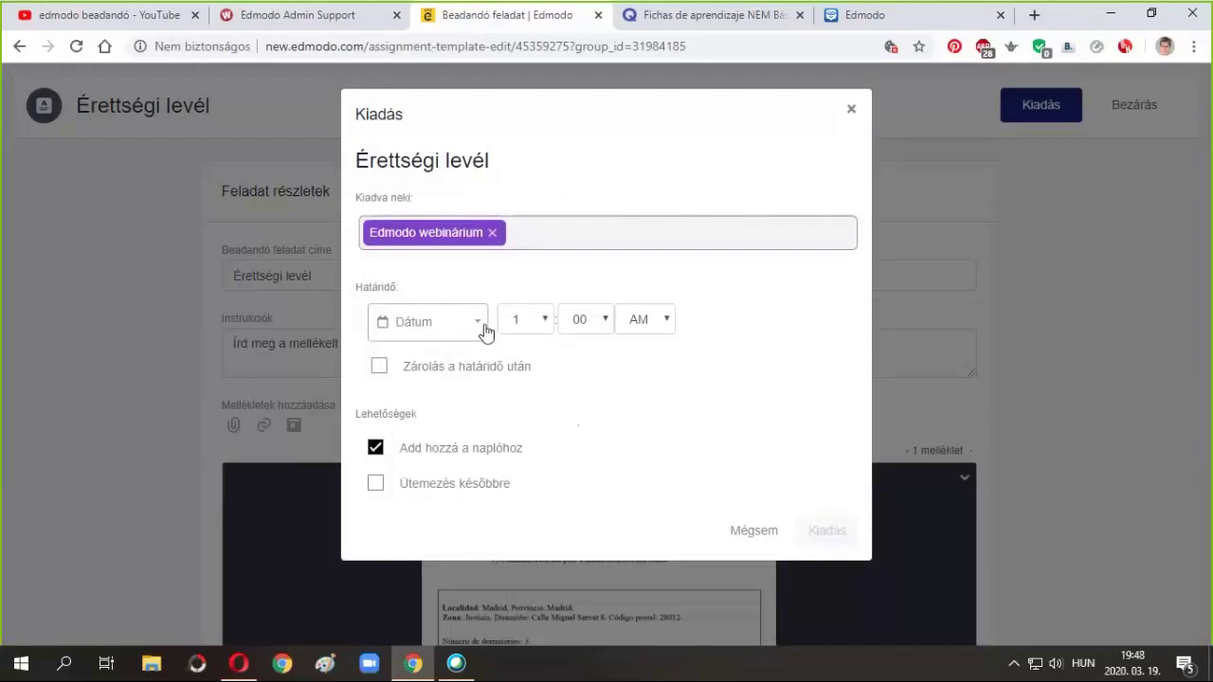
{"action": "left_click", "coordinate": [479, 328]}
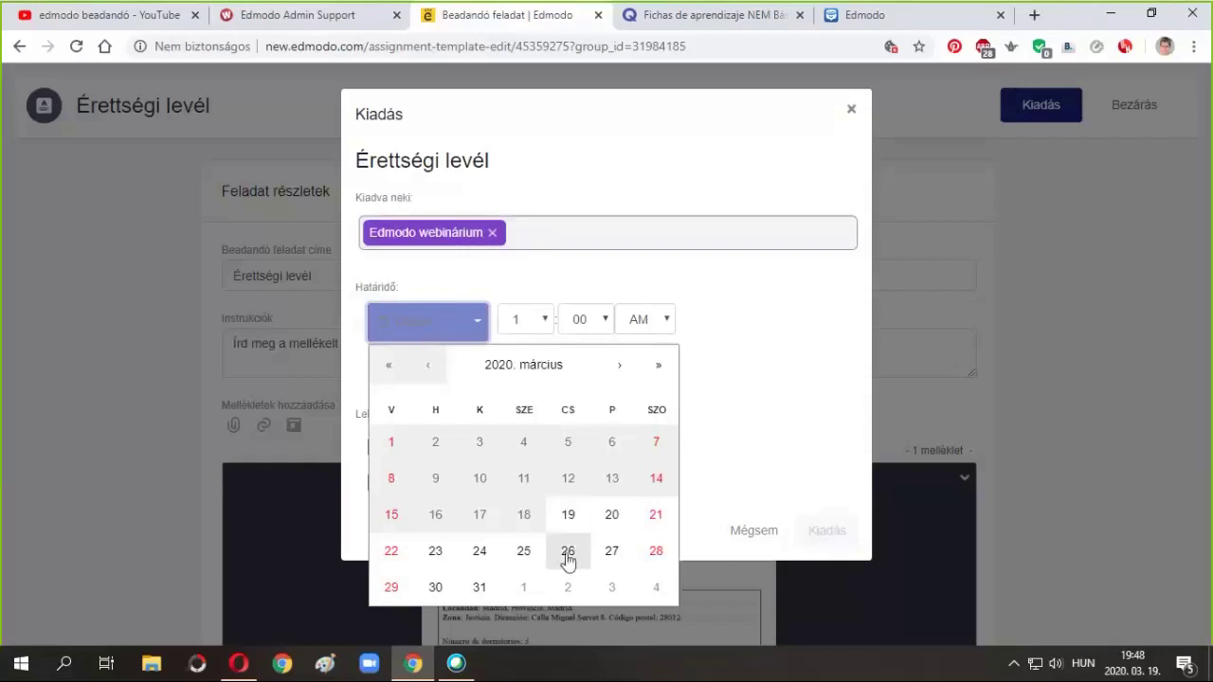
{"action": "left_click", "coordinate": [568, 552]}
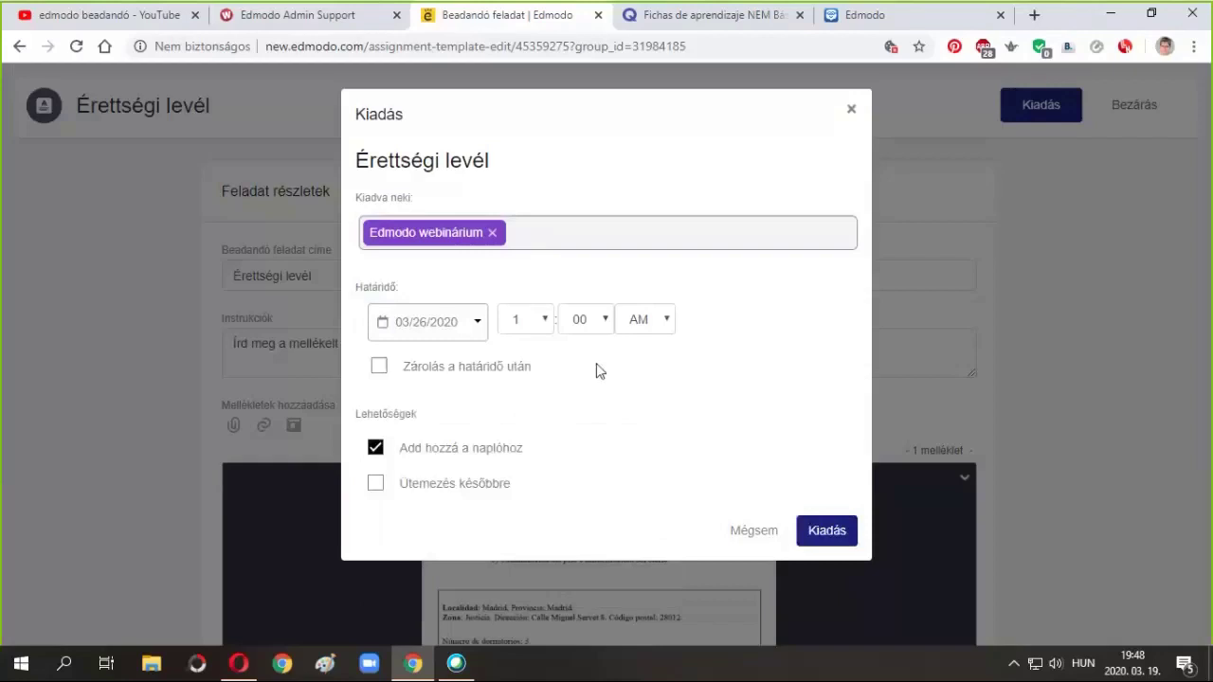
{"action": "left_click", "coordinate": [546, 332]}
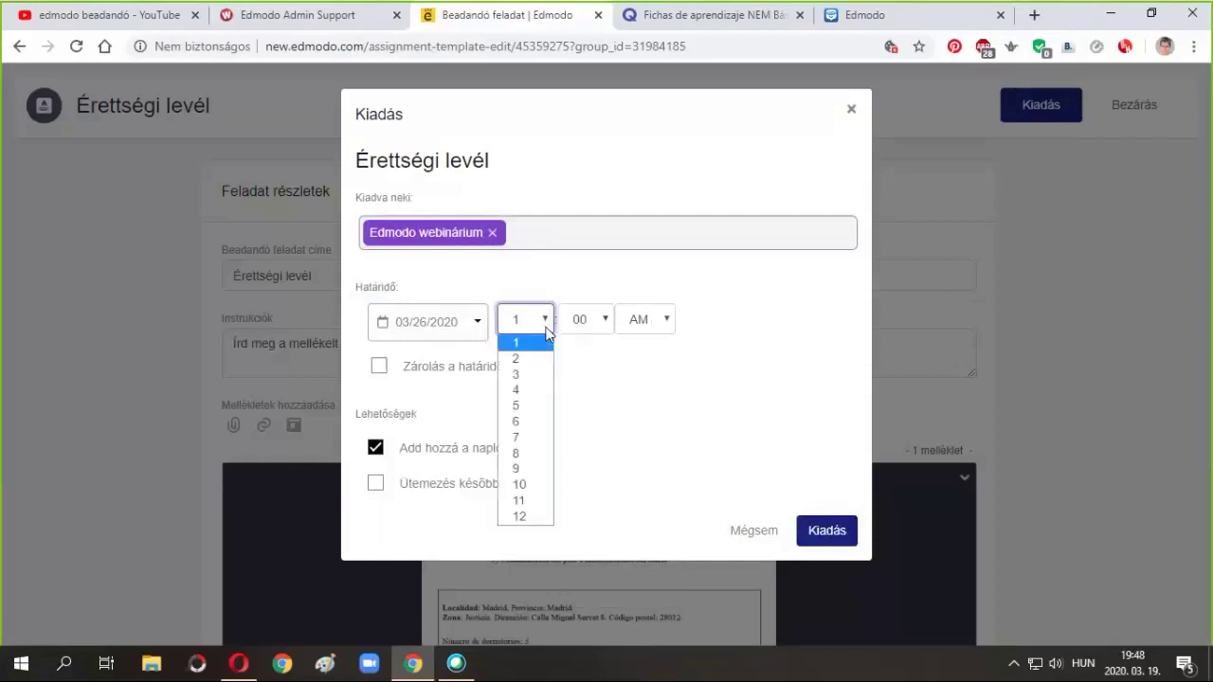
{"action": "left_click", "coordinate": [523, 518]}
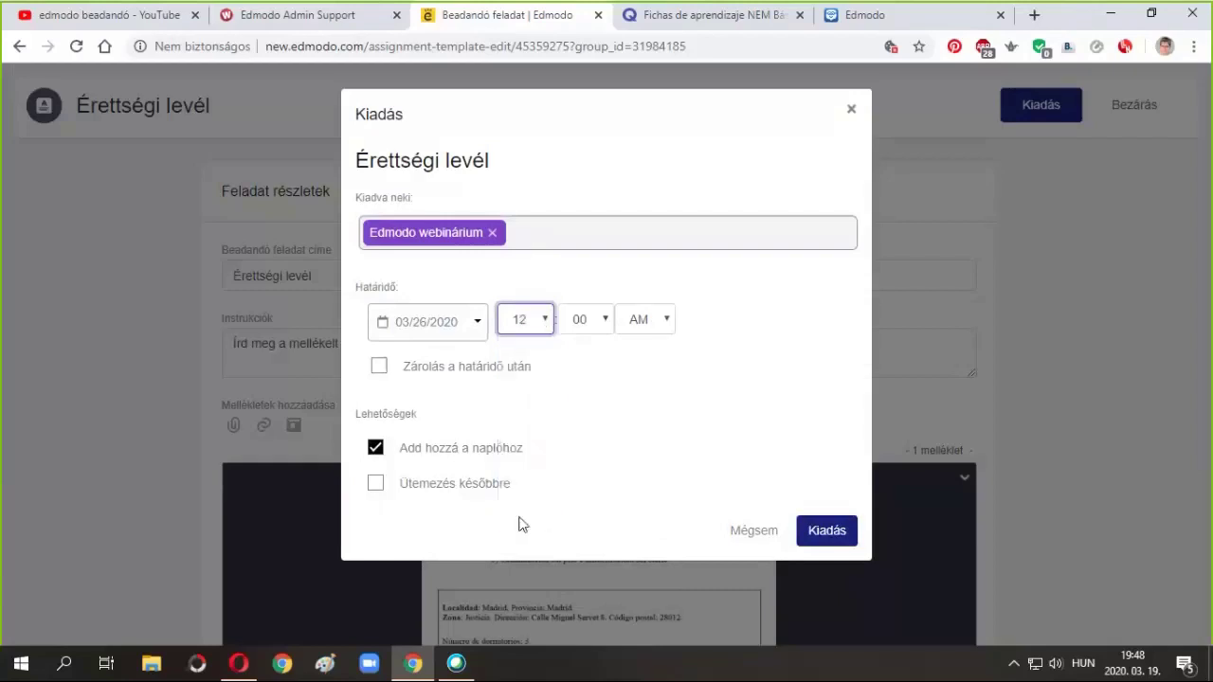
{"action": "left_click", "coordinate": [667, 322]}
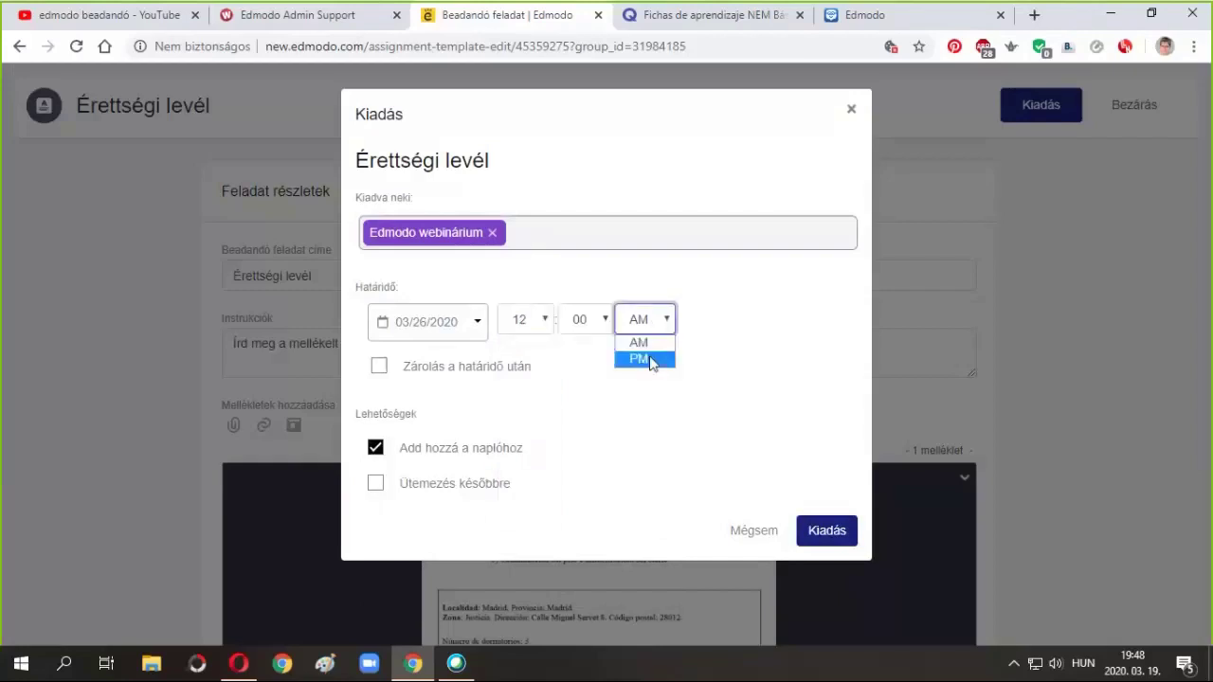
{"action": "left_click", "coordinate": [639, 360]}
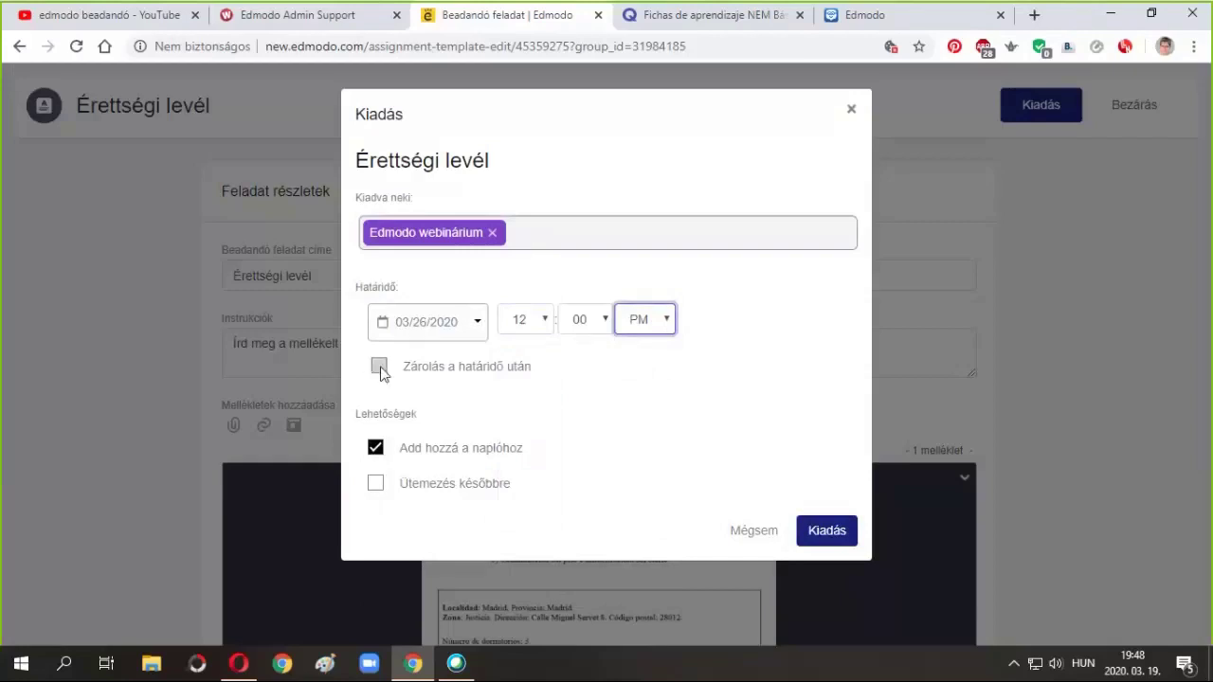
Lock late submissions, drop the March 20 8:00 schedule, and assign Érettségi levél immediately
{"action": "left_click", "coordinate": [380, 369]}
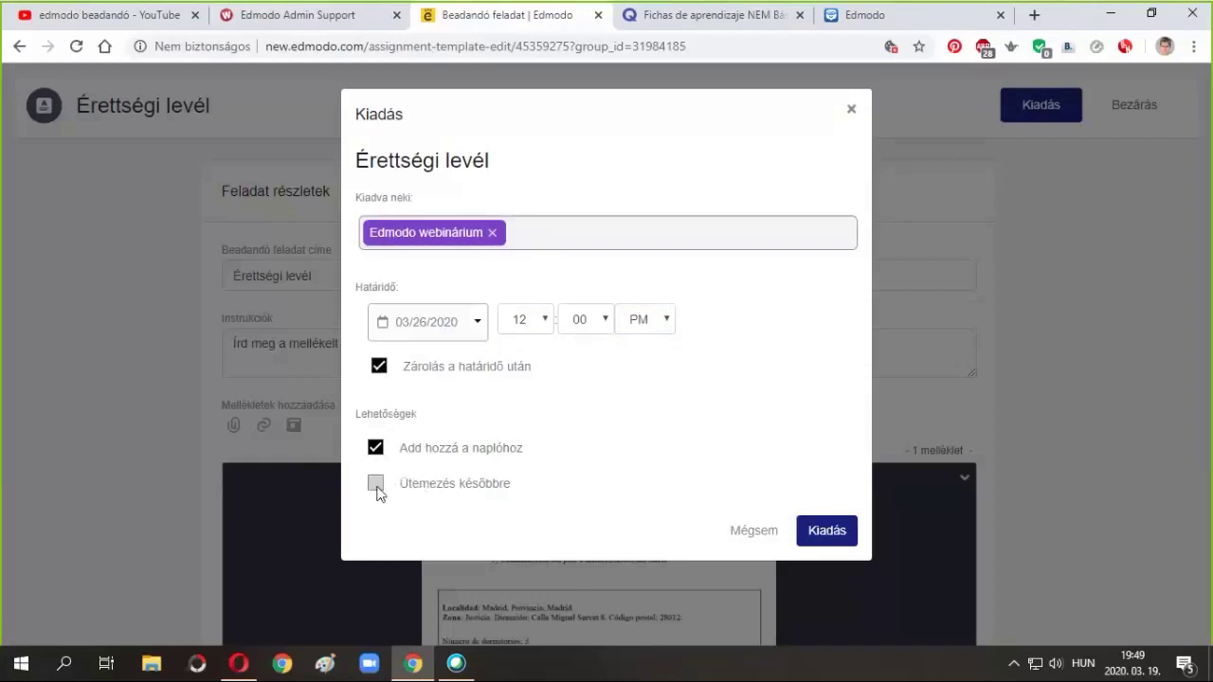
{"action": "left_click", "coordinate": [376, 485]}
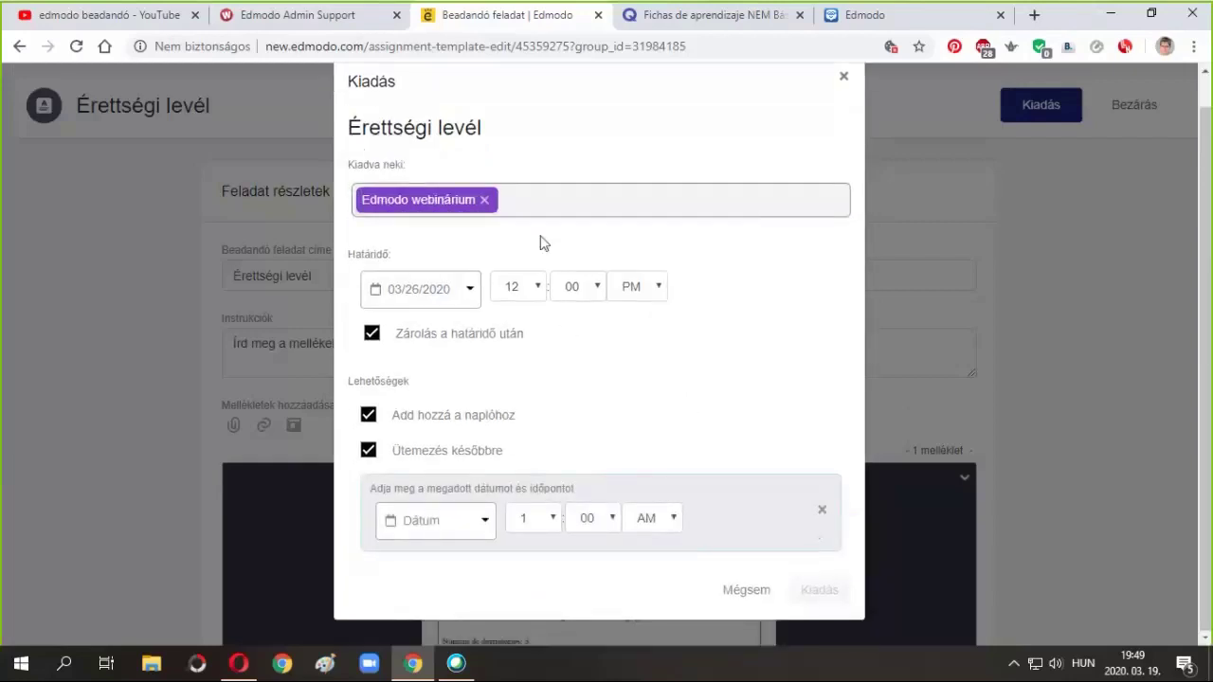
{"action": "left_click", "coordinate": [485, 531]}
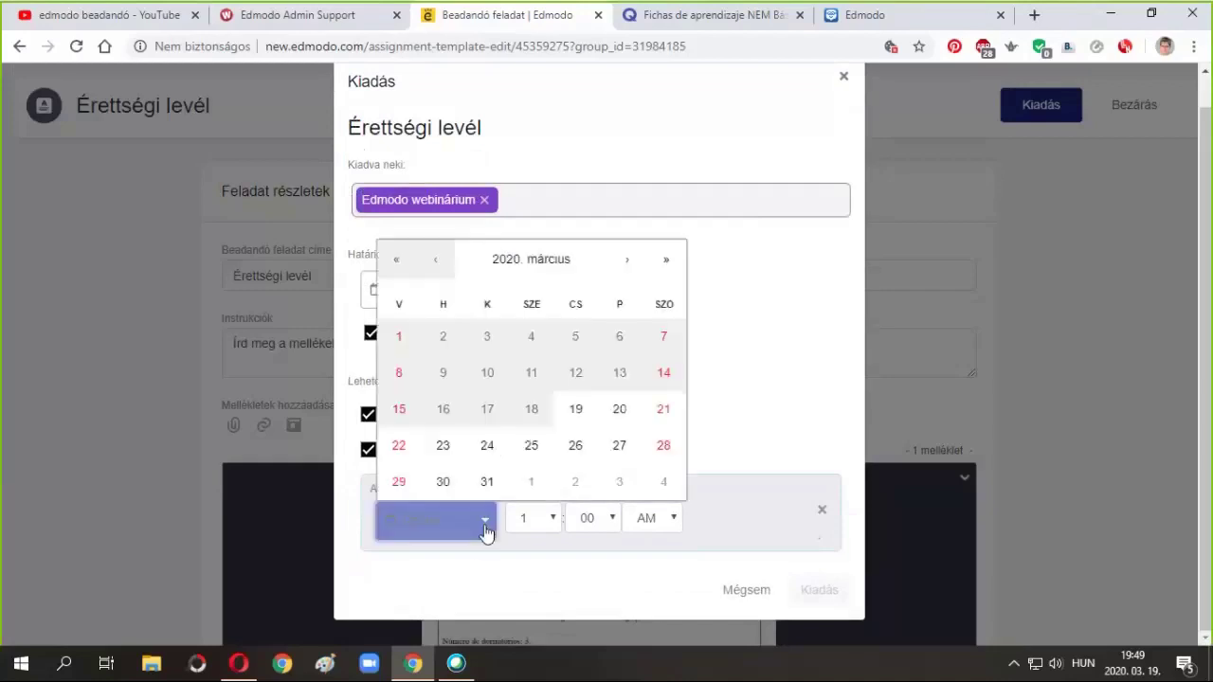
{"action": "left_click", "coordinate": [621, 409]}
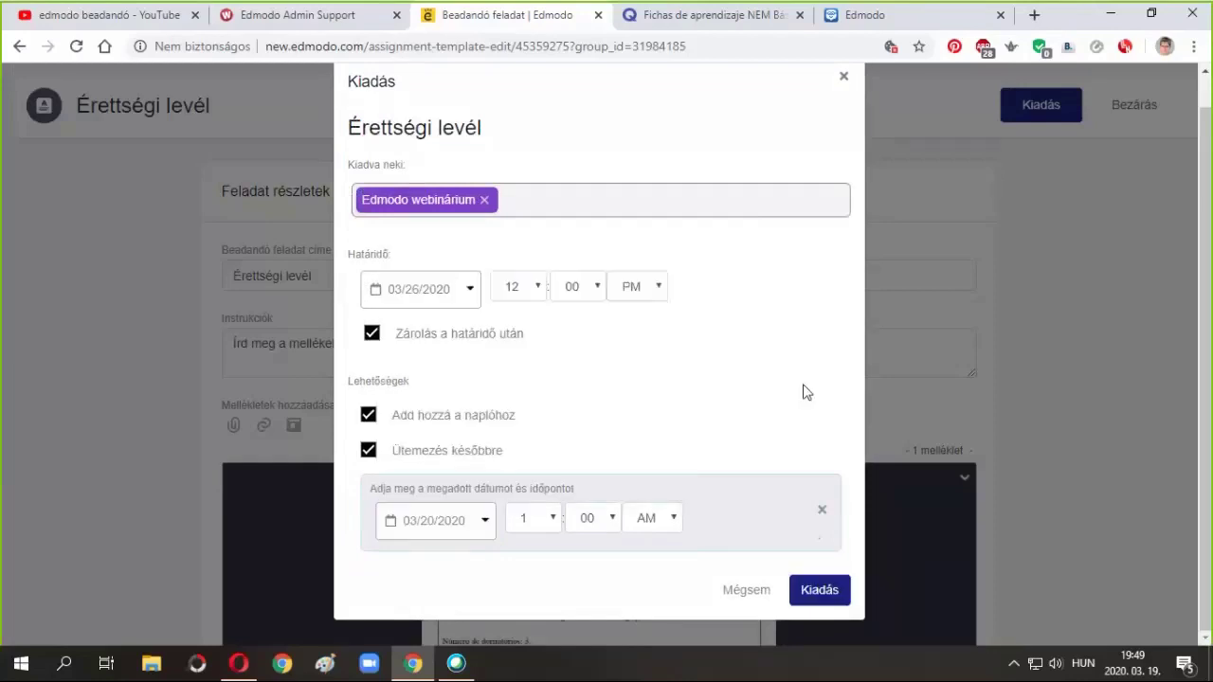
{"action": "left_click", "coordinate": [554, 523]}
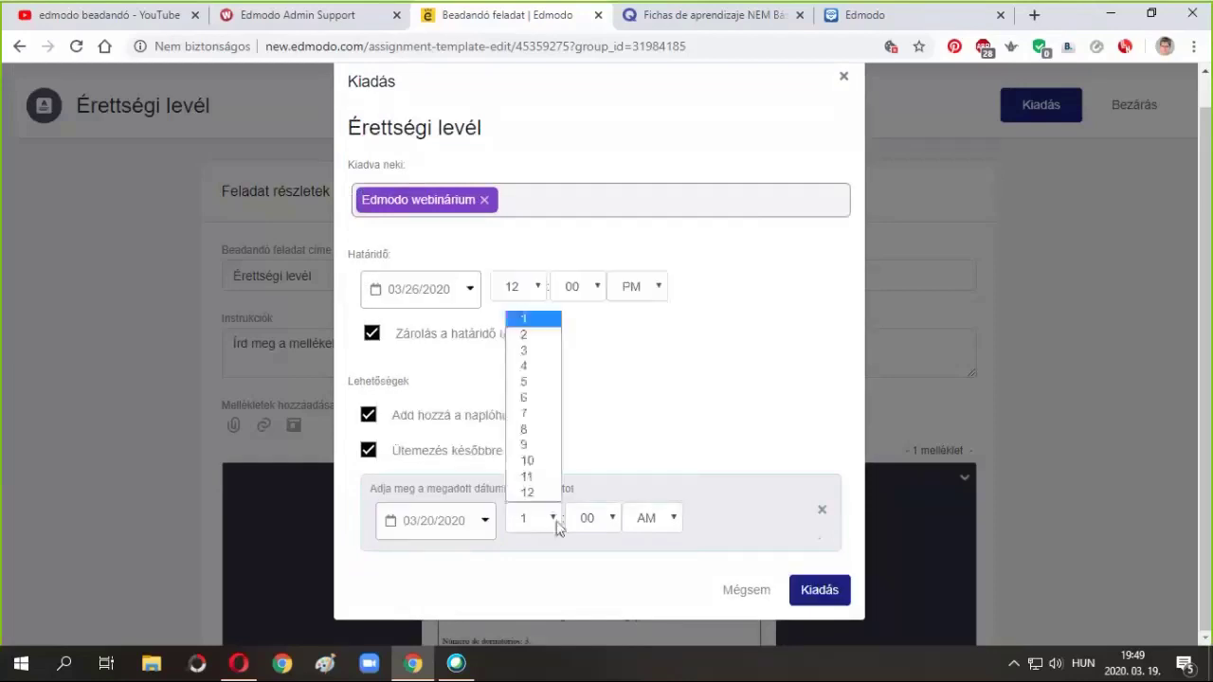
{"action": "left_click", "coordinate": [528, 428]}
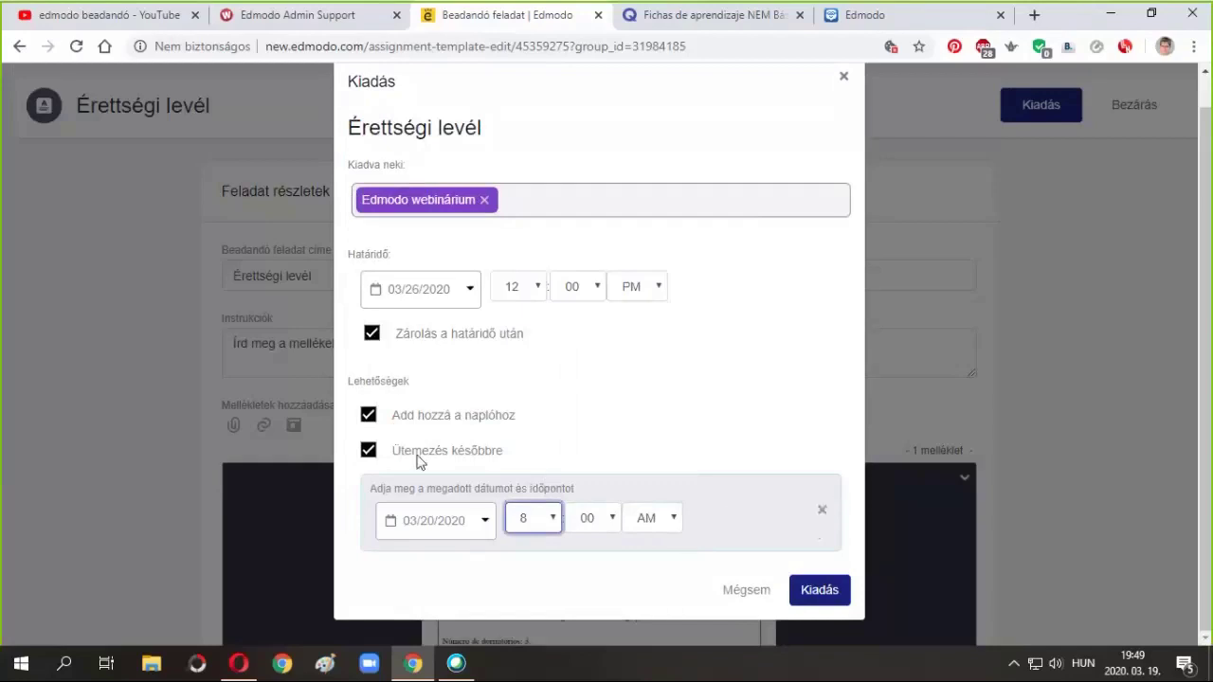
{"action": "left_click", "coordinate": [368, 452]}
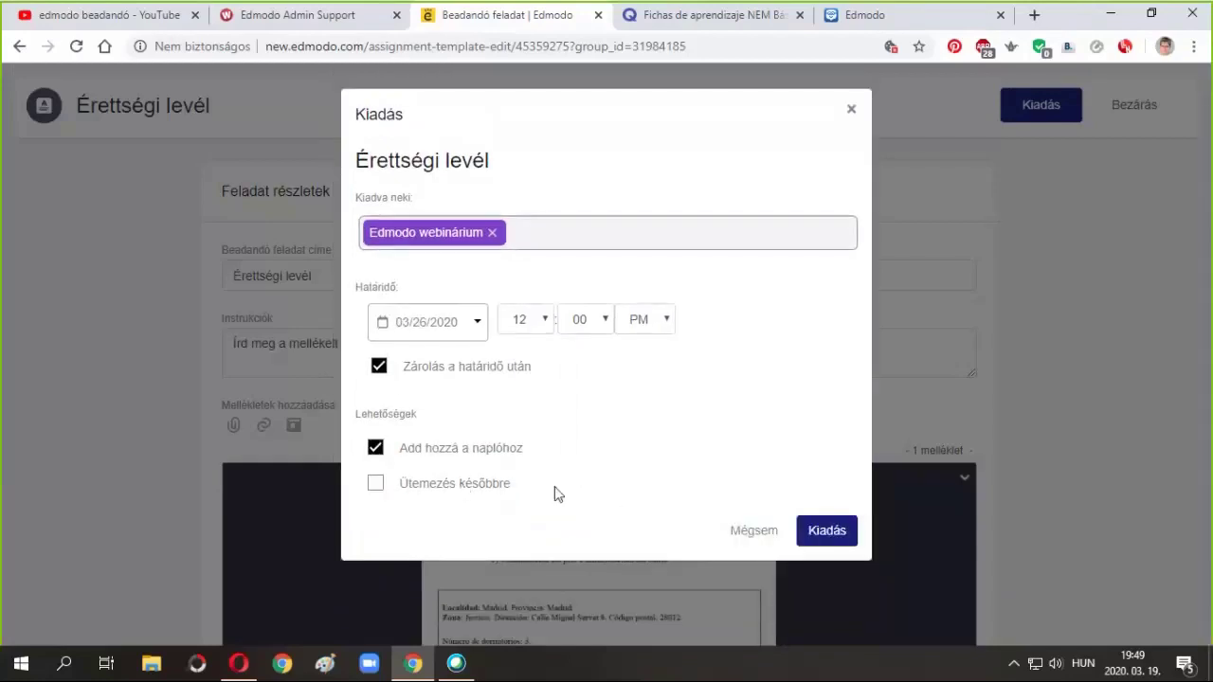
{"action": "left_click", "coordinate": [831, 533]}
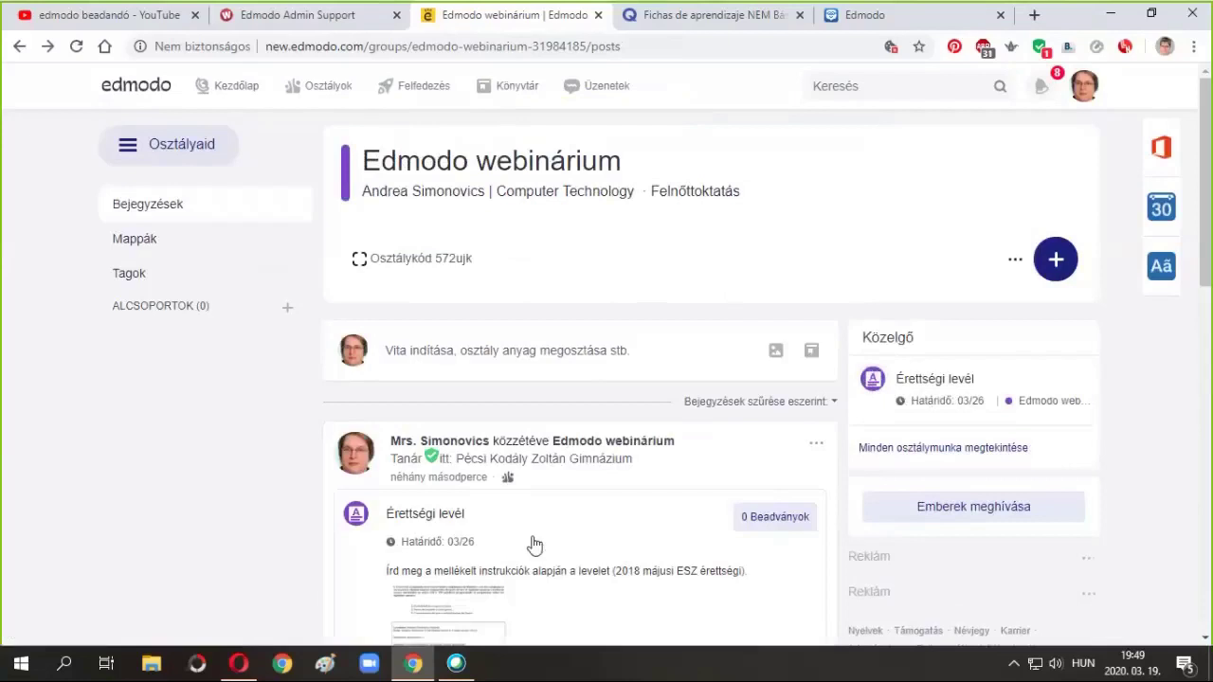
{"action": "scroll", "coordinate": [612, 517], "scroll_direction": "down", "scroll_amount": 1}
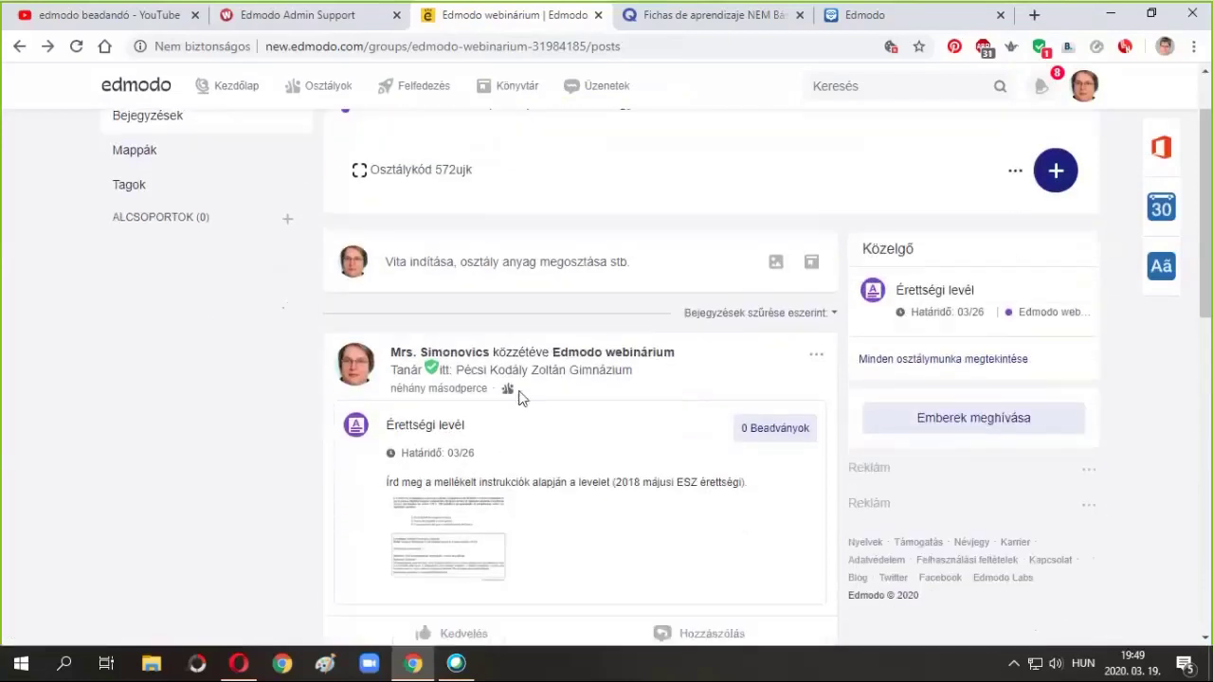
{"action": "scroll", "coordinate": [646, 397], "scroll_direction": "down", "scroll_amount": 3}
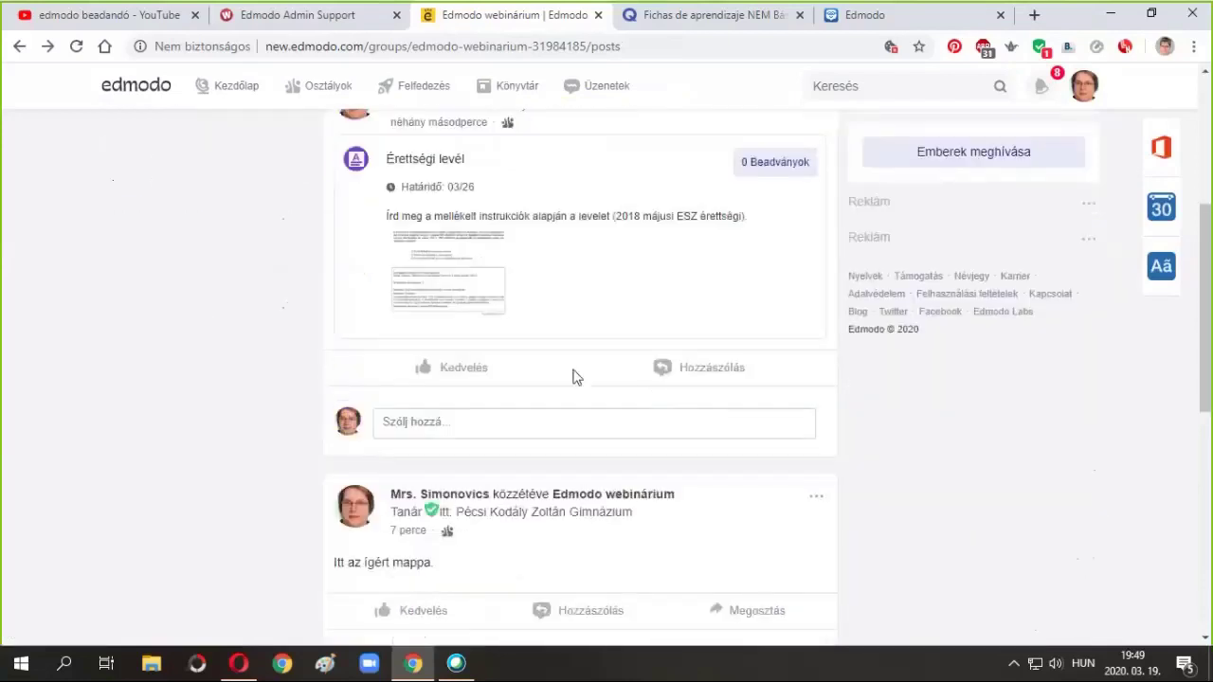
{"action": "scroll", "coordinate": [477, 240], "scroll_direction": "up", "scroll_amount": 2}
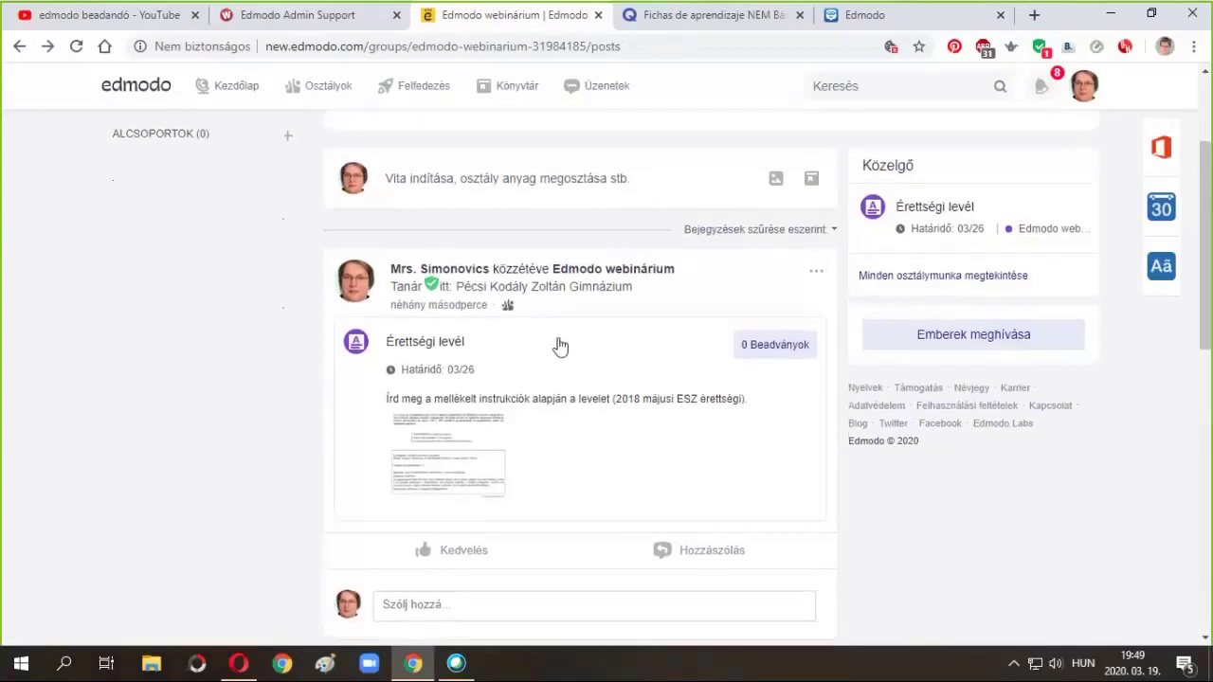
{"action": "scroll", "coordinate": [560, 347], "scroll_direction": "up", "scroll_amount": 2}
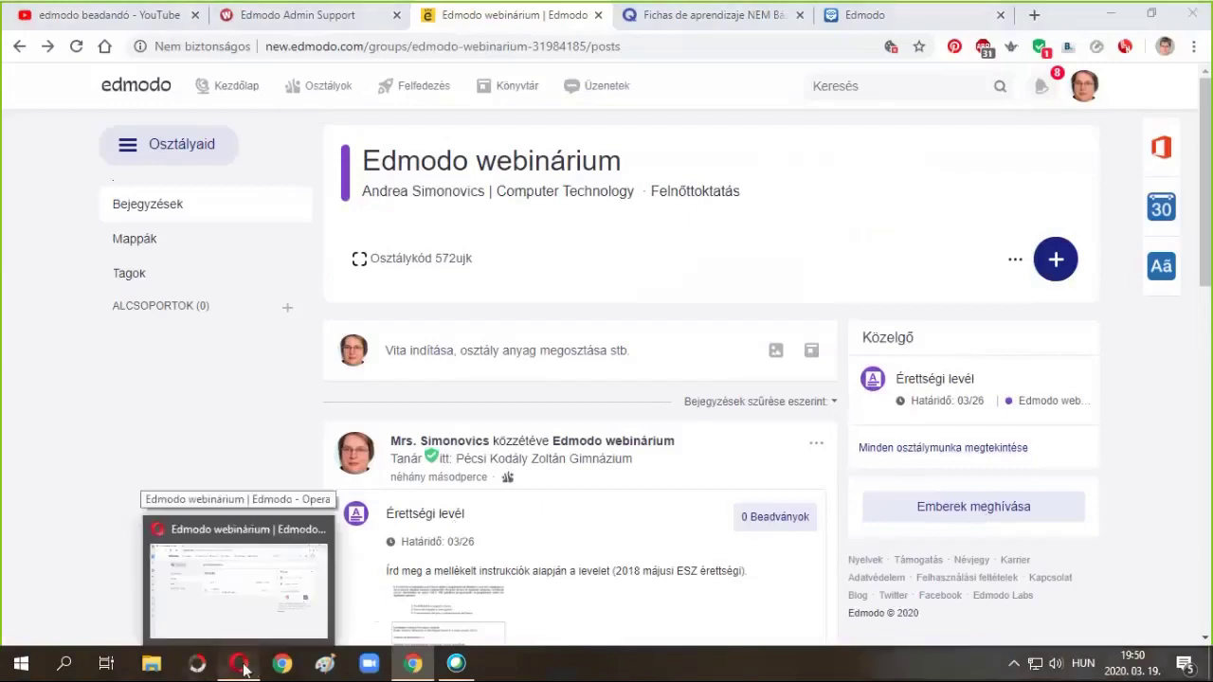
In the Opera window, reload the class folders page and go to the Kezdőlap home feed
{"action": "left_click", "coordinate": [245, 669]}
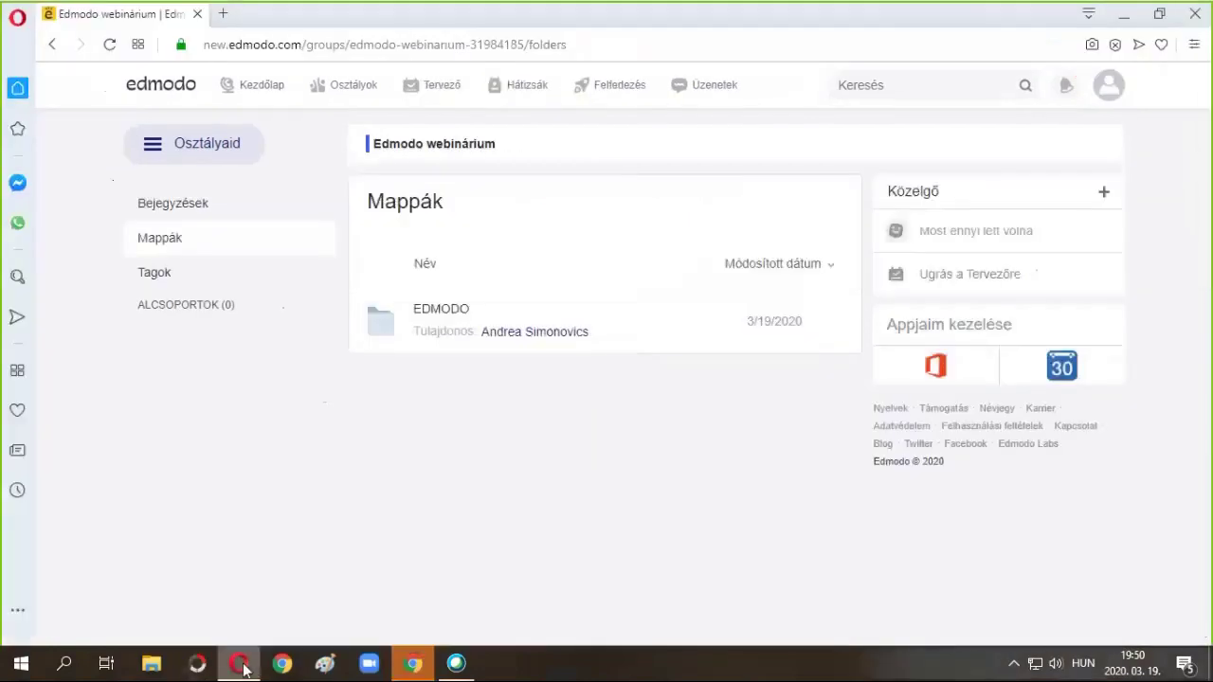
{"action": "left_click", "coordinate": [110, 47]}
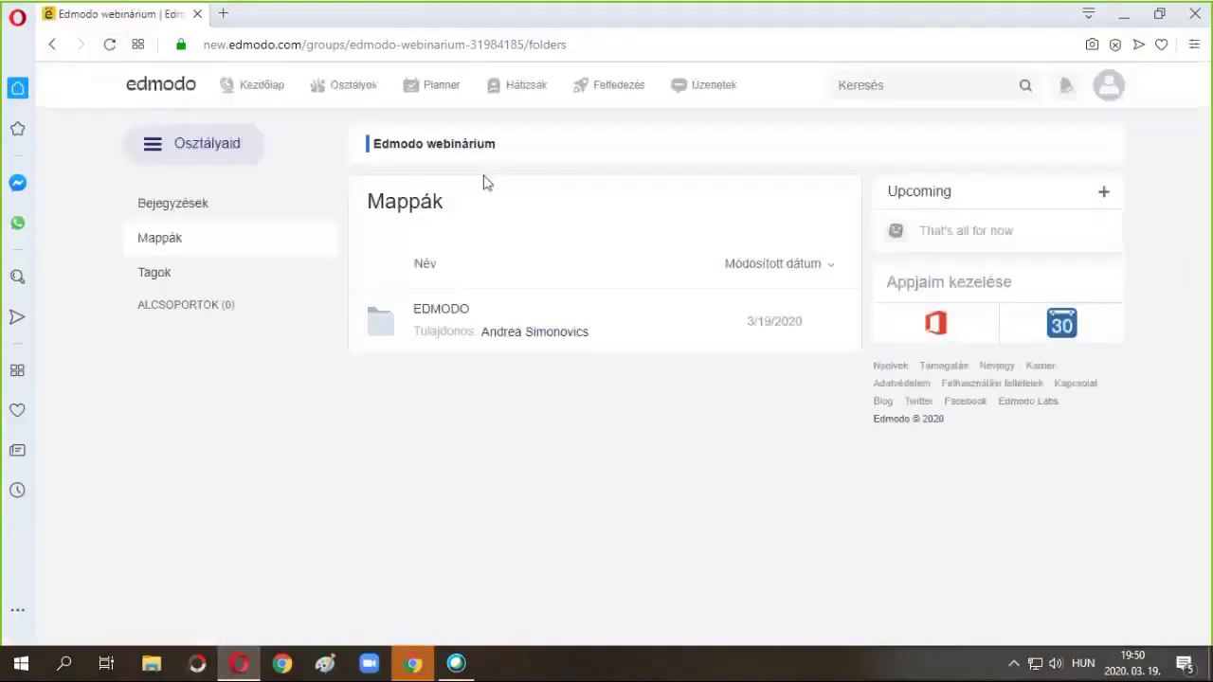
{"action": "left_click", "coordinate": [252, 89]}
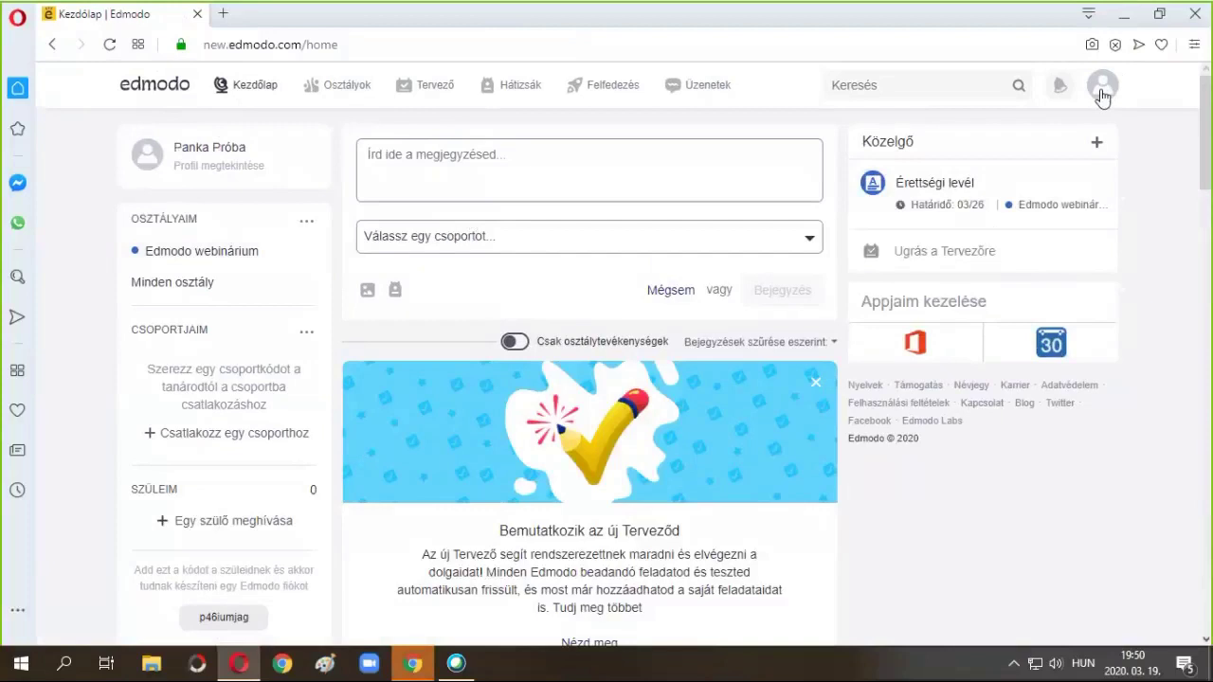
Sign out via Kijelentkezés, then sign back in with another saved username and its password
{"action": "left_click", "coordinate": [1102, 90]}
{"action": "left_click", "coordinate": [1014, 238]}
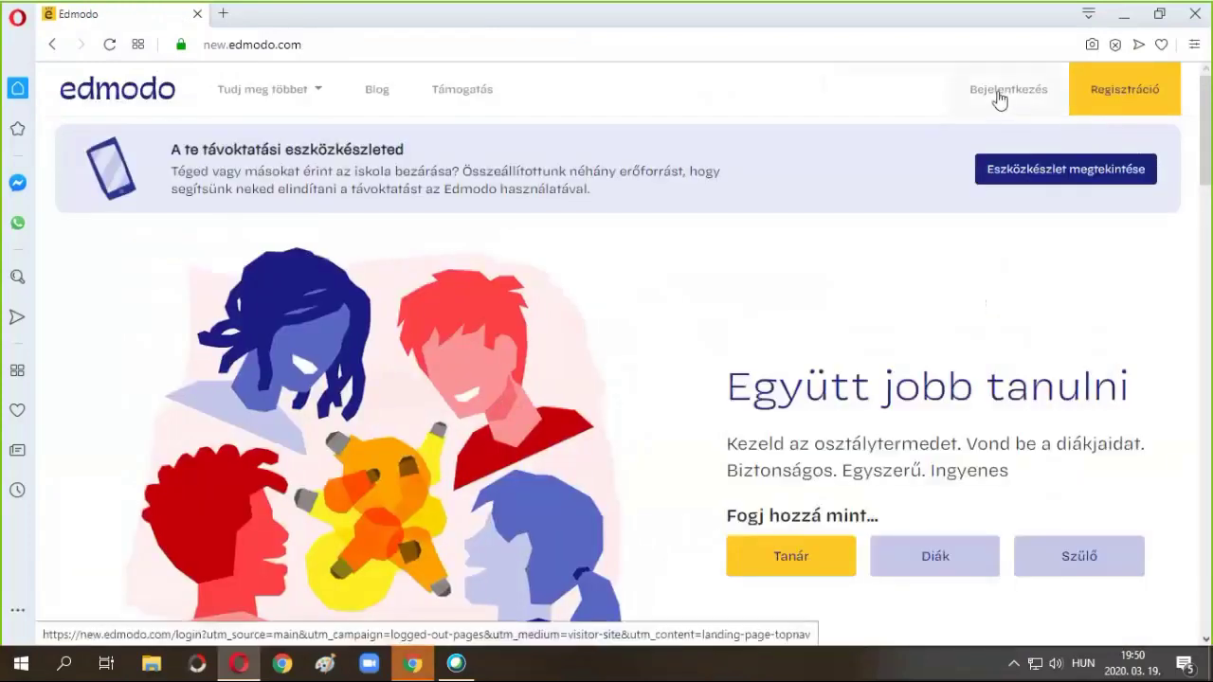
{"action": "left_click", "coordinate": [999, 91]}
{"action": "left_click", "coordinate": [482, 409]}
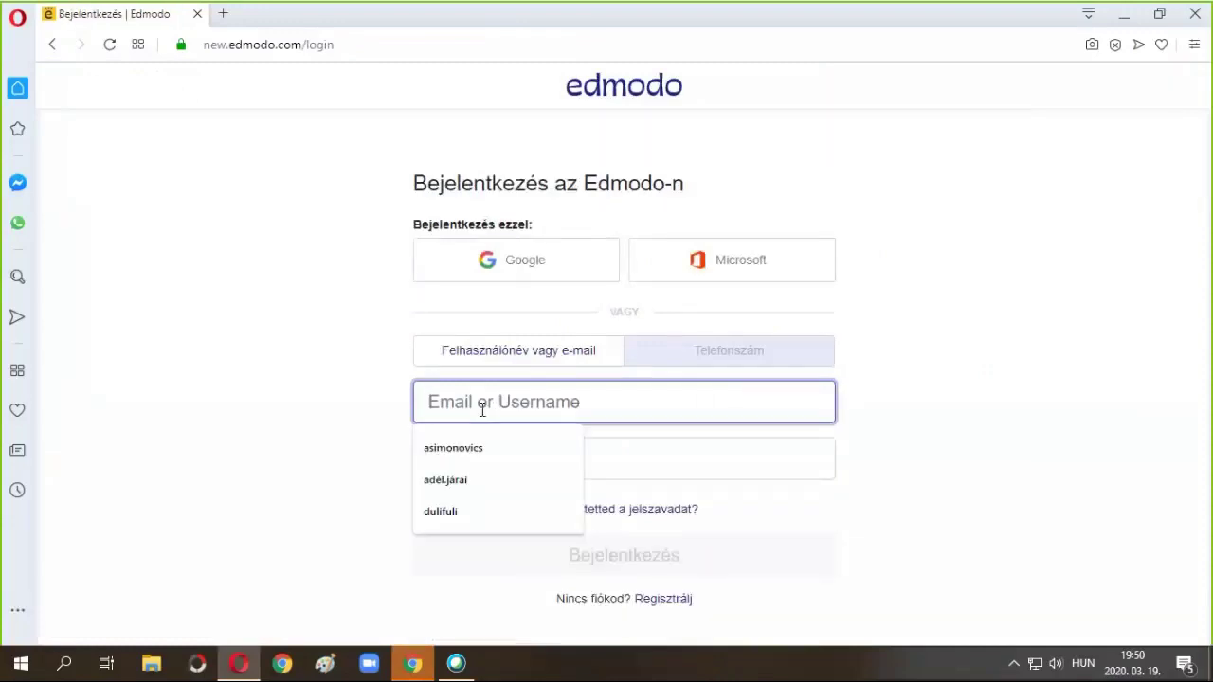
{"action": "left_click", "coordinate": [482, 512]}
{"action": "left_click", "coordinate": [475, 460]}
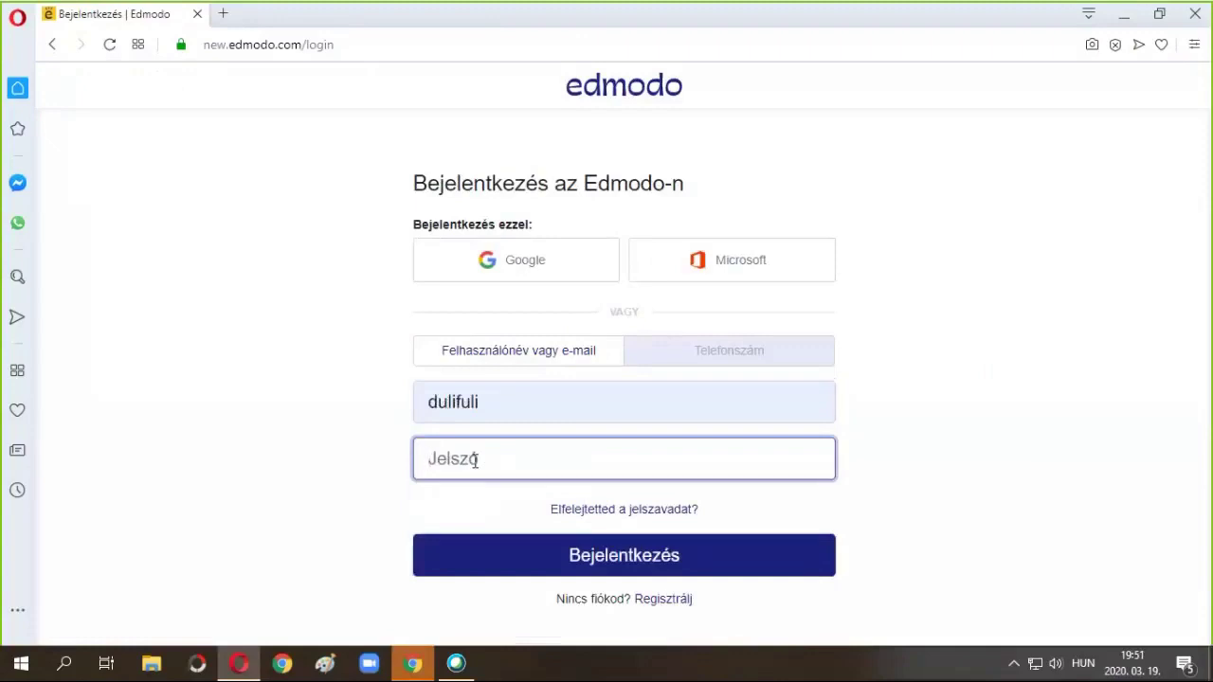
{"action": "type", "text": "•••••••••"}
{"action": "left_click", "coordinate": [594, 561]}
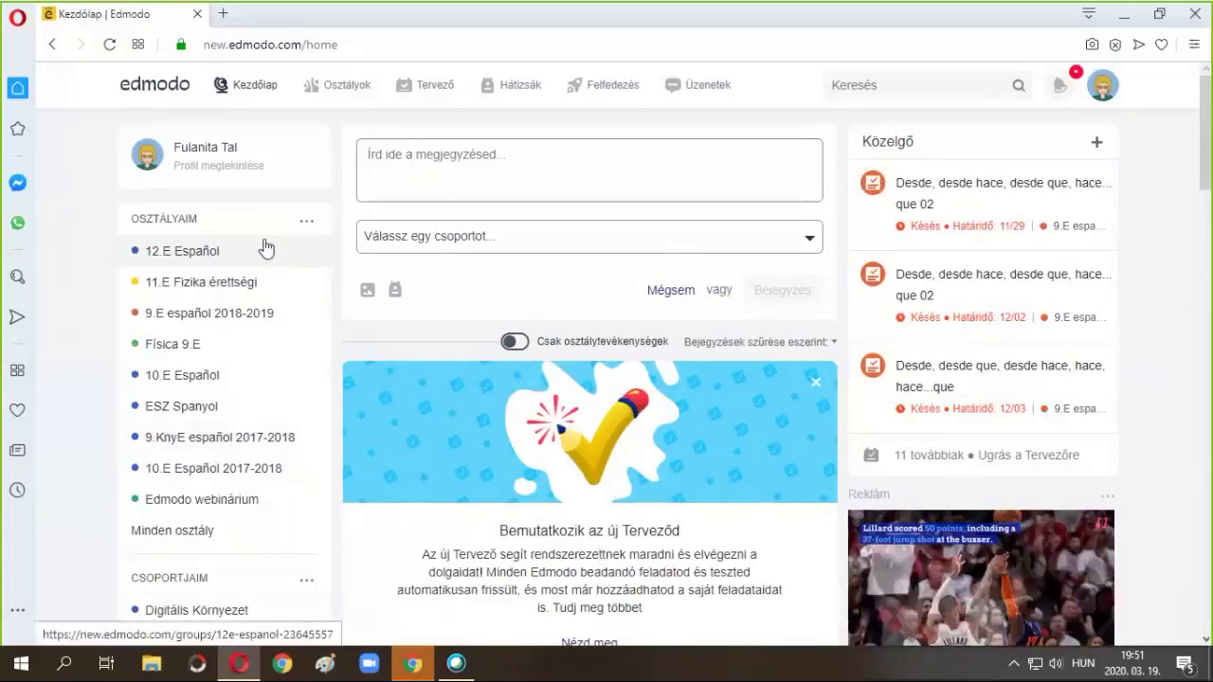
On the Osztályok page, drag the Edmodo webinárium card to the first position
{"action": "scroll", "coordinate": [225, 297], "scroll_direction": "down", "scroll_amount": 1}
{"action": "scroll", "coordinate": [225, 298], "scroll_direction": "down", "scroll_amount": 1}
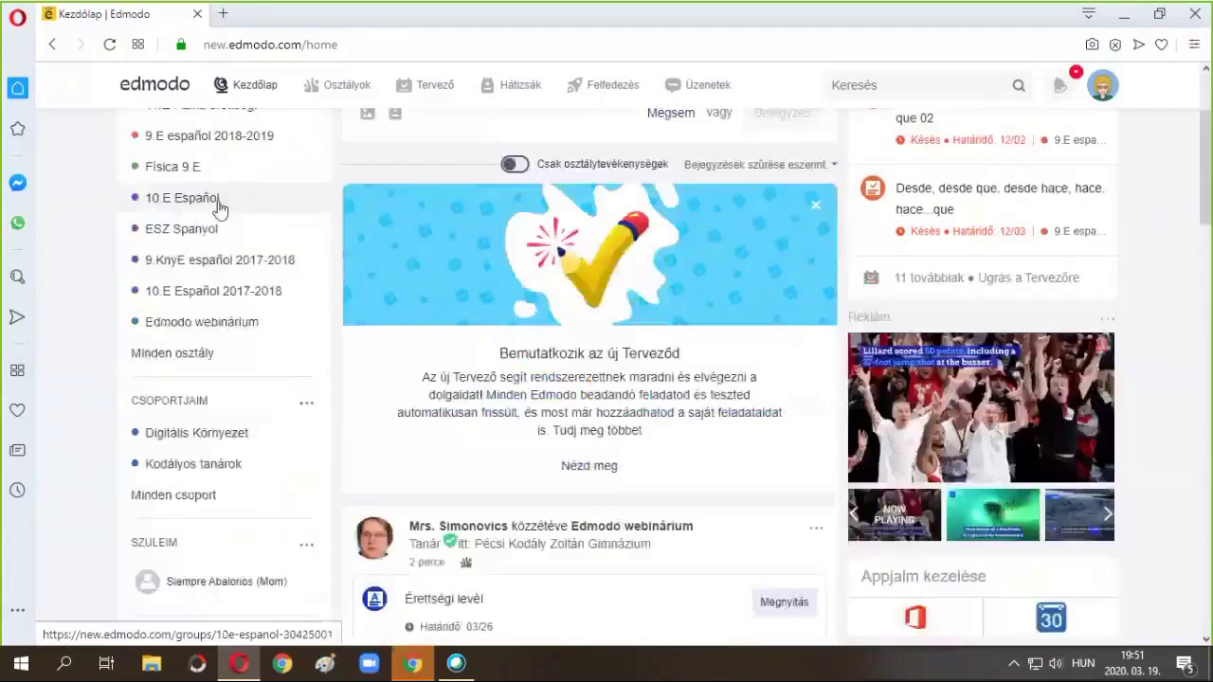
{"action": "scroll", "coordinate": [217, 203], "scroll_direction": "up", "scroll_amount": 2}
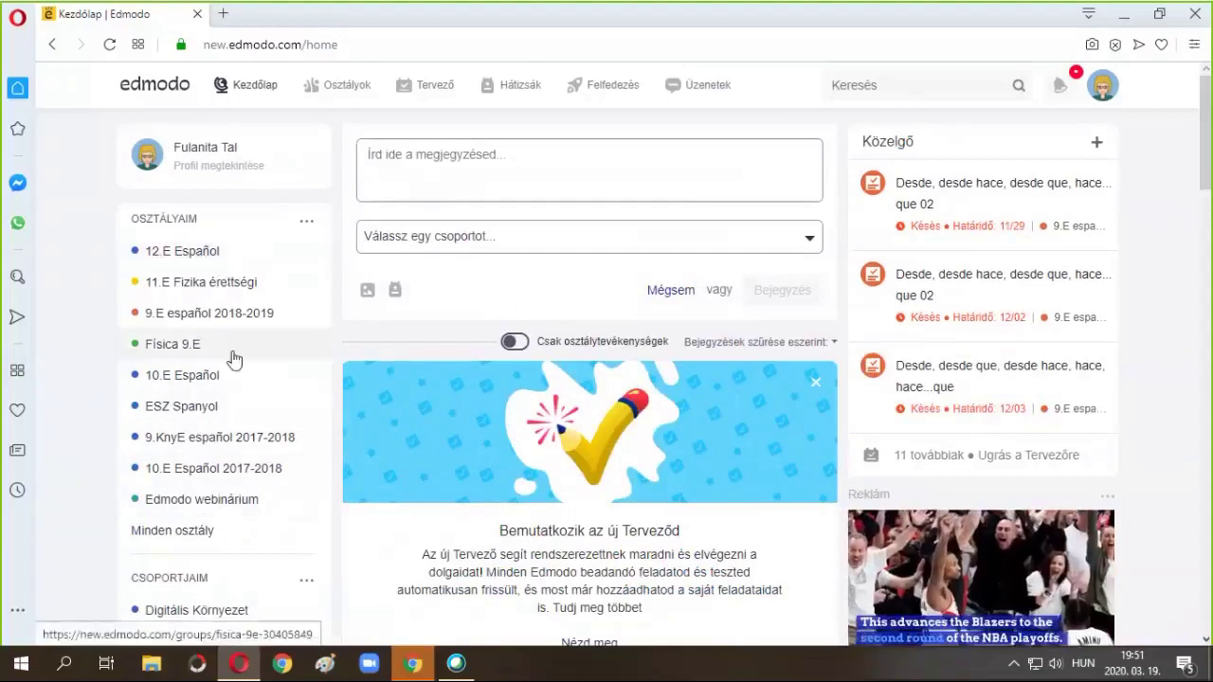
{"action": "left_click", "coordinate": [346, 88]}
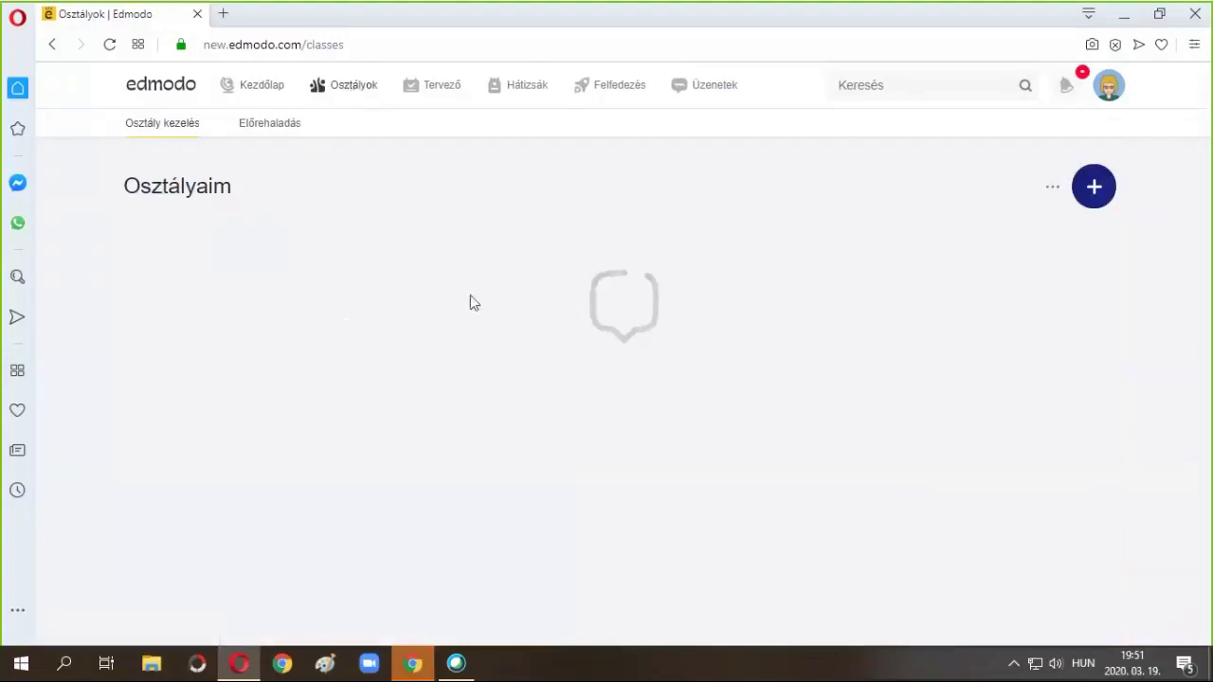
{"action": "scroll", "coordinate": [582, 370], "scroll_direction": "down", "scroll_amount": 5}
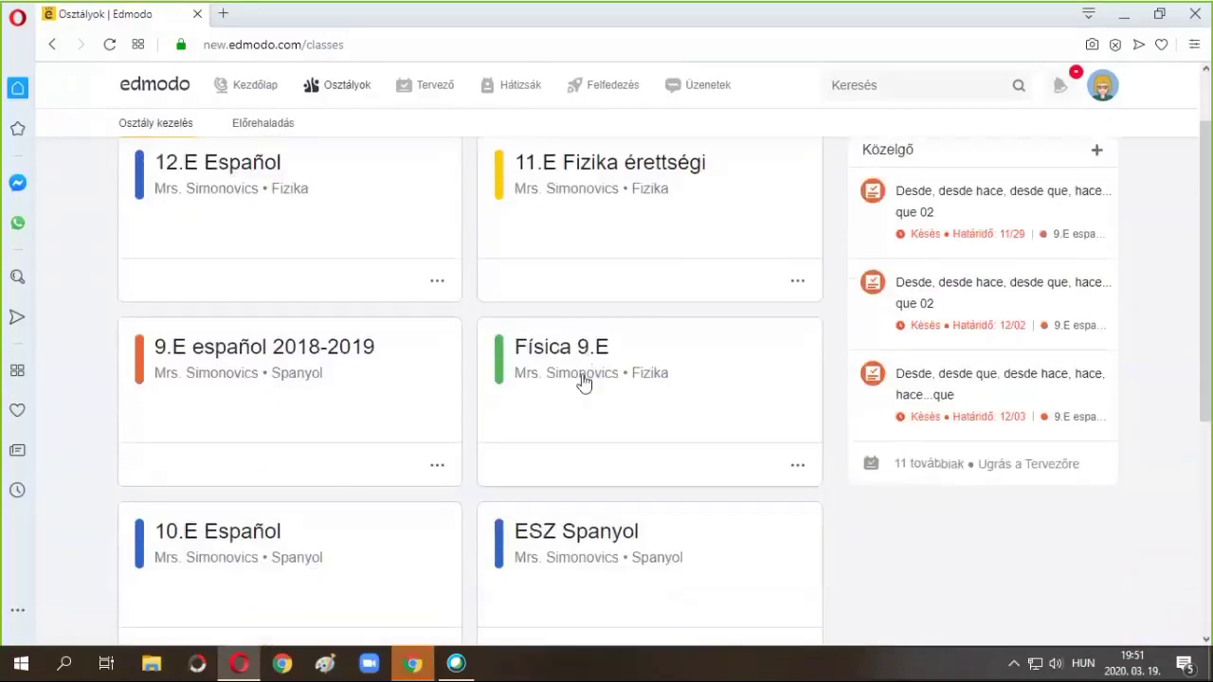
{"action": "scroll", "coordinate": [360, 502], "scroll_direction": "down", "scroll_amount": 1}
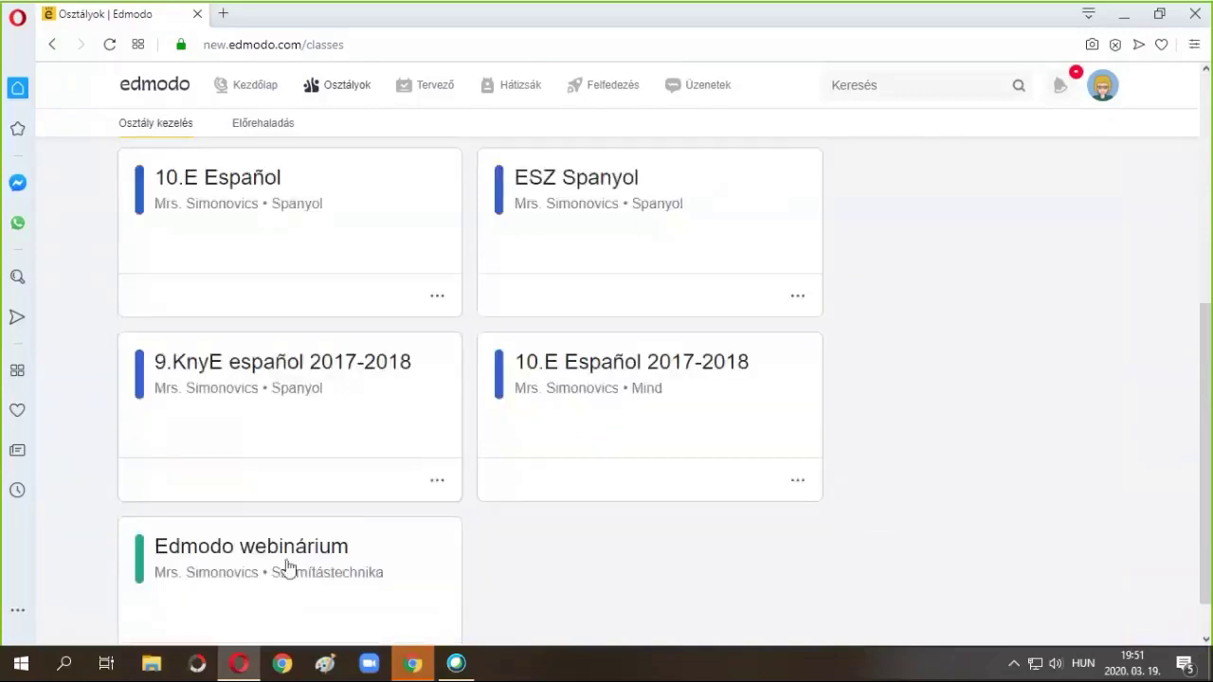
{"action": "left_click_drag", "start_coordinate": [290, 569], "coordinate": [282, 265]}
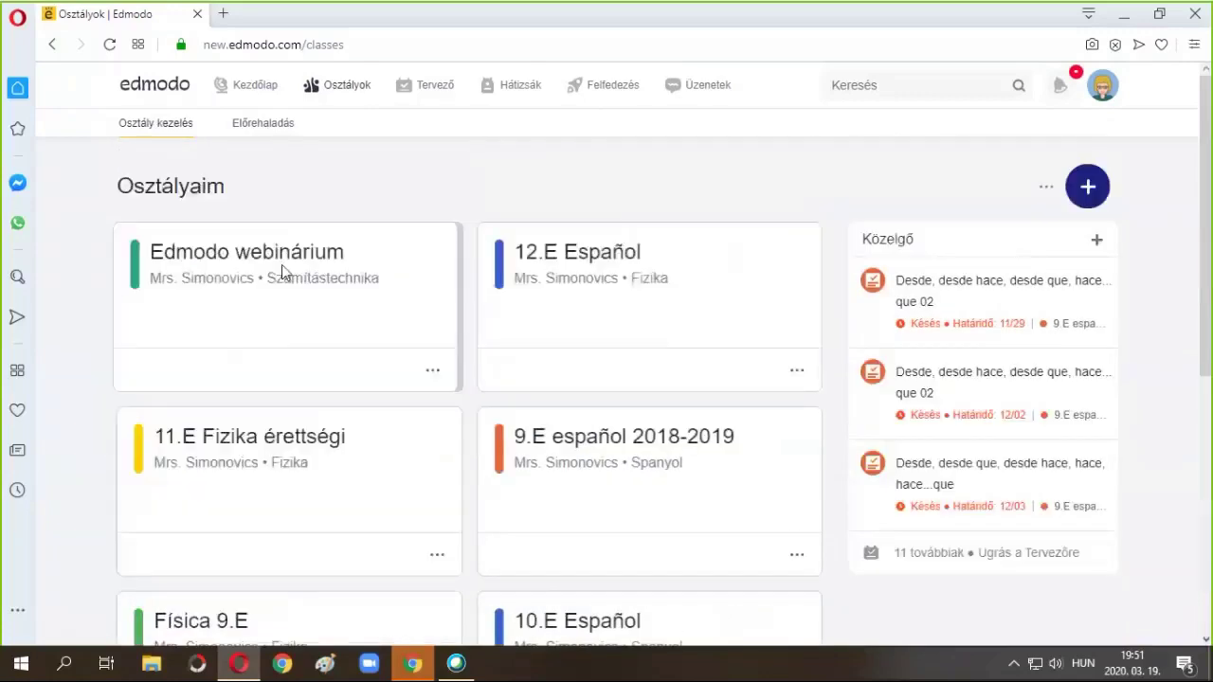
Back on Kezdőlap, scroll to the announcement offering two YouTube help videos
{"action": "left_click", "coordinate": [244, 89]}
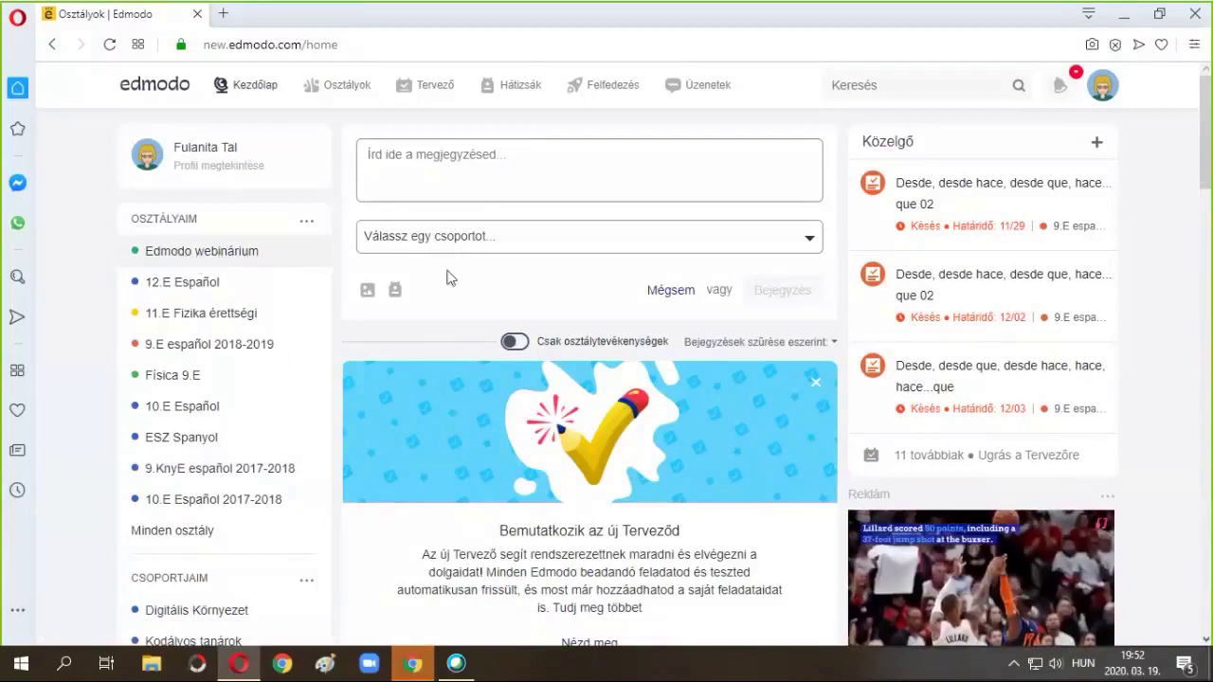
{"action": "scroll", "coordinate": [641, 289], "scroll_direction": "down", "scroll_amount": 2}
{"action": "scroll", "coordinate": [638, 292], "scroll_direction": "down", "scroll_amount": 9}
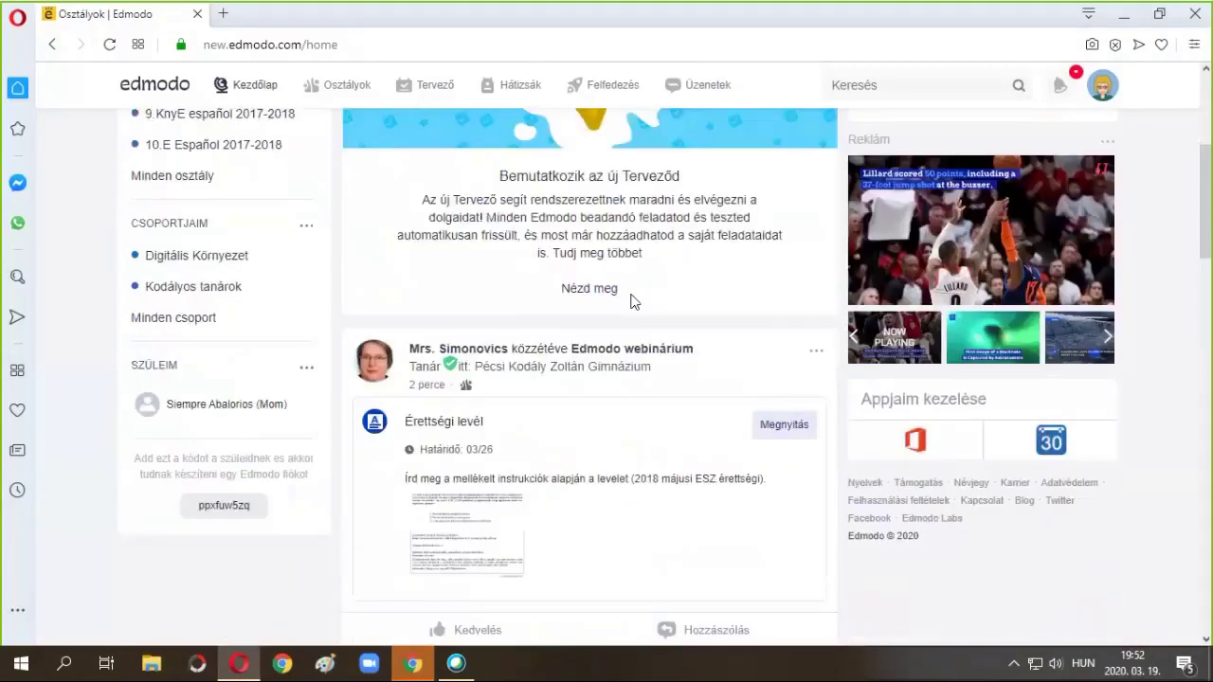
{"action": "scroll", "coordinate": [607, 319], "scroll_direction": "down", "scroll_amount": 13}
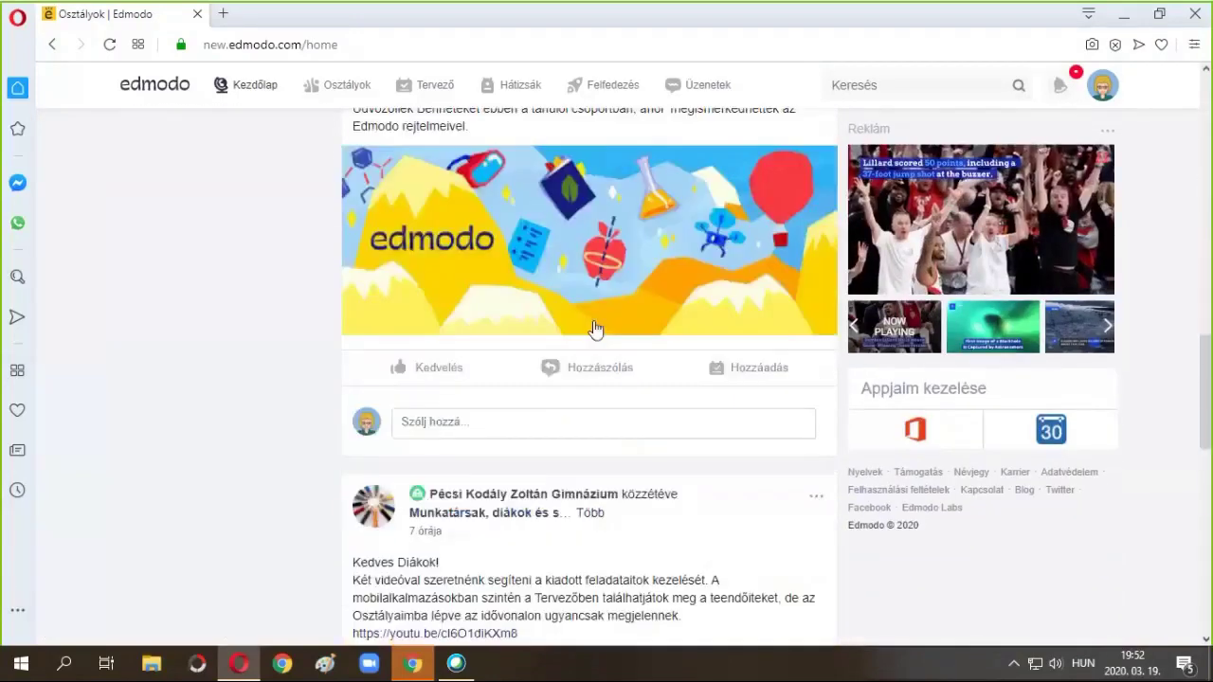
{"action": "scroll", "coordinate": [572, 353], "scroll_direction": "up", "scroll_amount": 14}
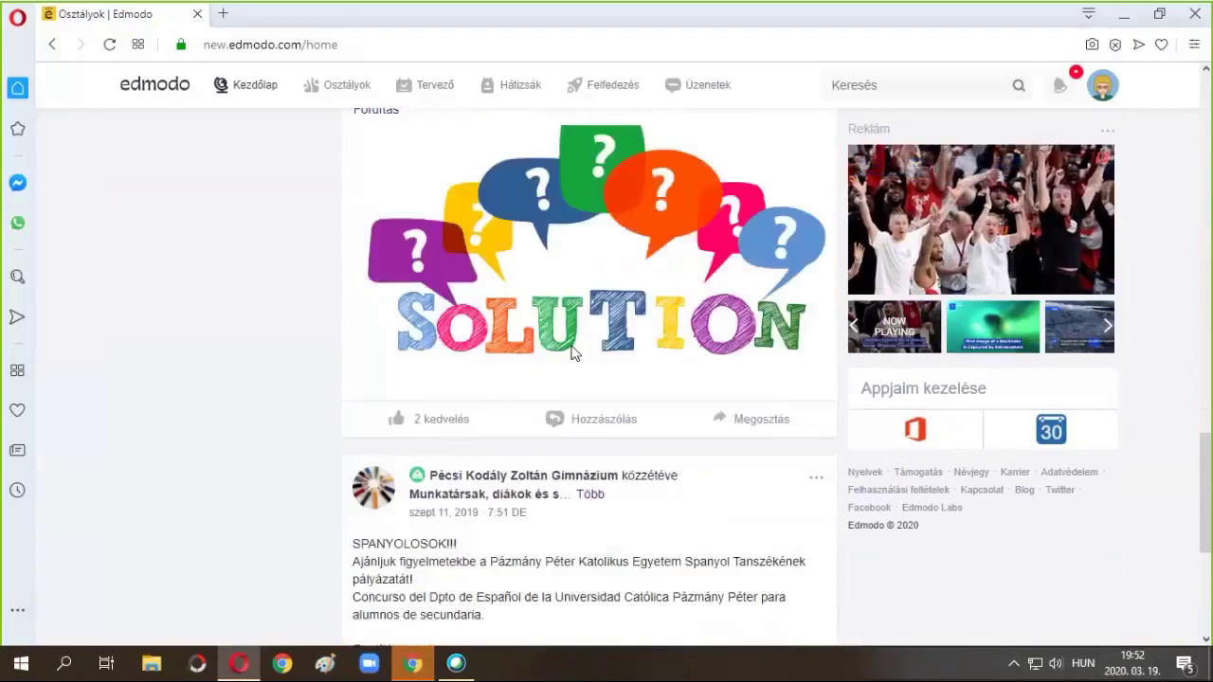
{"action": "scroll", "coordinate": [567, 358], "scroll_direction": "up", "scroll_amount": 8}
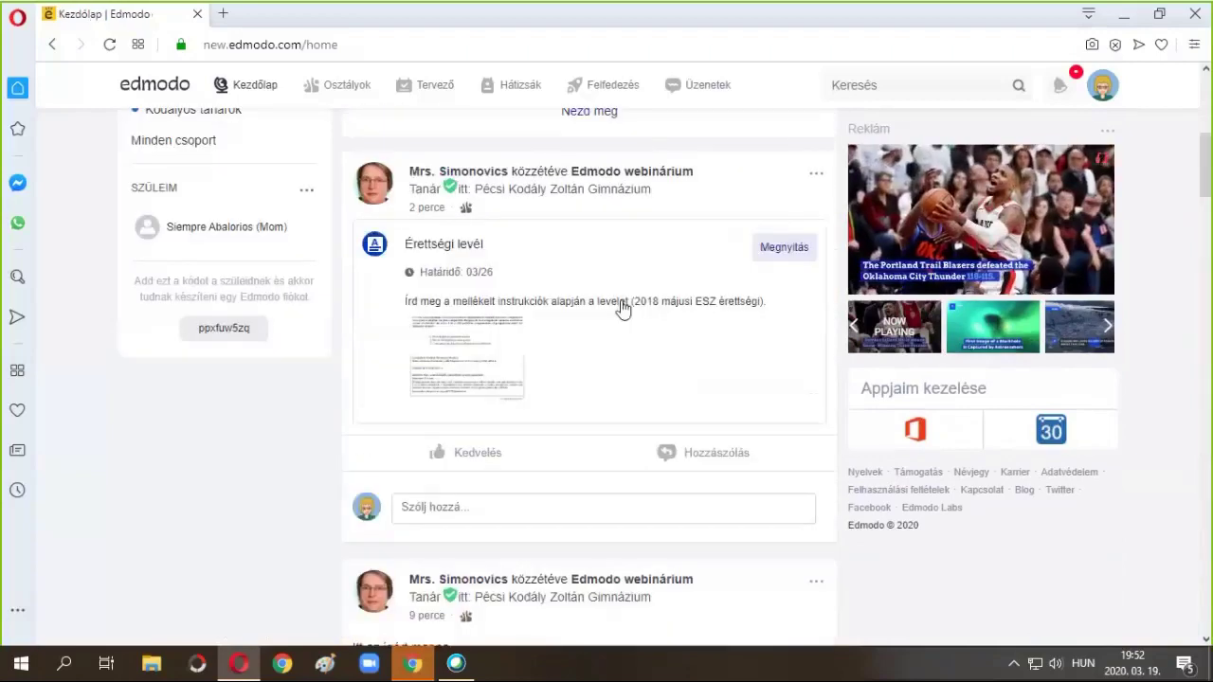
{"action": "scroll", "coordinate": [621, 378], "scroll_direction": "down", "scroll_amount": 9}
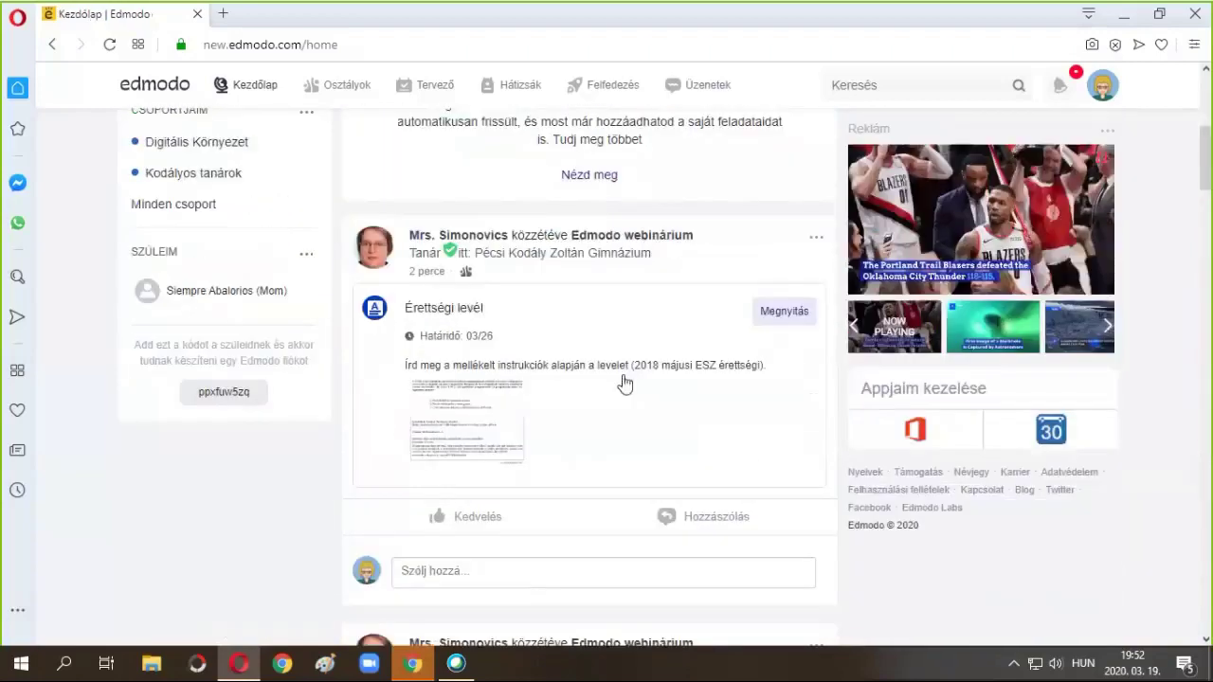
{"action": "scroll", "coordinate": [614, 380], "scroll_direction": "down", "scroll_amount": 3}
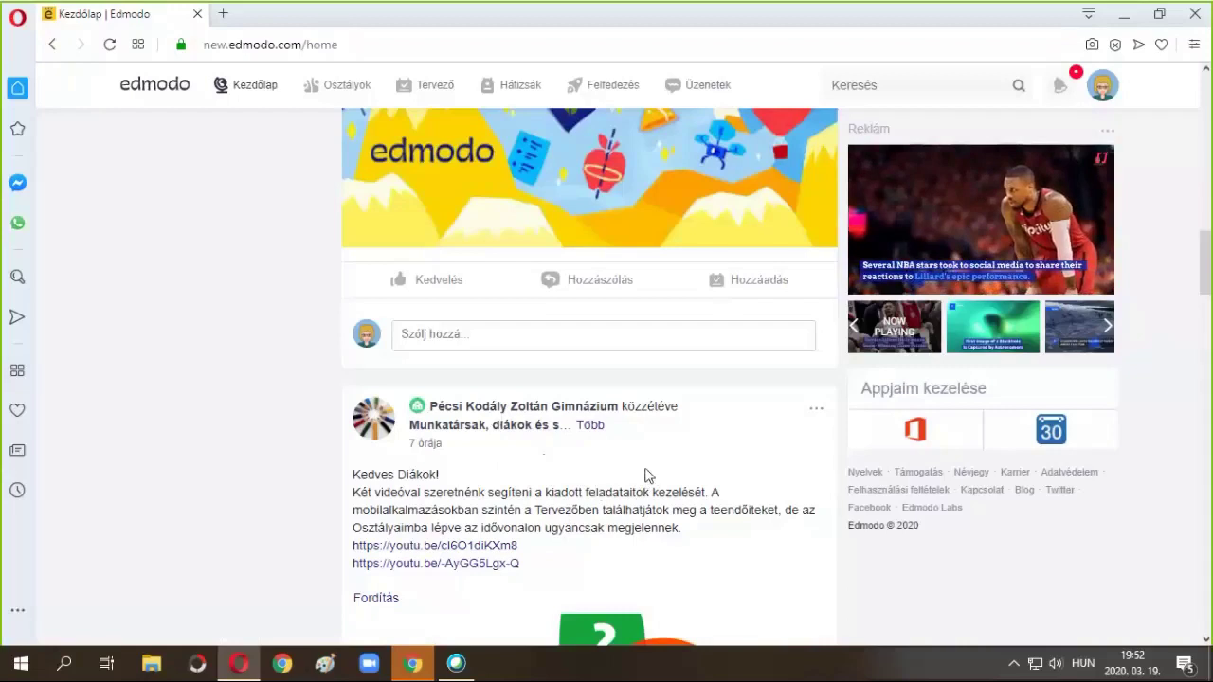
{"action": "scroll", "coordinate": [687, 463], "scroll_direction": "down", "scroll_amount": 1}
{"action": "scroll", "coordinate": [664, 445], "scroll_direction": "down", "scroll_amount": 1}
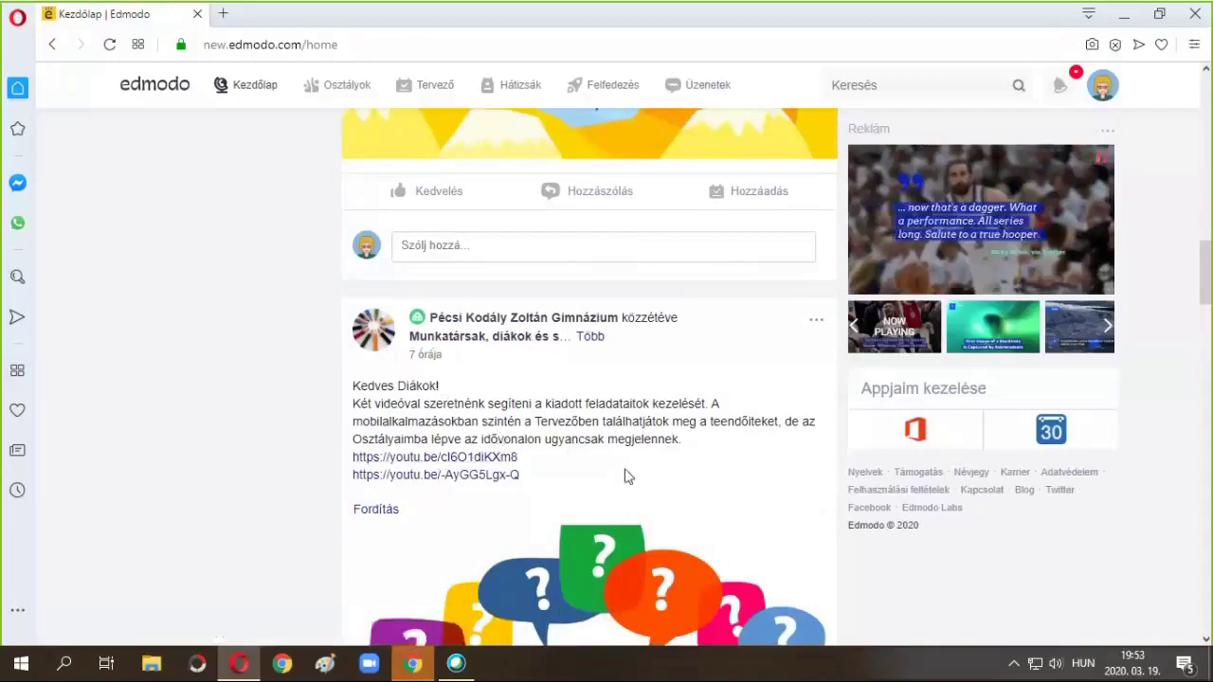
{"action": "scroll", "coordinate": [669, 400], "scroll_direction": "up", "scroll_amount": 1}
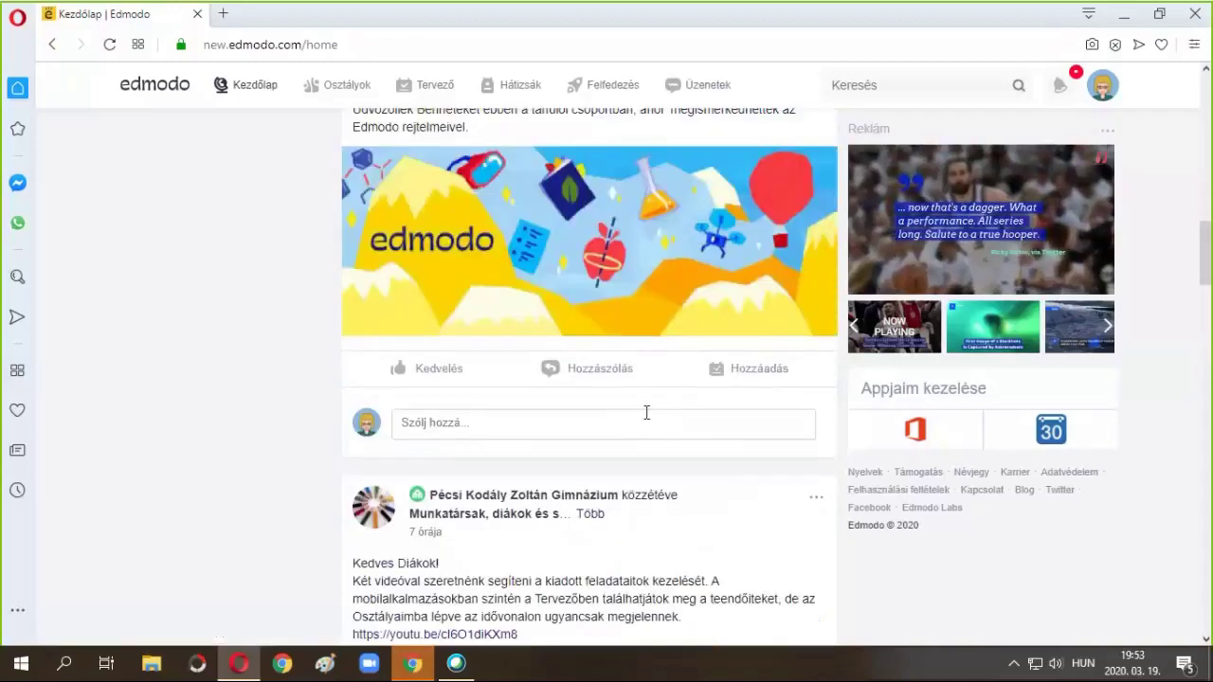
{"action": "scroll", "coordinate": [645, 411], "scroll_direction": "down", "scroll_amount": 1}
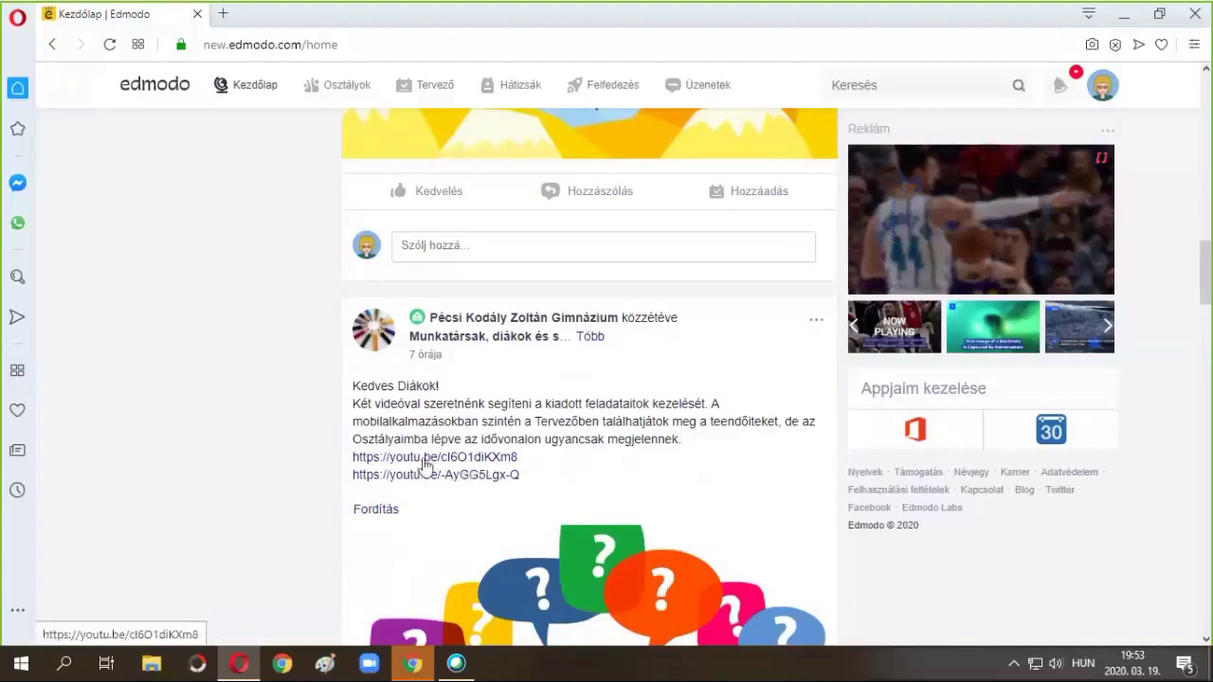
{"action": "scroll", "coordinate": [540, 481], "scroll_direction": "up", "scroll_amount": 7}
{"action": "scroll", "coordinate": [569, 488], "scroll_direction": "up", "scroll_amount": 10}
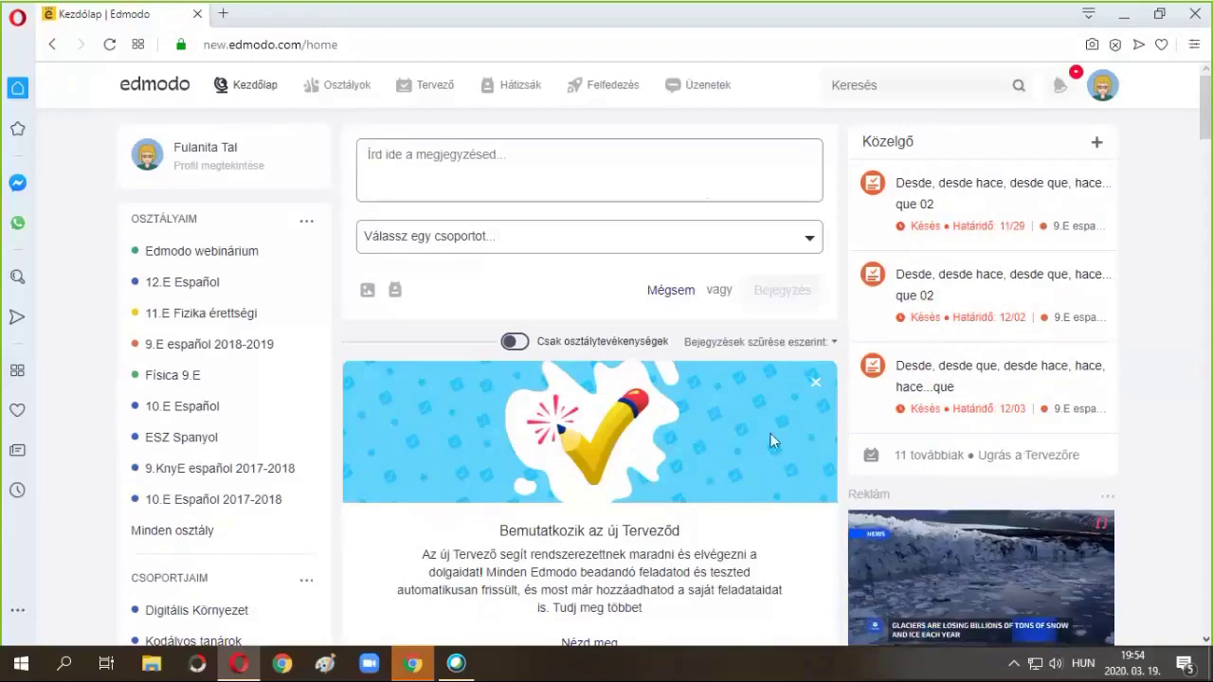
Open the full planner with 'Ugrás a Tervezőre' from the home page
{"action": "scroll", "coordinate": [770, 433], "scroll_direction": "down", "scroll_amount": 3}
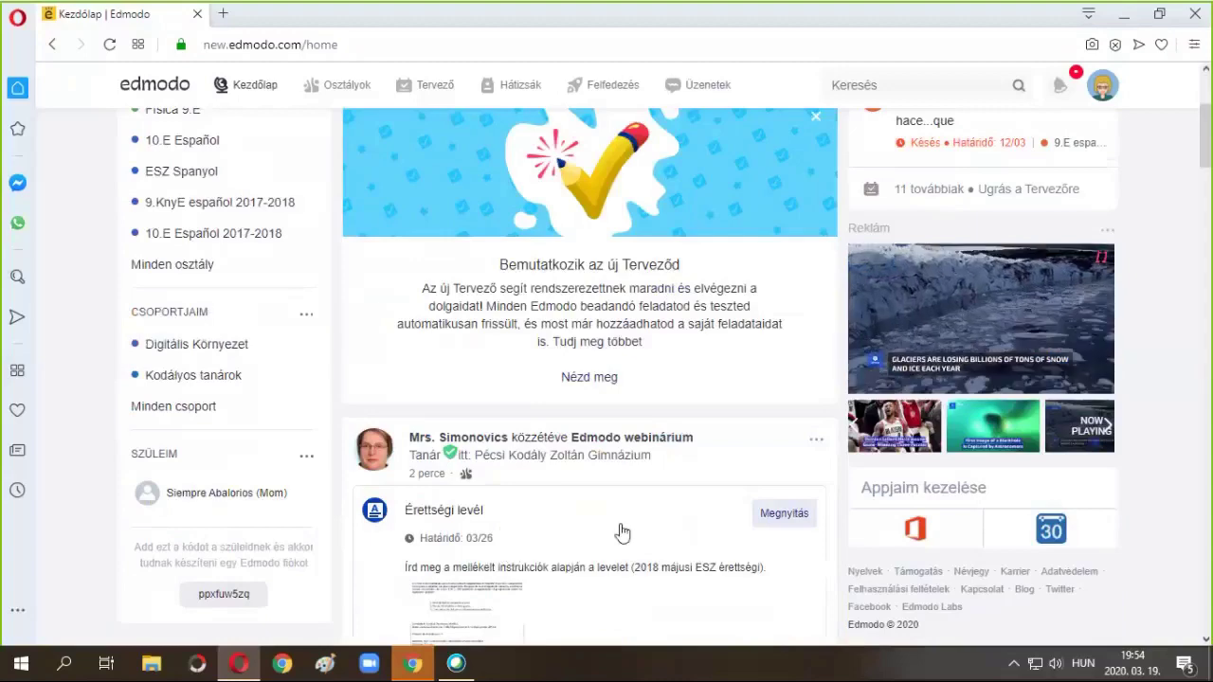
{"action": "scroll", "coordinate": [569, 535], "scroll_direction": "down", "scroll_amount": 2}
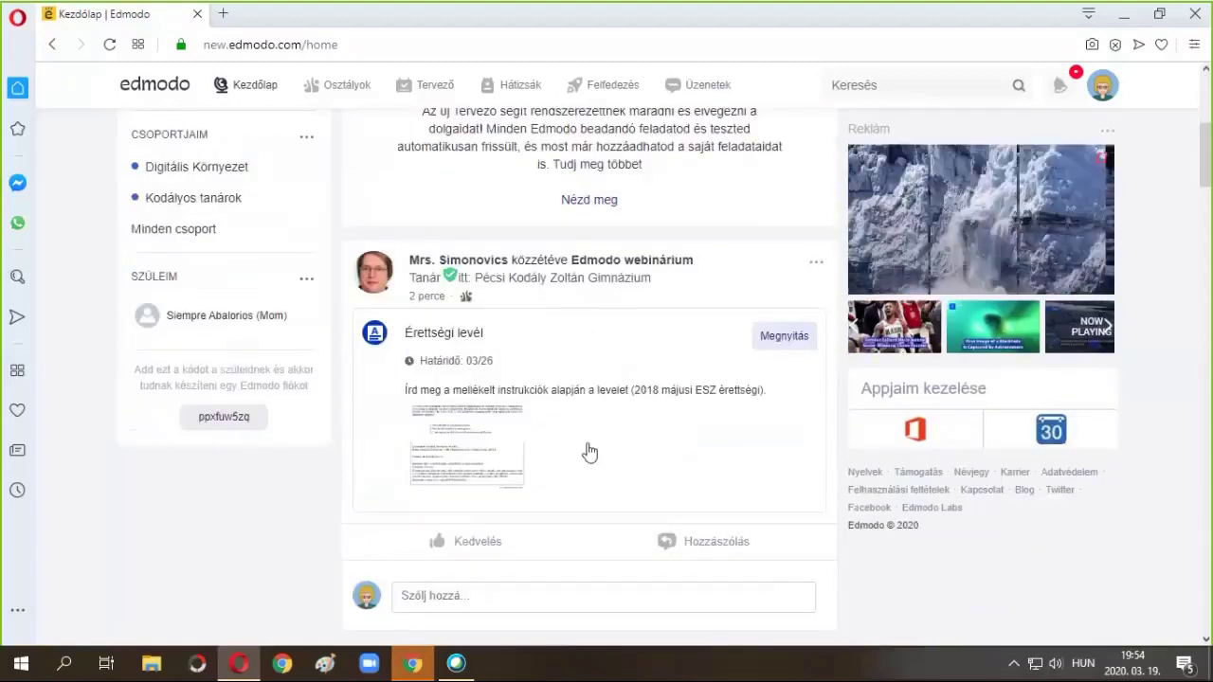
{"action": "scroll", "coordinate": [589, 451], "scroll_direction": "up", "scroll_amount": 1}
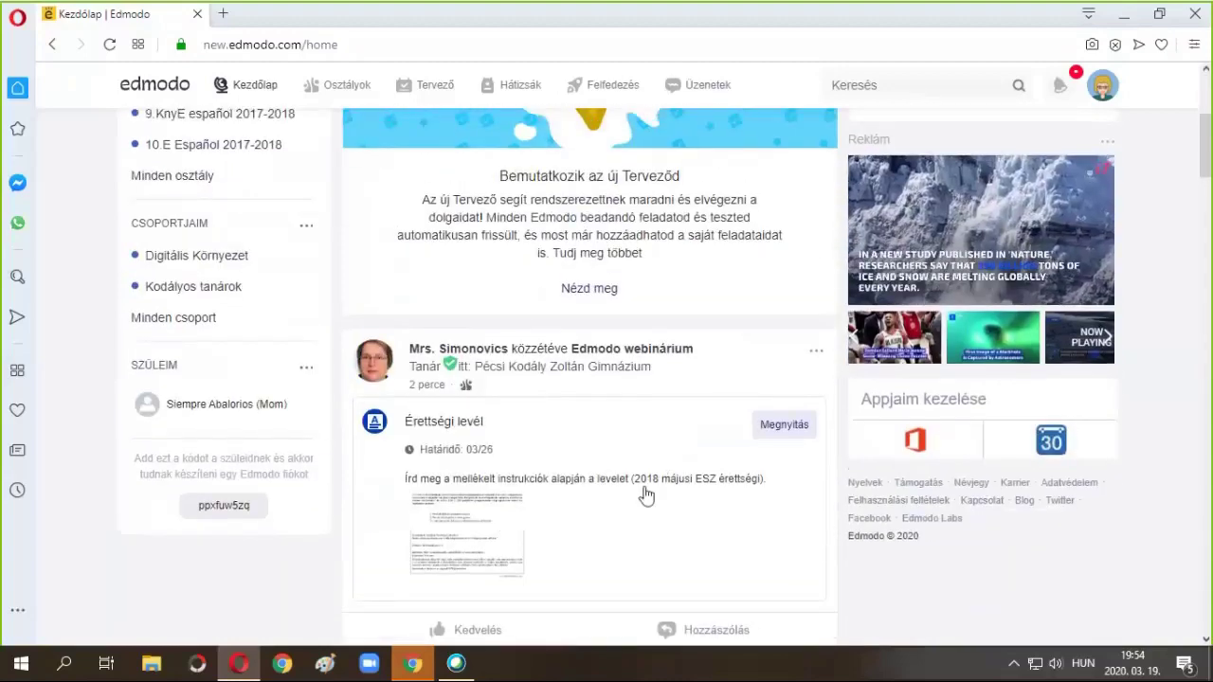
{"action": "scroll", "coordinate": [730, 423], "scroll_direction": "up", "scroll_amount": 2}
{"action": "scroll", "coordinate": [870, 362], "scroll_direction": "up", "scroll_amount": 2}
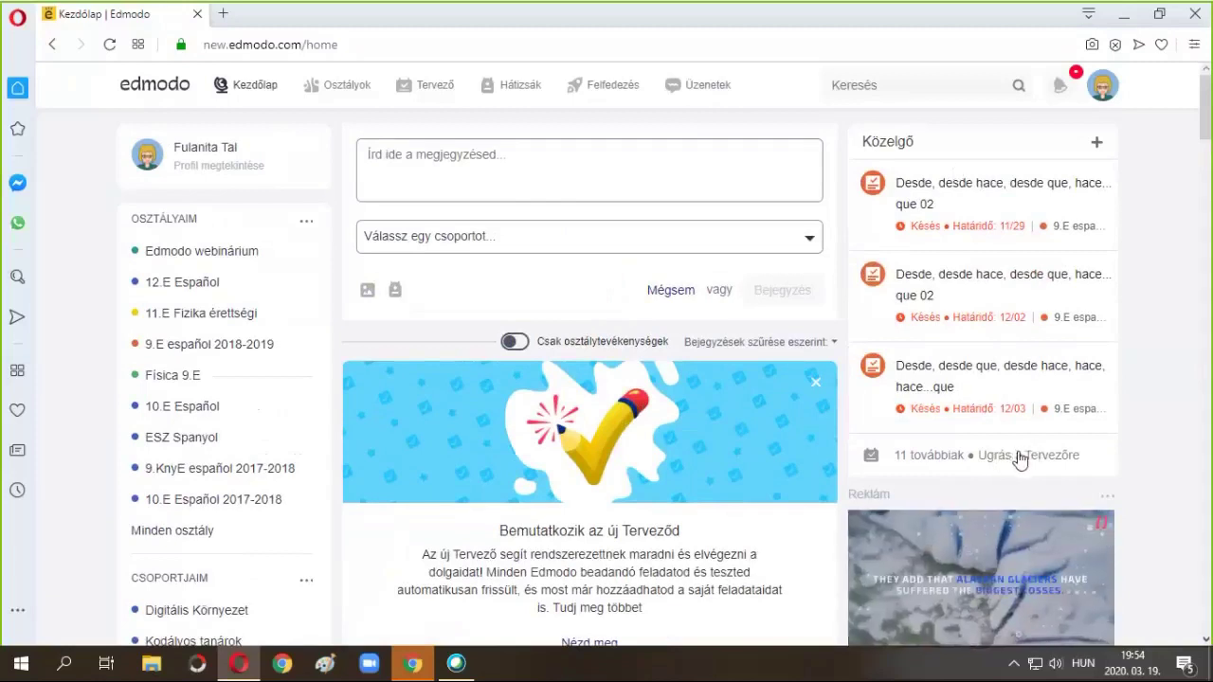
{"action": "left_click", "coordinate": [1020, 459]}
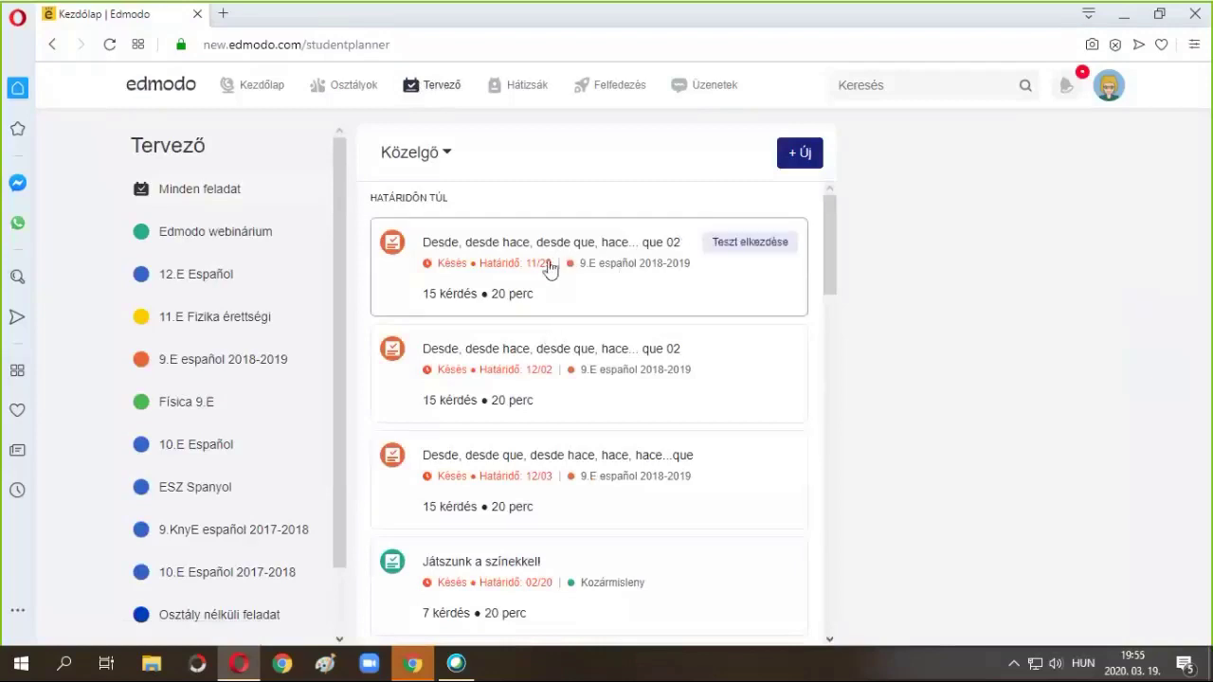
Filter the planner to Edmodo webinárium, leaving only Érettségi levél due 03/26
{"action": "scroll", "coordinate": [628, 286], "scroll_direction": "down", "scroll_amount": 8}
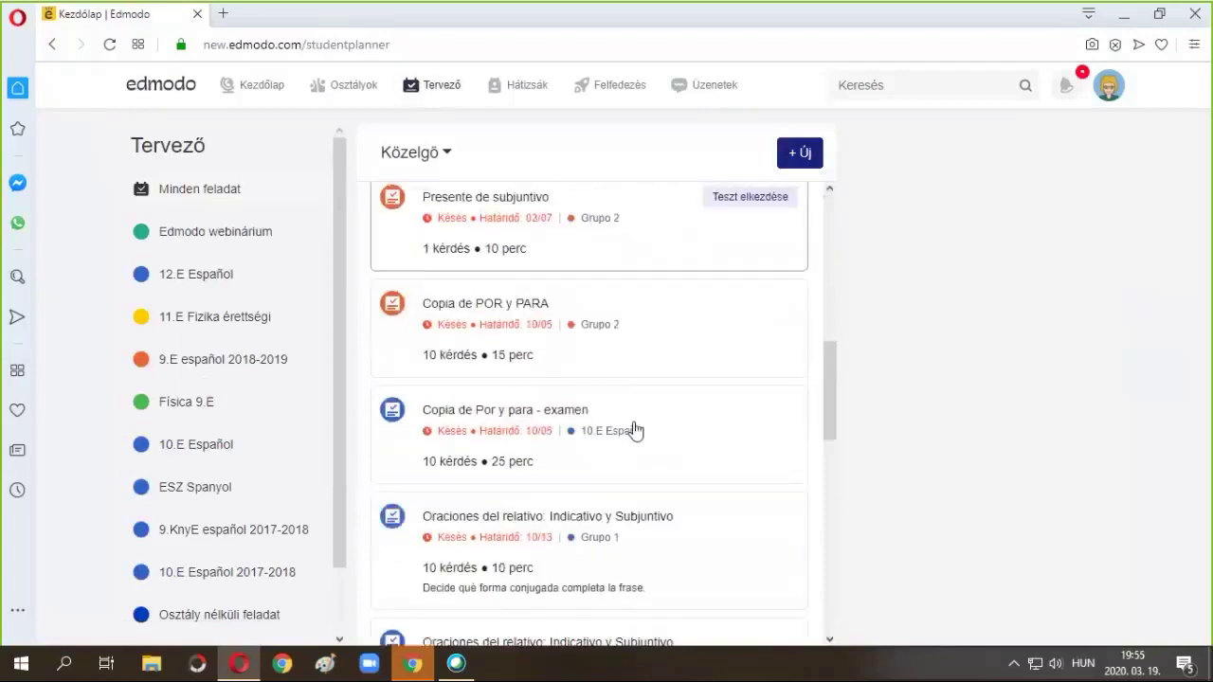
{"action": "scroll", "coordinate": [658, 424], "scroll_direction": "down", "scroll_amount": 3}
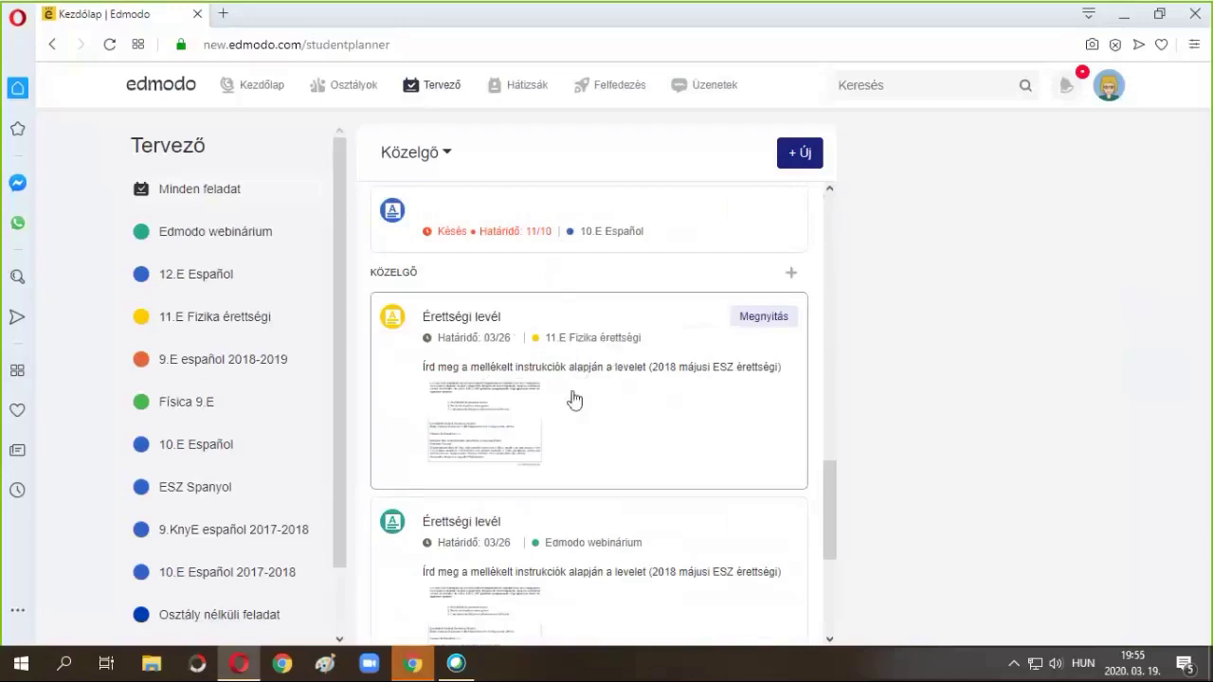
{"action": "scroll", "coordinate": [587, 426], "scroll_direction": "down", "scroll_amount": 2}
{"action": "scroll", "coordinate": [568, 516], "scroll_direction": "down", "scroll_amount": 2}
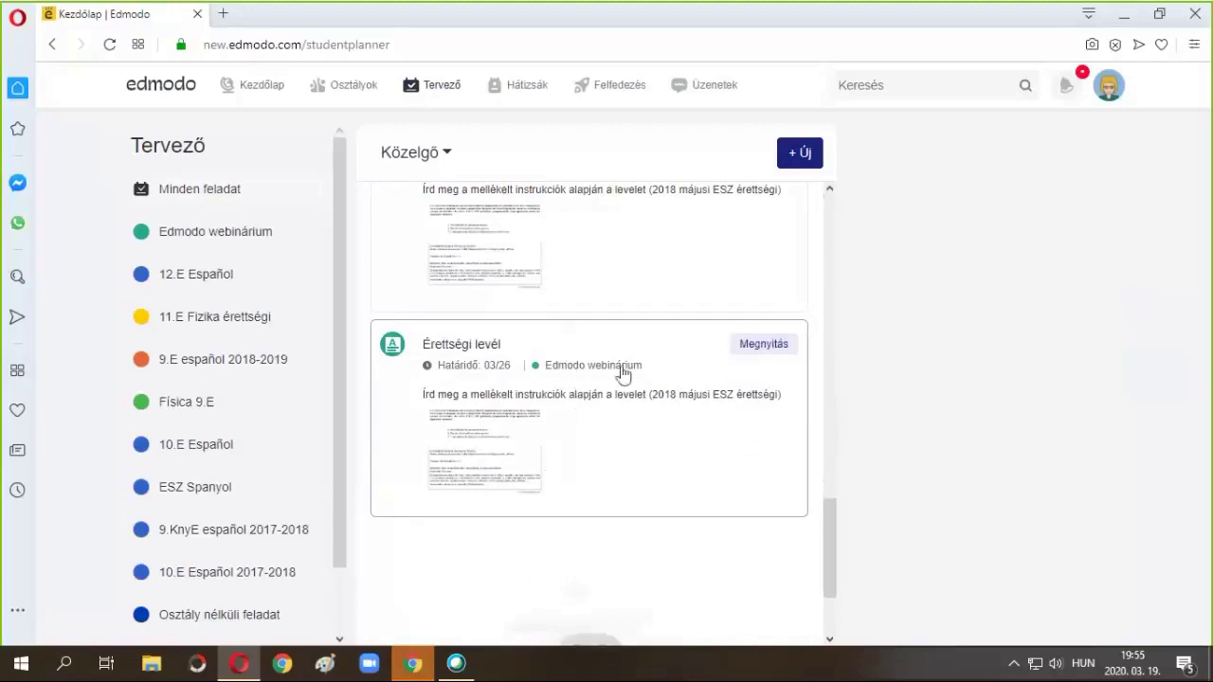
{"action": "scroll", "coordinate": [614, 434], "scroll_direction": "up", "scroll_amount": 15}
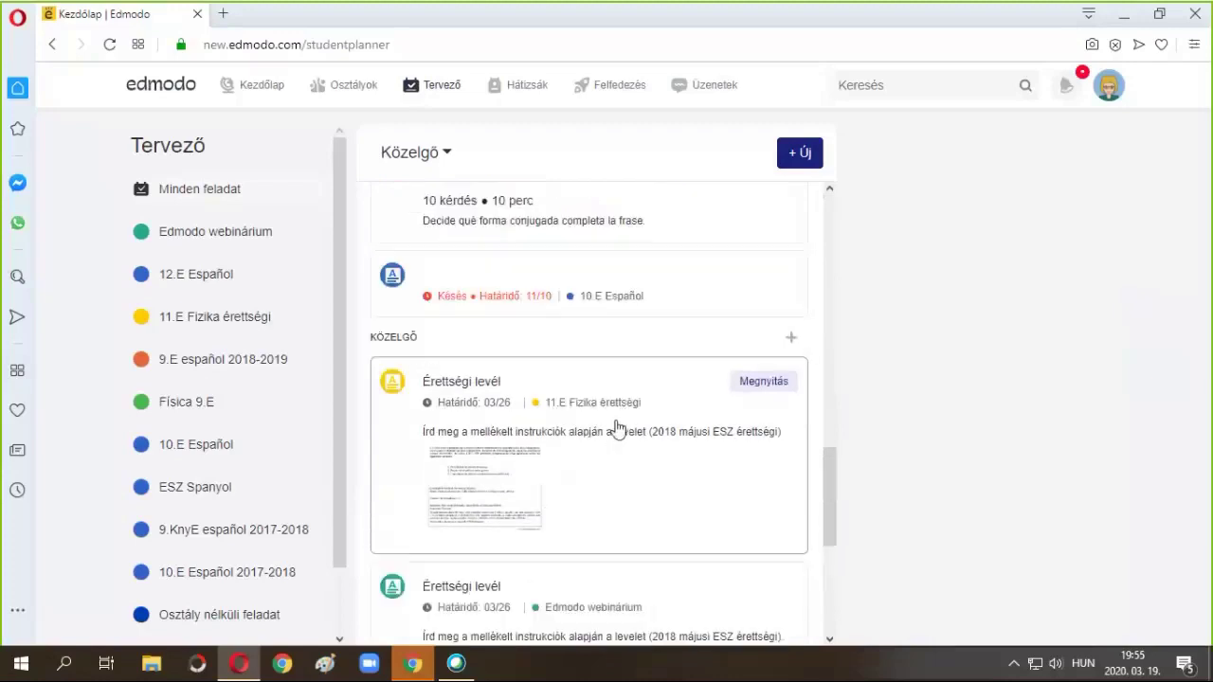
{"action": "scroll", "coordinate": [615, 380], "scroll_direction": "down", "scroll_amount": 12}
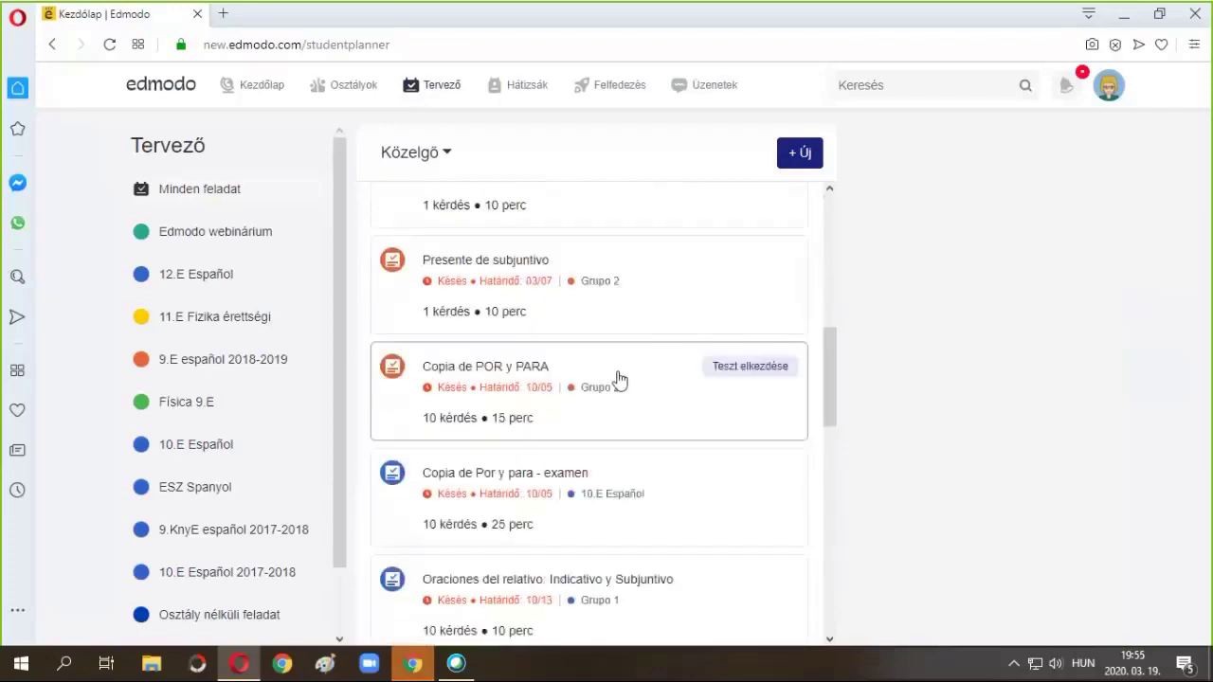
{"action": "left_click", "coordinate": [198, 239]}
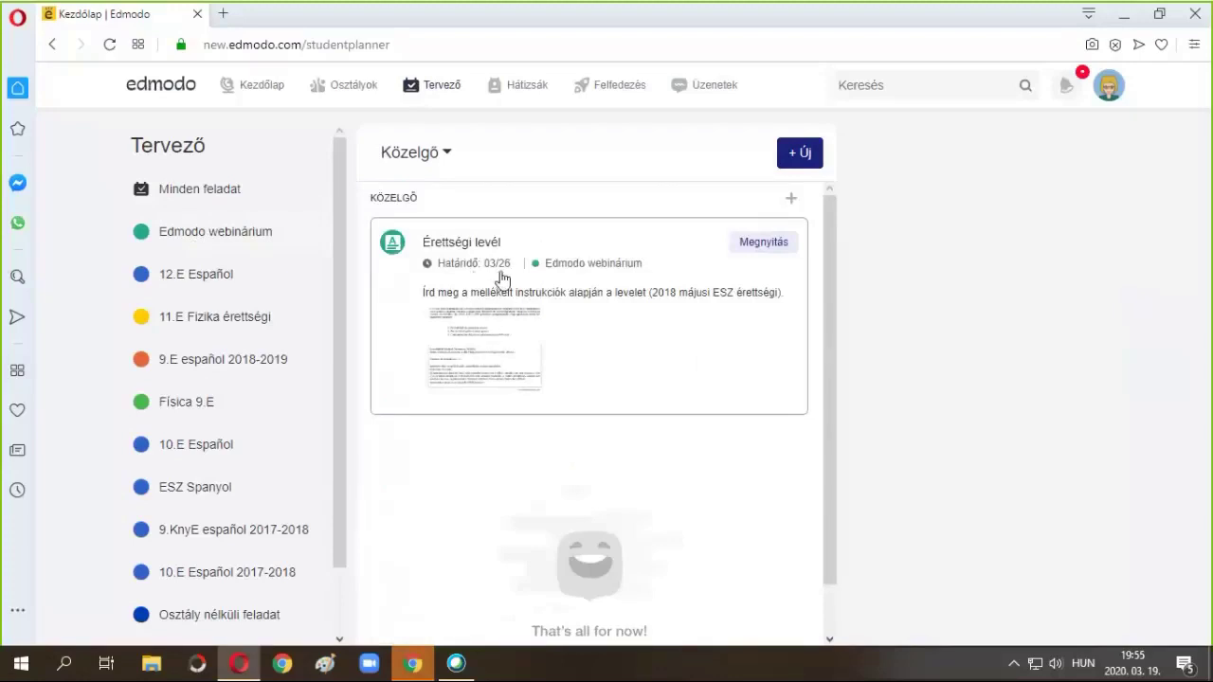
Open Érettségi levél, view its attached exam sheet full size, then return to the Beküldés tab
{"action": "left_click", "coordinate": [763, 246]}
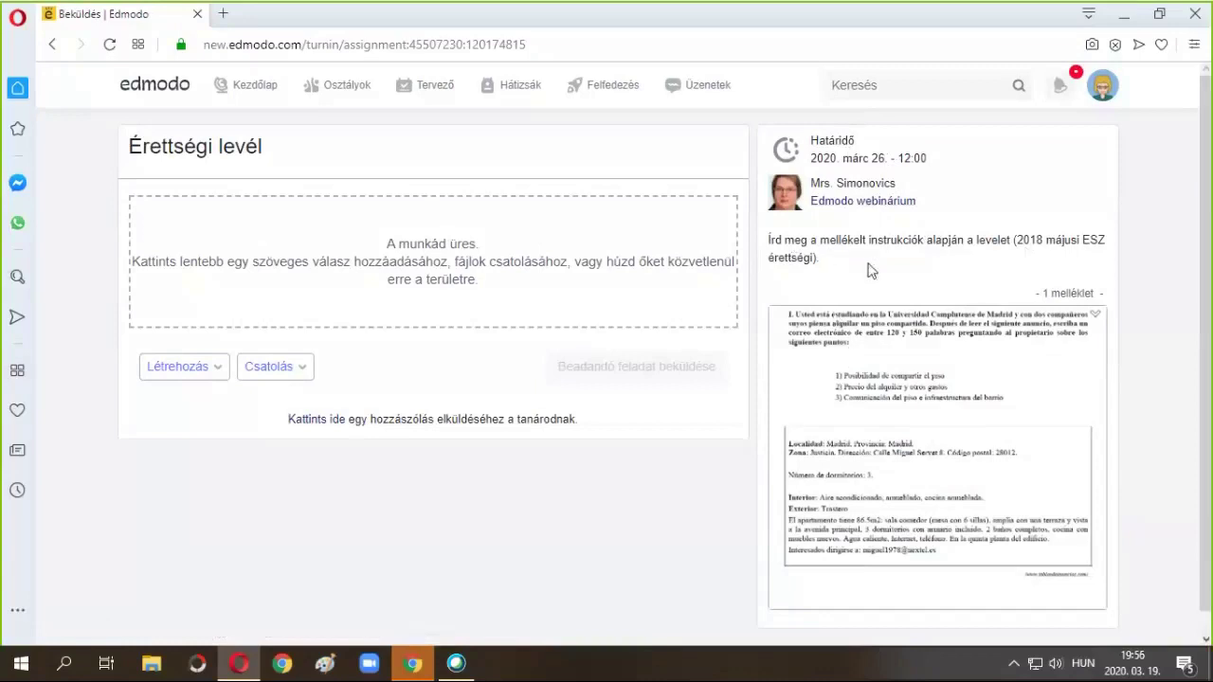
{"action": "left_click", "coordinate": [883, 394]}
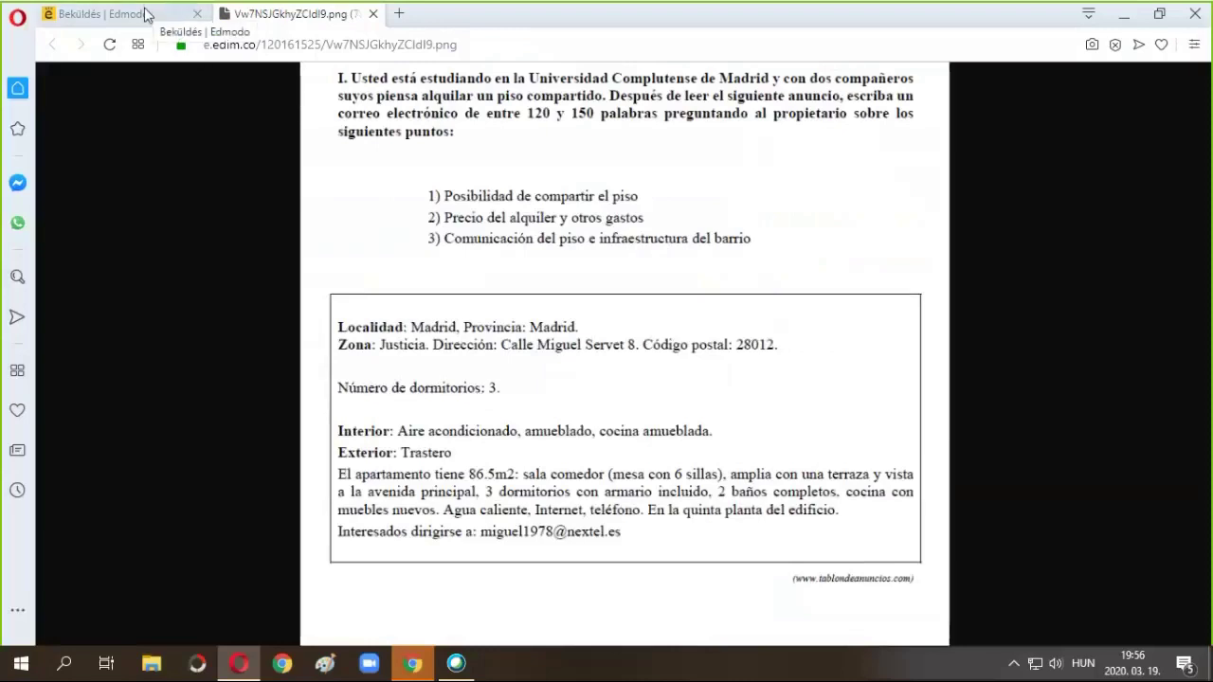
{"action": "left_click", "coordinate": [145, 15]}
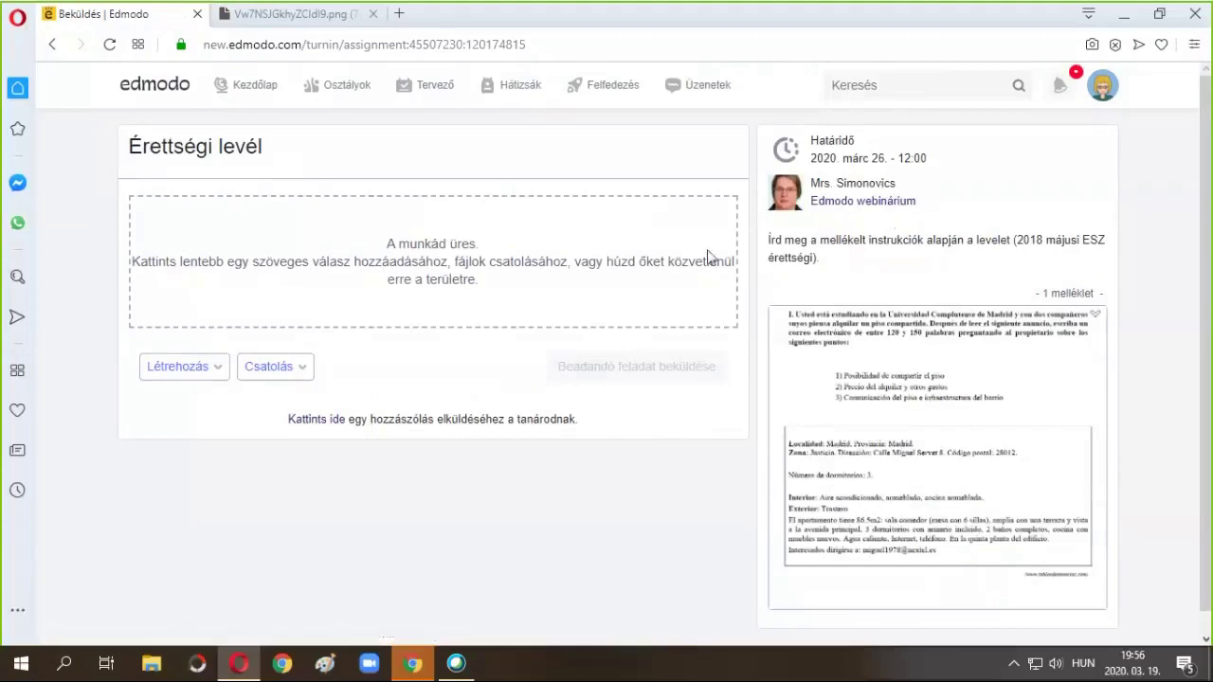
Add an empty Szöveges válasz answer from Létrehozás, then show the Létrehozás choices again
{"action": "left_click", "coordinate": [190, 378]}
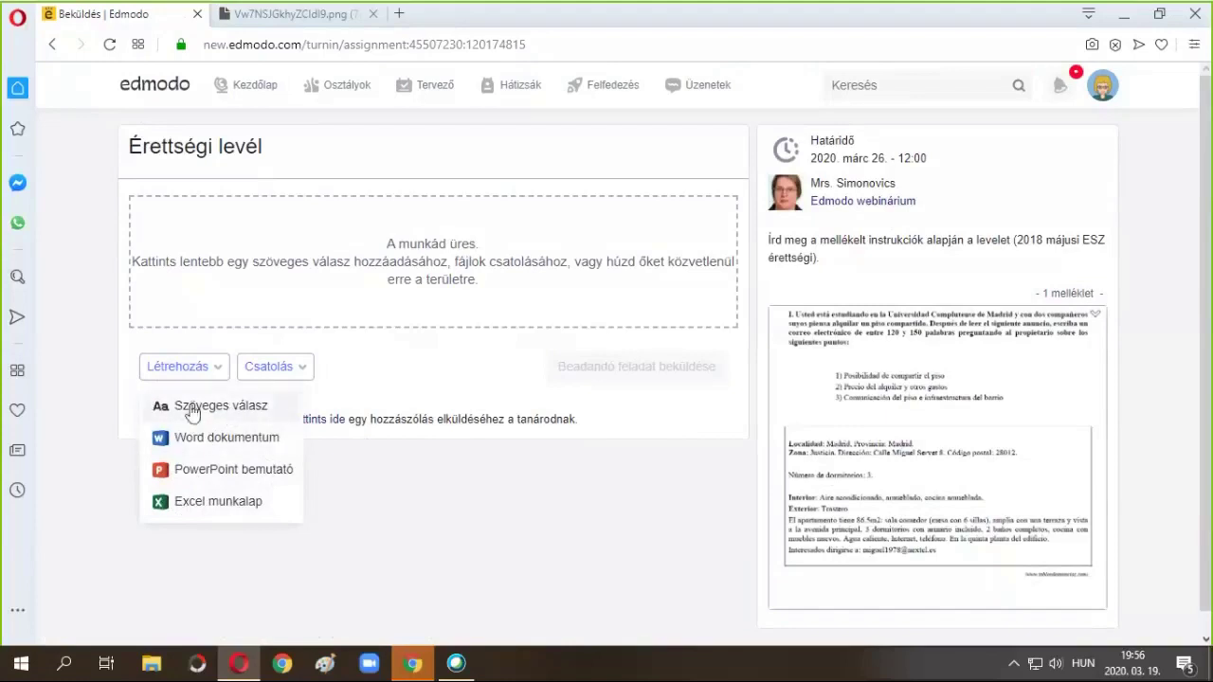
{"action": "left_click", "coordinate": [192, 407]}
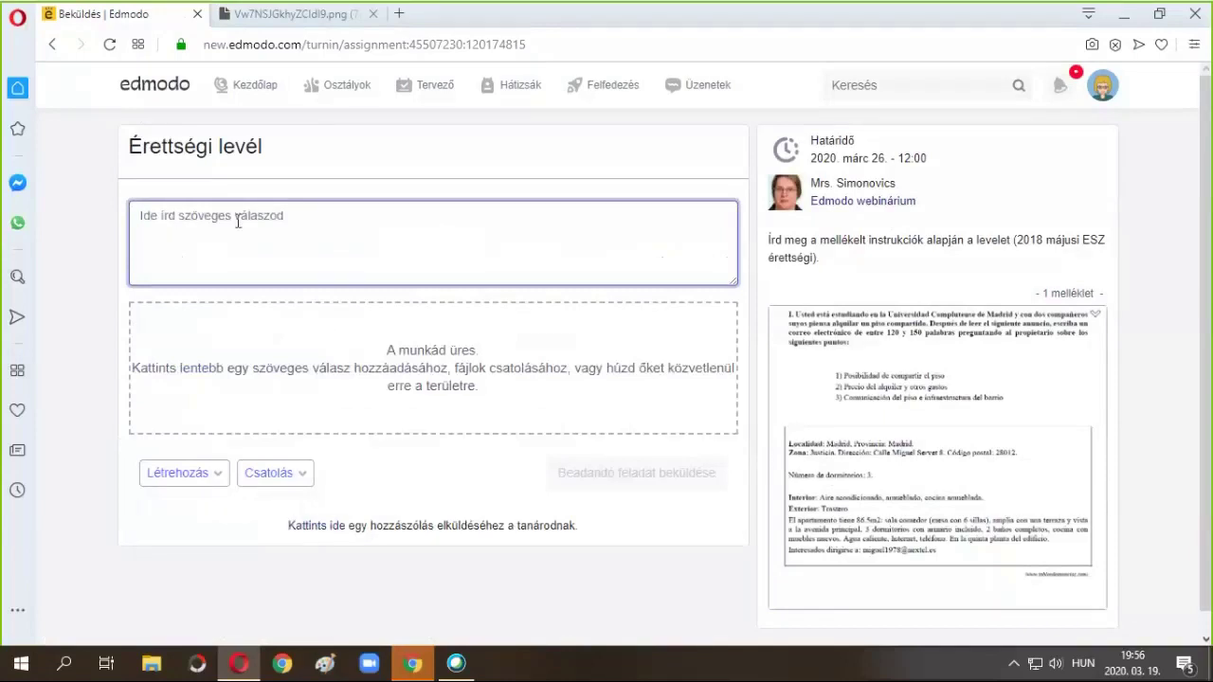
{"action": "left_click", "coordinate": [221, 482]}
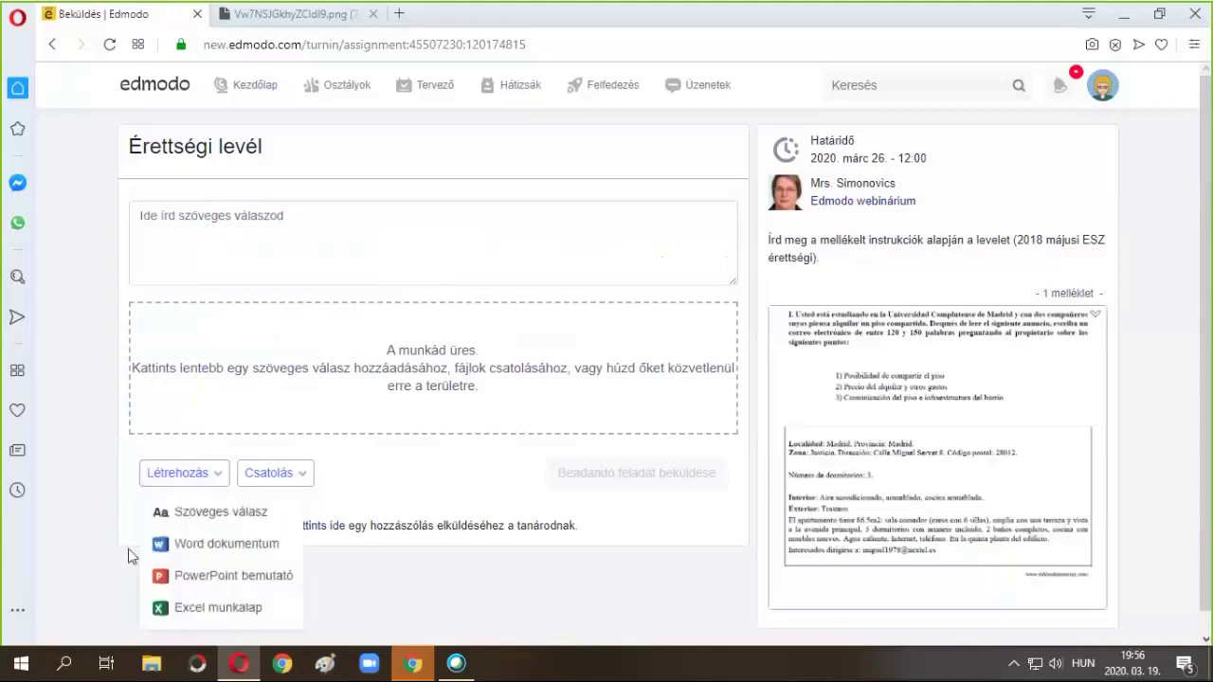
Create a PowerPoint bemutató answer, type 'gh' in its title, and return to Beküldés
{"action": "left_click", "coordinate": [244, 583]}
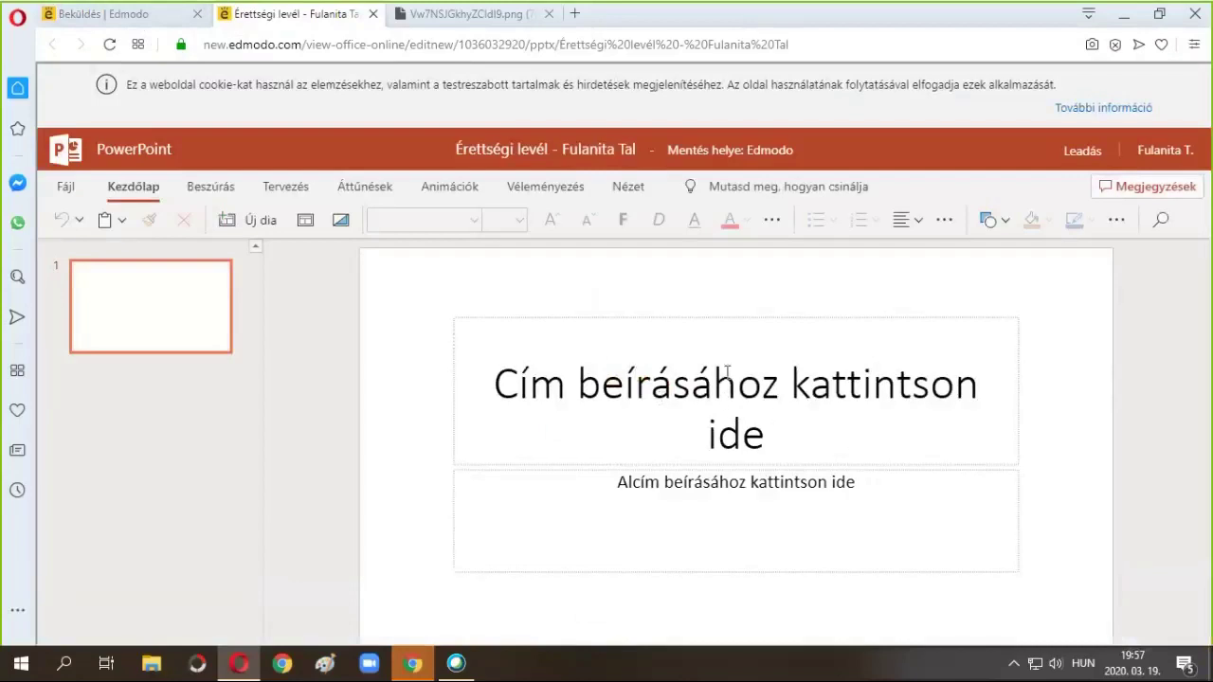
{"action": "left_click", "coordinate": [743, 378]}
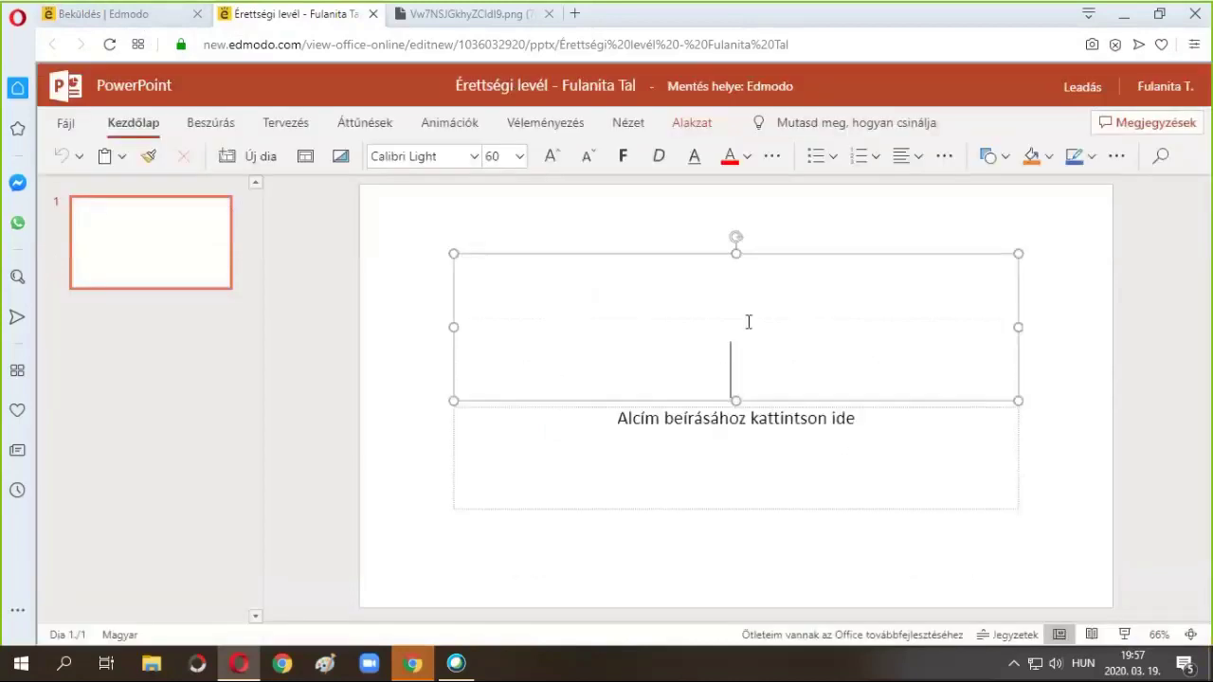
{"action": "type", "text": "gh"}
{"action": "left_click", "coordinate": [130, 17]}
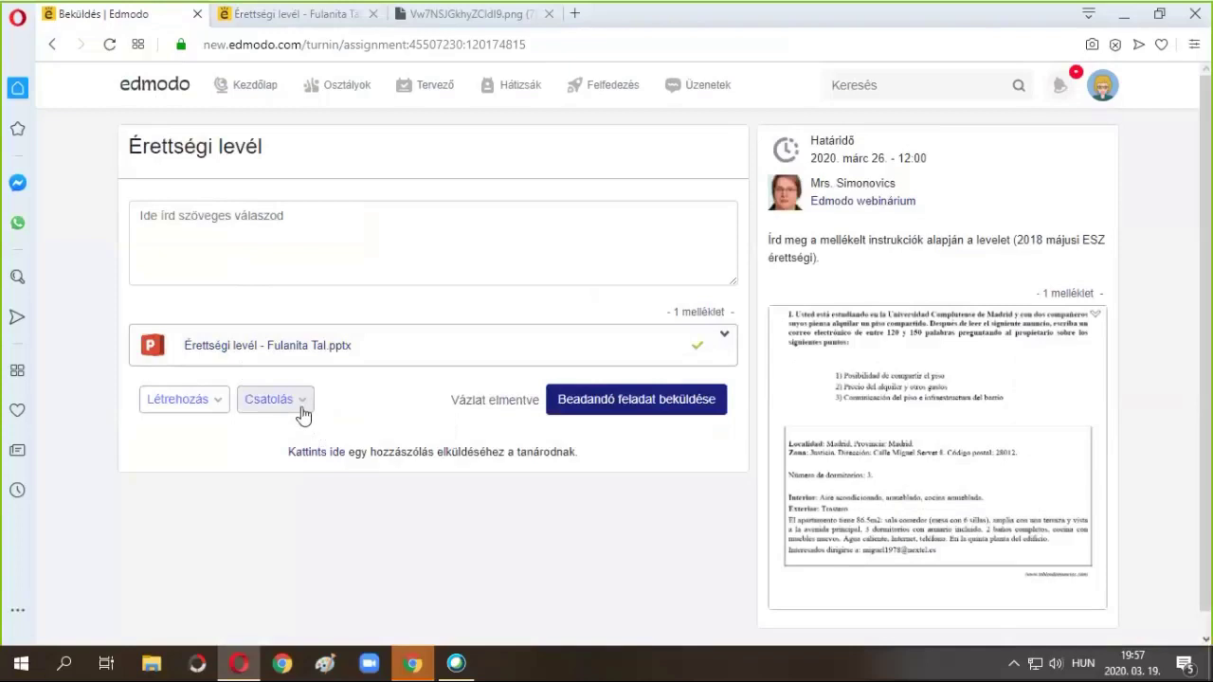
Submit Érettségi levél with its PowerPoint attachment and confirm with Beküldés
{"action": "left_click", "coordinate": [303, 409]}
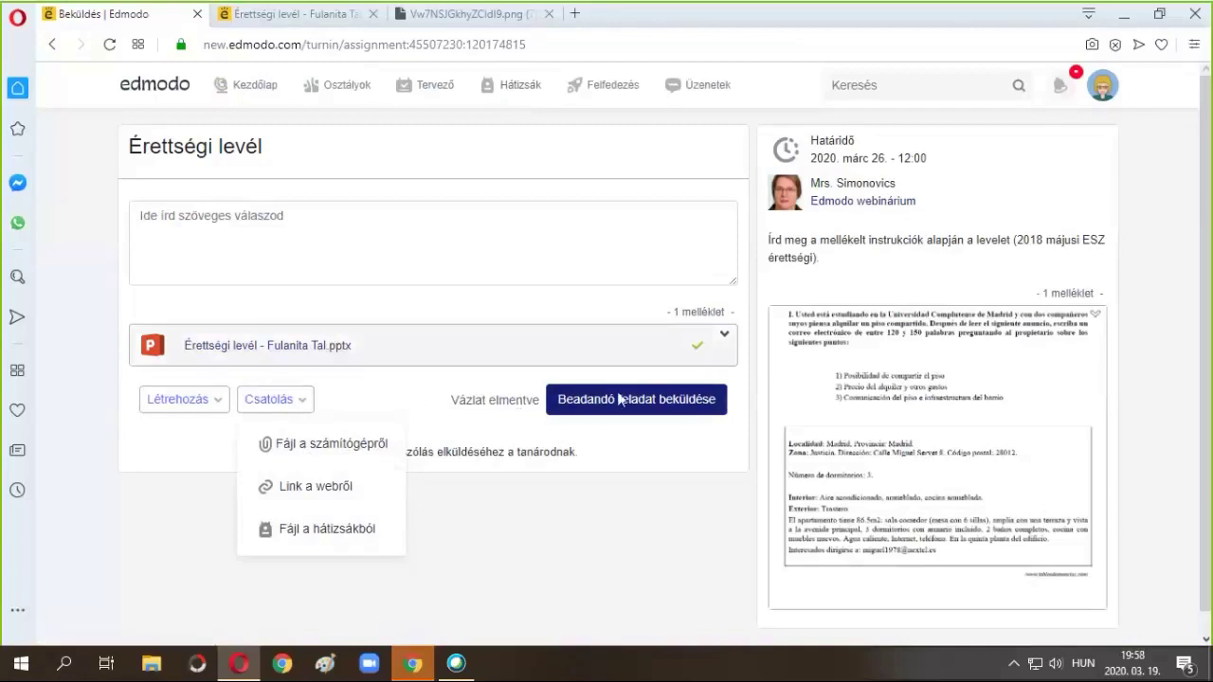
{"action": "left_click", "coordinate": [582, 399]}
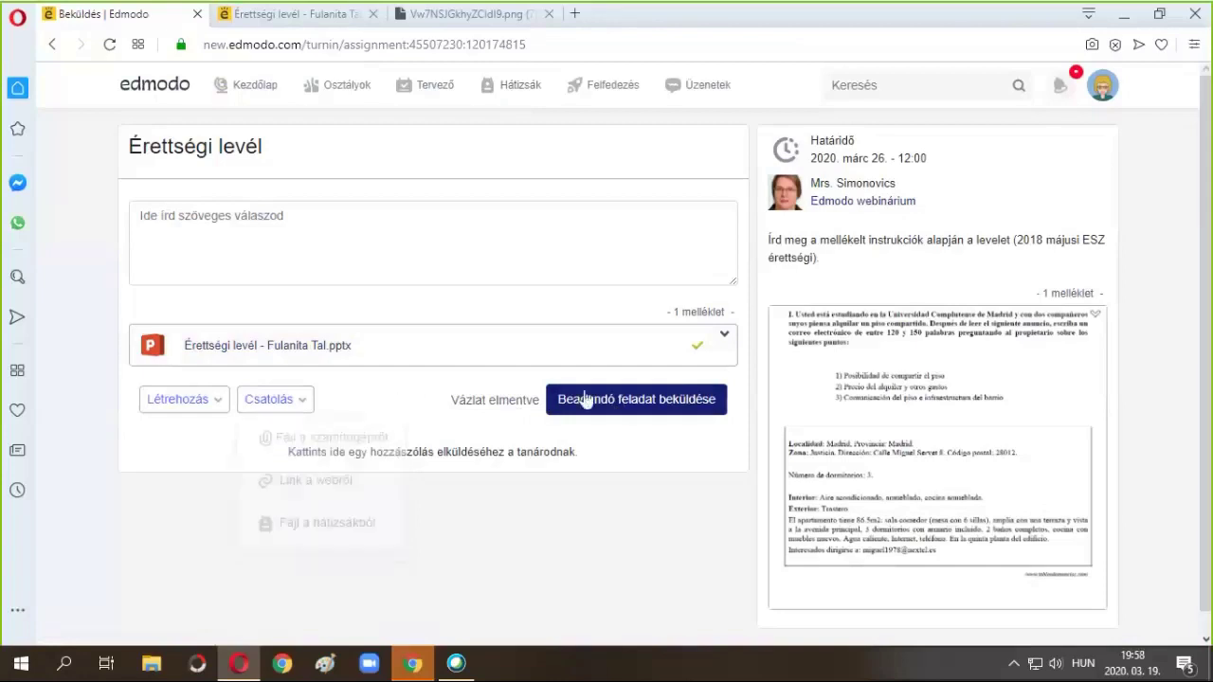
{"action": "left_click", "coordinate": [654, 414]}
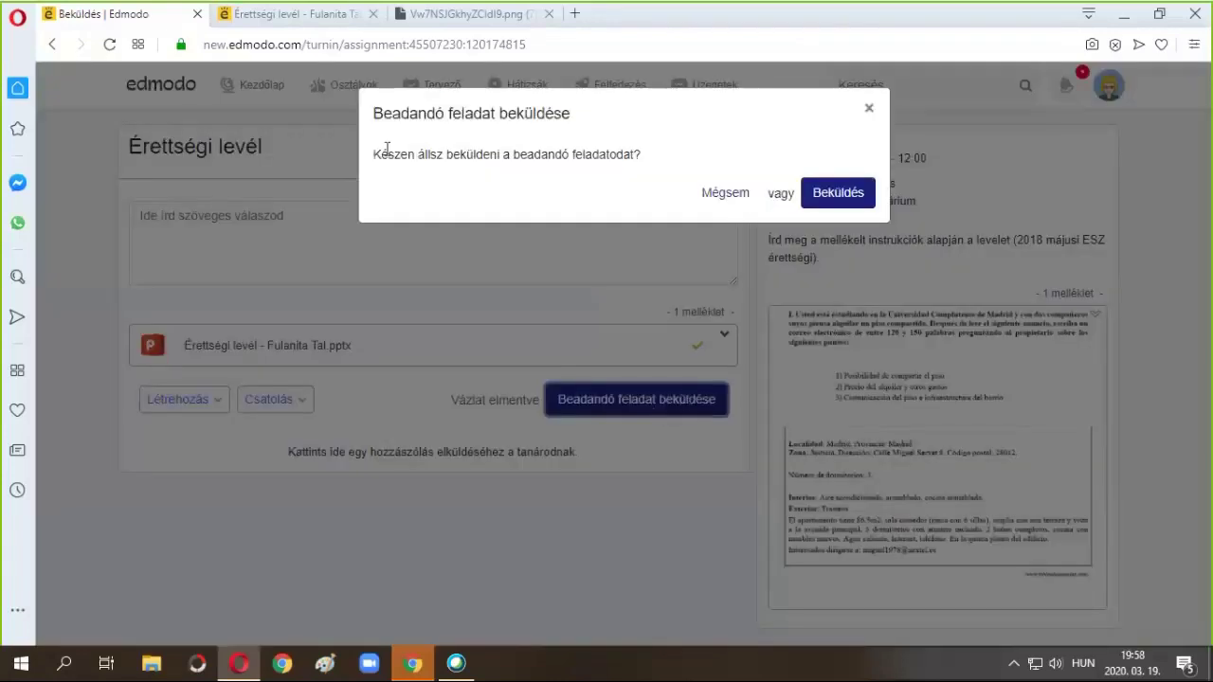
{"action": "left_click", "coordinate": [833, 199]}
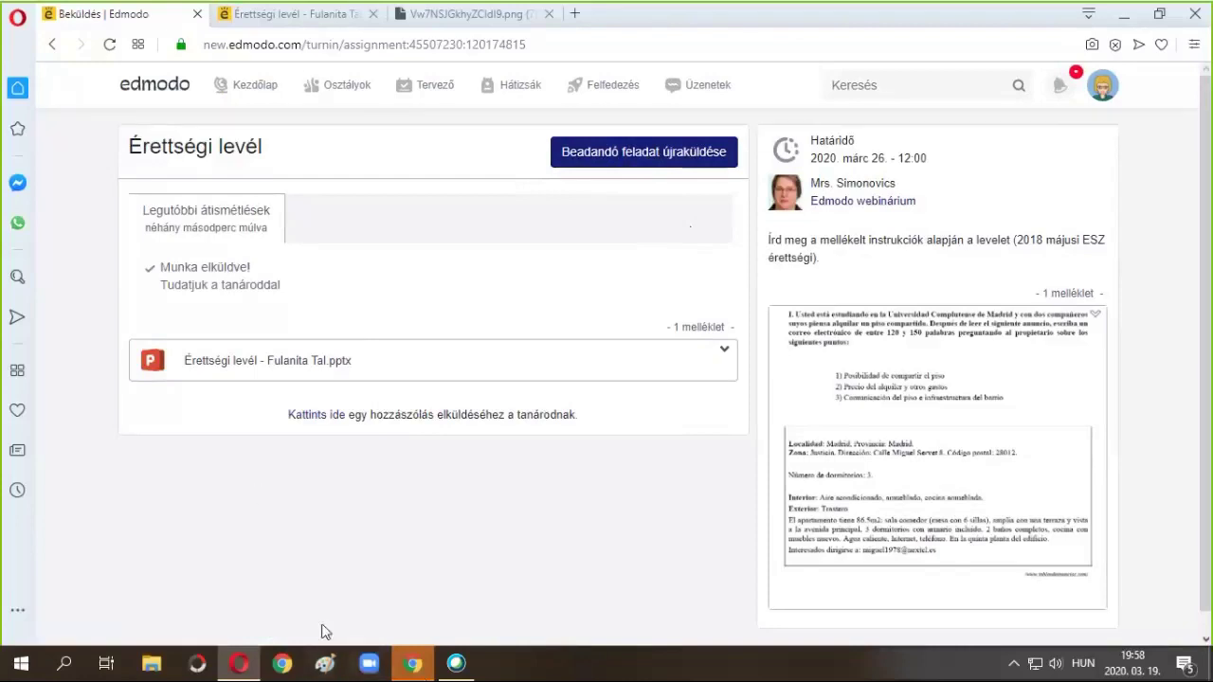
In Chrome, reload the Edmodo webinárium page and open Érettségi levél's '1 Beadvány' overview
{"action": "left_click", "coordinate": [243, 667]}
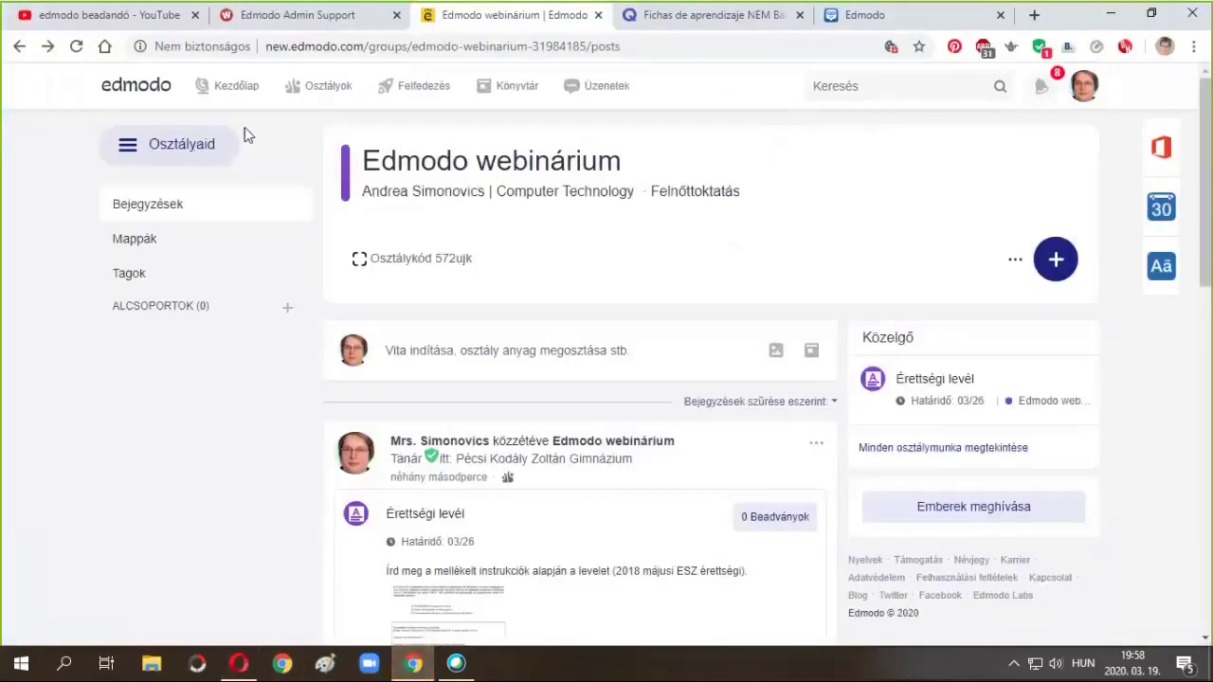
{"action": "left_click", "coordinate": [77, 46]}
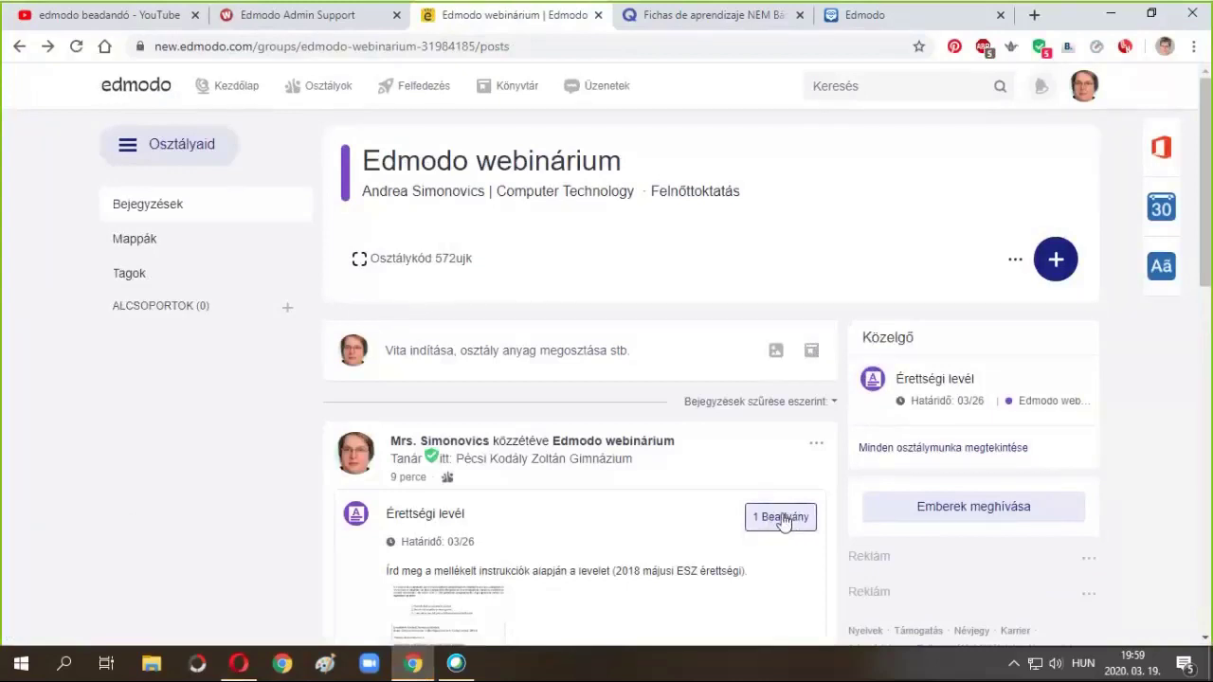
{"action": "left_click", "coordinate": [780, 519]}
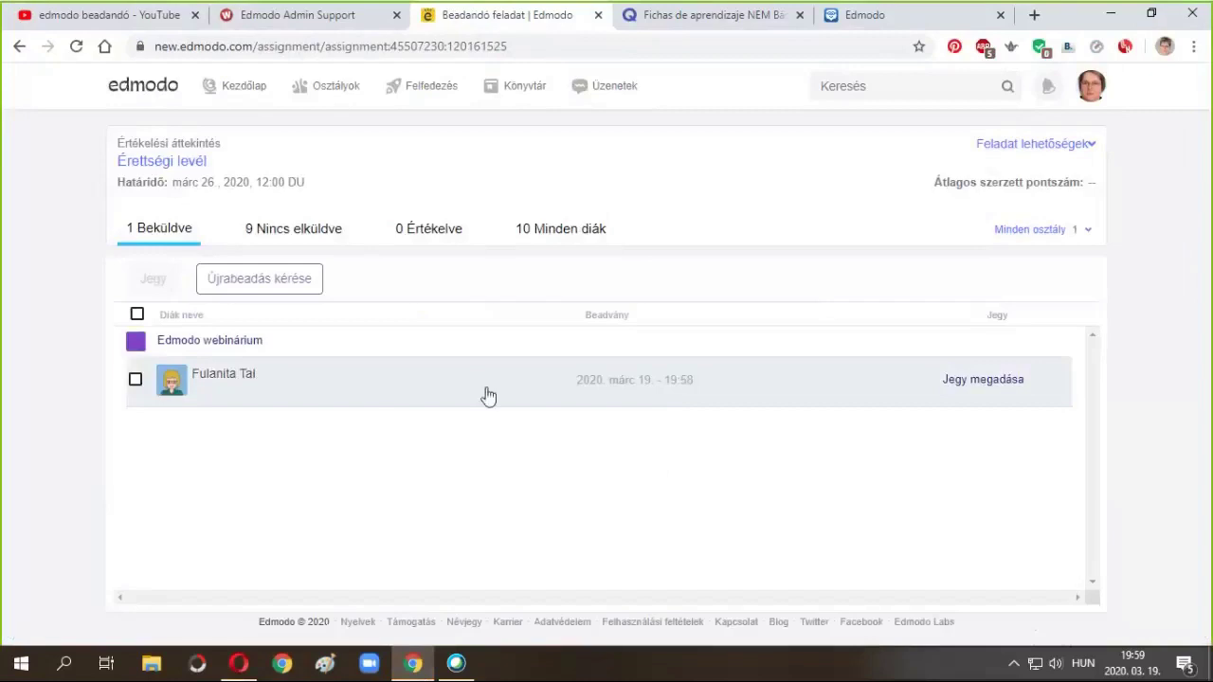
Open the student's Érettségi levél submission and grade it 30 out of 50 points
{"action": "left_click", "coordinate": [234, 380]}
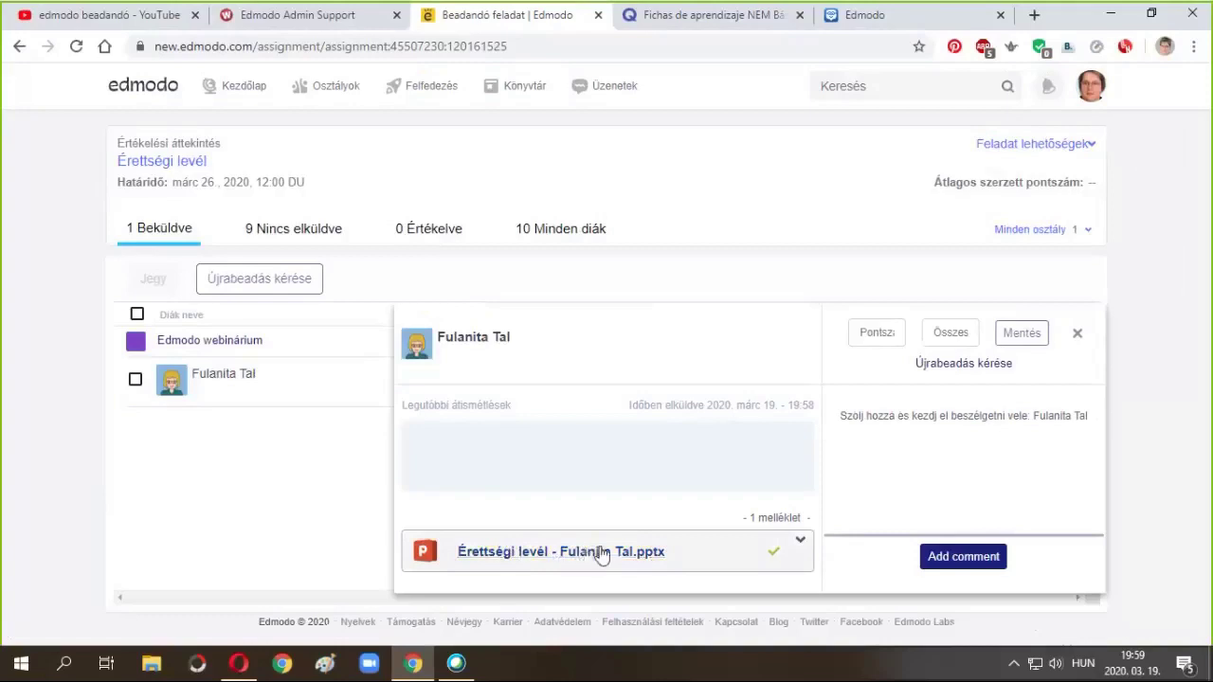
{"action": "left_click", "coordinate": [799, 541]}
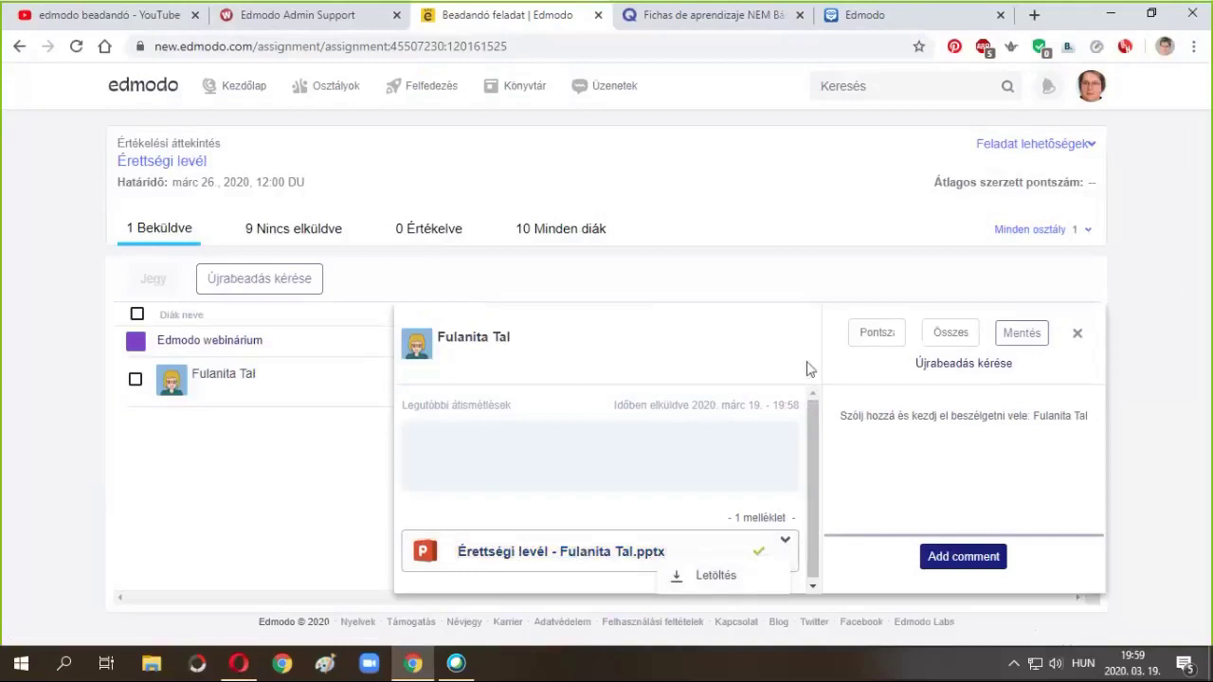
{"action": "left_click", "coordinate": [882, 333]}
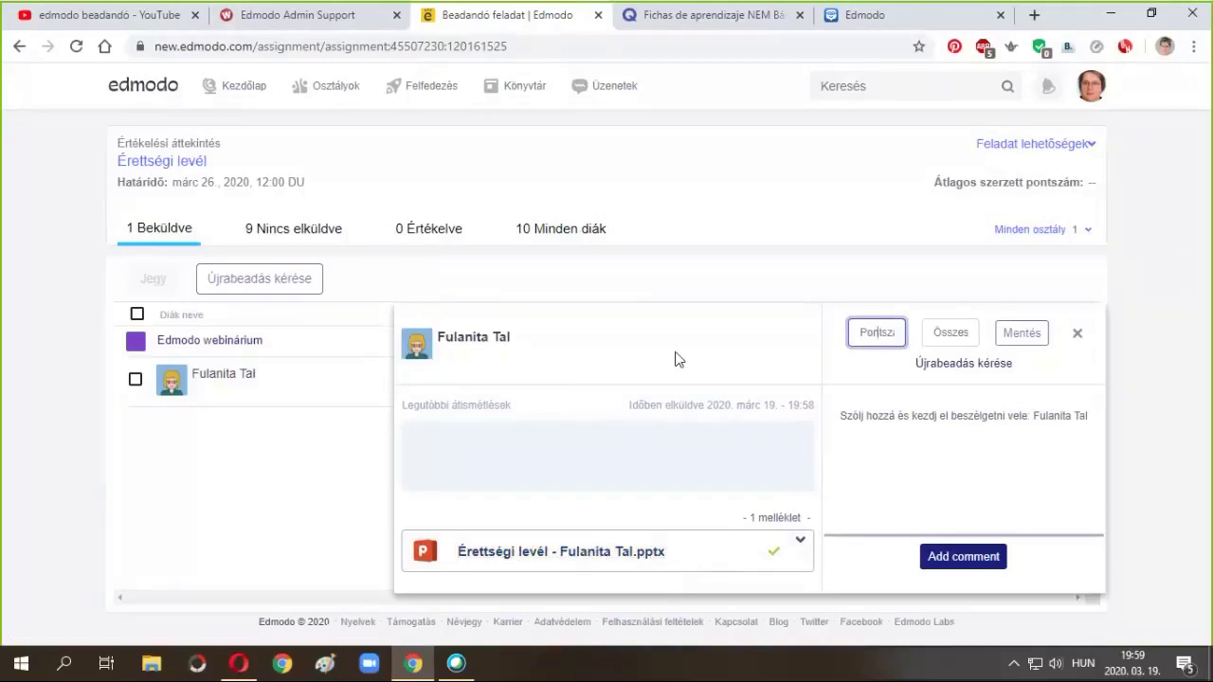
{"action": "type", "text": "30"}
{"action": "left_click", "coordinate": [947, 334]}
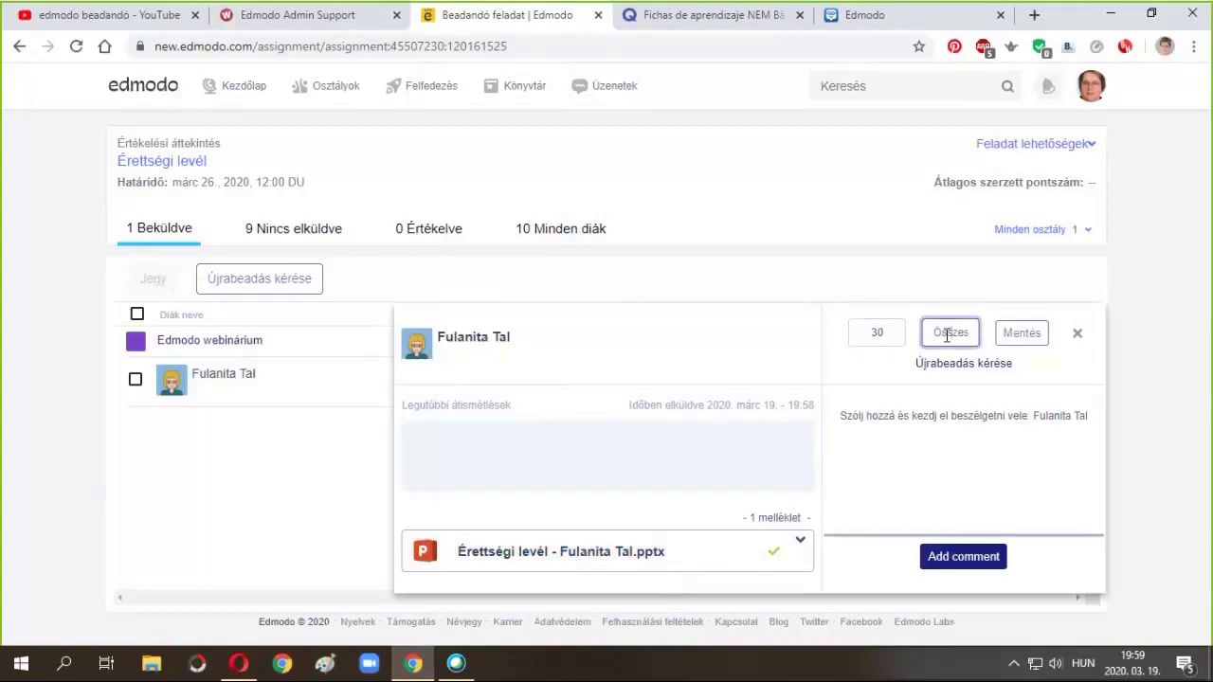
{"action": "type", "text": "30"}
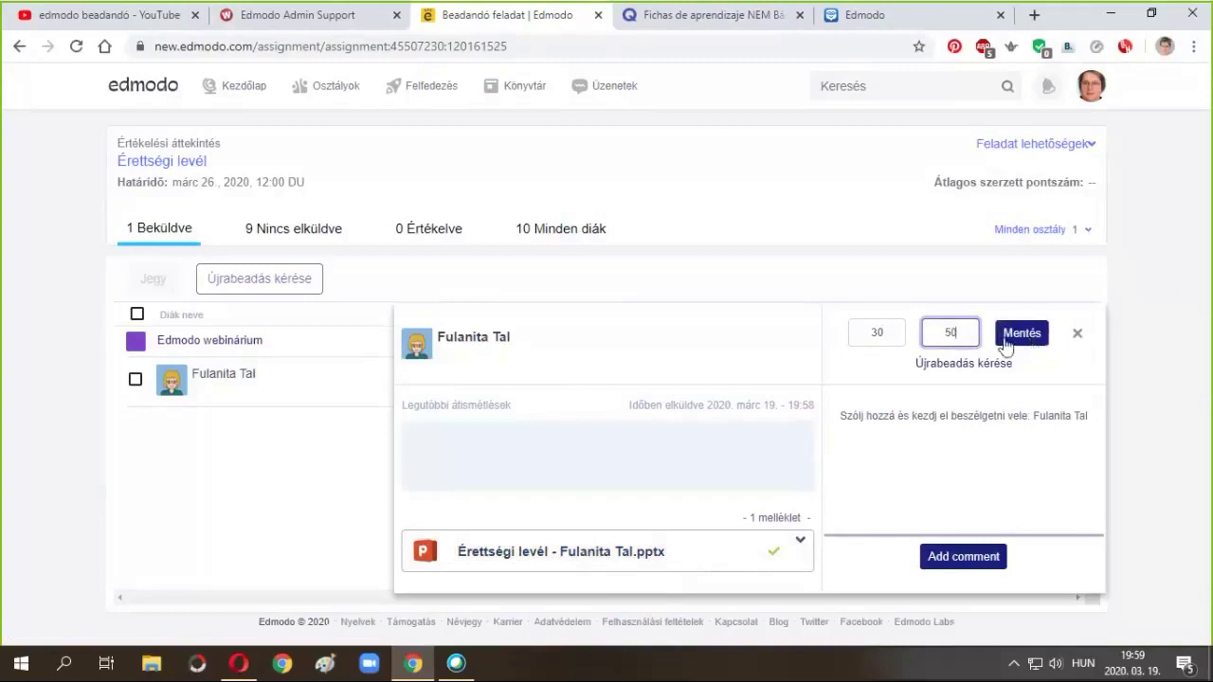
{"action": "left_click", "coordinate": [861, 555]}
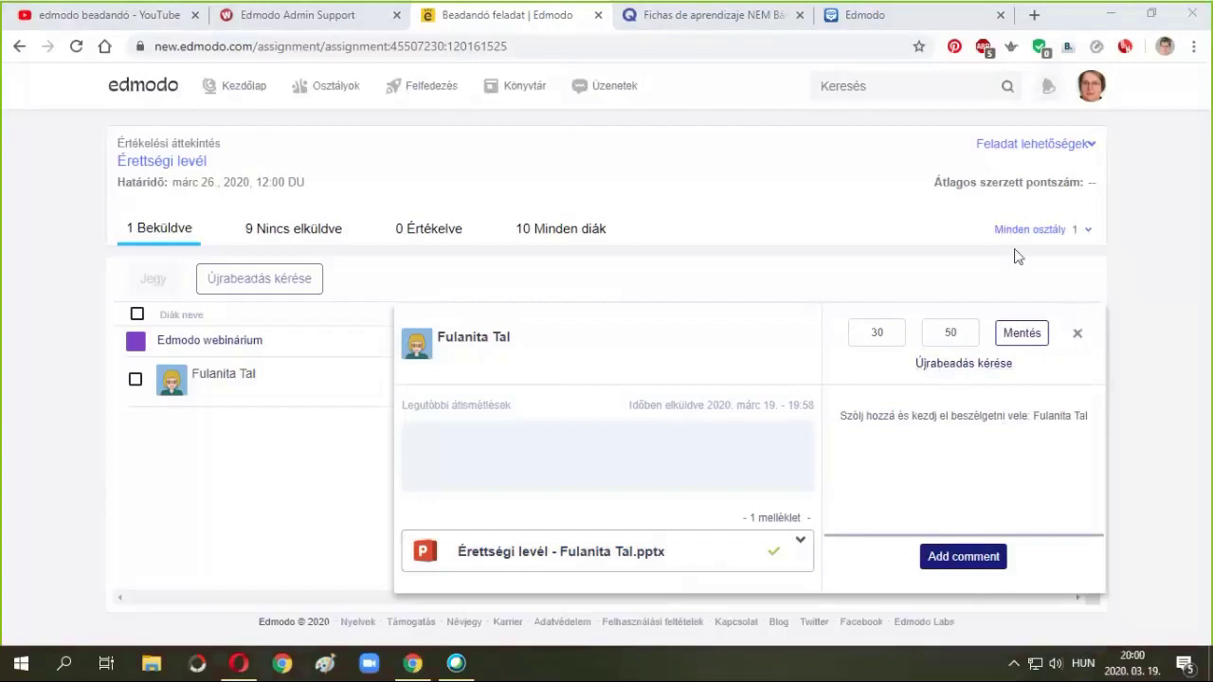
{"action": "left_click", "coordinate": [246, 89]}
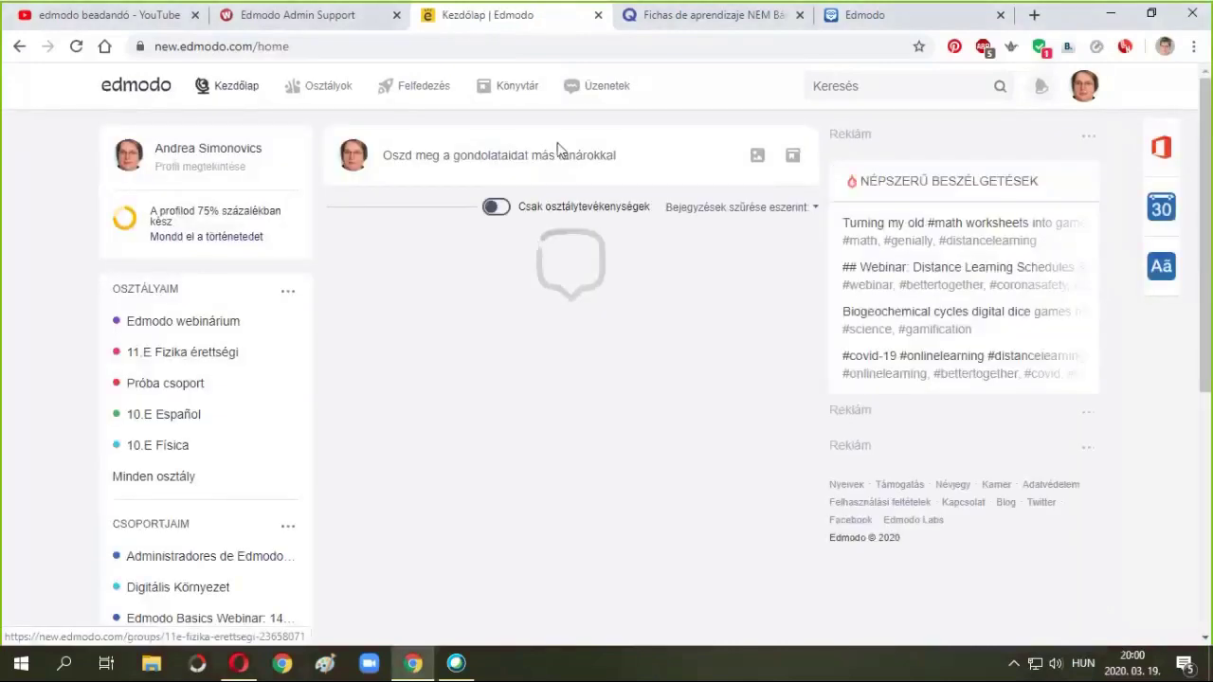
Look over the Osztályok overview, then open Edmodo webinárium from the home page's class list
{"action": "mouse_move", "coordinate": [334, 98]}
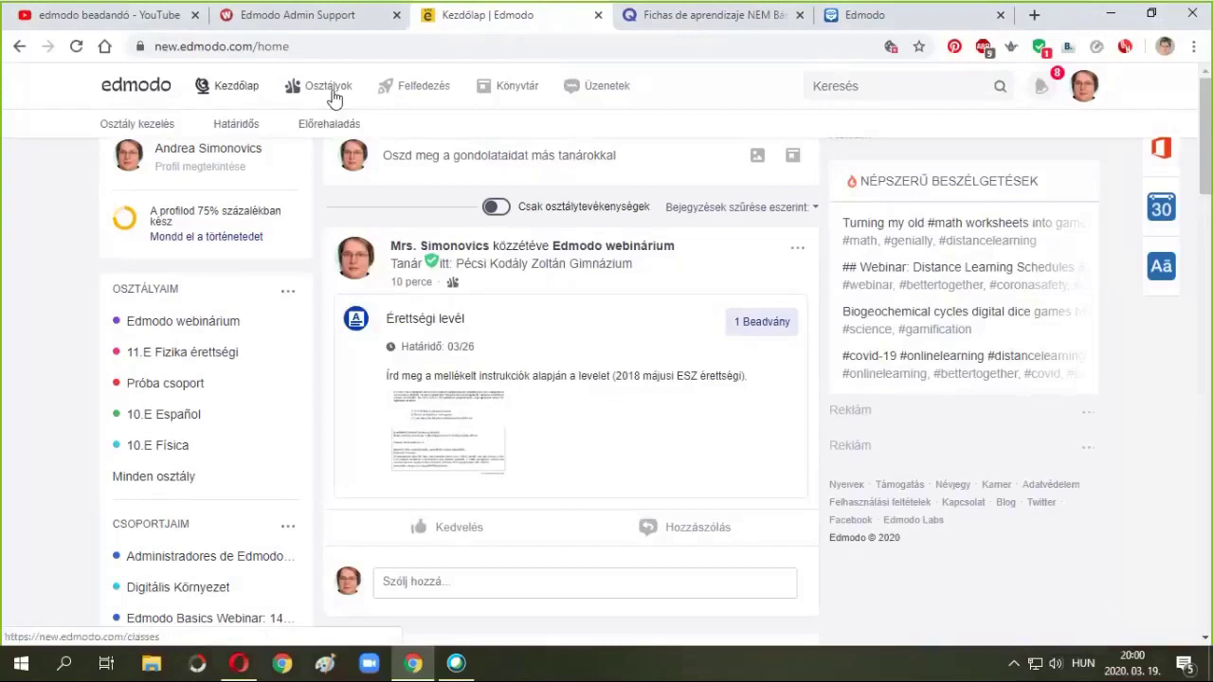
{"action": "left_click", "coordinate": [333, 98]}
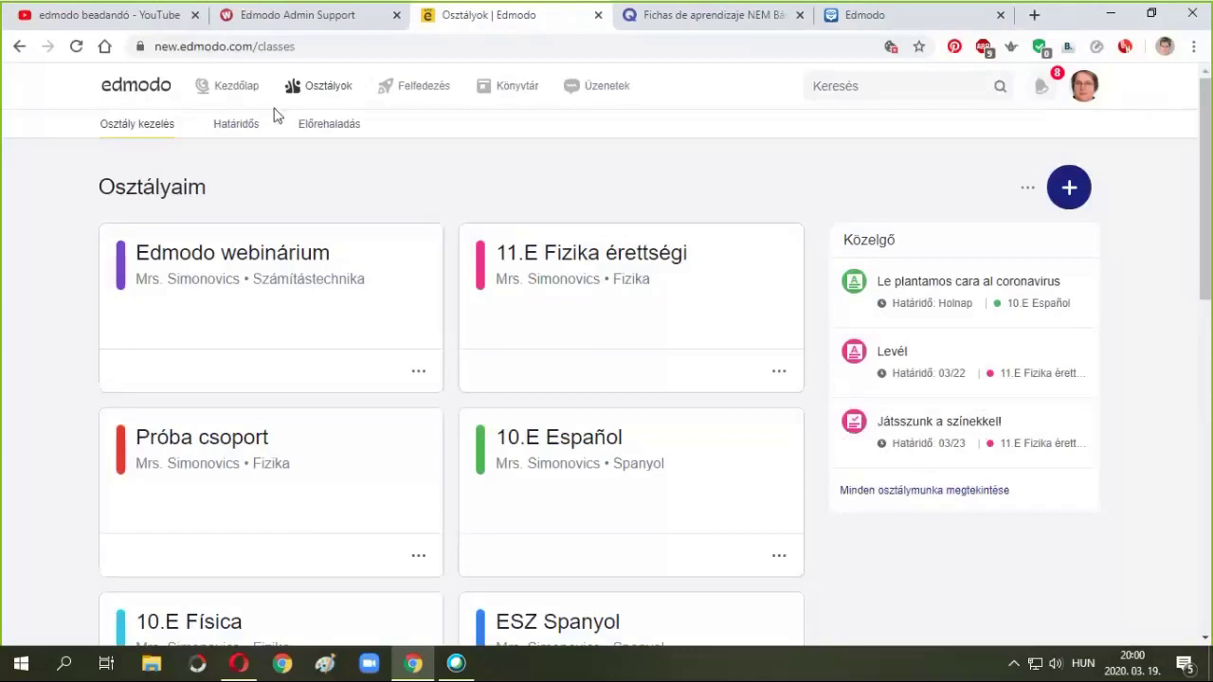
{"action": "left_click", "coordinate": [228, 88]}
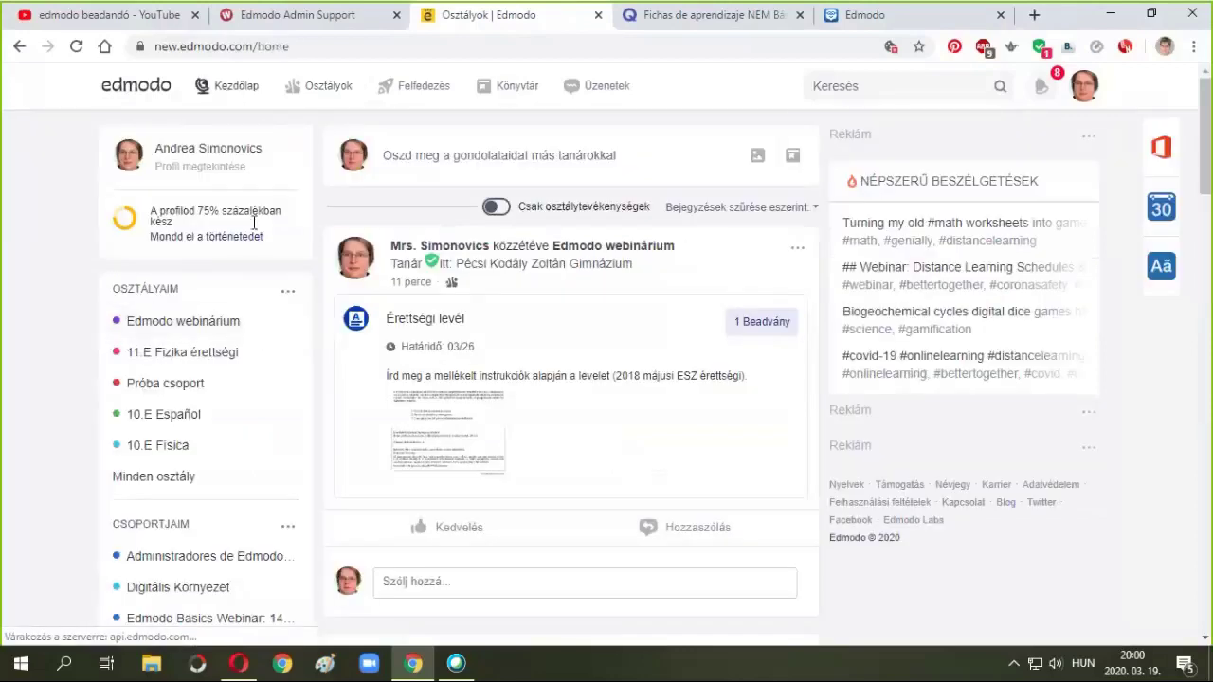
{"action": "left_click", "coordinate": [194, 332]}
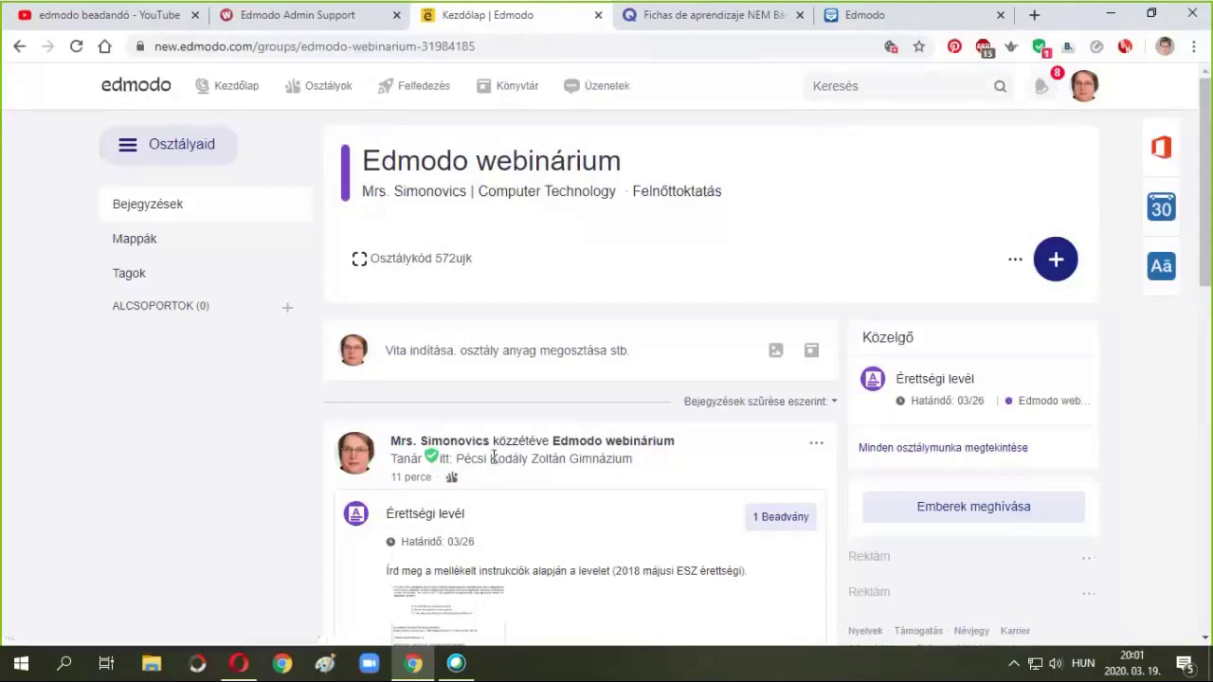
Choose to load a previously created quiz and list all the saved quizzes
{"action": "left_click", "coordinate": [1059, 265]}
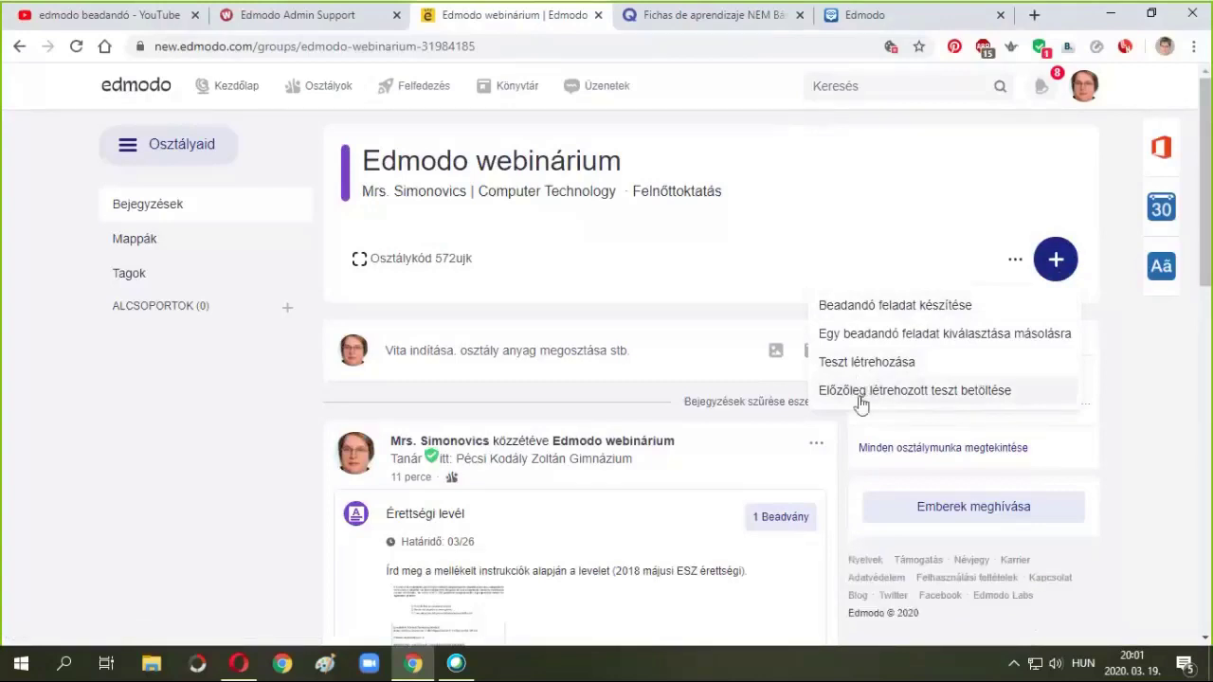
{"action": "left_click", "coordinate": [868, 400]}
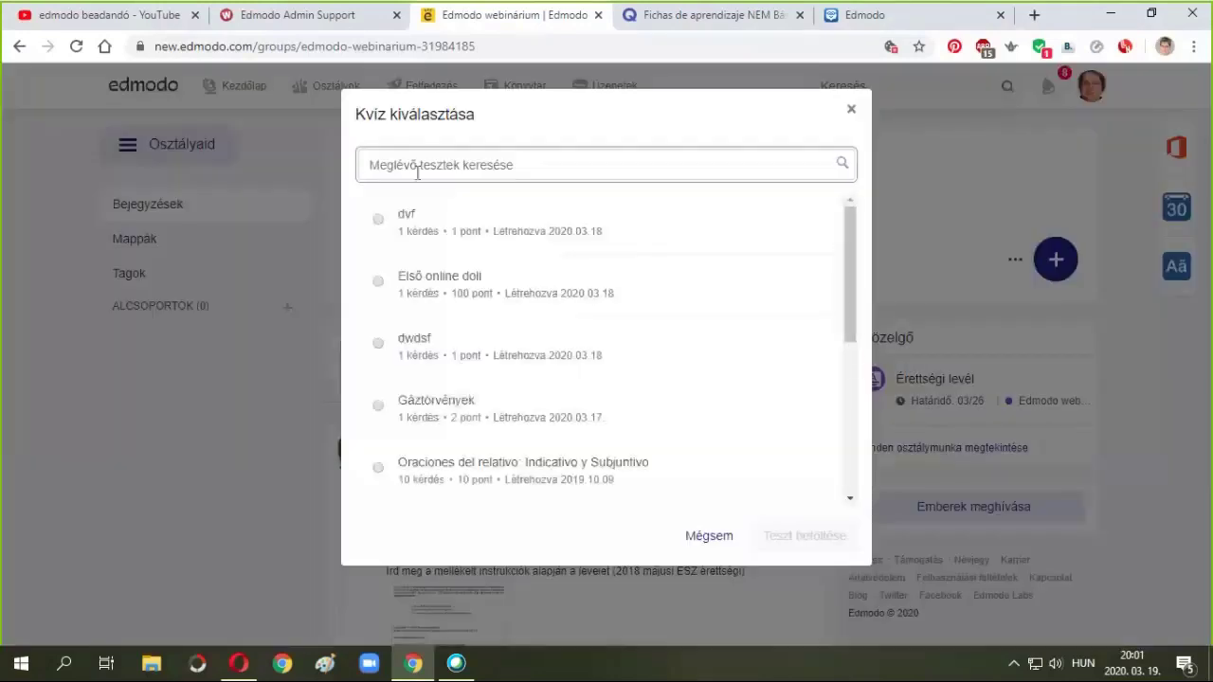
{"action": "scroll", "coordinate": [566, 332], "scroll_direction": "down", "scroll_amount": 3}
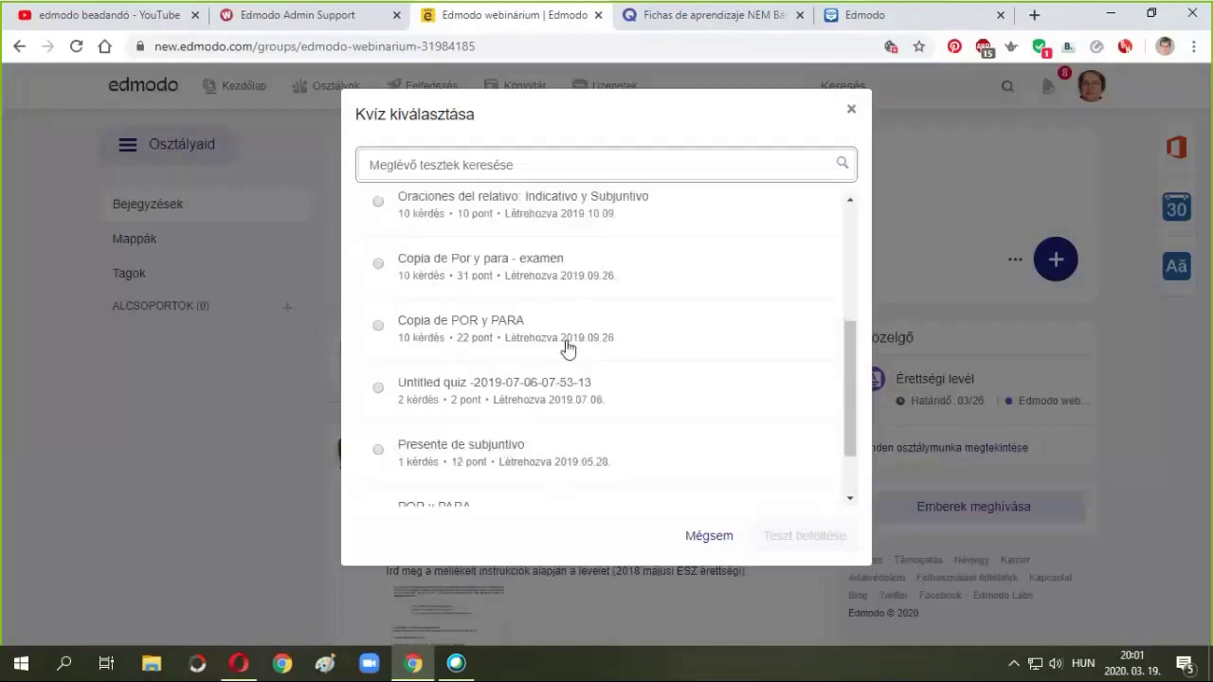
{"action": "scroll", "coordinate": [612, 339], "scroll_direction": "down", "scroll_amount": 1}
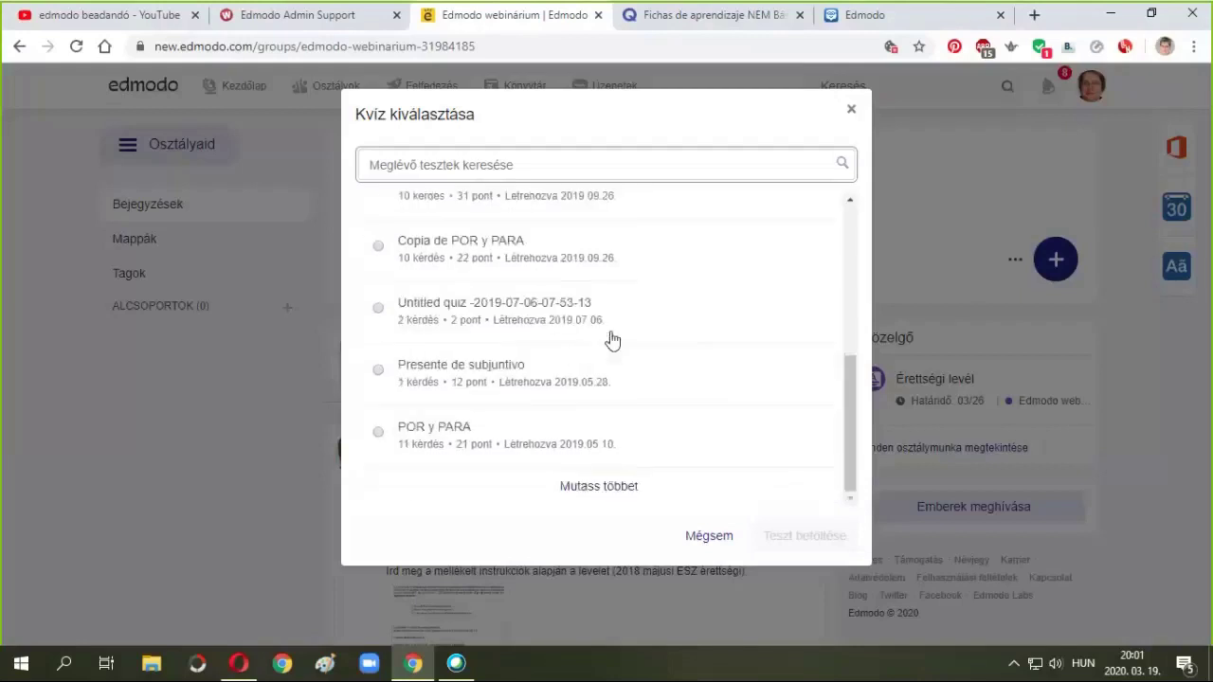
{"action": "left_click", "coordinate": [591, 489]}
{"action": "scroll", "coordinate": [645, 331], "scroll_direction": "down", "scroll_amount": 2}
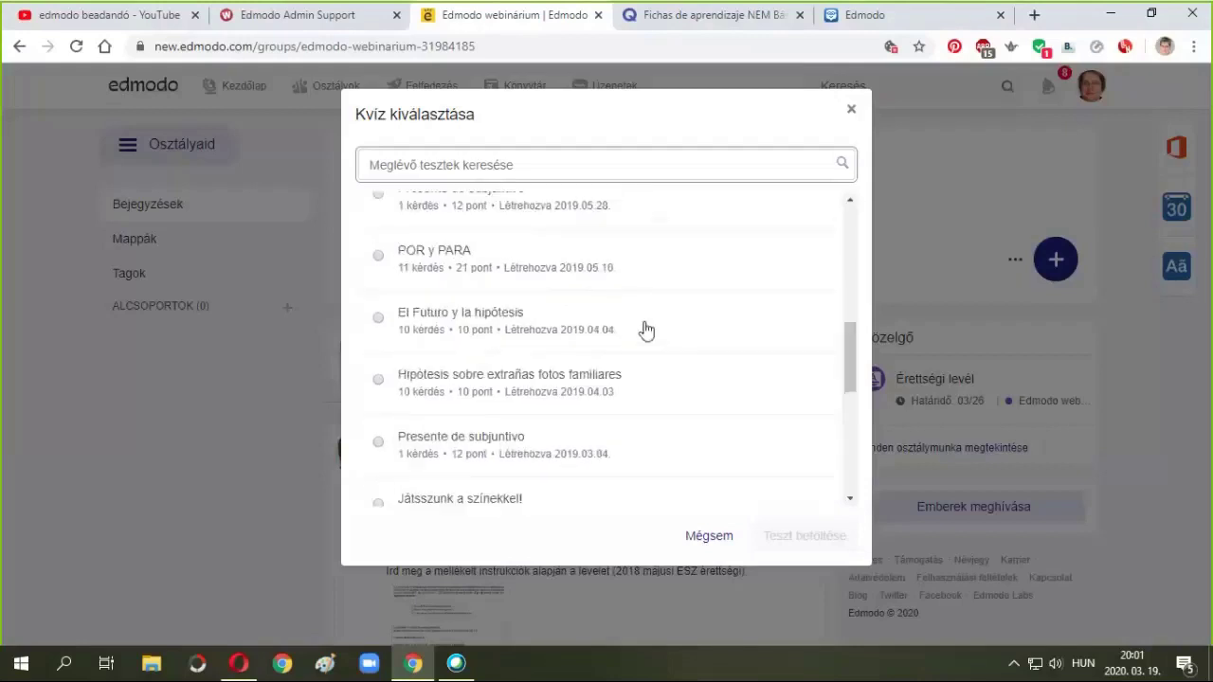
{"action": "scroll", "coordinate": [645, 331], "scroll_direction": "down", "scroll_amount": 1}
{"action": "scroll", "coordinate": [644, 329], "scroll_direction": "down", "scroll_amount": 1}
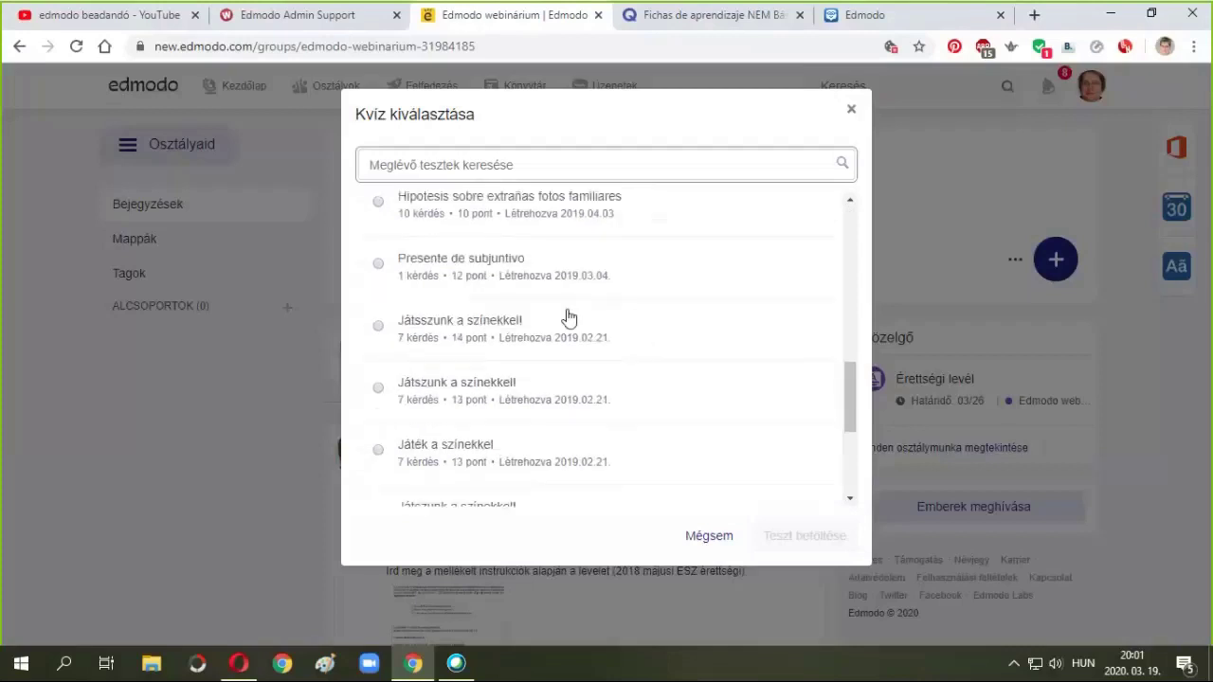
Load the 14-point Játsszunk a színekkel! quiz, review its questions, and start assigning it
{"action": "left_click", "coordinate": [434, 326]}
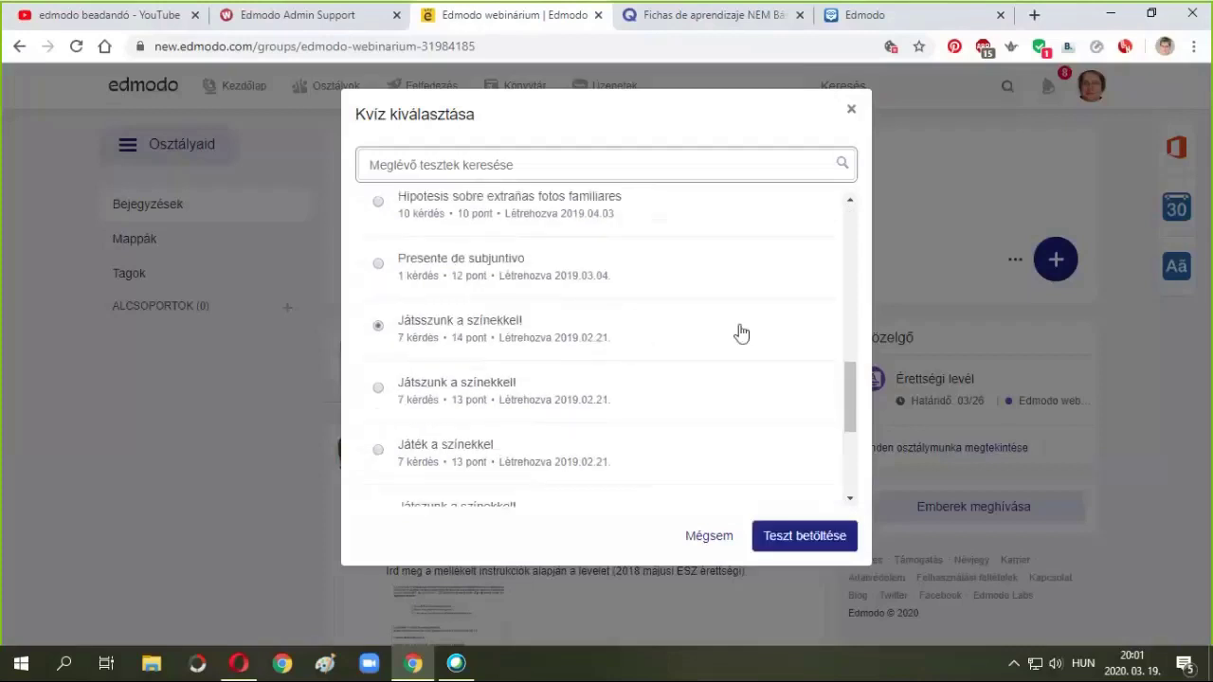
{"action": "left_click", "coordinate": [799, 547]}
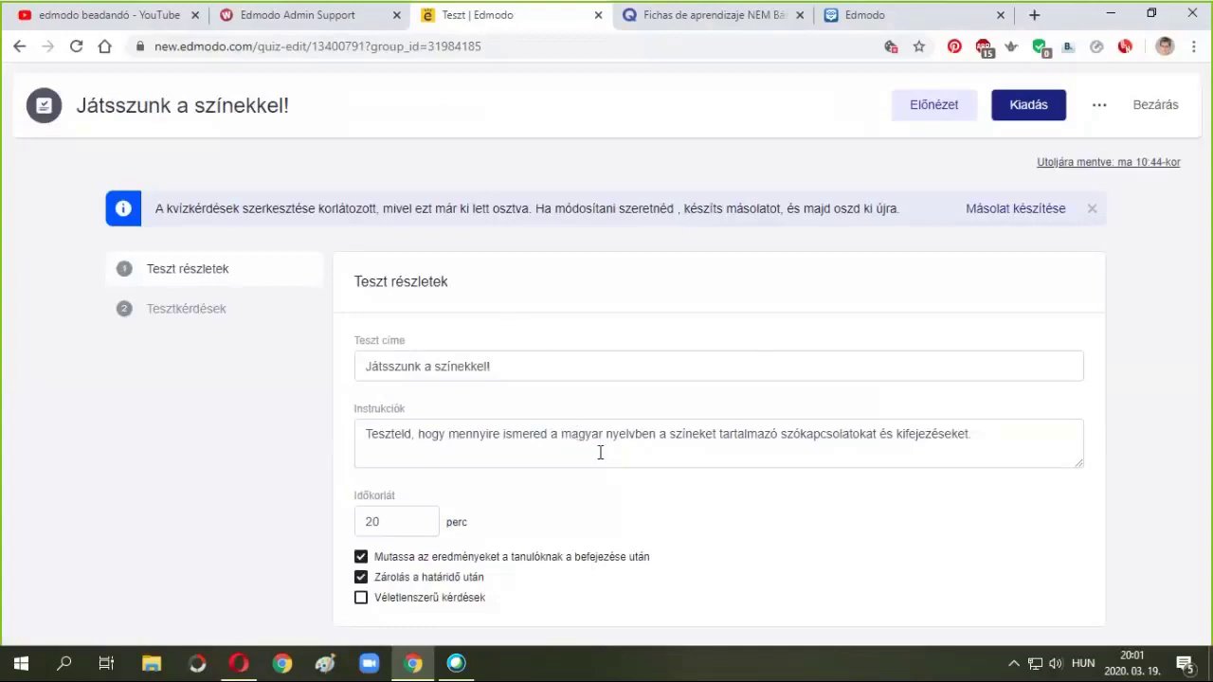
{"action": "left_click", "coordinate": [180, 312]}
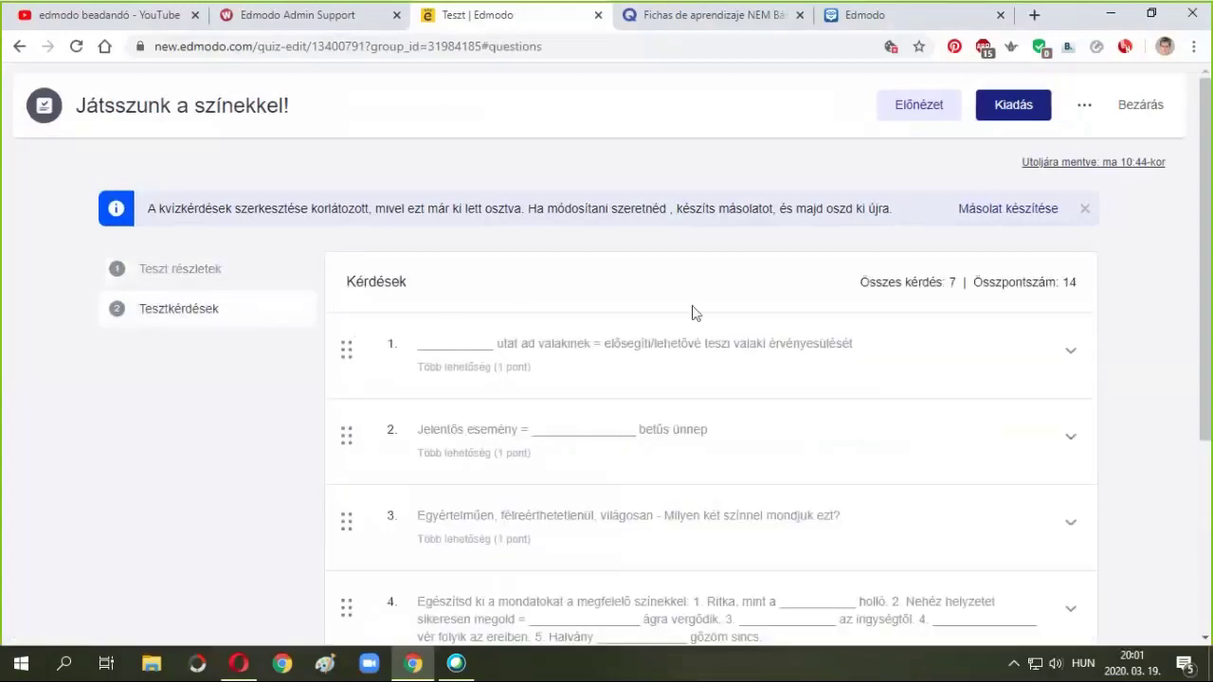
{"action": "left_click", "coordinate": [1016, 109]}
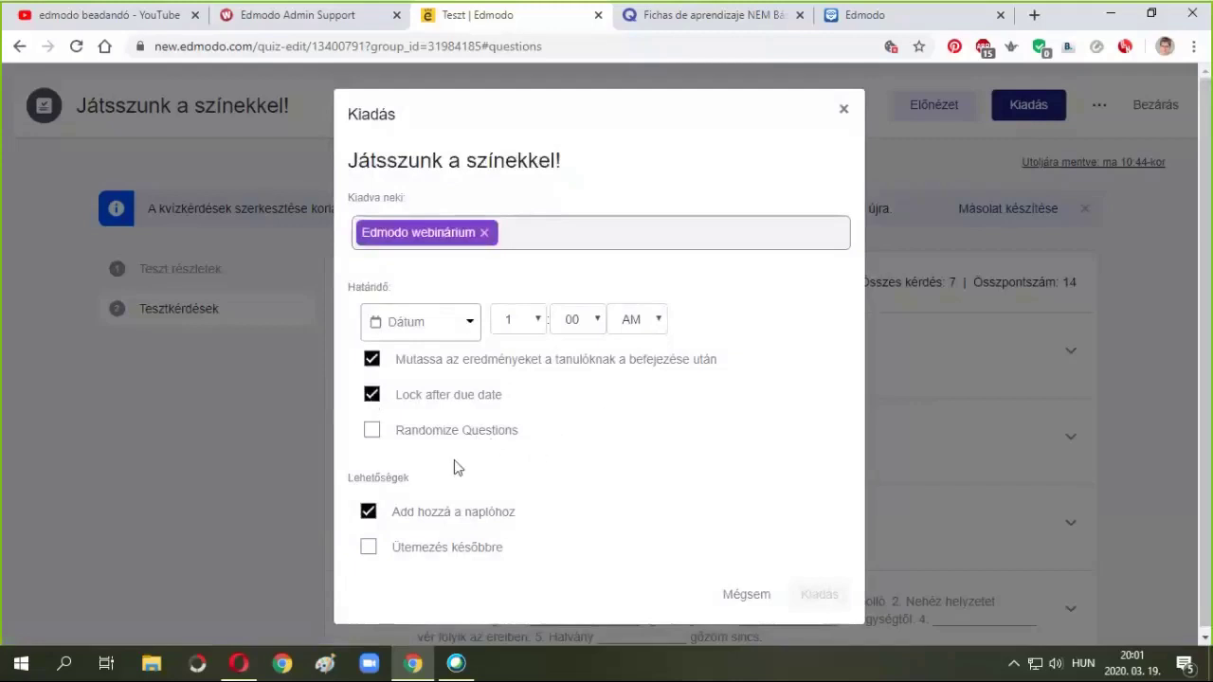
Assign the quiz to Edmodo webinárium due 03/26/2020 12:00 AM, without scheduling for later
{"action": "left_click", "coordinate": [369, 553]}
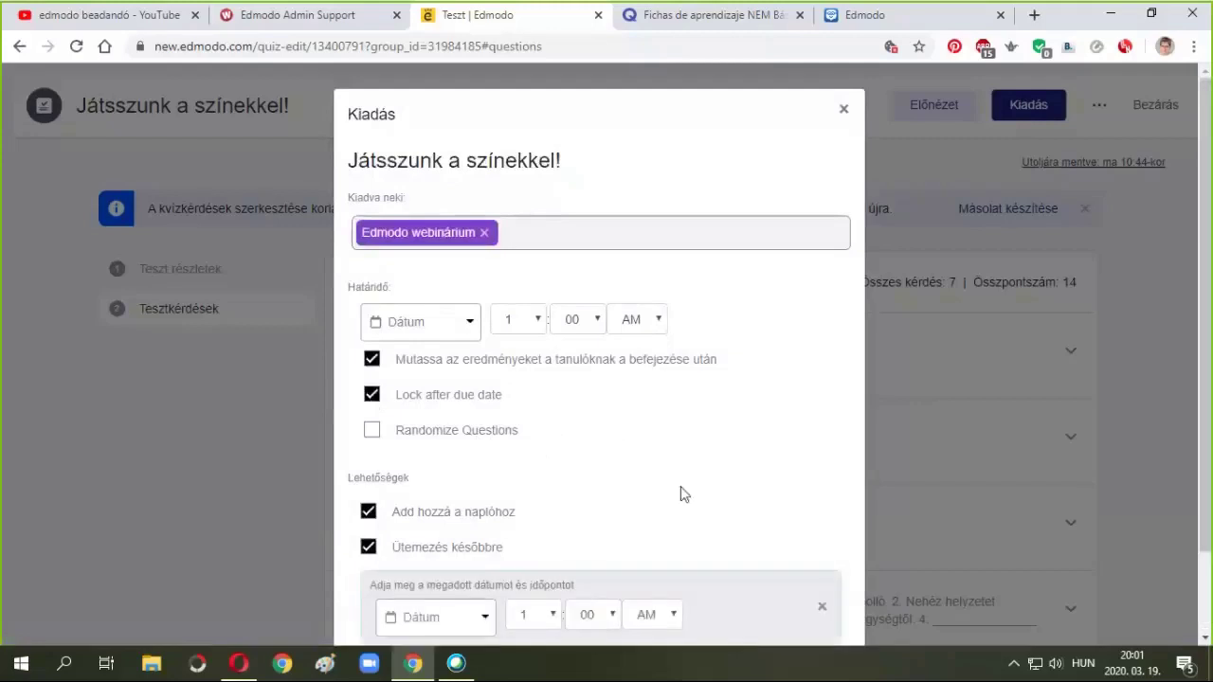
{"action": "scroll", "coordinate": [677, 492], "scroll_direction": "down", "scroll_amount": 1}
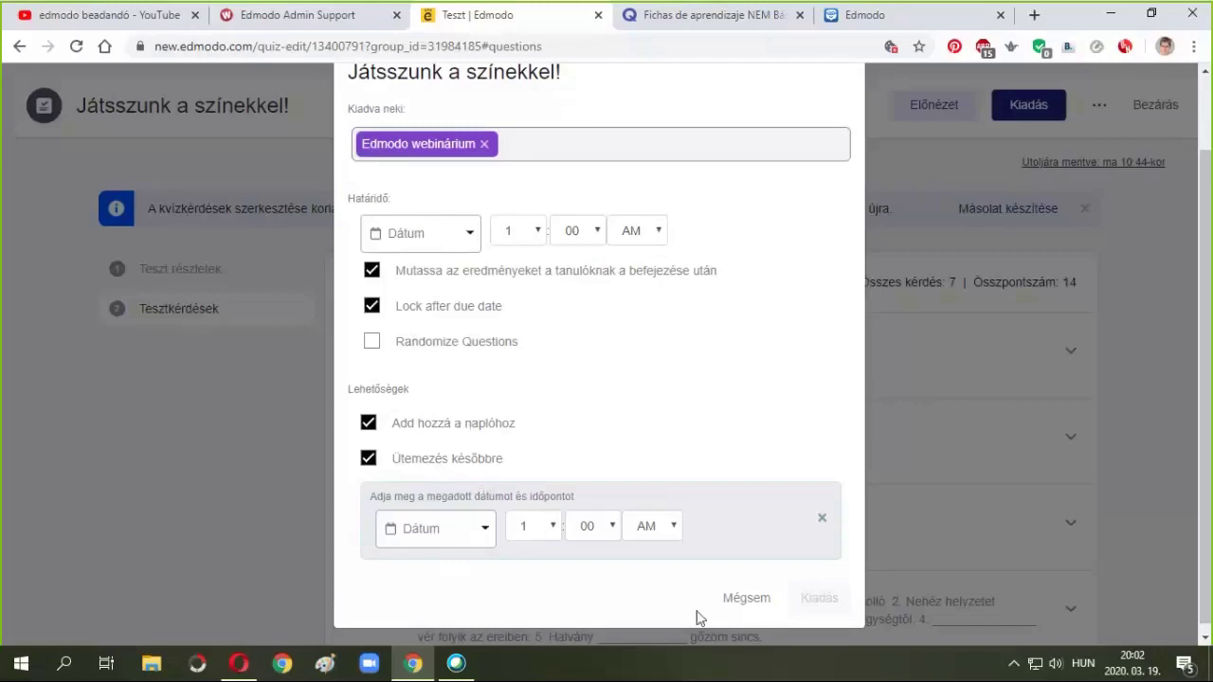
{"action": "left_click", "coordinate": [470, 240]}
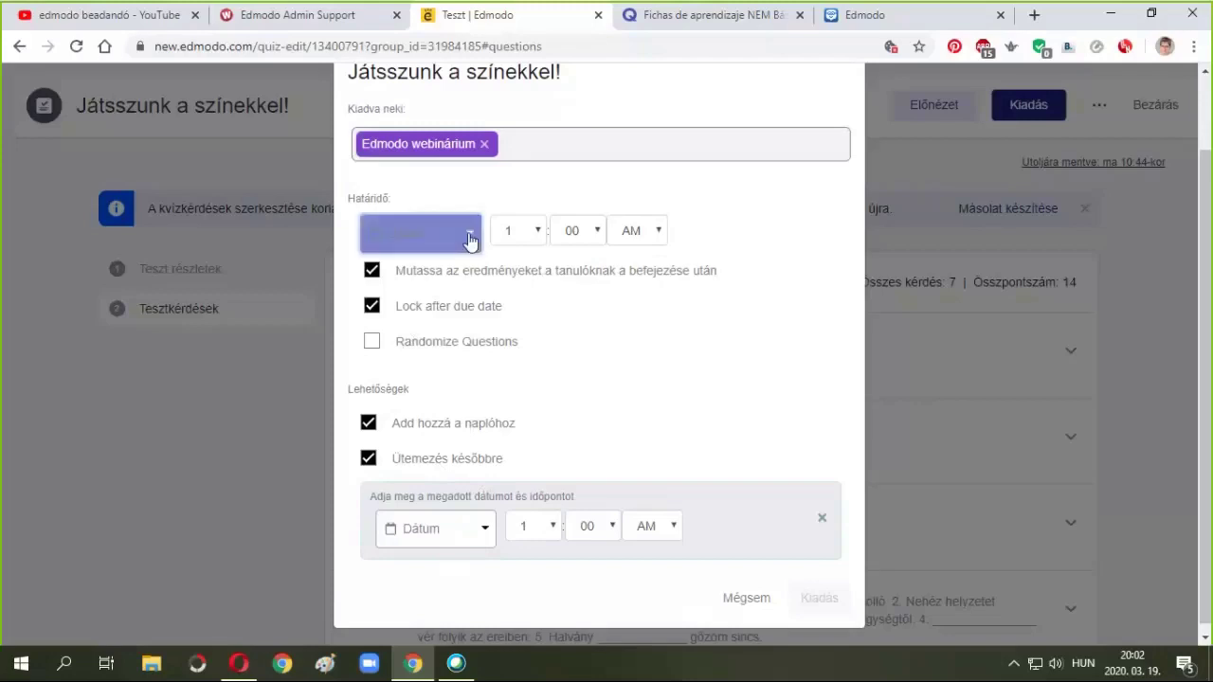
{"action": "left_click", "coordinate": [559, 460]}
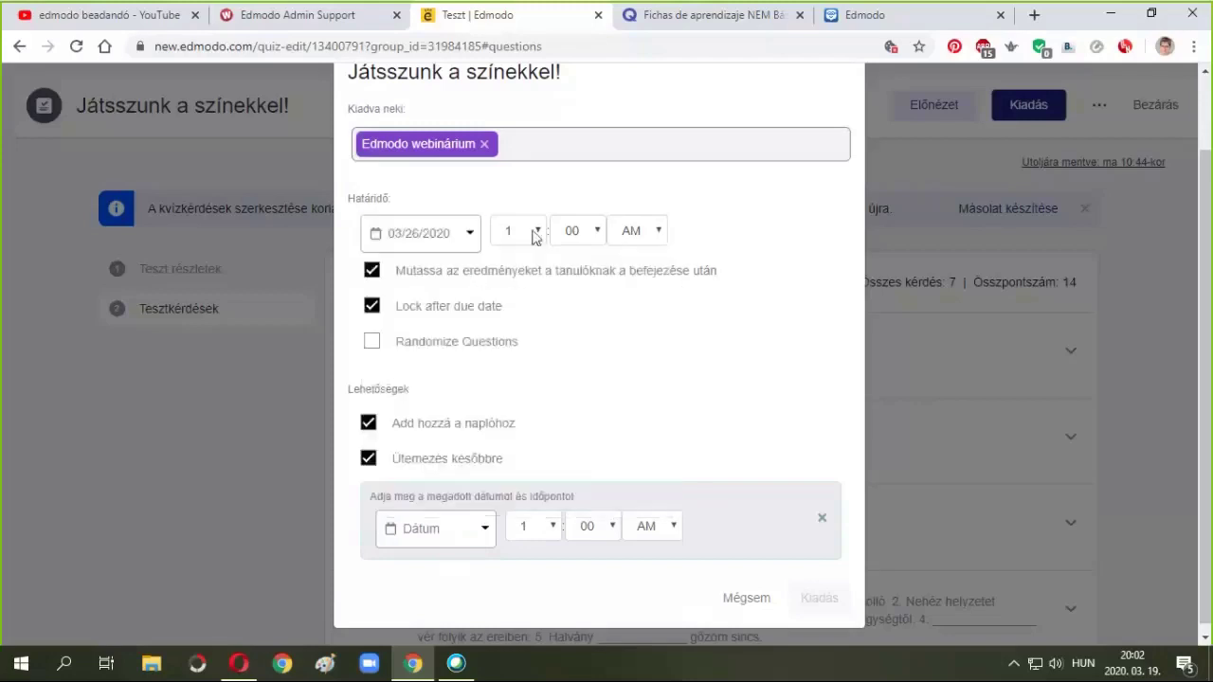
{"action": "left_click", "coordinate": [536, 237]}
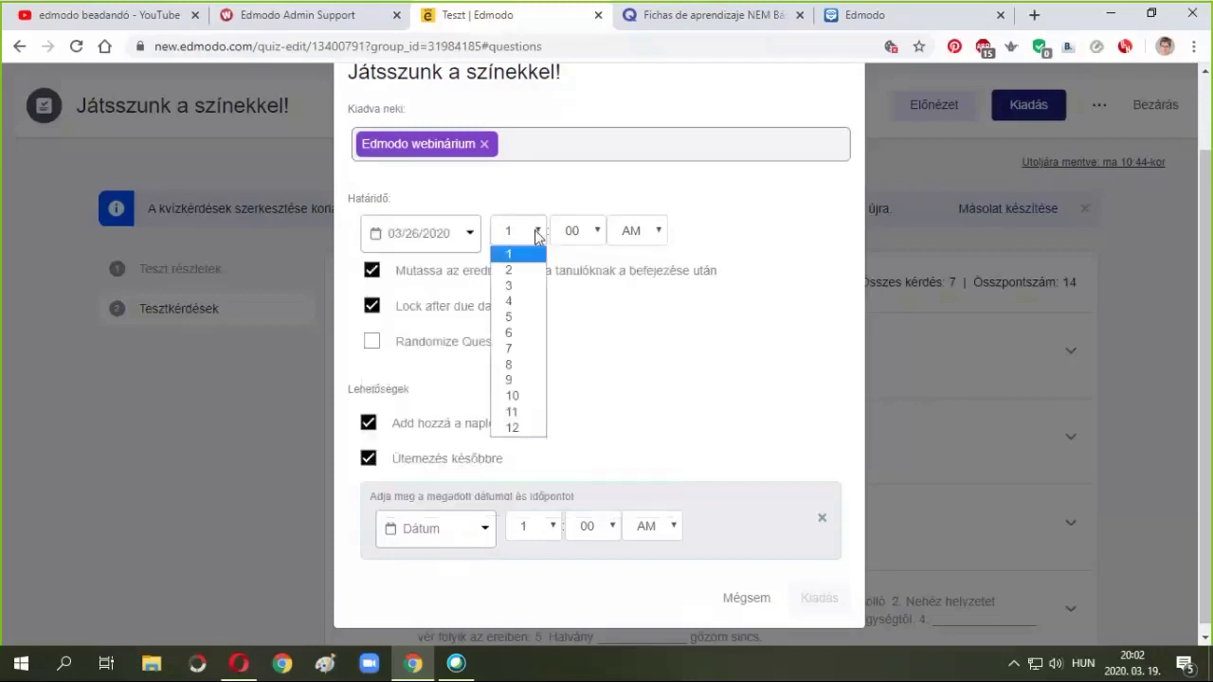
{"action": "left_click", "coordinate": [514, 428]}
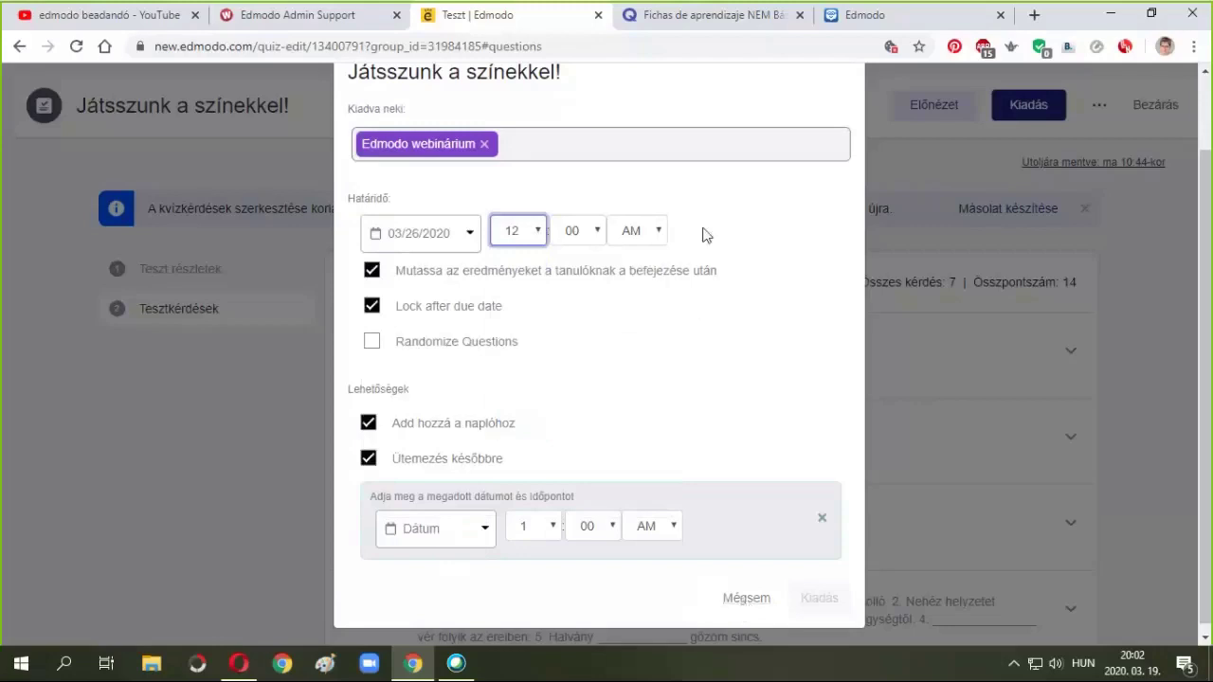
{"action": "left_click", "coordinate": [368, 458]}
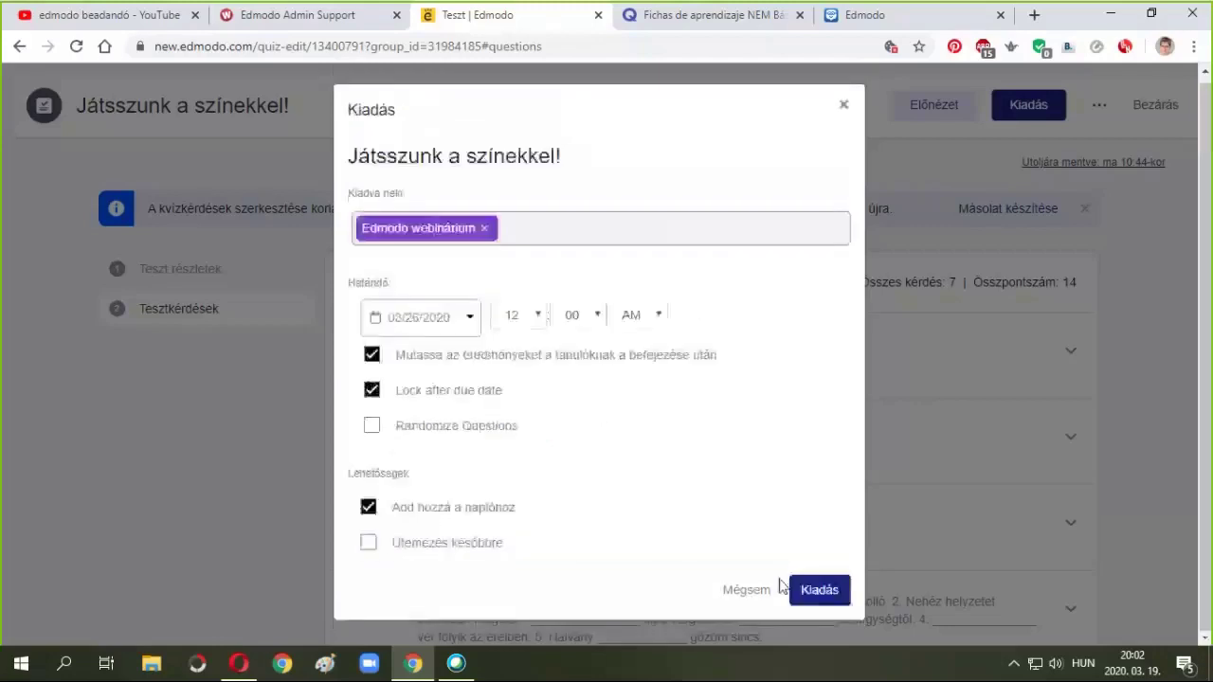
{"action": "left_click", "coordinate": [821, 590]}
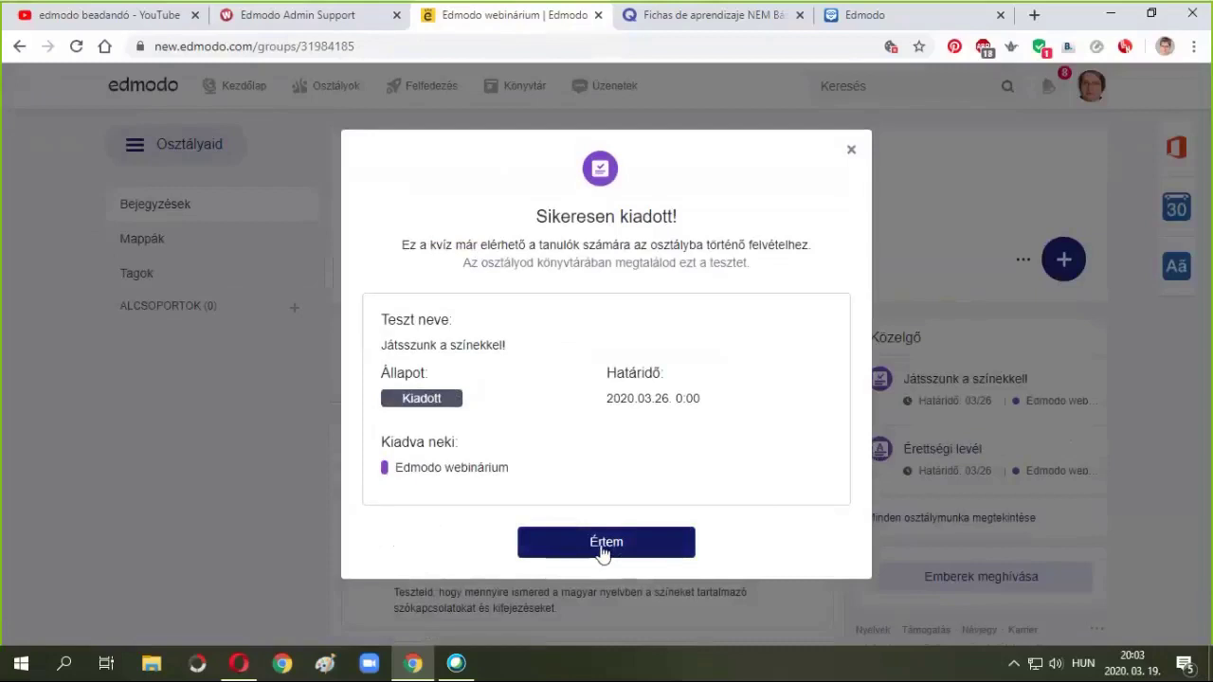
{"action": "left_click", "coordinate": [603, 545]}
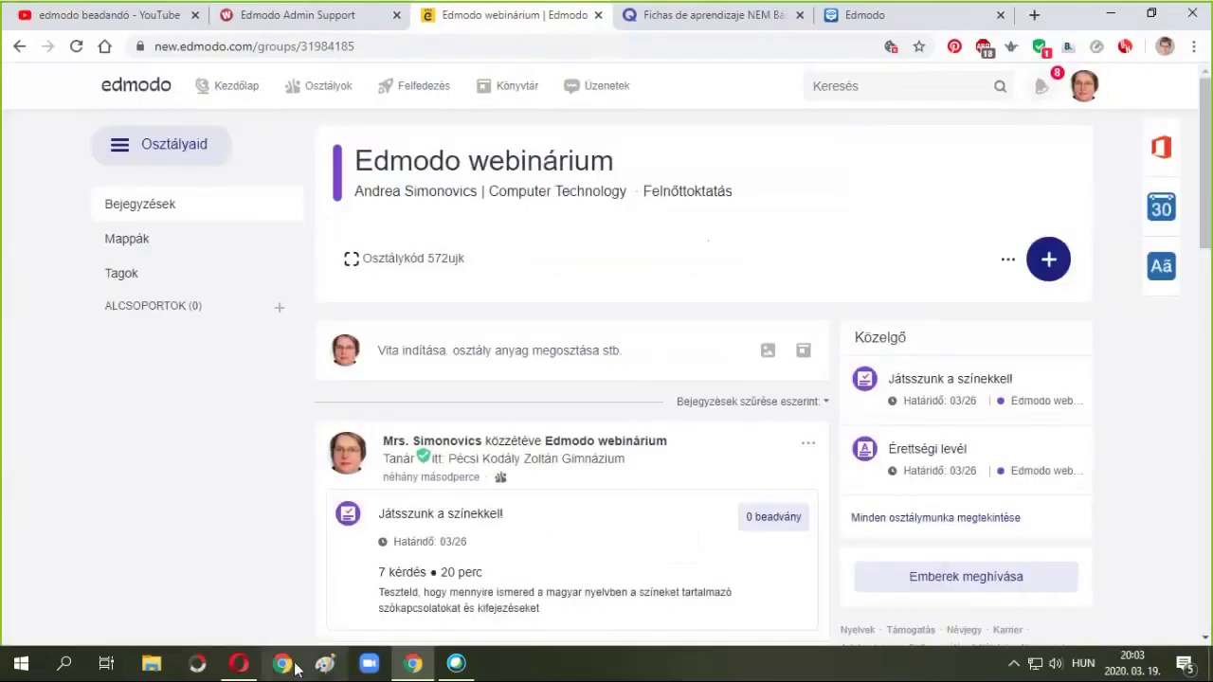
In the student's window, check the home feed and view Játsszunk a színekkel! in the Planner
{"action": "left_click", "coordinate": [244, 666]}
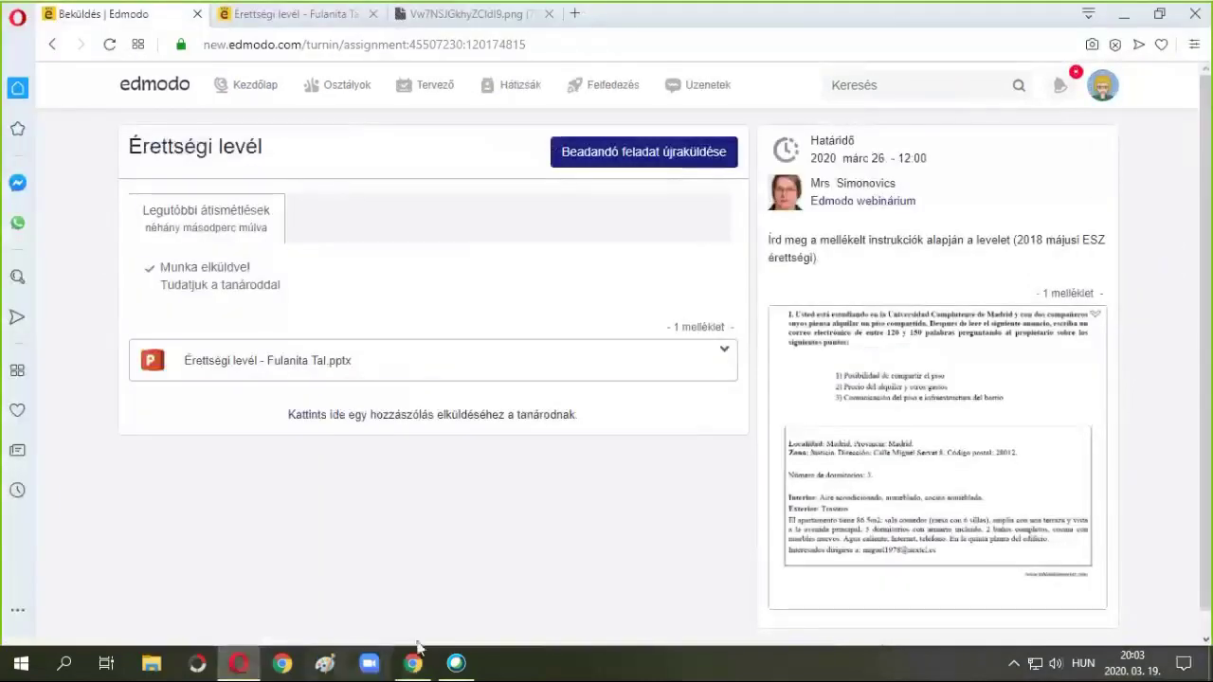
{"action": "left_click", "coordinate": [249, 98]}
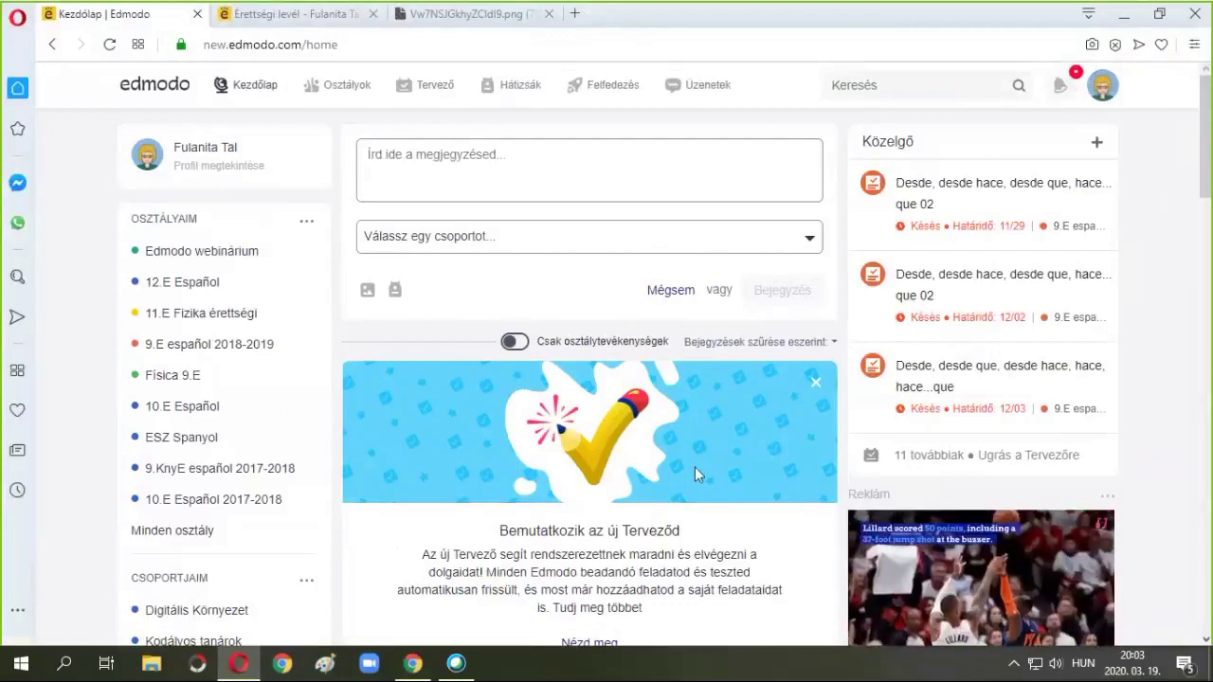
{"action": "scroll", "coordinate": [695, 467], "scroll_direction": "down", "scroll_amount": 2}
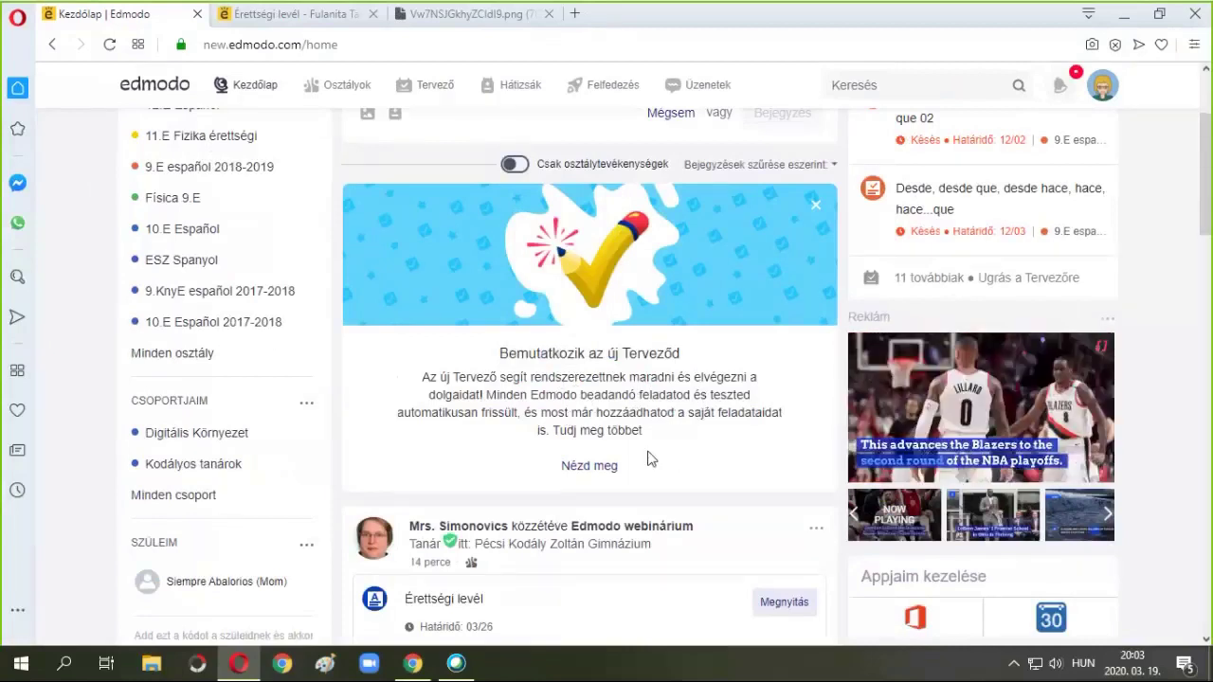
{"action": "scroll", "coordinate": [628, 428], "scroll_direction": "up", "scroll_amount": 3}
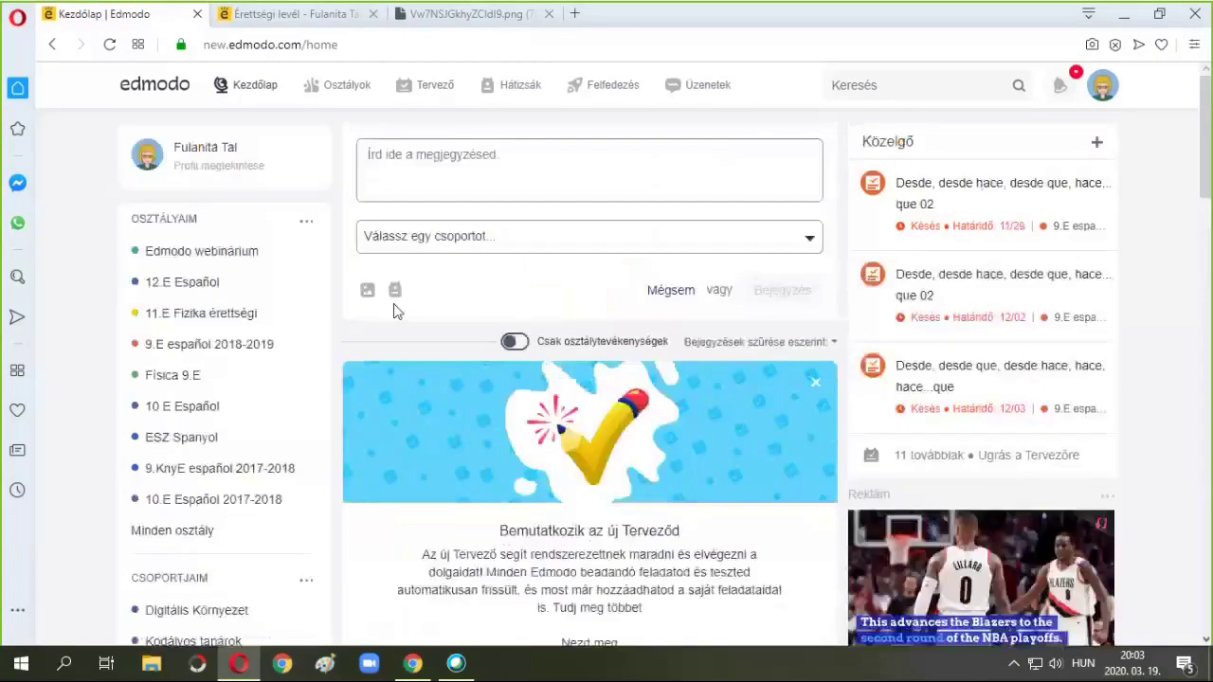
{"action": "left_click", "coordinate": [422, 90]}
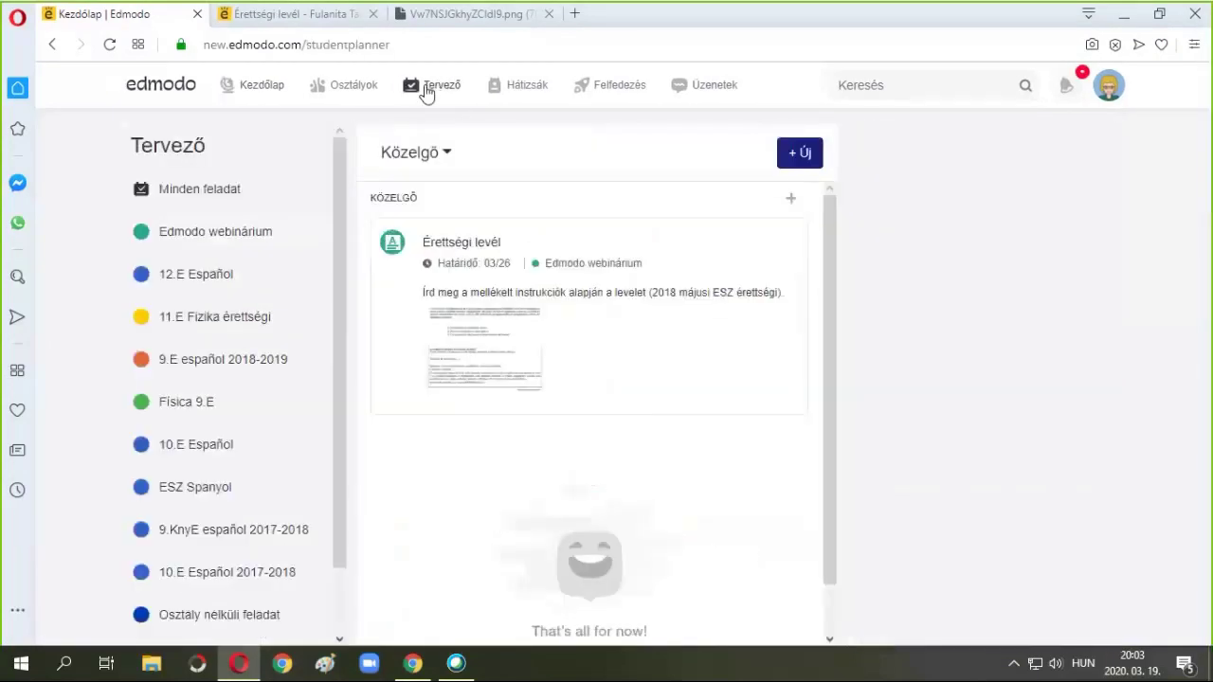
{"action": "mouse_move", "coordinate": [493, 349]}
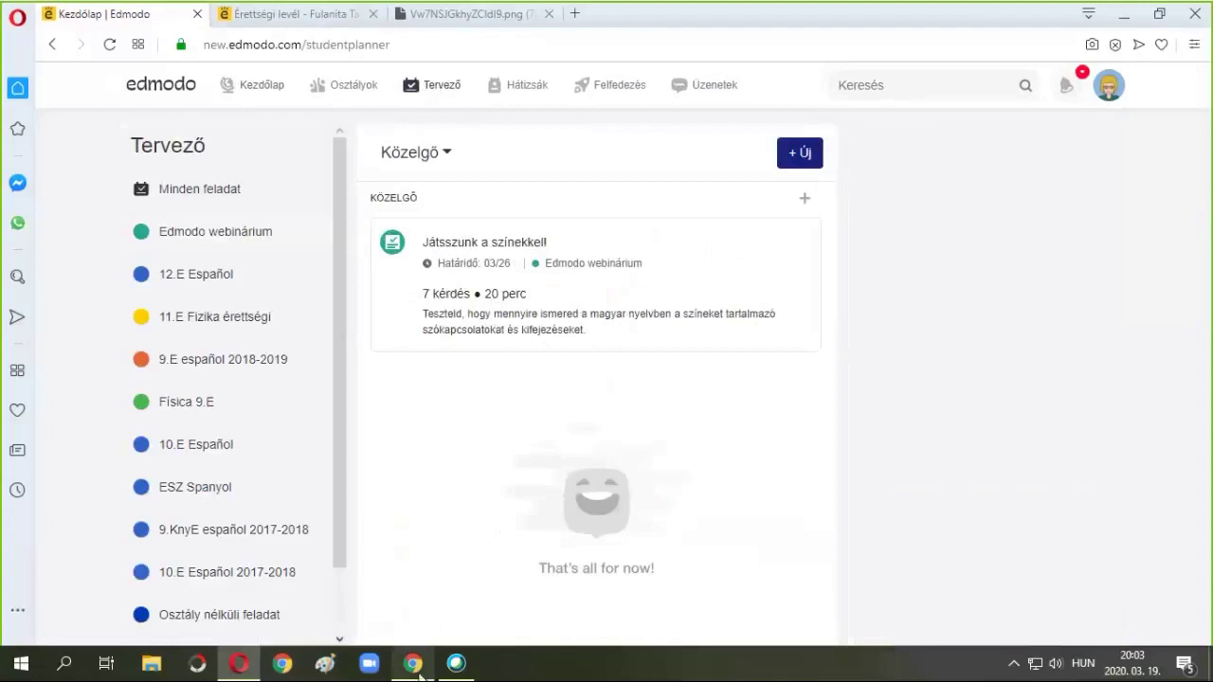
In the teacher's window, sort the Library by name and navigate to EDMODO > Videók
{"action": "mouse_move", "coordinate": [417, 673]}
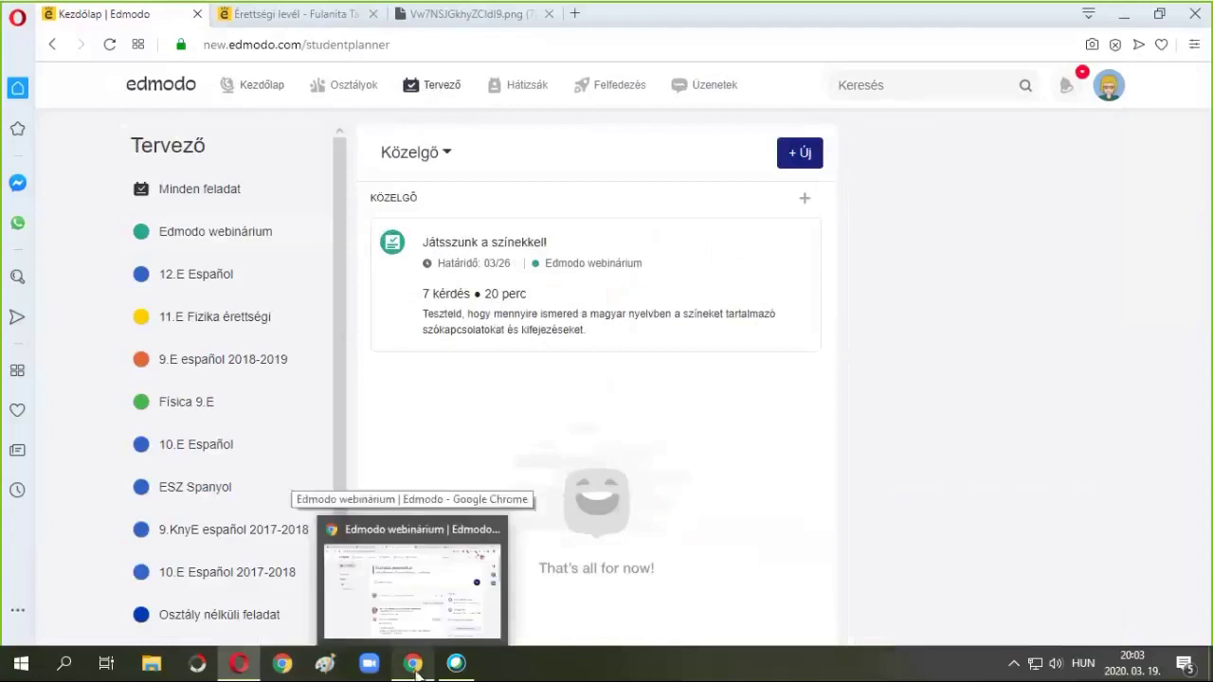
{"action": "left_click", "coordinate": [417, 669]}
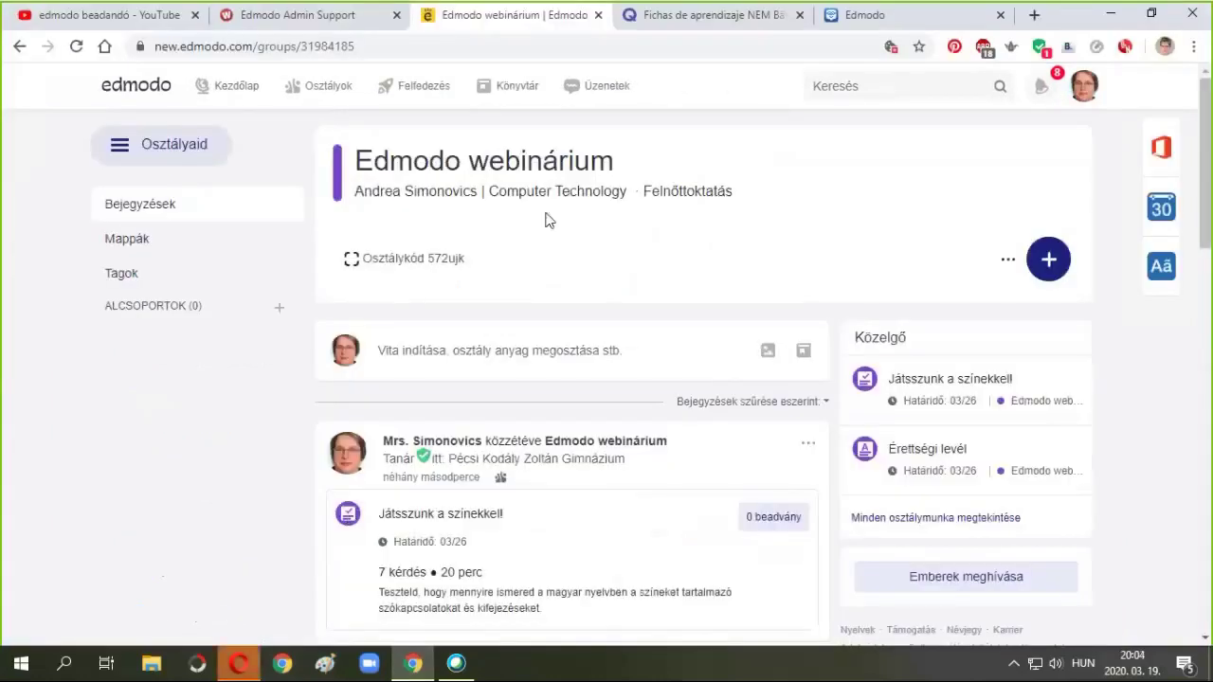
{"action": "left_click", "coordinate": [509, 90]}
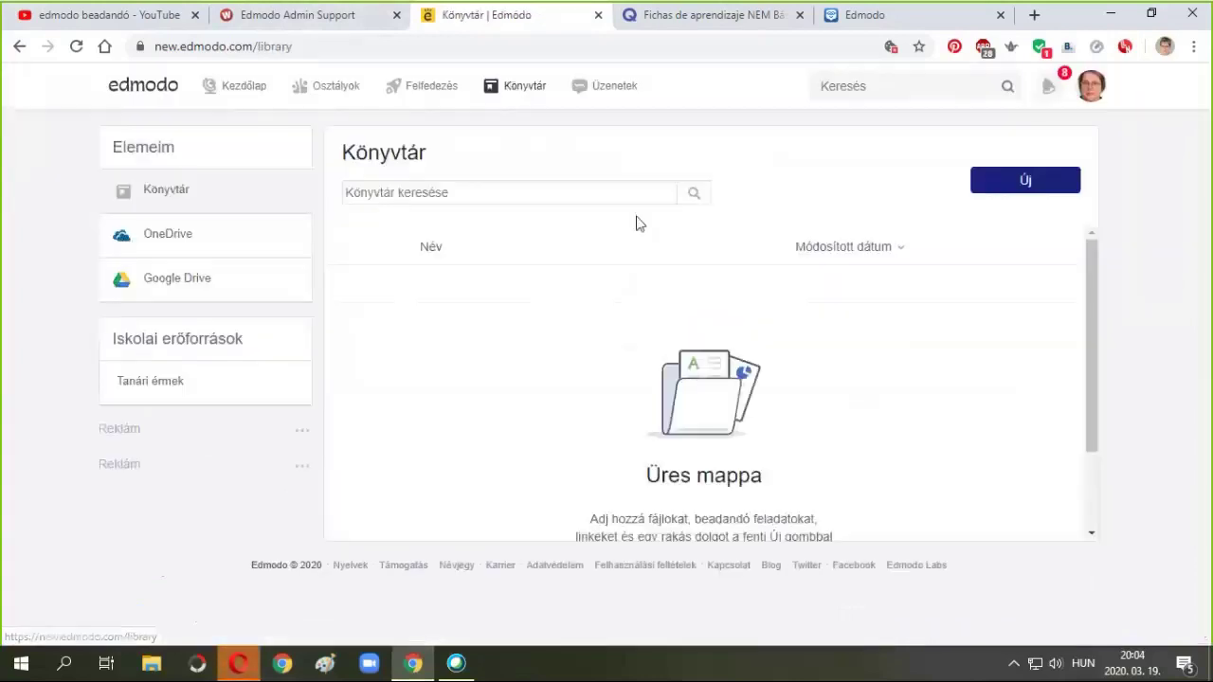
{"action": "left_click", "coordinate": [432, 246]}
{"action": "scroll", "coordinate": [504, 446], "scroll_direction": "down", "scroll_amount": 3}
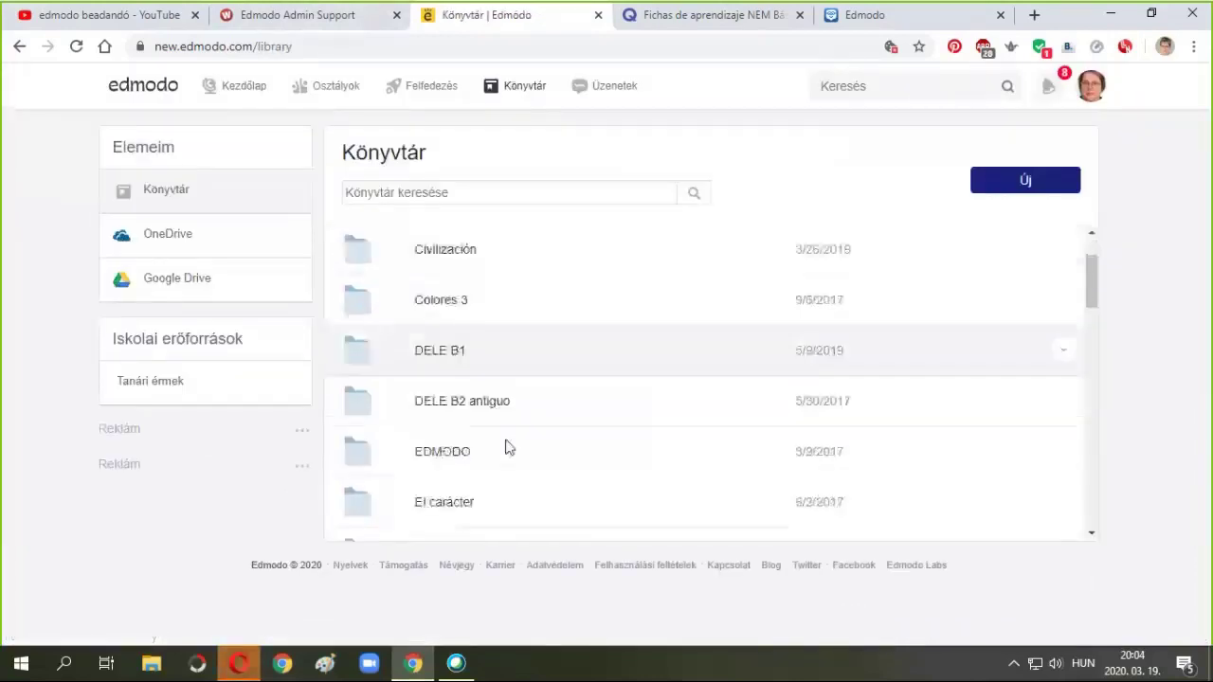
{"action": "left_click", "coordinate": [439, 367]}
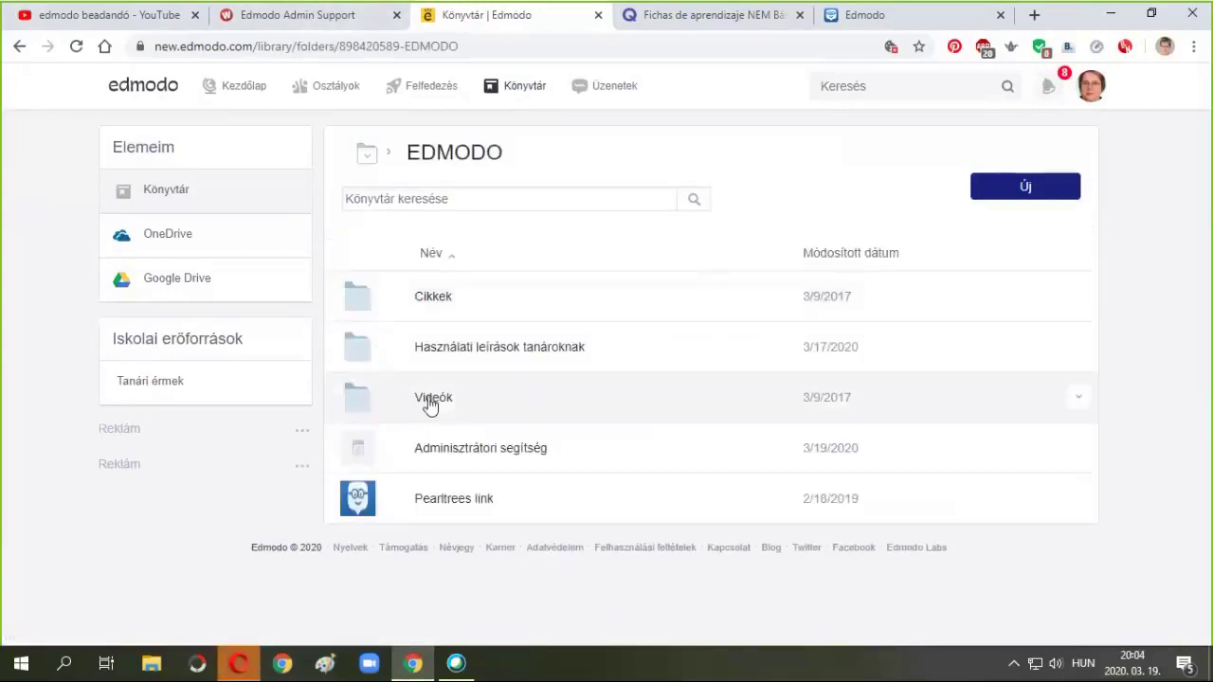
{"action": "left_click", "coordinate": [428, 404]}
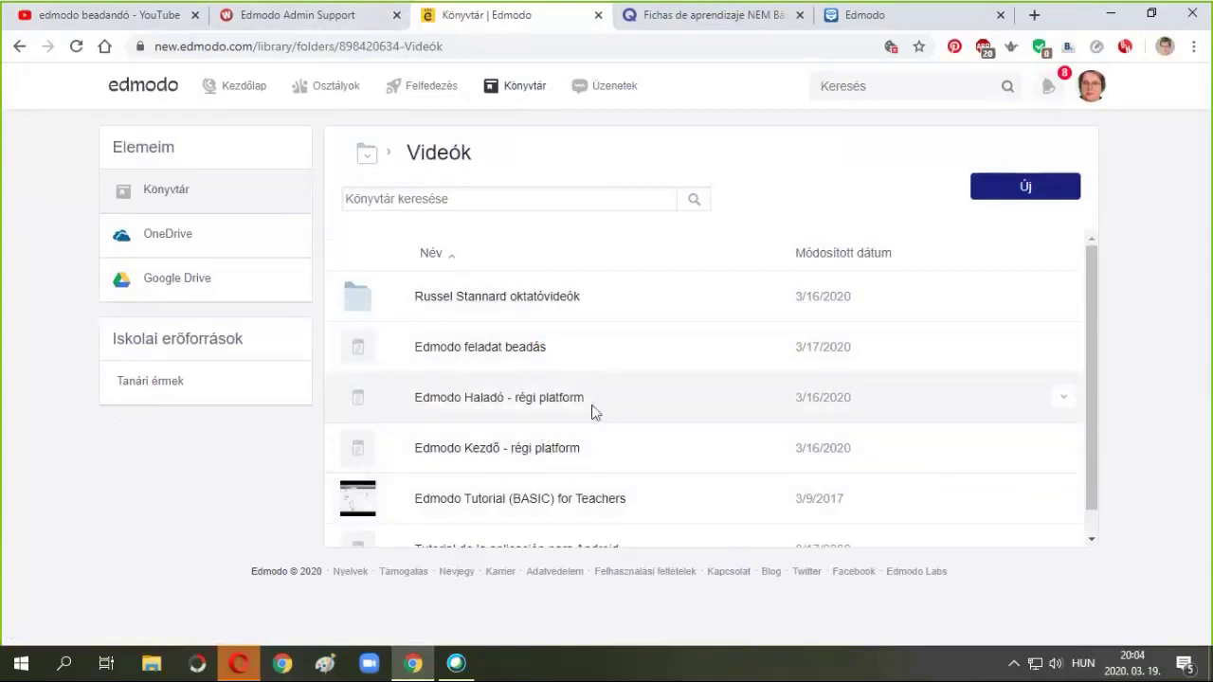
{"action": "scroll", "coordinate": [629, 468], "scroll_direction": "down", "scroll_amount": 1}
{"action": "scroll", "coordinate": [626, 446], "scroll_direction": "up", "scroll_amount": 1}
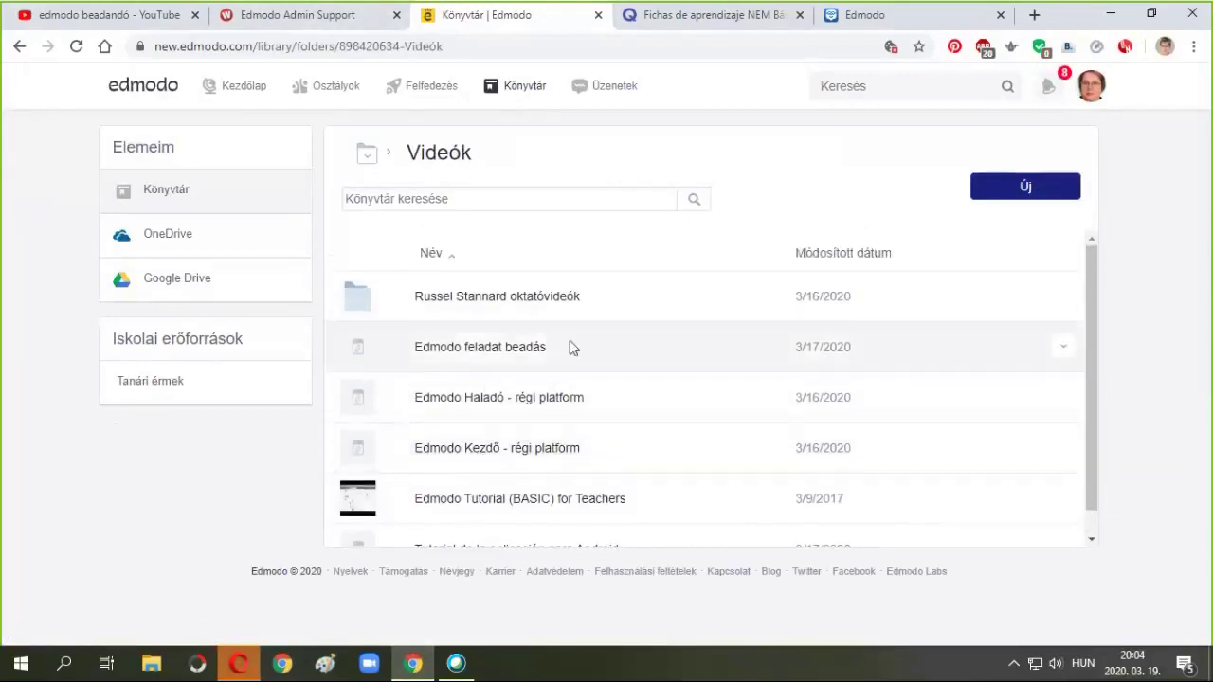
Open the 12:15 Edmodo assignments tutorial on YouTube, copy its URL, pause it, and return to Edmodo
{"action": "left_click", "coordinate": [109, 17]}
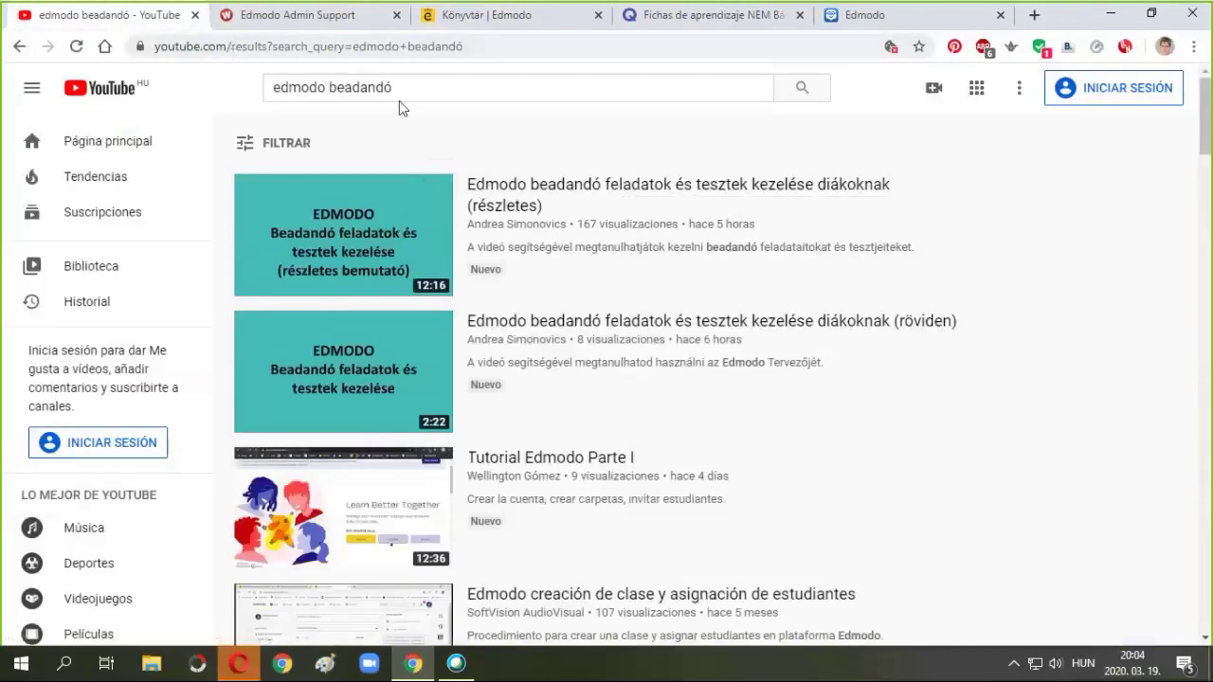
{"action": "left_click", "coordinate": [603, 190]}
{"action": "left_click", "coordinate": [380, 45]}
{"action": "key", "text": "ctrl+c"}
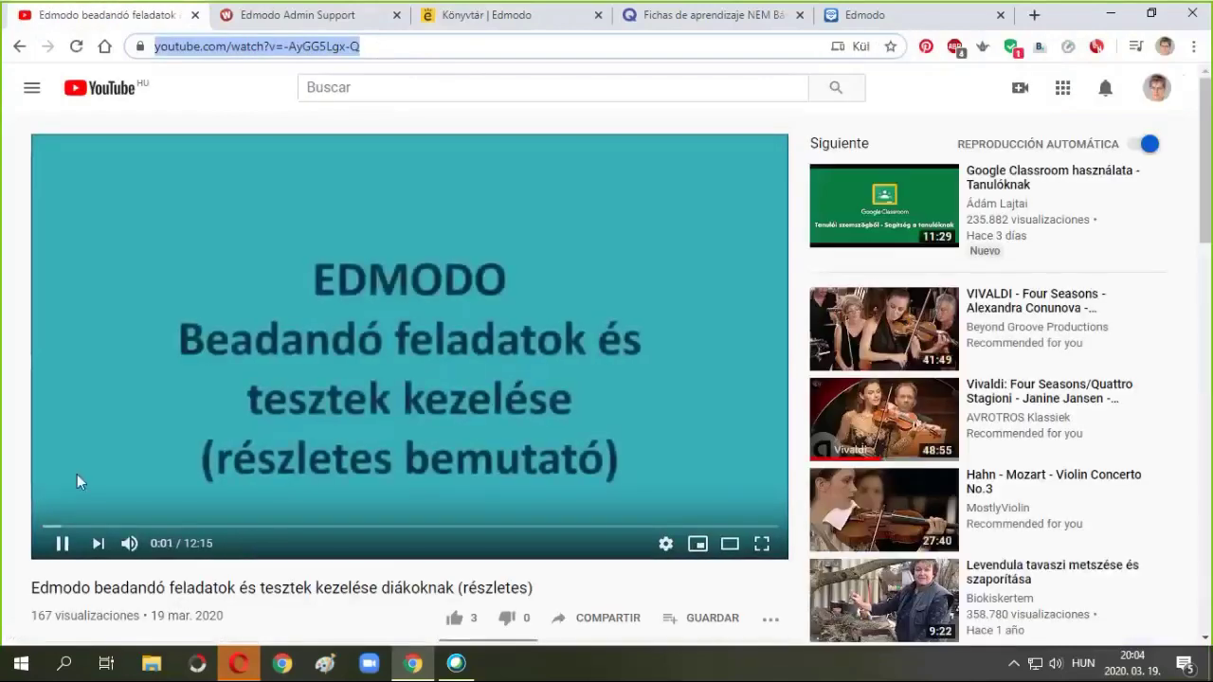
{"action": "left_click", "coordinate": [61, 543]}
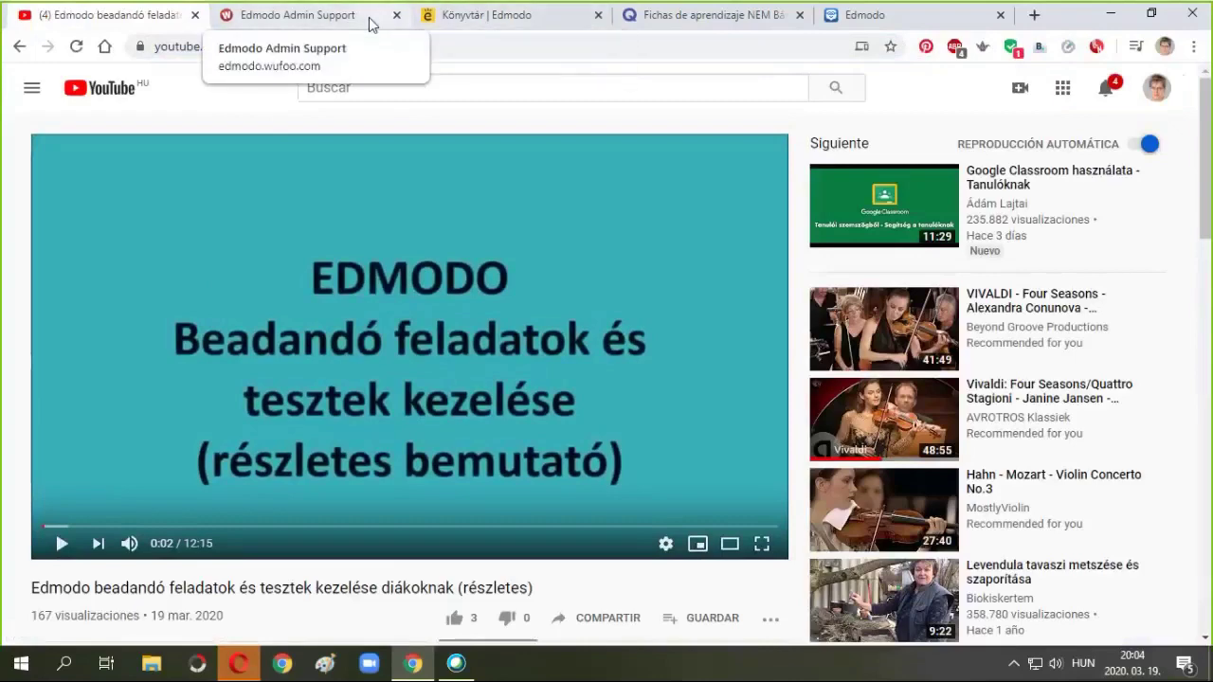
{"action": "left_click", "coordinate": [456, 19]}
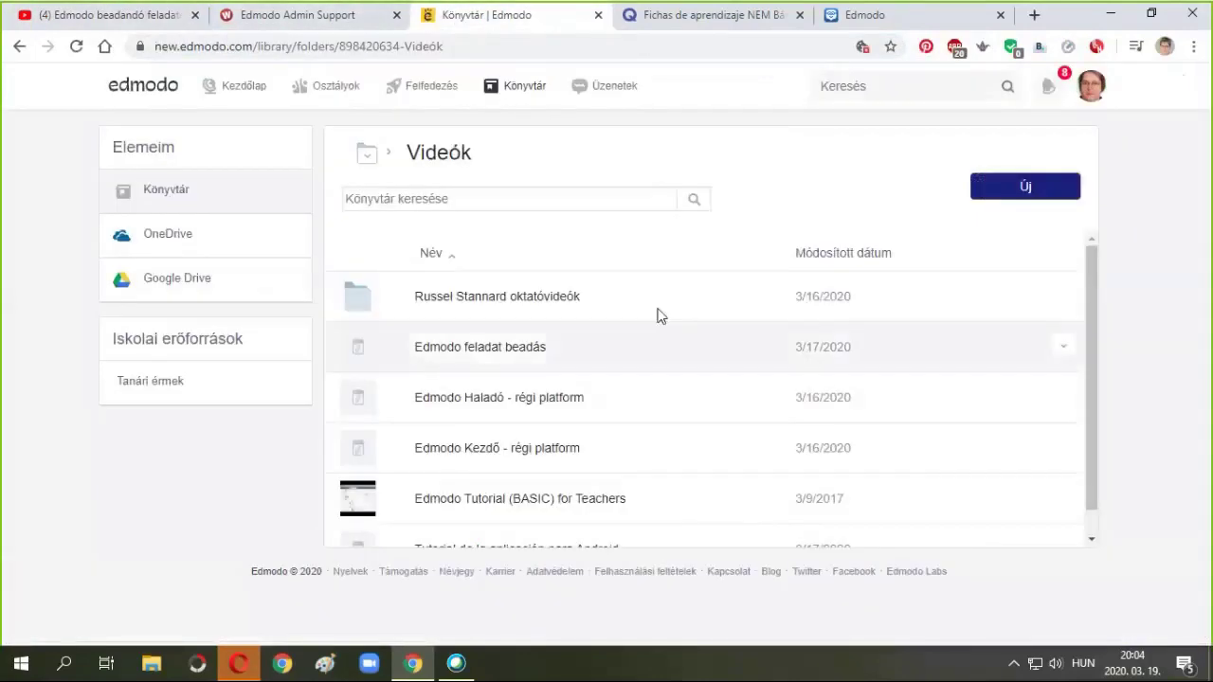
Add the copied YouTube URL to the Videók folder as a link titled 'Edmodo beadandó'
{"action": "left_click", "coordinate": [1000, 185]}
{"action": "left_click", "coordinate": [1029, 190]}
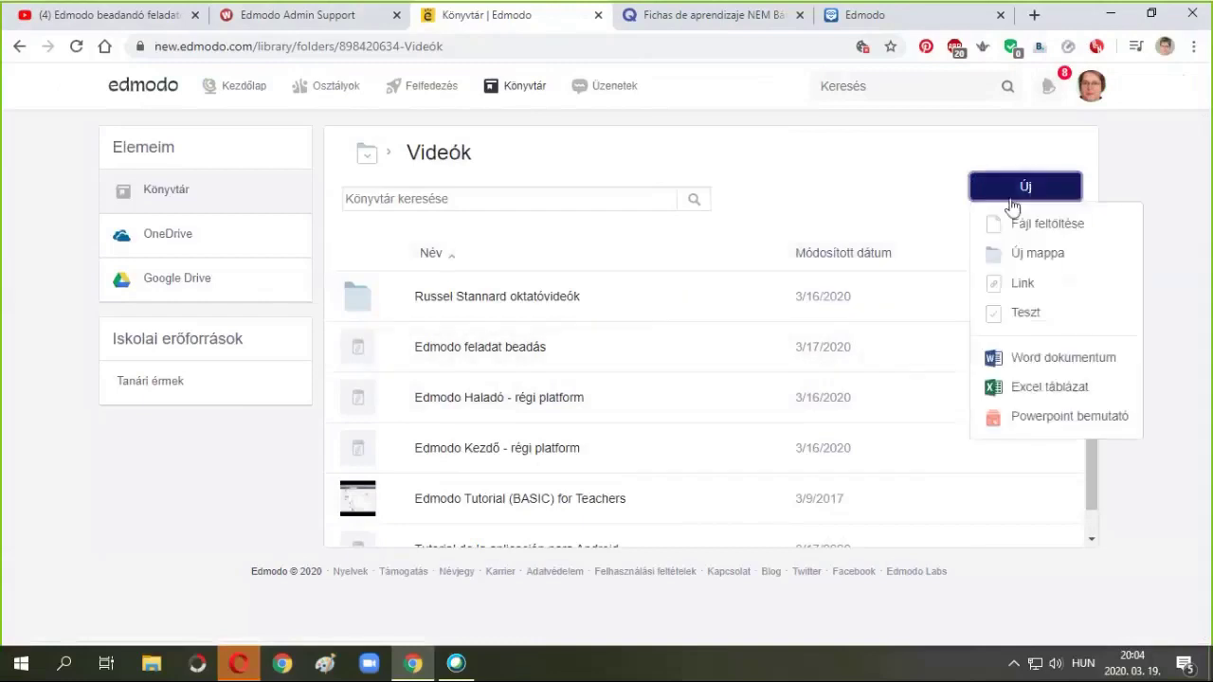
{"action": "left_click", "coordinate": [1023, 282]}
{"action": "left_click", "coordinate": [512, 180]}
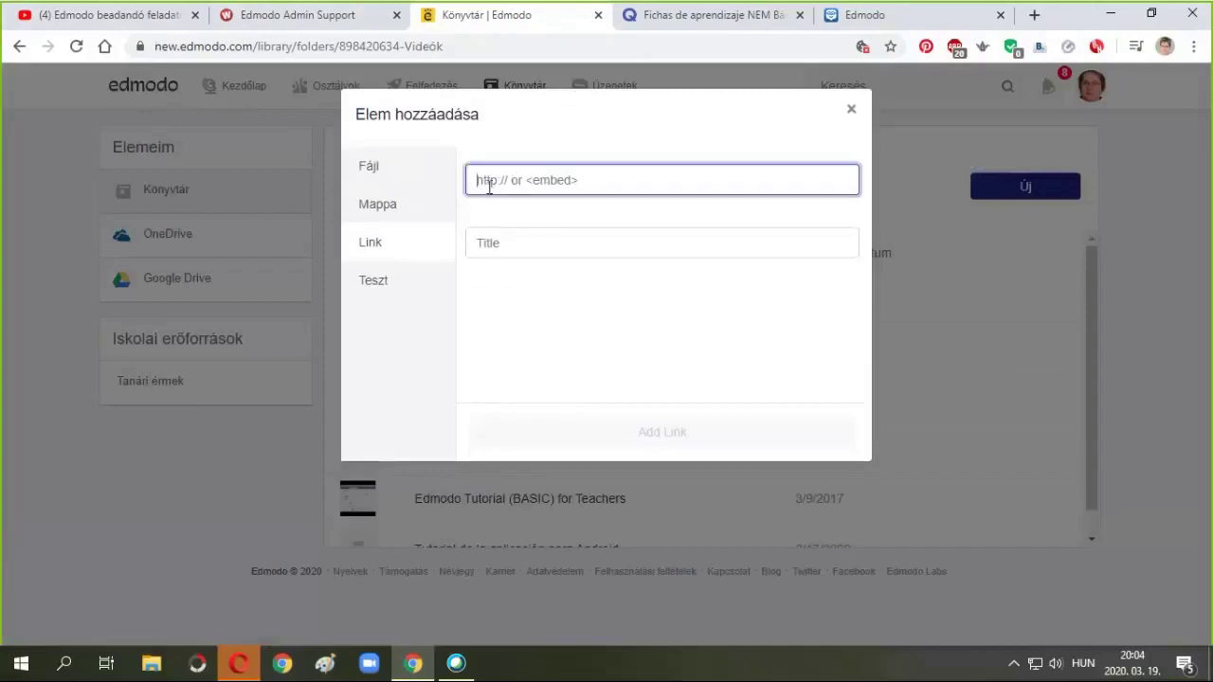
{"action": "key", "text": "ctrl+v"}
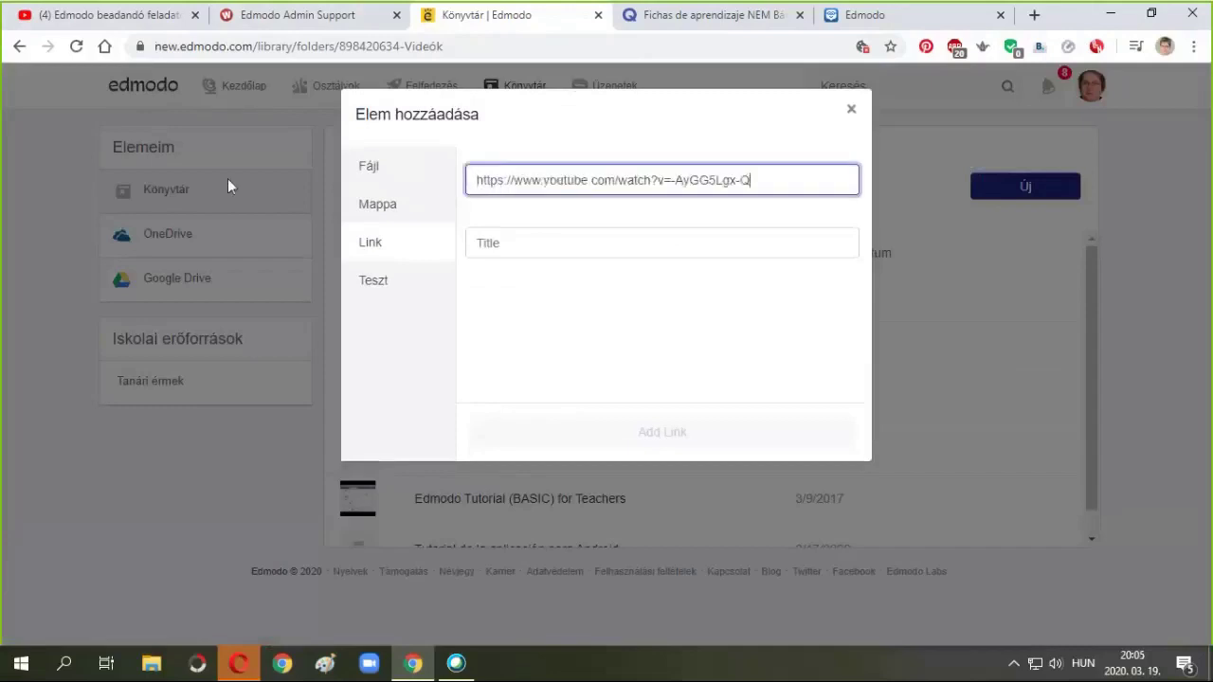
{"action": "left_click", "coordinate": [489, 244]}
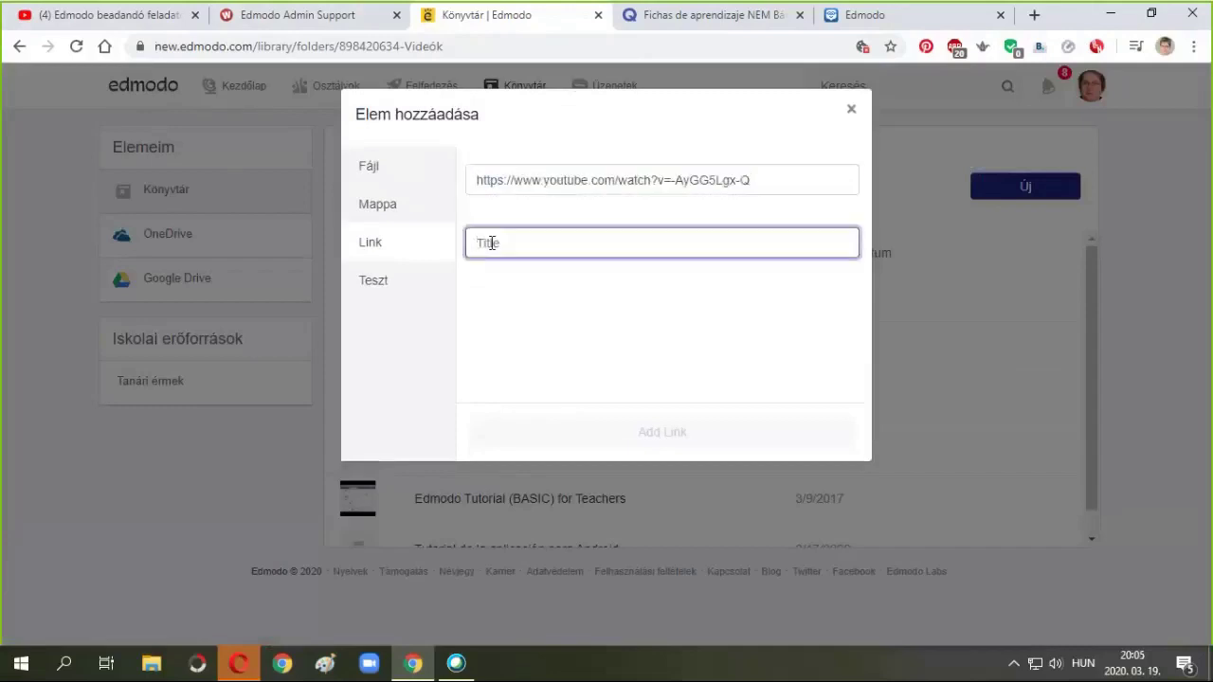
{"action": "type", "text": "Edmod"}
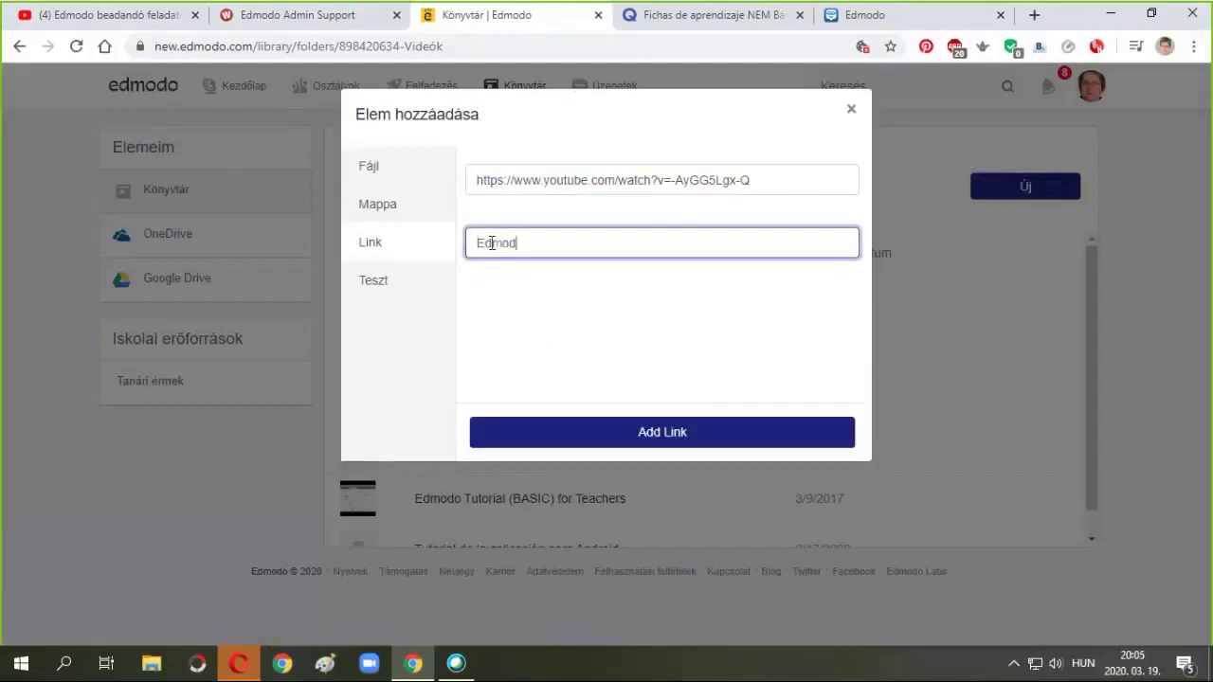
{"action": "type", "text": "o beadandó"}
{"action": "left_click", "coordinate": [657, 432]}
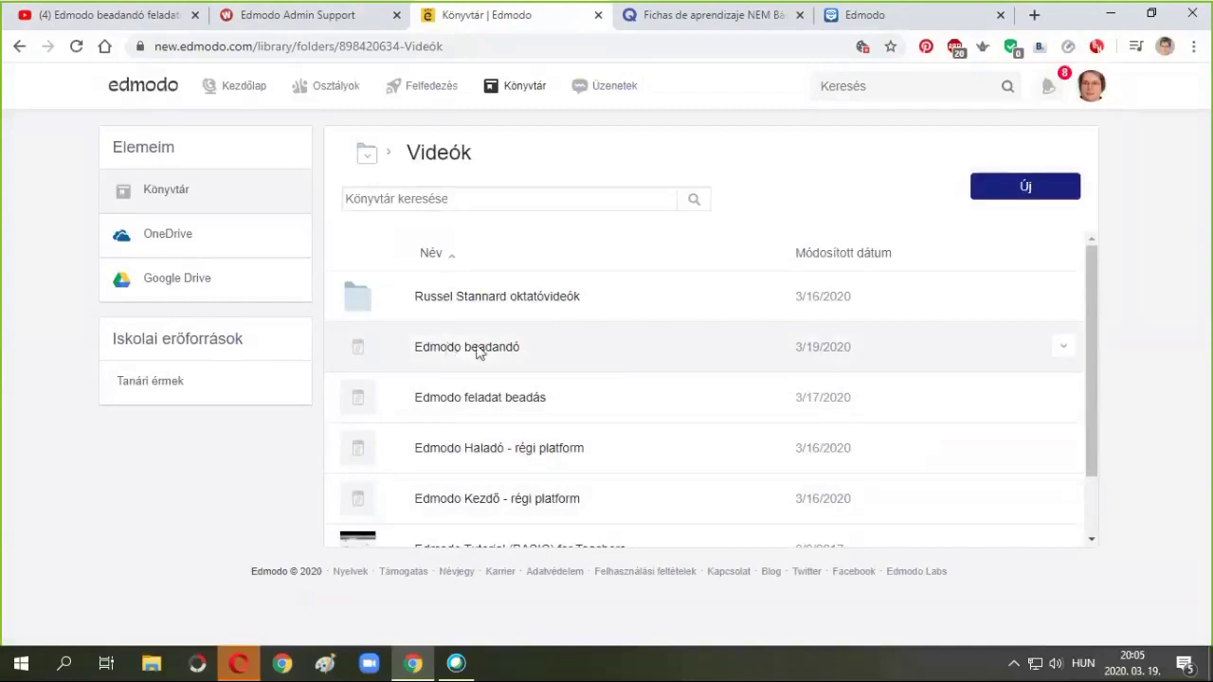
{"action": "left_click", "coordinate": [90, 16]}
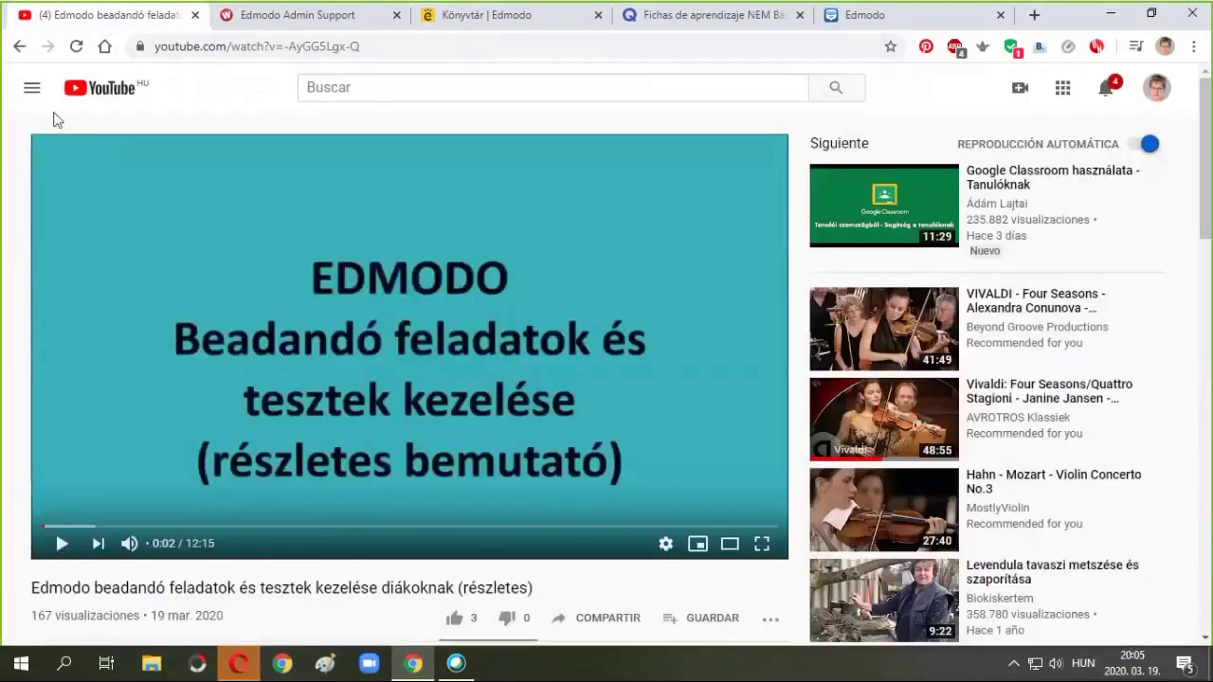
Open the 2:21 short tutorial from the results, copy its URL, pause it, and return to Videók
{"action": "left_click", "coordinate": [19, 46]}
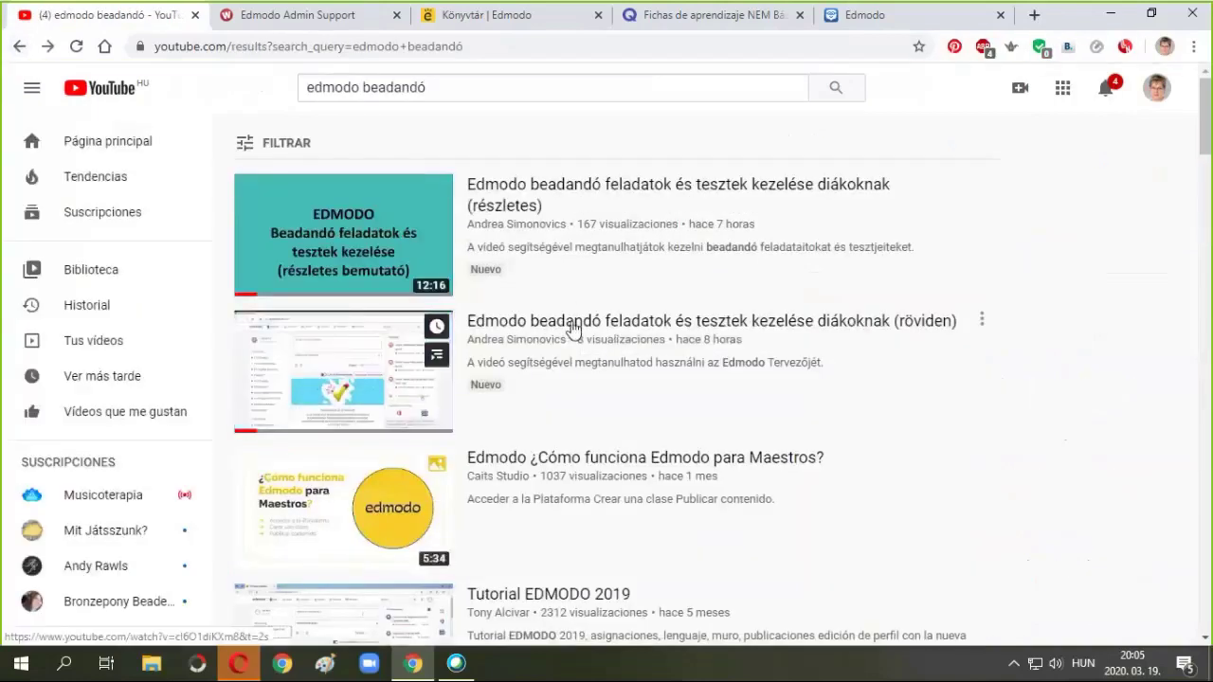
{"action": "left_click", "coordinate": [574, 327]}
{"action": "left_click", "coordinate": [425, 47]}
{"action": "key", "text": "ctrl+c"}
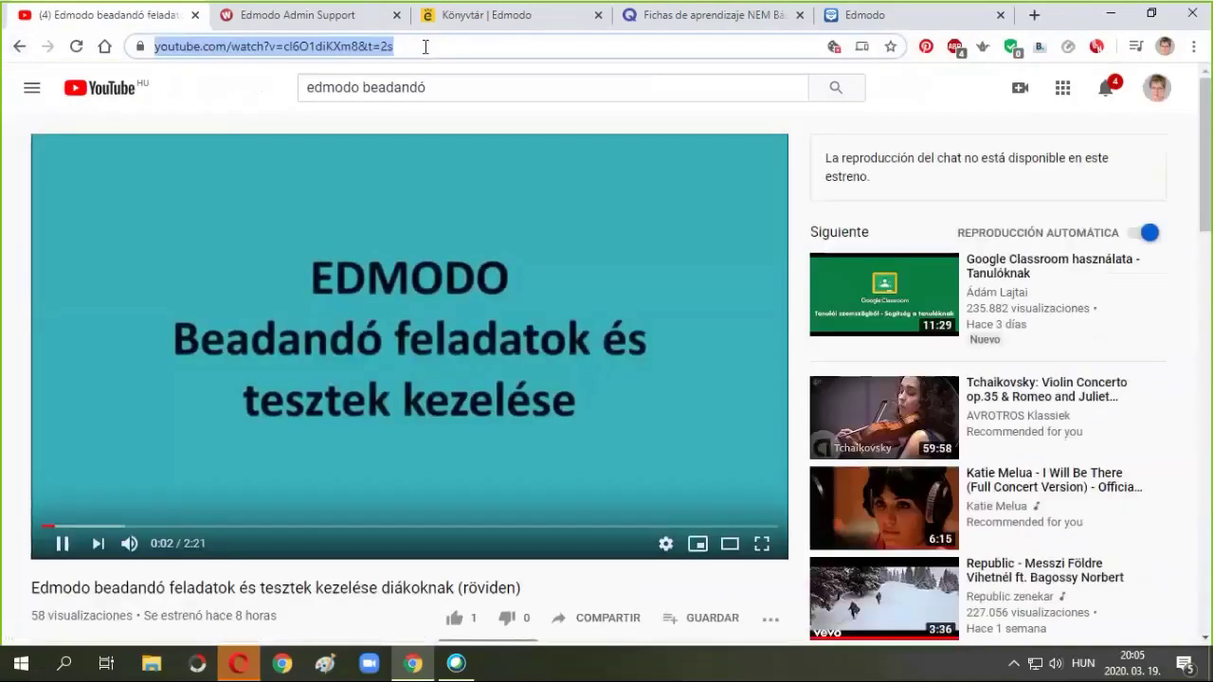
{"action": "left_click", "coordinate": [61, 543]}
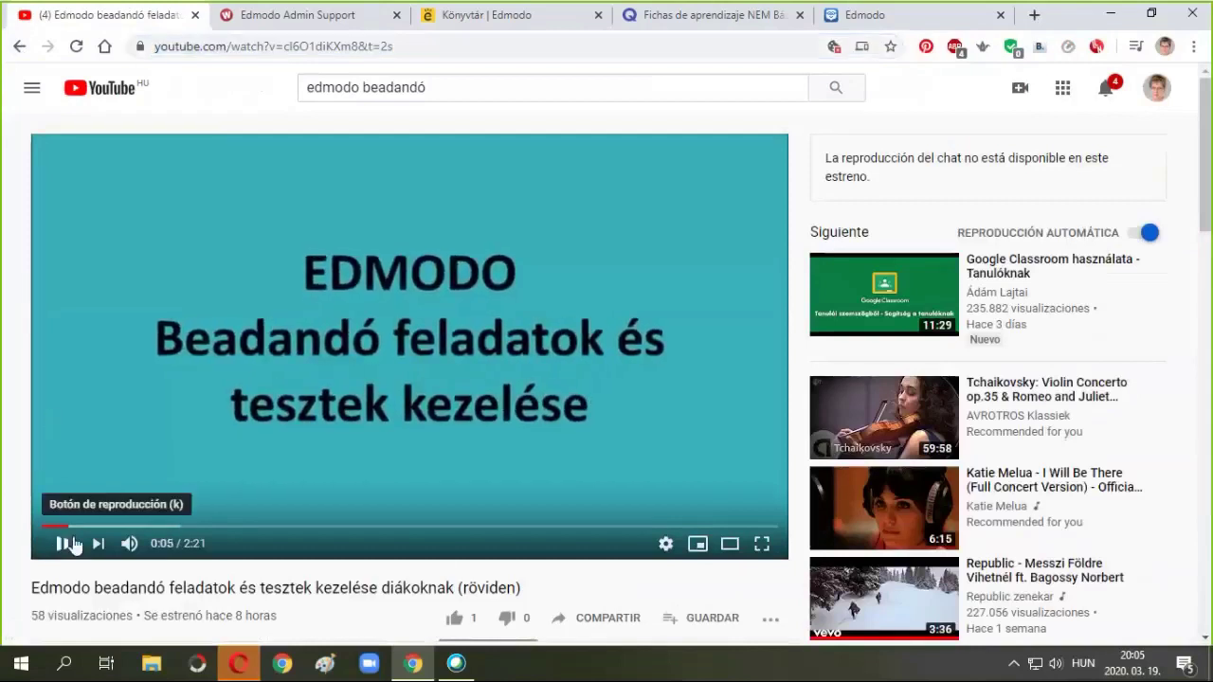
{"action": "left_click", "coordinate": [471, 15]}
{"action": "left_click", "coordinate": [1013, 189]}
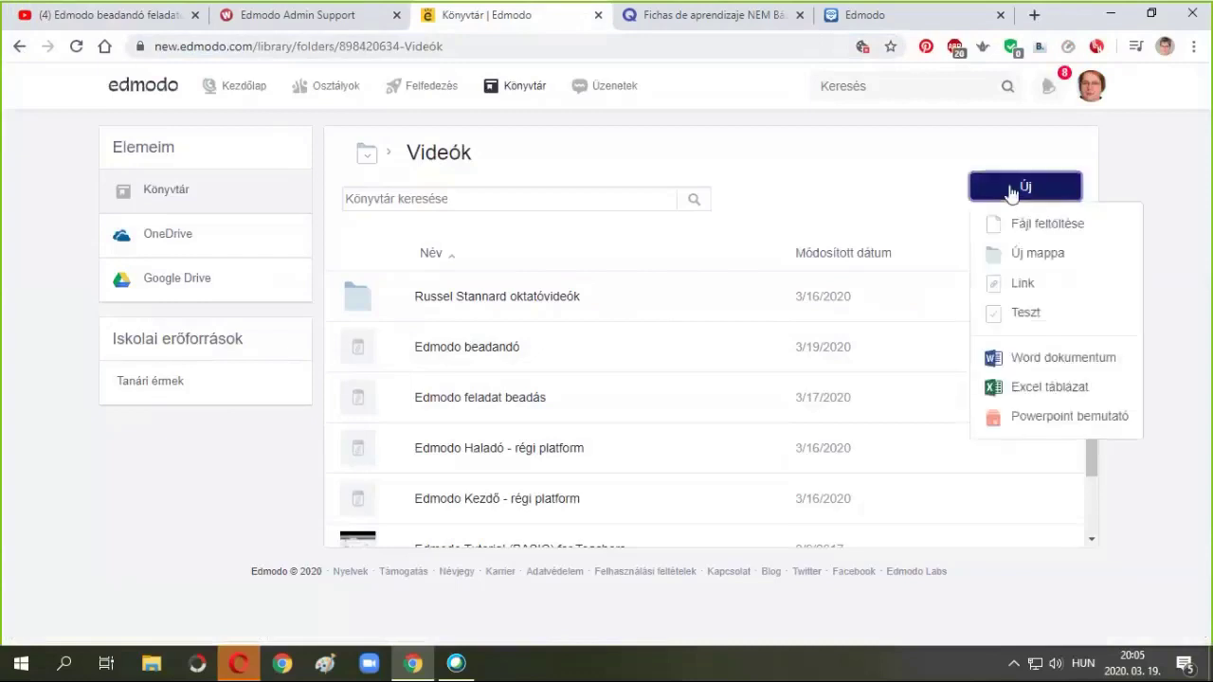
Save the short video's pasted URL as a new link titled 'Edmodo beadandó rövid'
{"action": "left_click", "coordinate": [1021, 295]}
{"action": "left_click", "coordinate": [564, 181]}
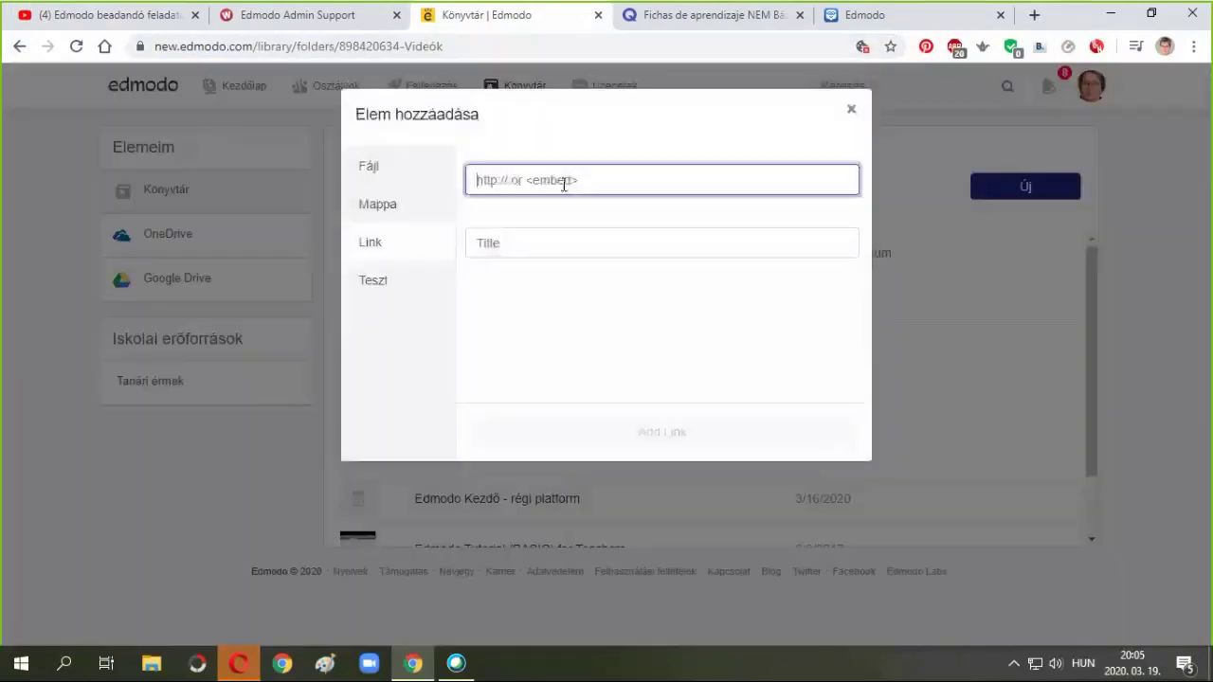
{"action": "key", "text": "ctrl+v"}
{"action": "left_click", "coordinate": [539, 243]}
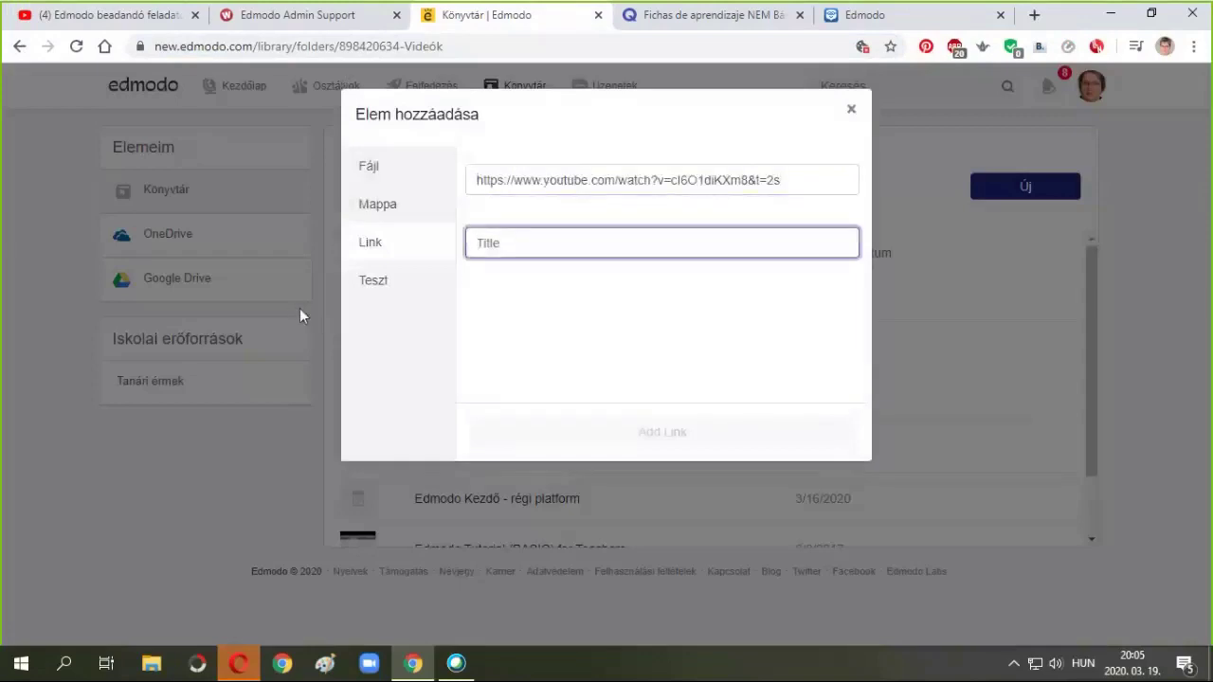
{"action": "type", "text": "Edmodo "}
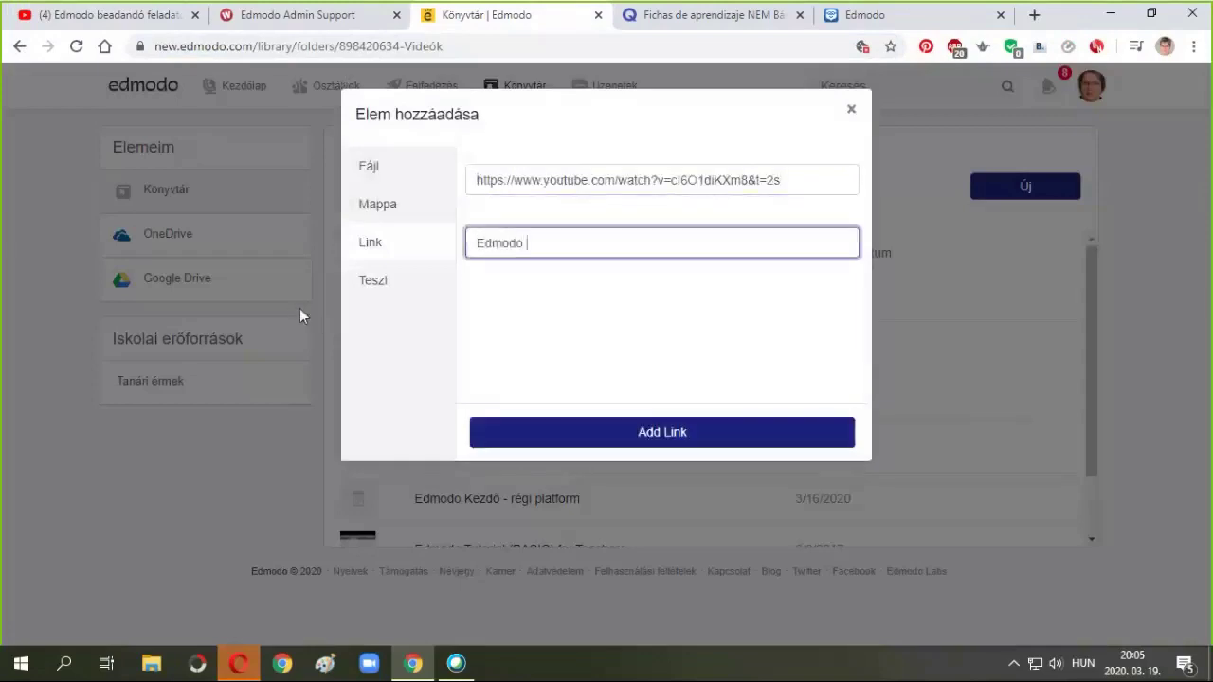
{"action": "type", "text": "beadandó rövid"}
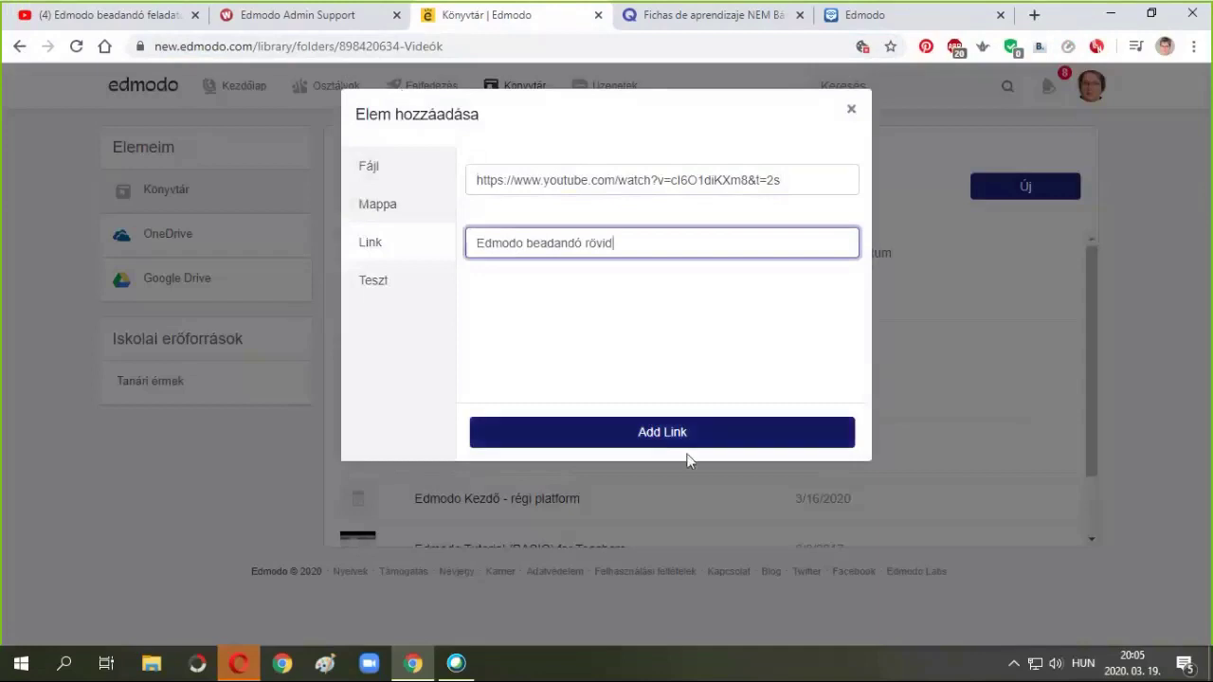
{"action": "left_click", "coordinate": [683, 438]}
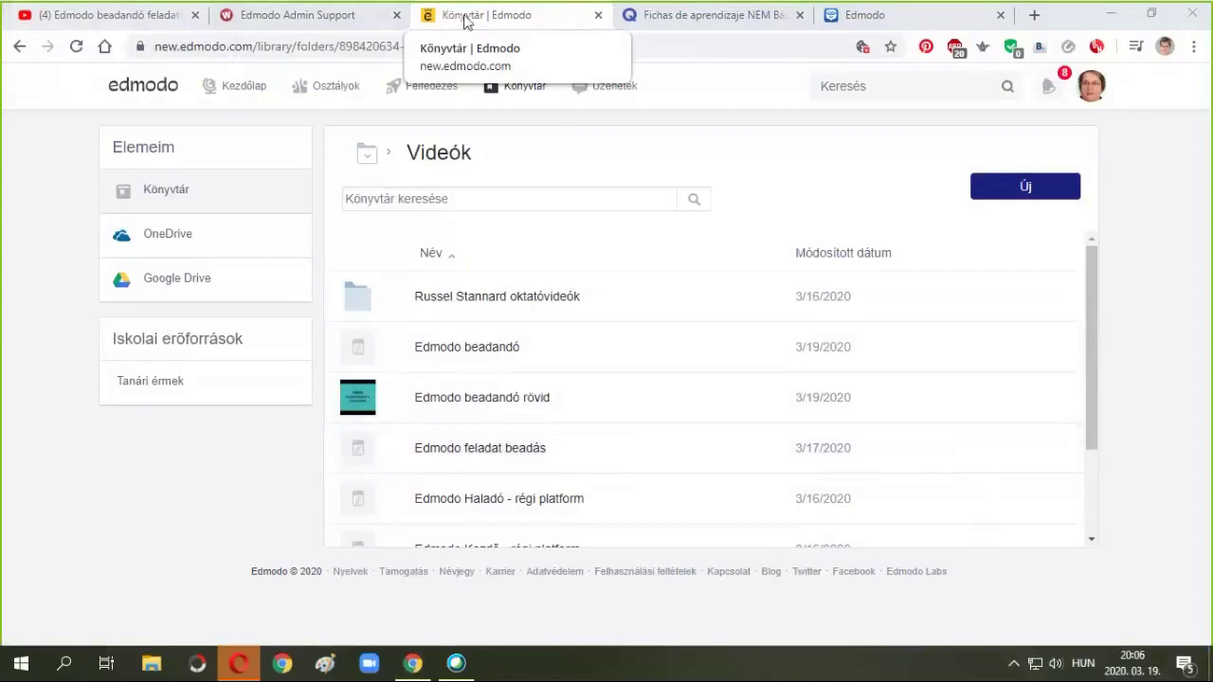
From the home feed, start a new blank quiz in the Edmodo webinárium class
{"action": "left_click", "coordinate": [241, 94]}
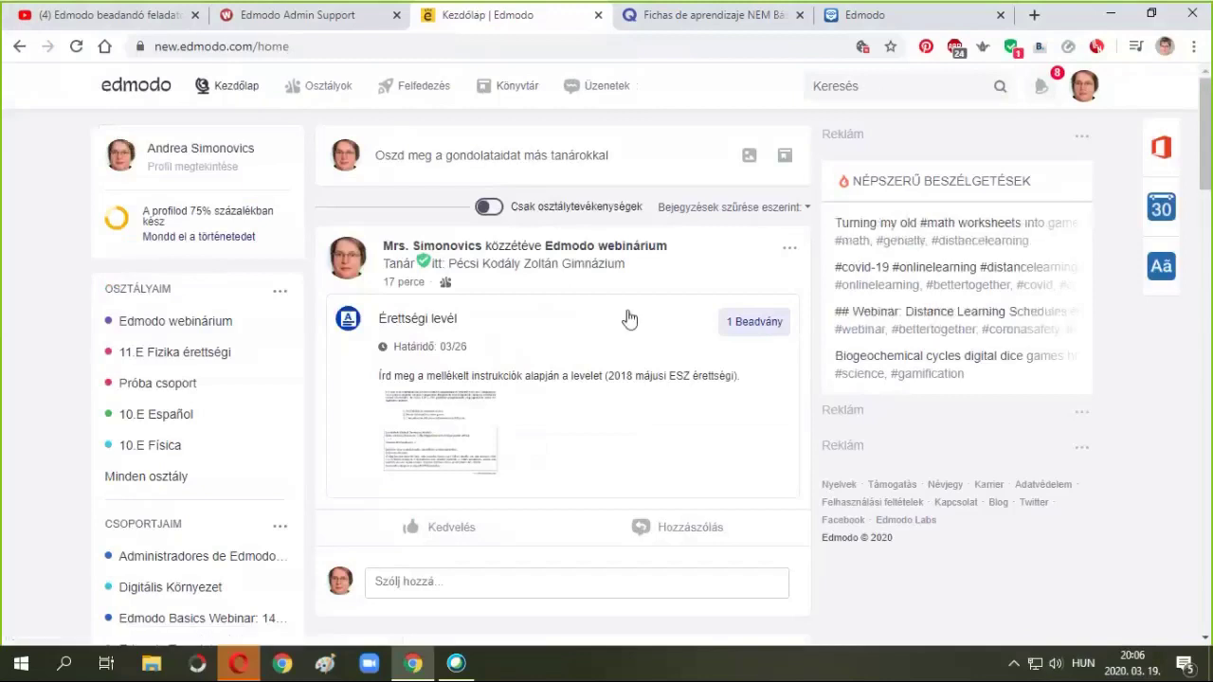
{"action": "left_click", "coordinate": [177, 320]}
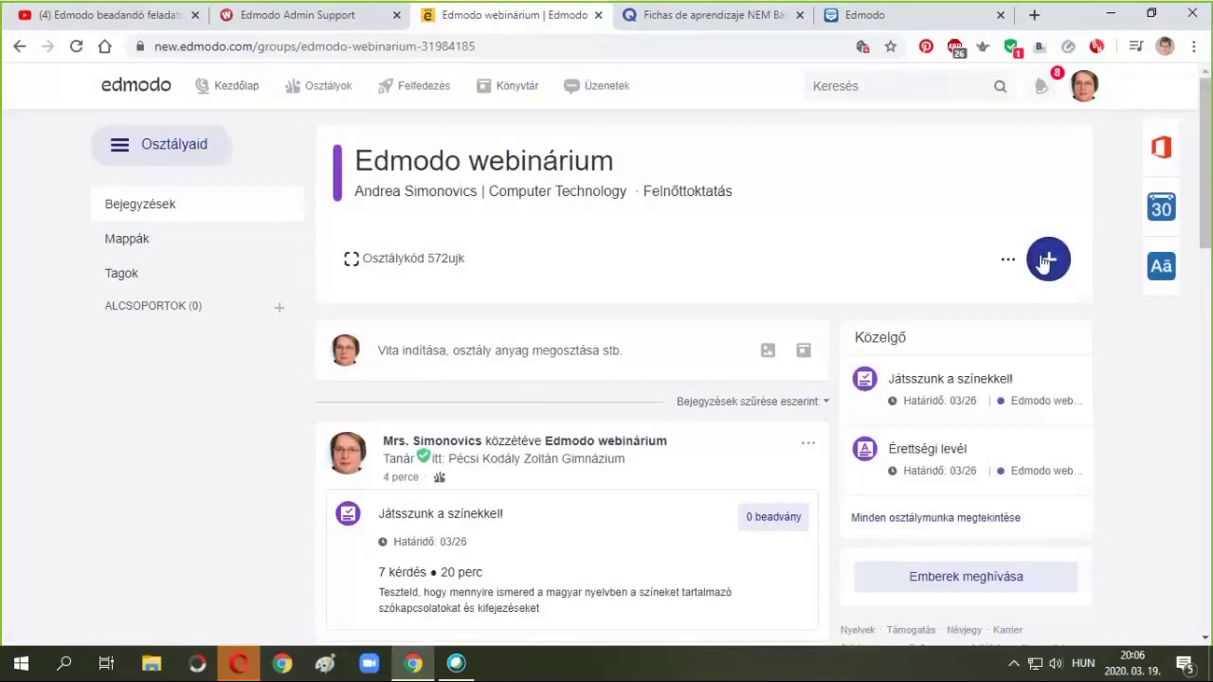
{"action": "left_click", "coordinate": [1046, 262]}
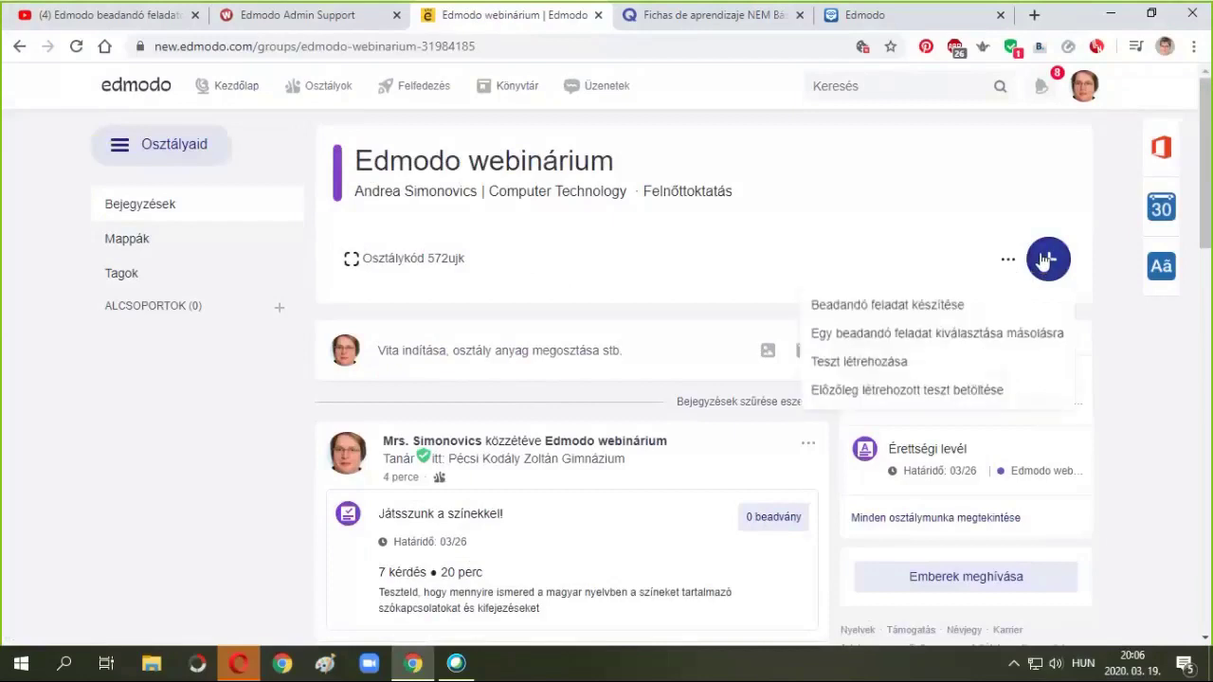
{"action": "left_click", "coordinate": [862, 366]}
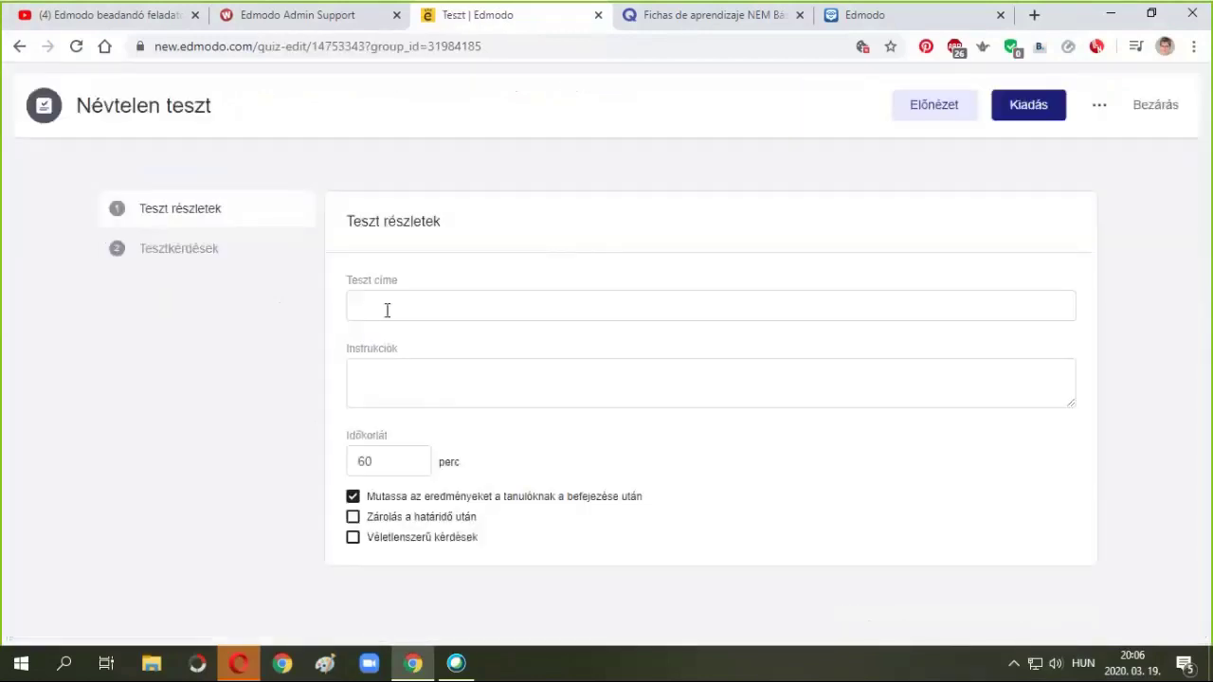
Title the quiz 'Állatok' and enter the instructions 'Töltsd ki a tesztet!'
{"action": "left_click", "coordinate": [387, 309]}
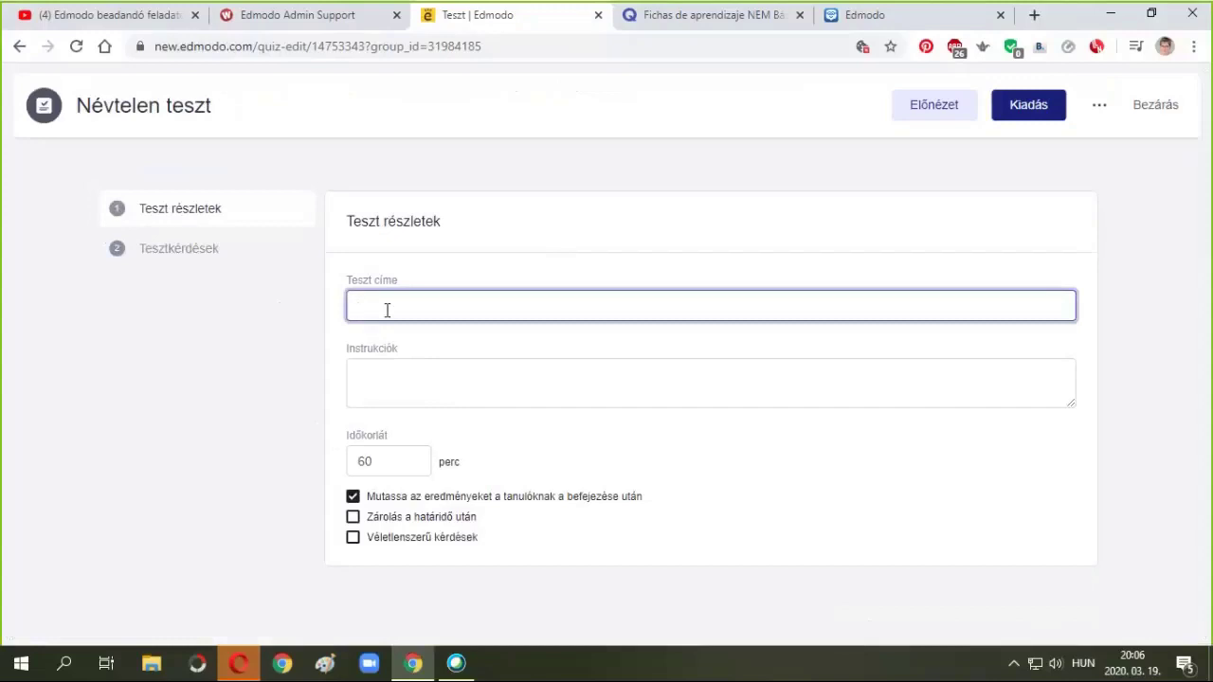
{"action": "type", "text": "Áll"}
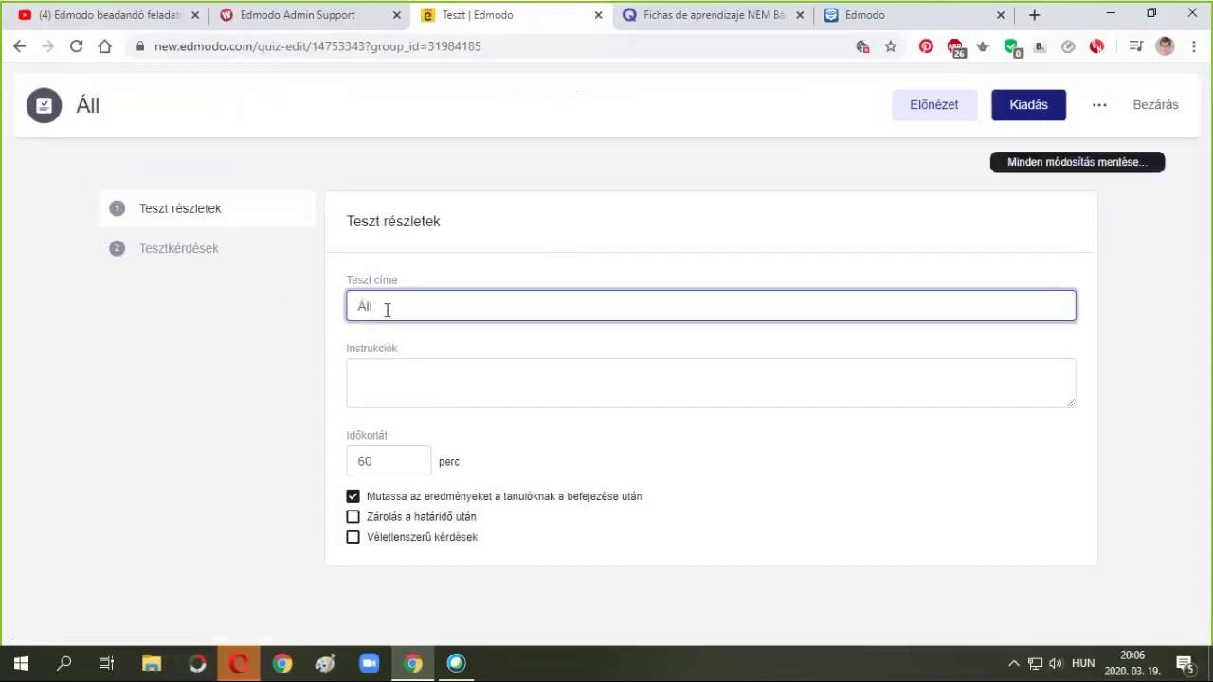
{"action": "type", "text": "atok"}
{"action": "left_click", "coordinate": [419, 382]}
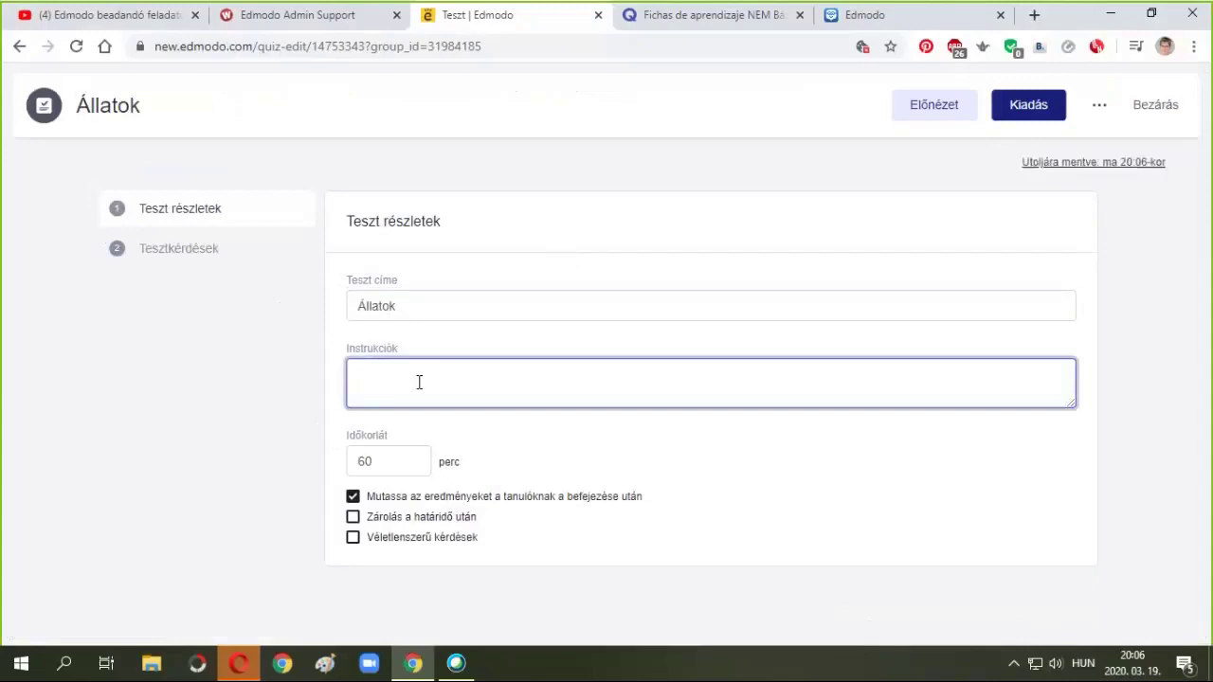
{"action": "type", "text": "Tölt"}
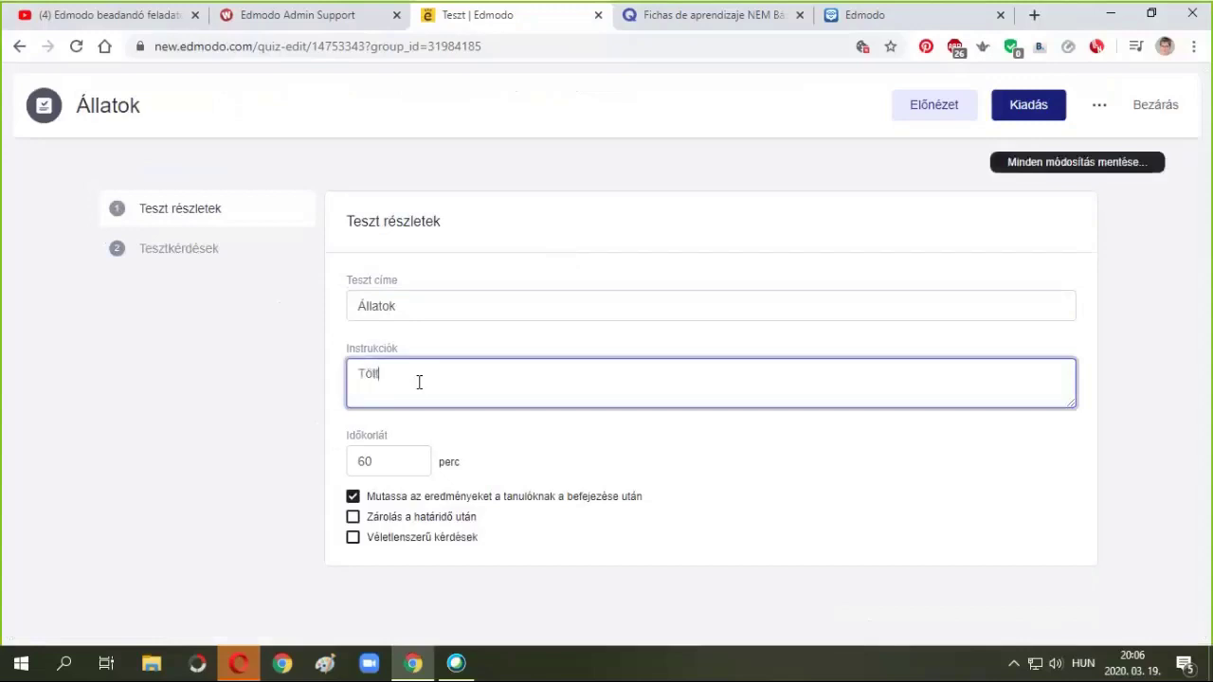
{"action": "type", "text": "sd ki a tesztet"}
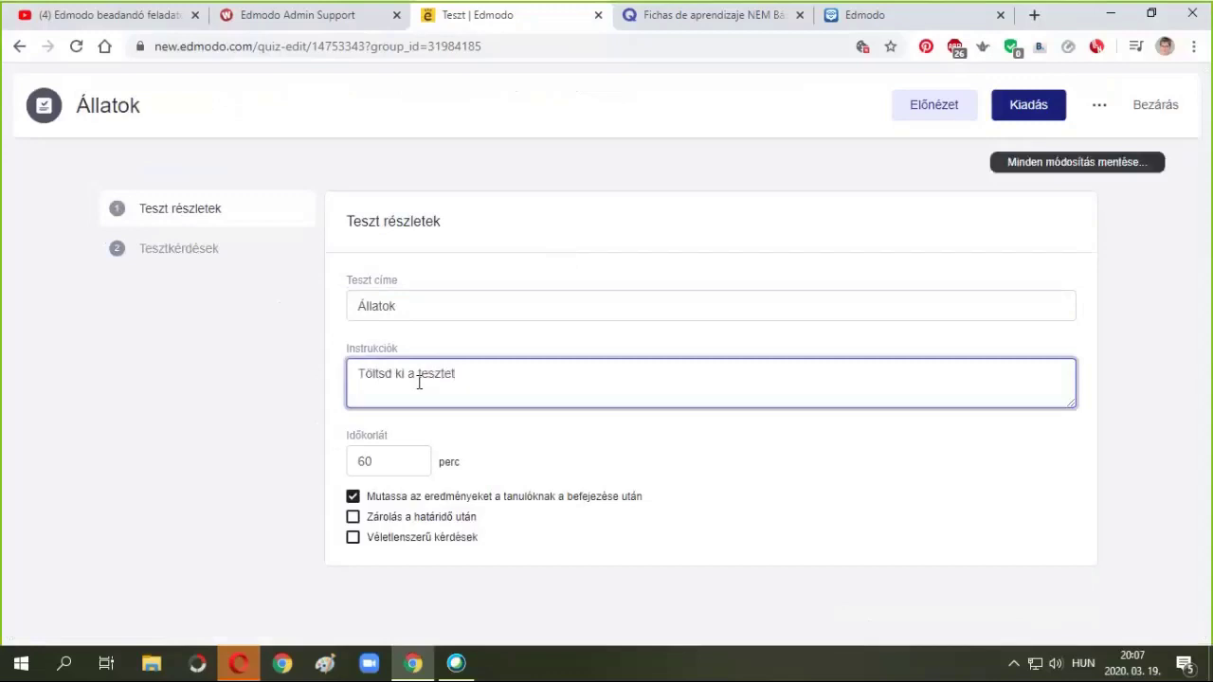
{"action": "type", "text": "!"}
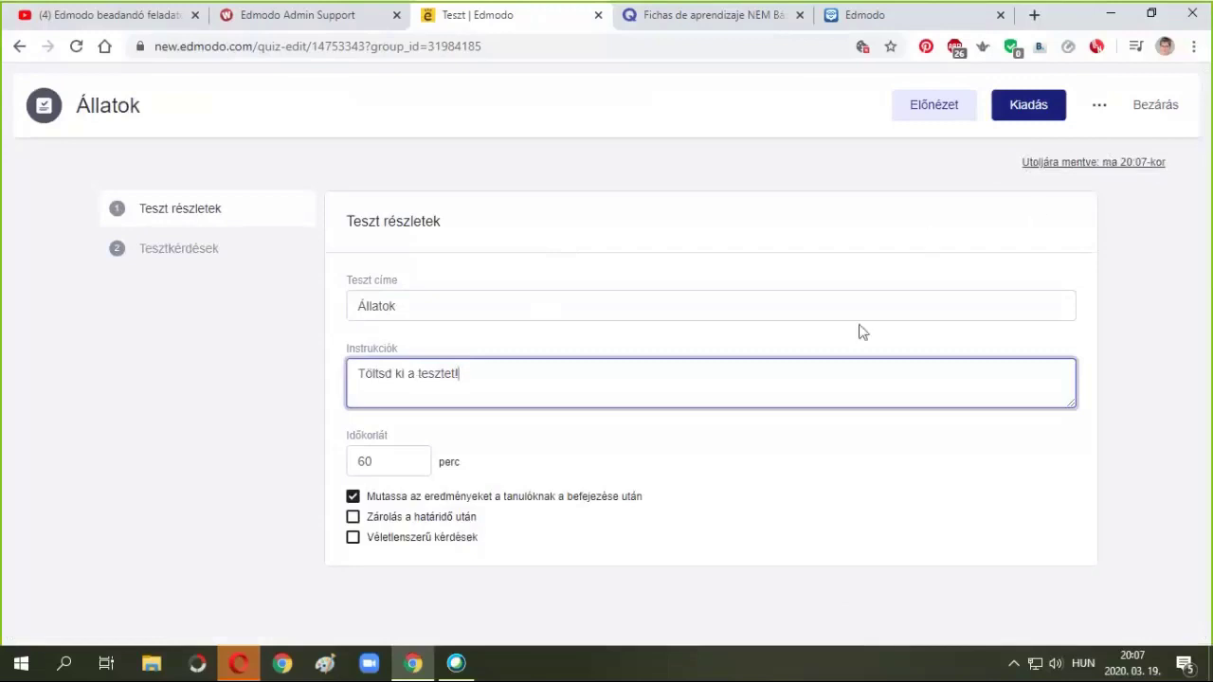
Set a 15-minute limit, enable Zárolás a határidő után and Véletlenszerű kérdések, then go to Tesztkérdések
{"action": "left_click", "coordinate": [407, 456]}
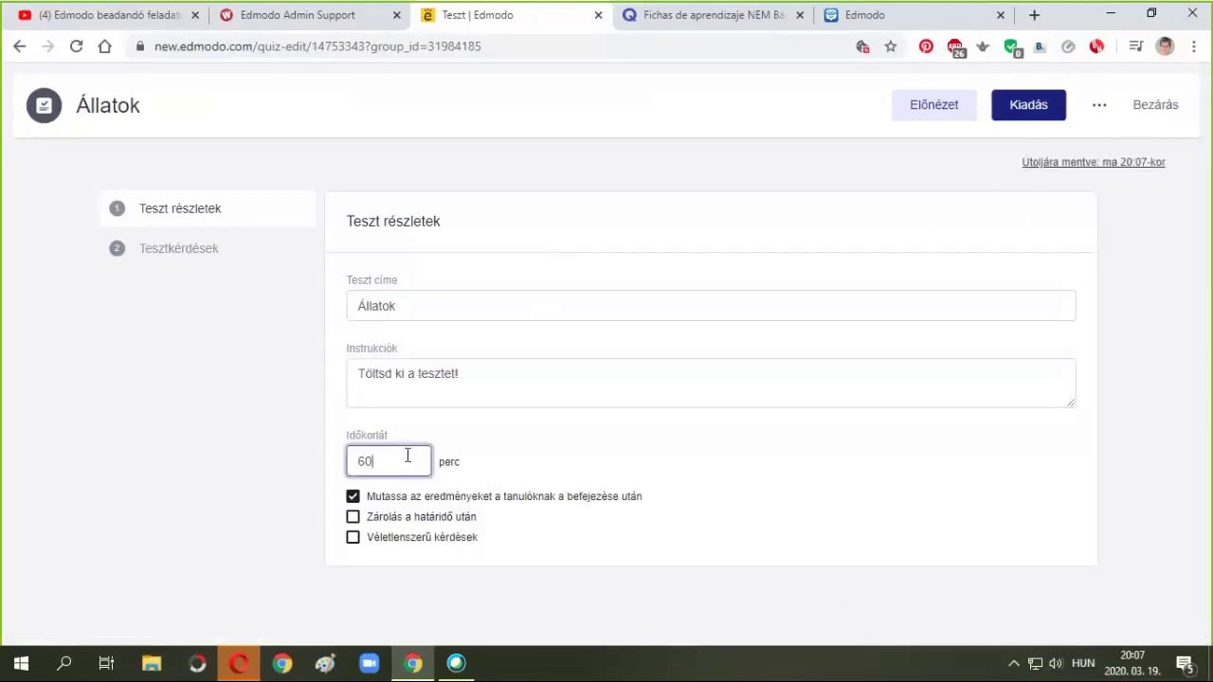
{"action": "key", "text": "BackSpace"}
{"action": "key", "text": "BackSpace"}
{"action": "type", "text": "15"}
{"action": "left_click", "coordinate": [352, 519]}
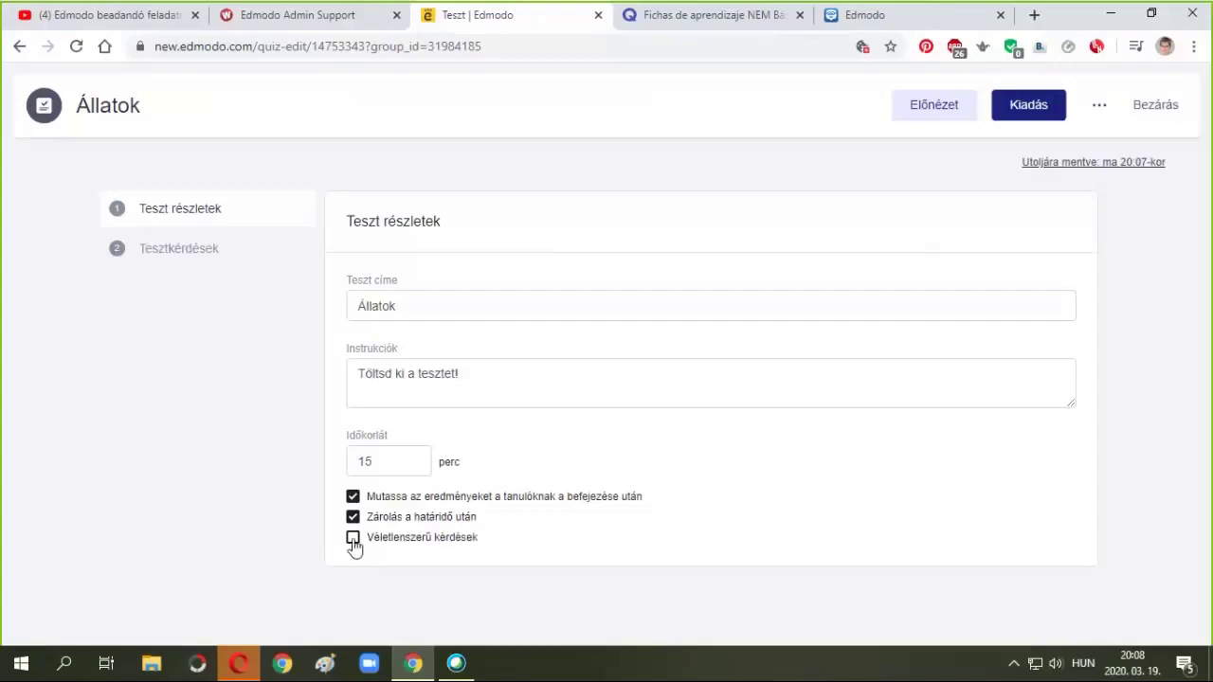
{"action": "left_click", "coordinate": [352, 539]}
{"action": "triple_click", "coordinate": [736, 460]}
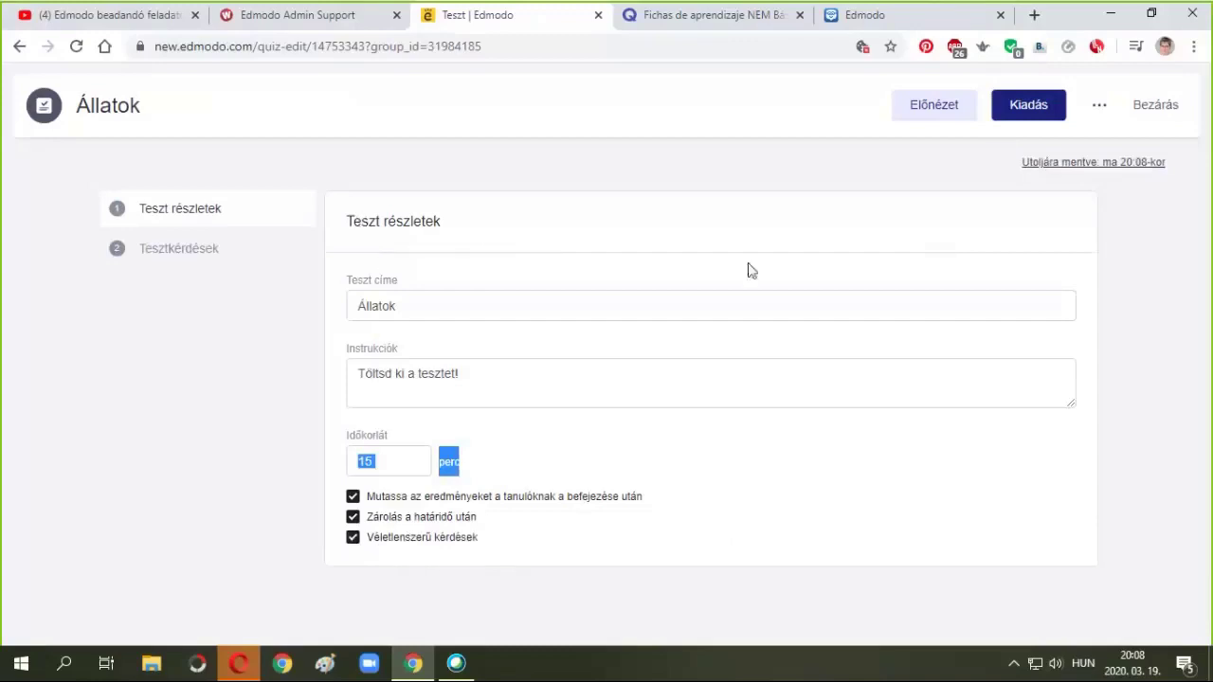
{"action": "left_click", "coordinate": [185, 257]}
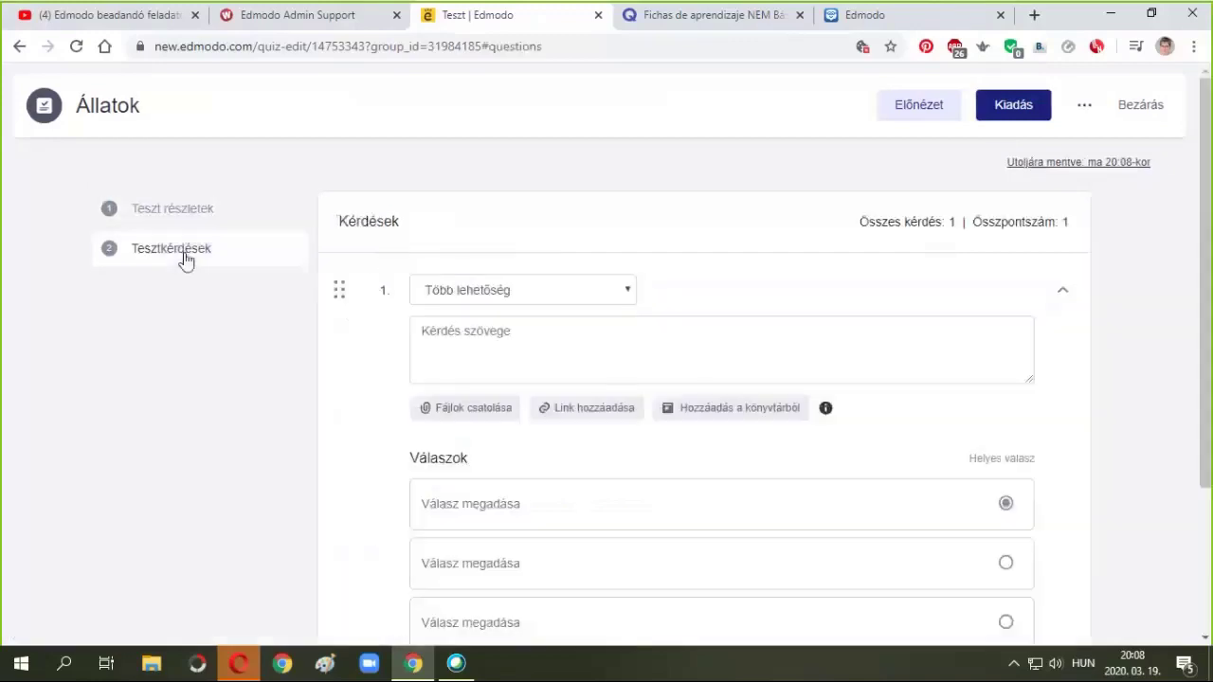
Make question 1 fill-in-the-blank: 'A tojást adó háziállat a _' with answer 'tyúk'
{"action": "left_click", "coordinate": [627, 293]}
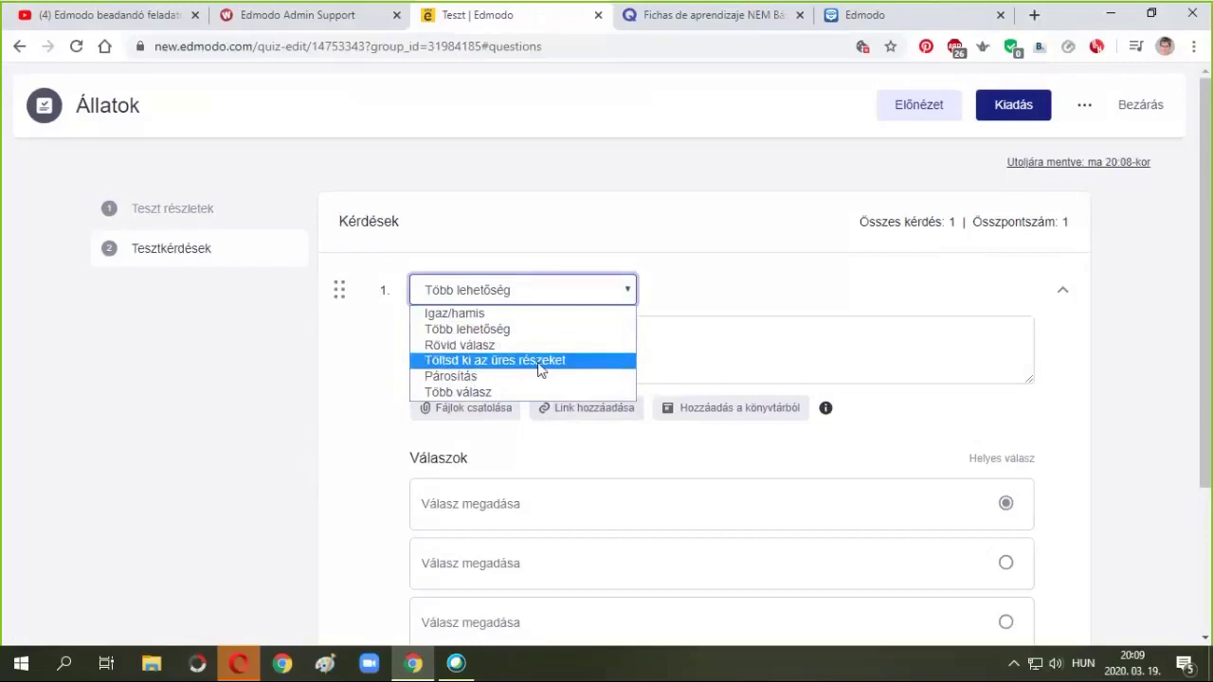
{"action": "left_click", "coordinate": [541, 368]}
{"action": "left_click", "coordinate": [474, 345]}
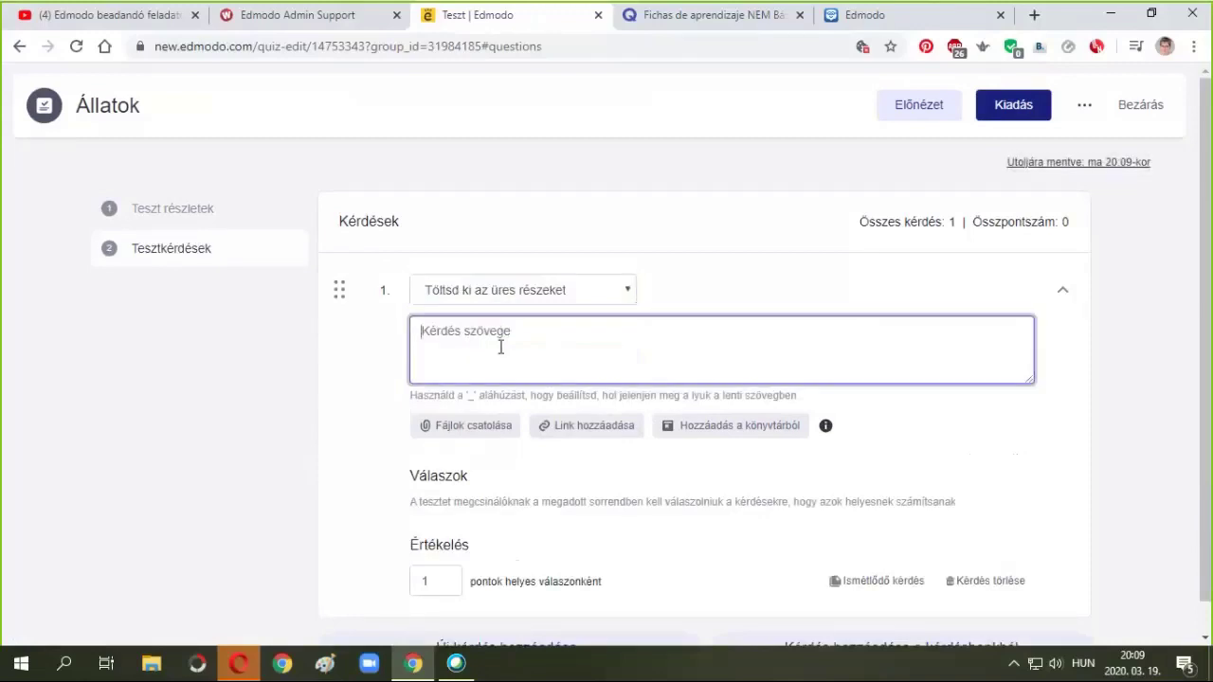
{"action": "type", "text": "A"}
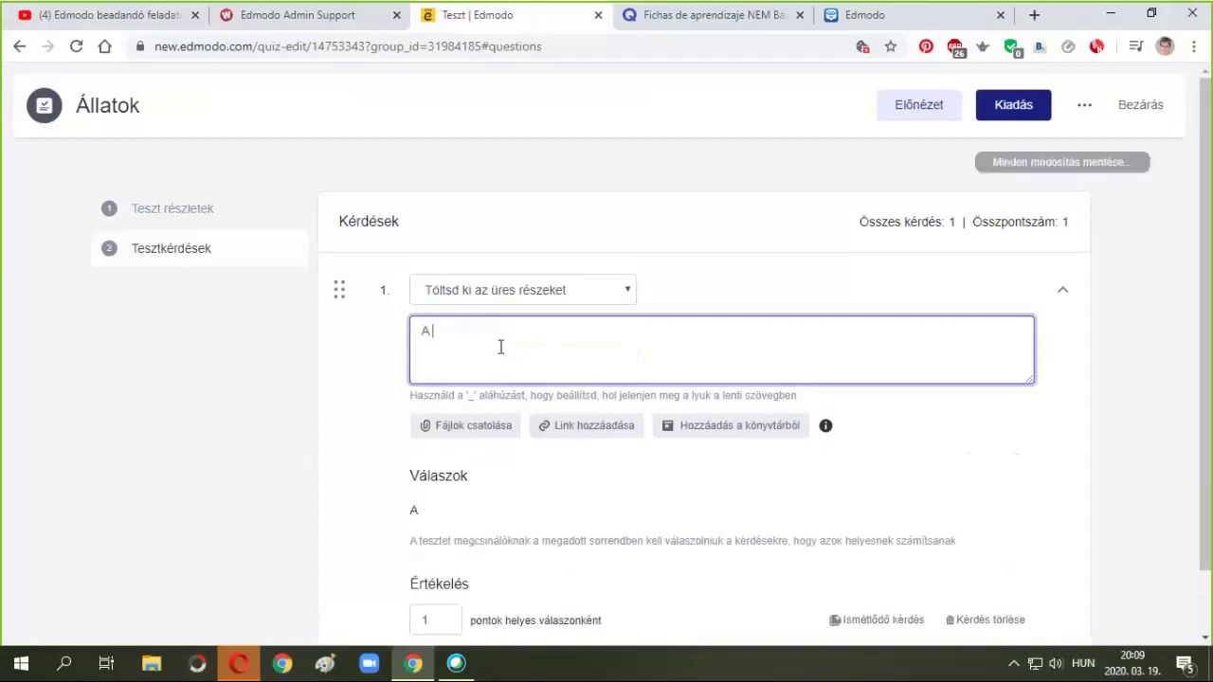
{"action": "type", "text": " tojást a"}
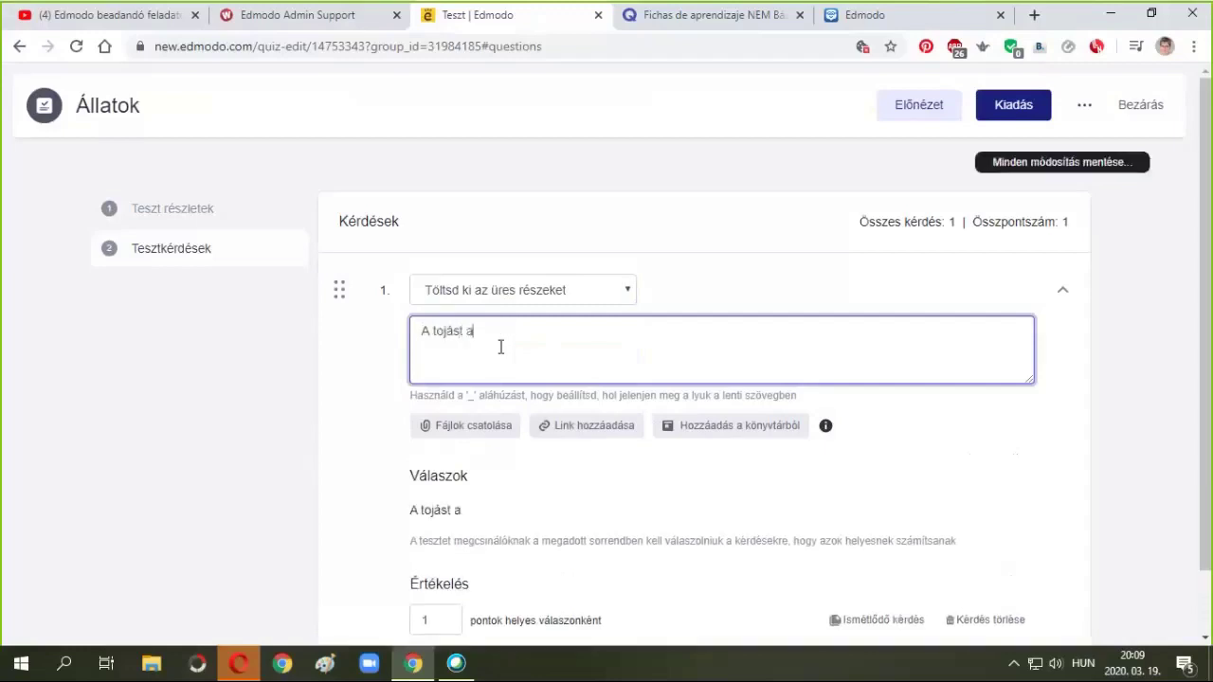
{"action": "type", "text": "dó háziállat "}
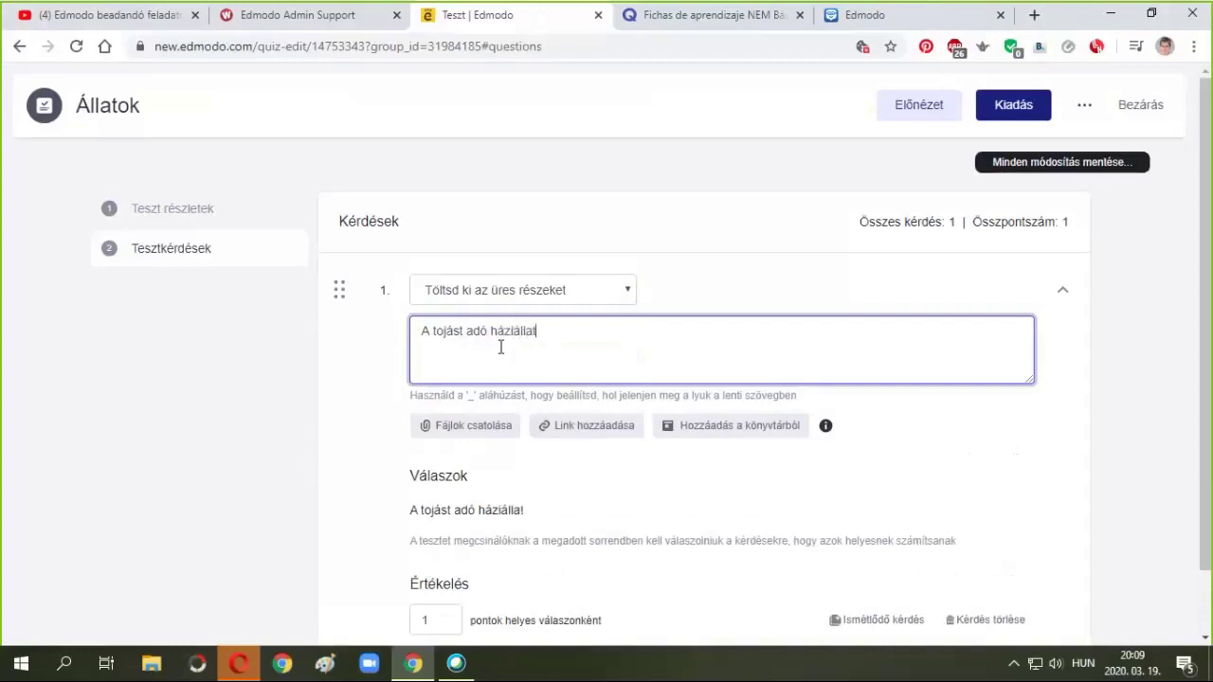
{"action": "type", "text": "a"}
{"action": "type", "text": " _."}
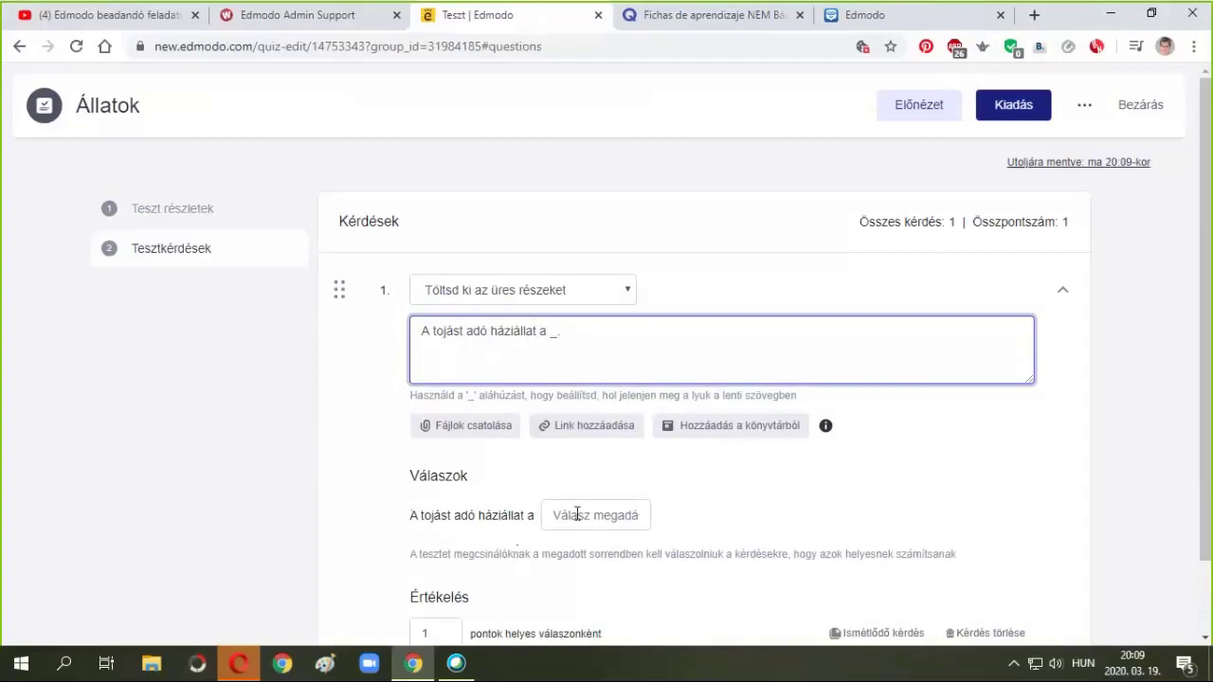
{"action": "left_click", "coordinate": [577, 515]}
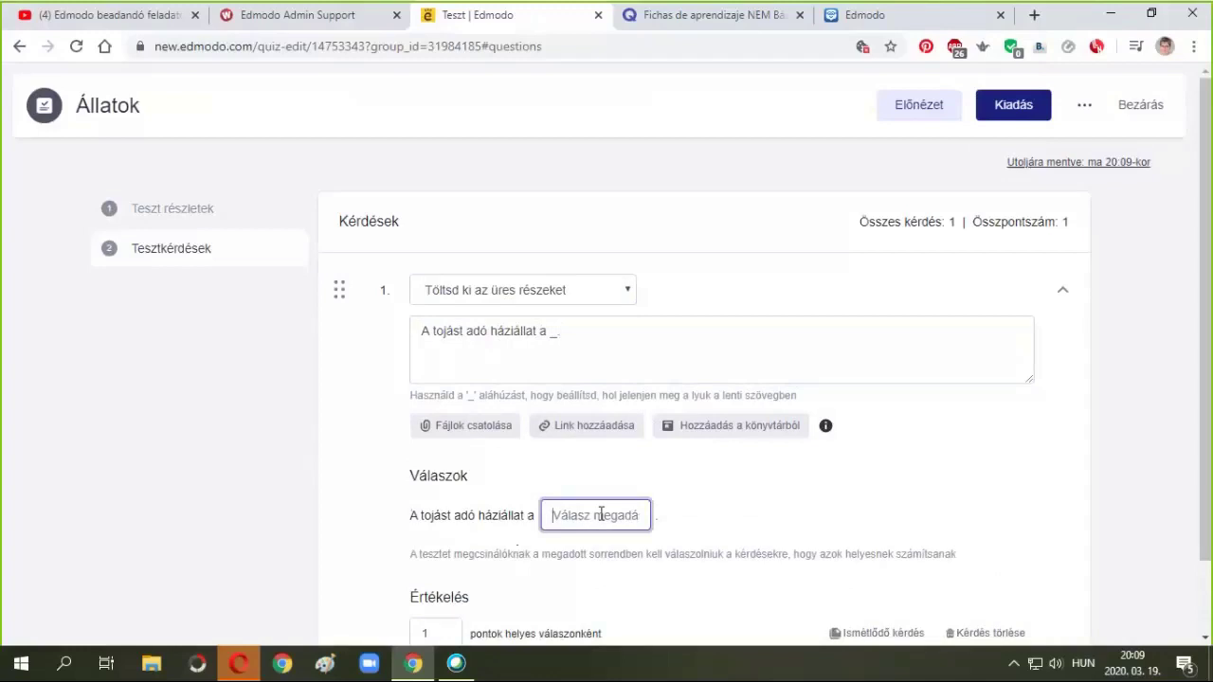
{"action": "type", "text": "ty"}
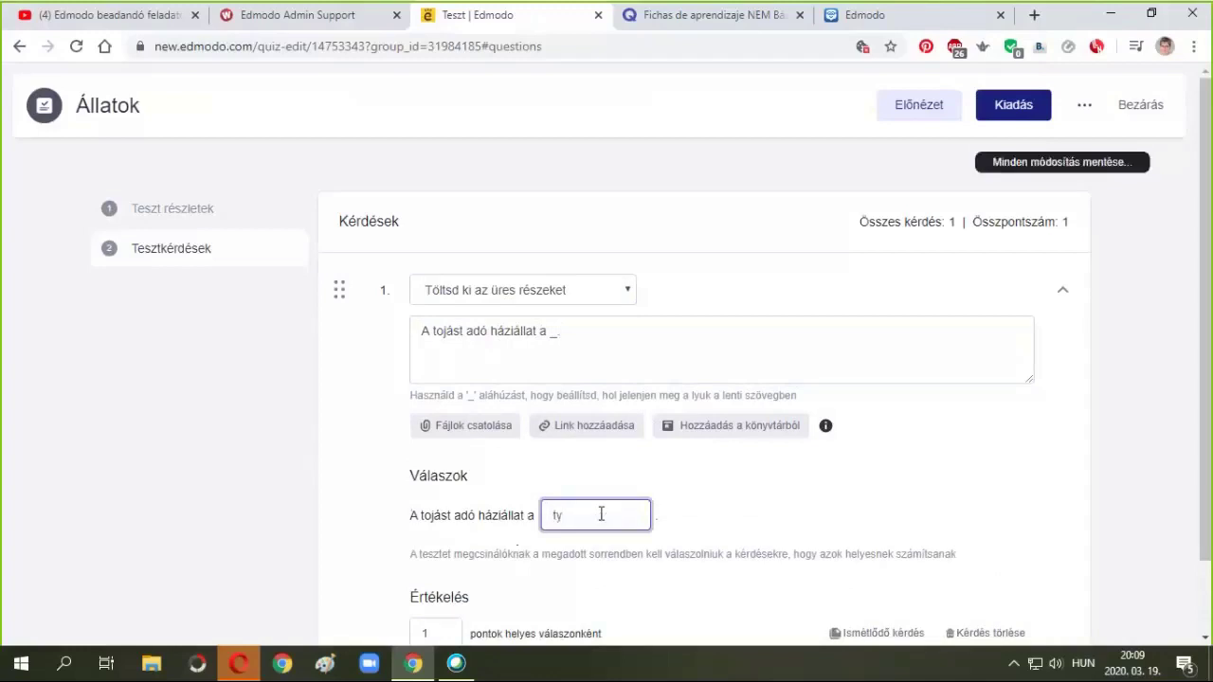
{"action": "type", "text": "úk"}
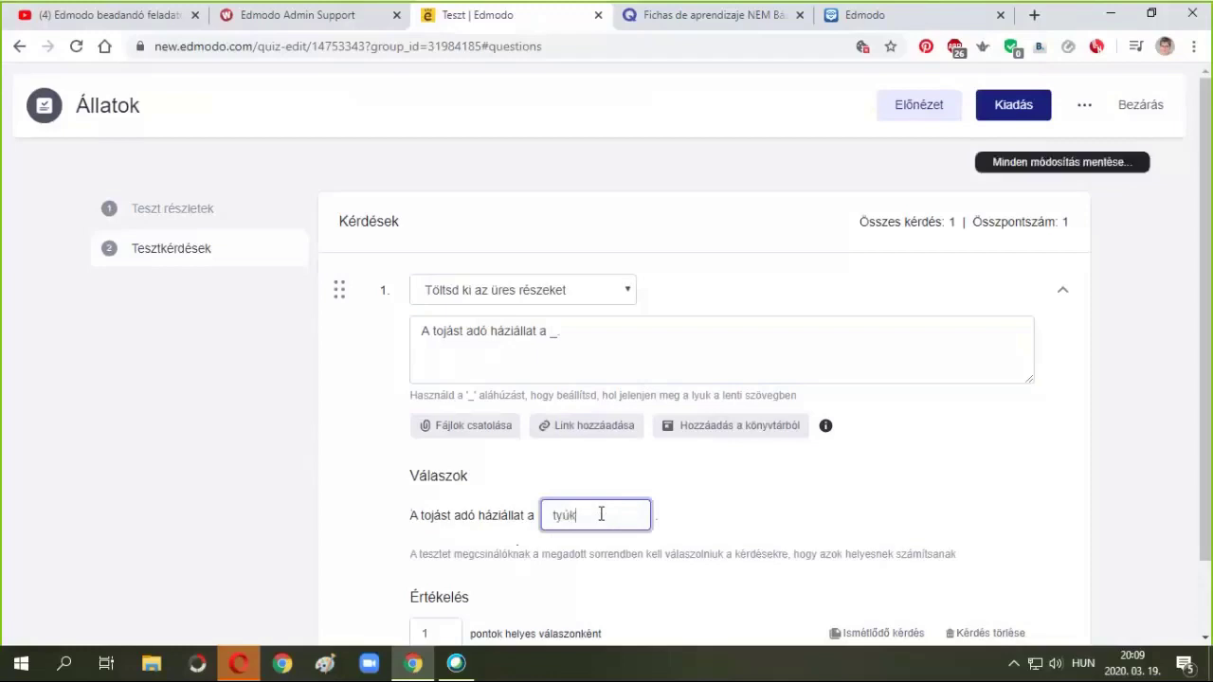
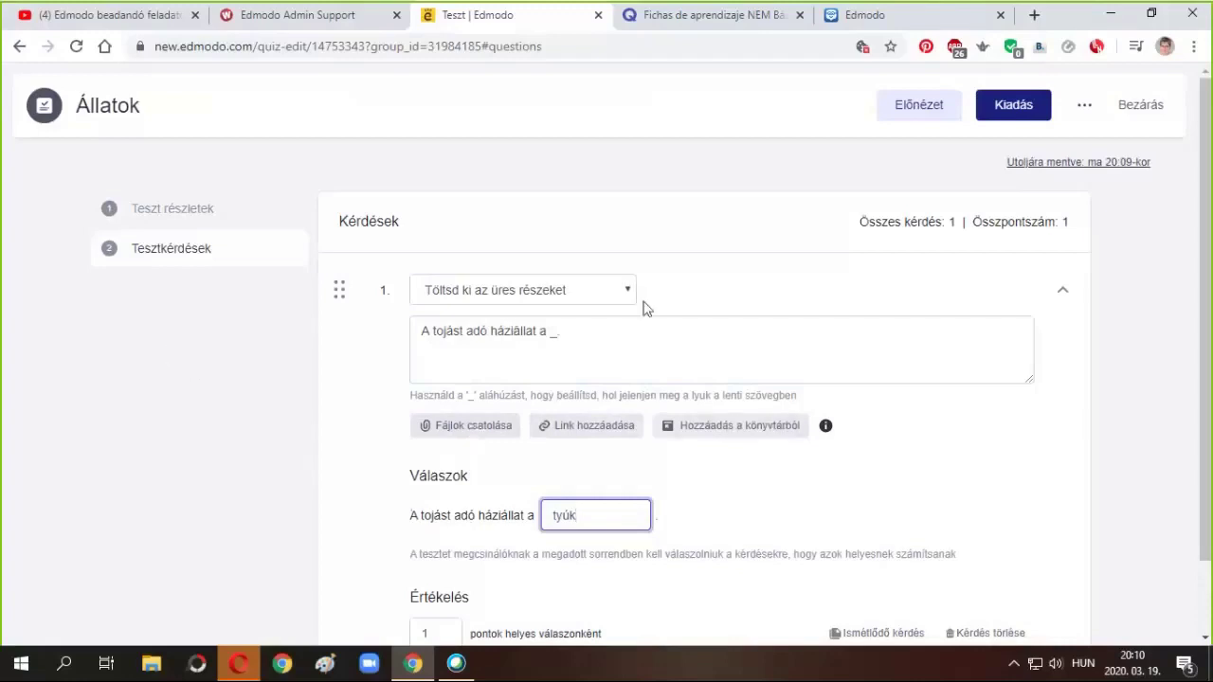
Add a blank question 2 below the egg-laying question in the Állatok quiz
{"action": "scroll", "coordinate": [728, 365], "scroll_direction": "down", "scroll_amount": 2}
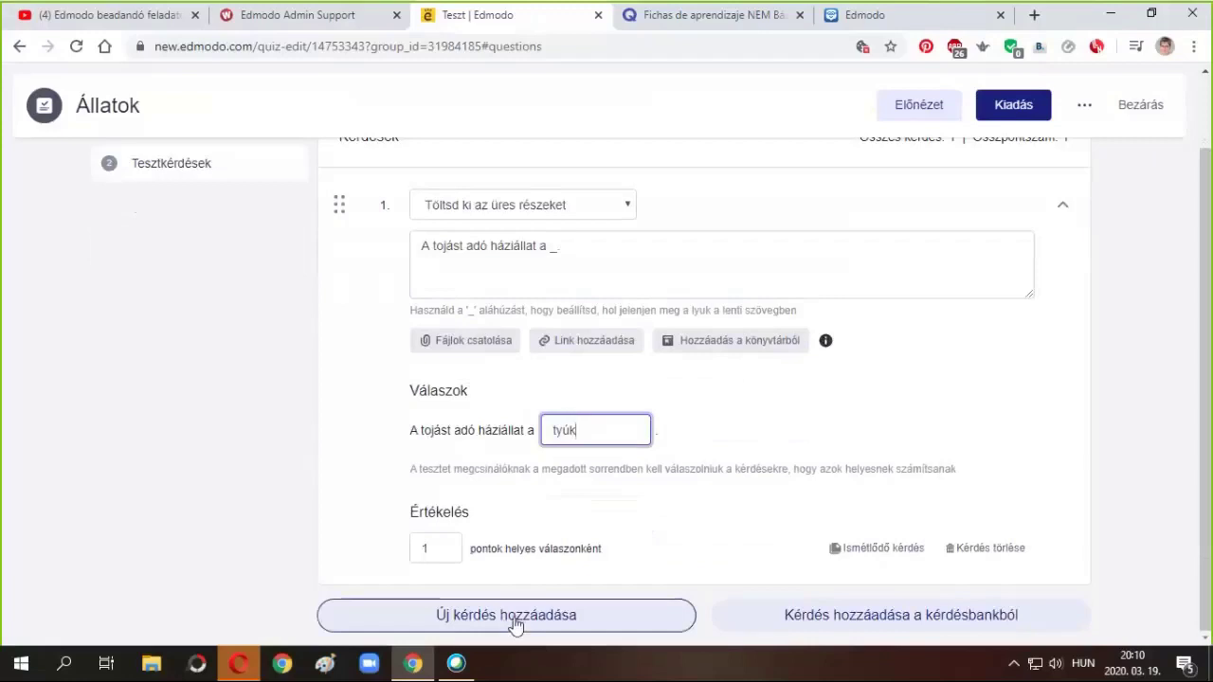
{"action": "left_click", "coordinate": [515, 621]}
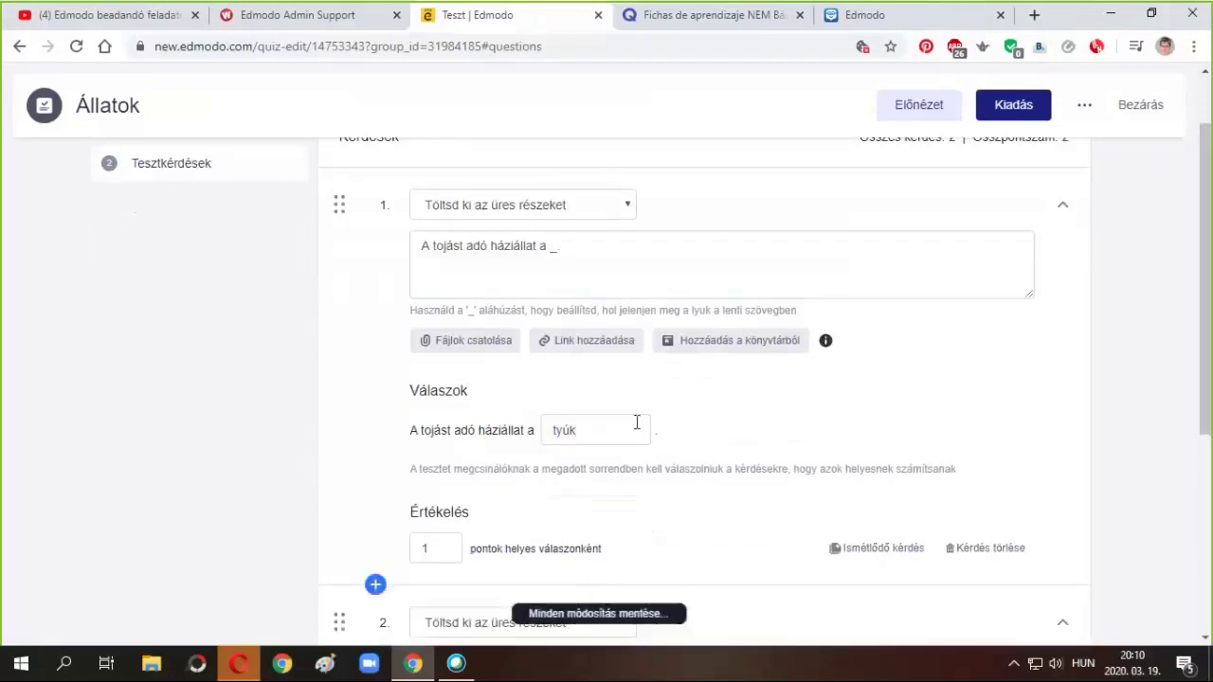
{"action": "scroll", "coordinate": [637, 423], "scroll_direction": "down", "scroll_amount": 4}
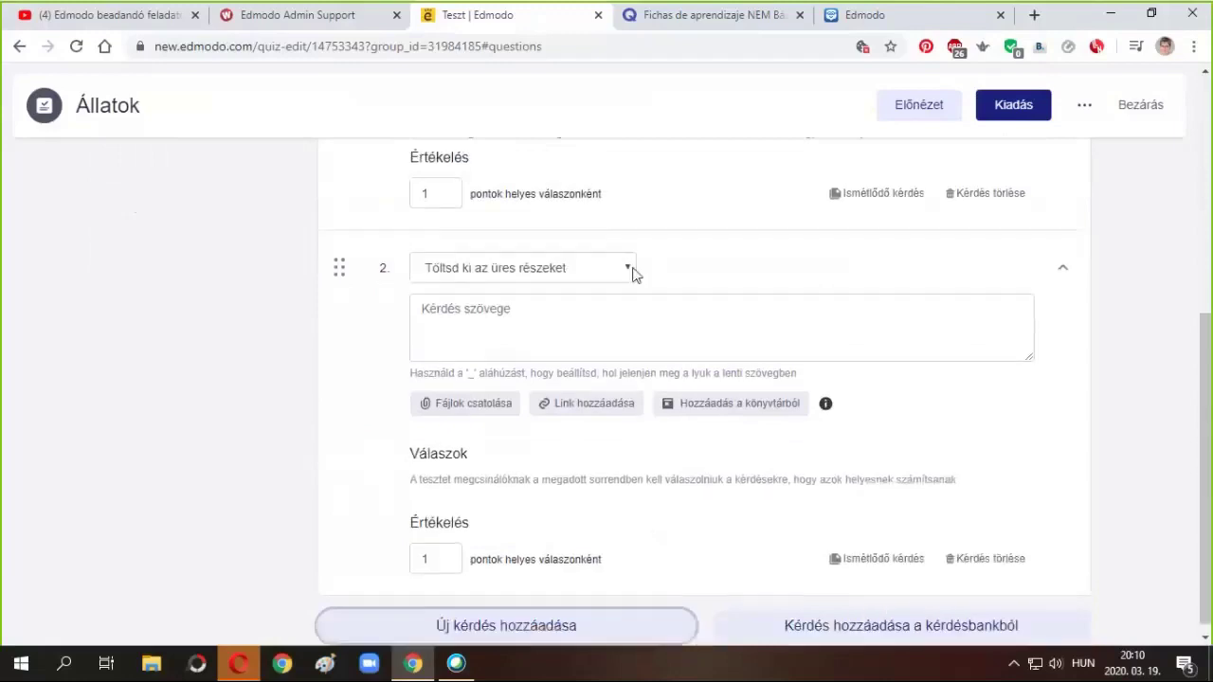
Change question 2 to the Párosítás type with the prompt 'Húzd össze a párokat!'
{"action": "left_click", "coordinate": [630, 270]}
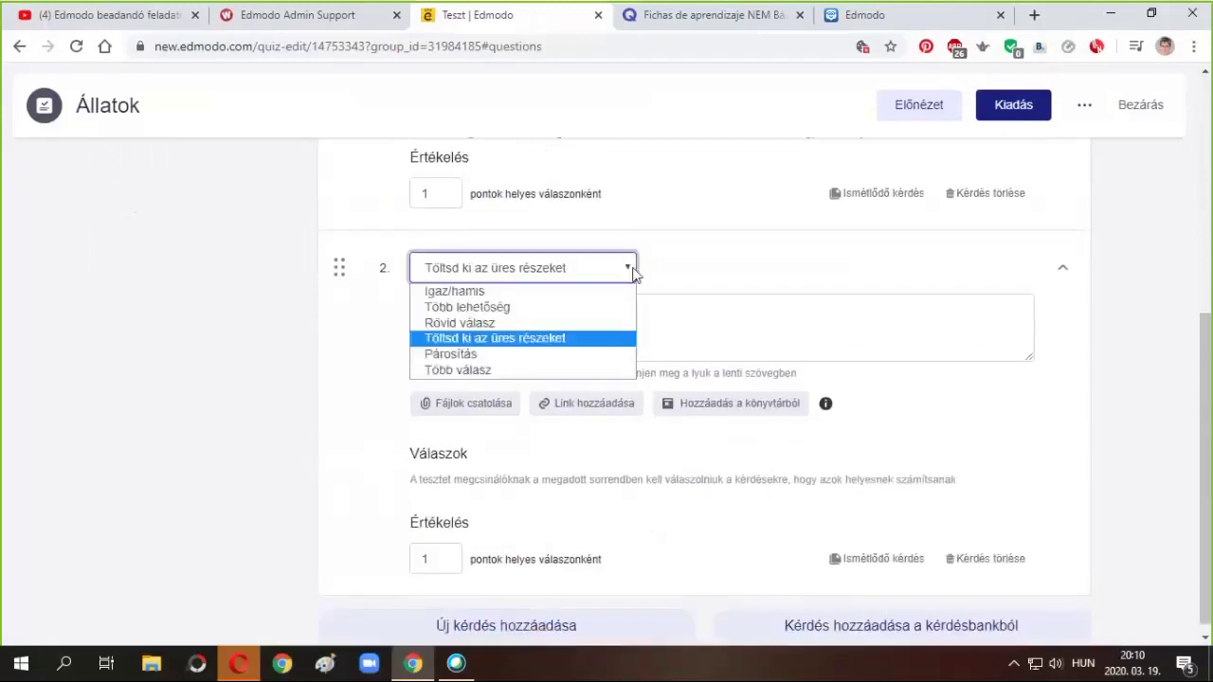
{"action": "left_click", "coordinate": [470, 354]}
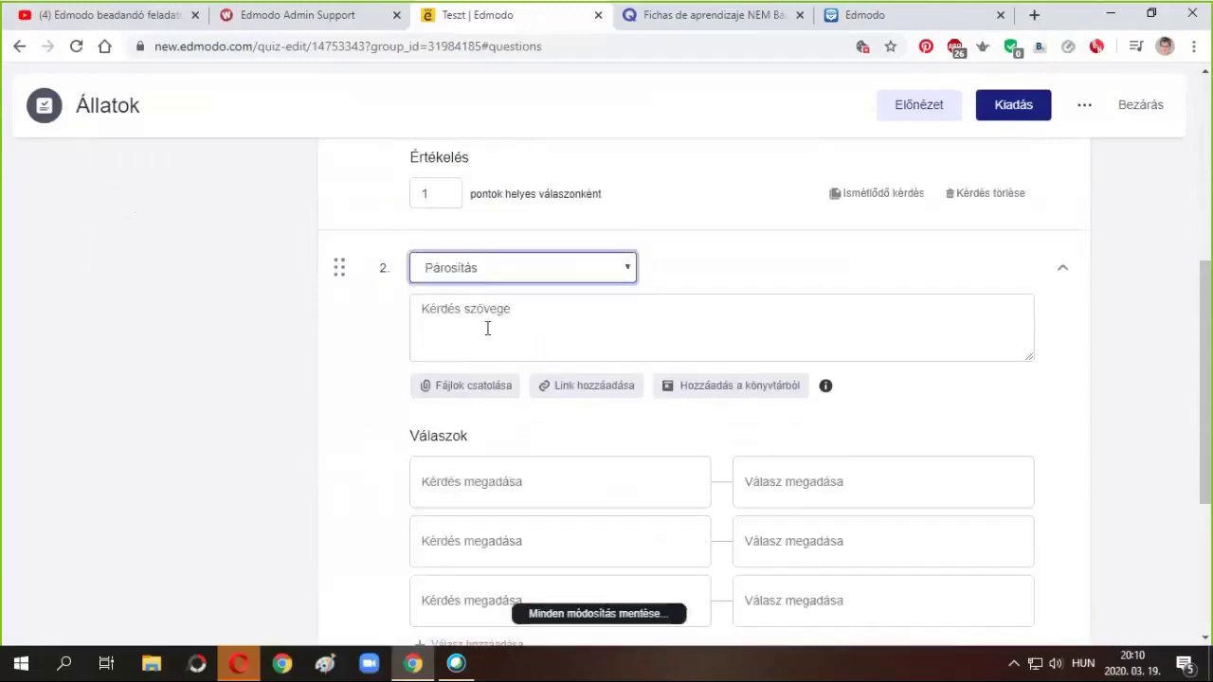
{"action": "left_click", "coordinate": [465, 310]}
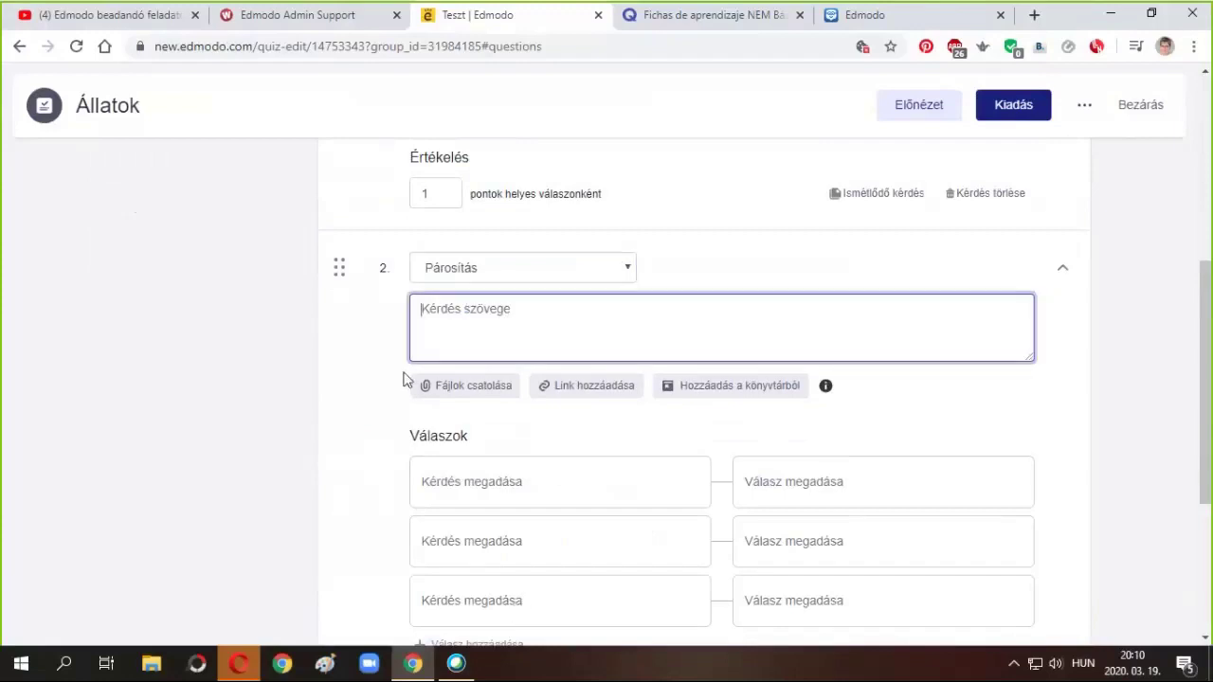
{"action": "type", "text": "Hú"}
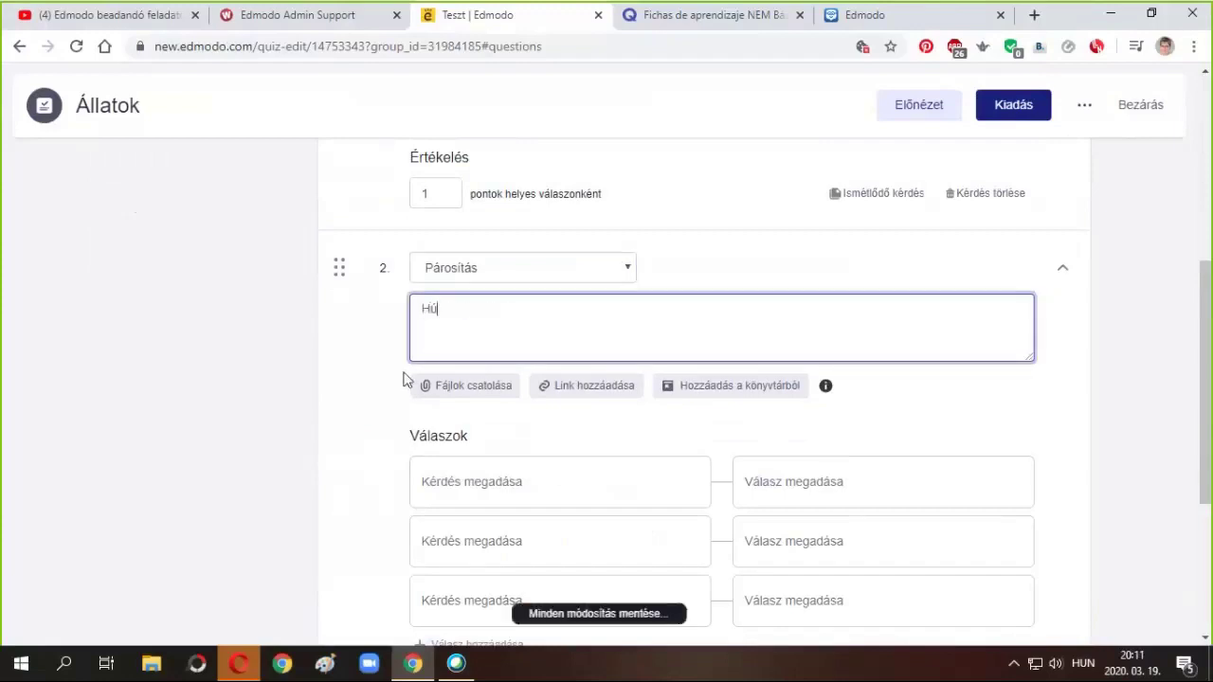
{"action": "type", "text": "zd össze a "}
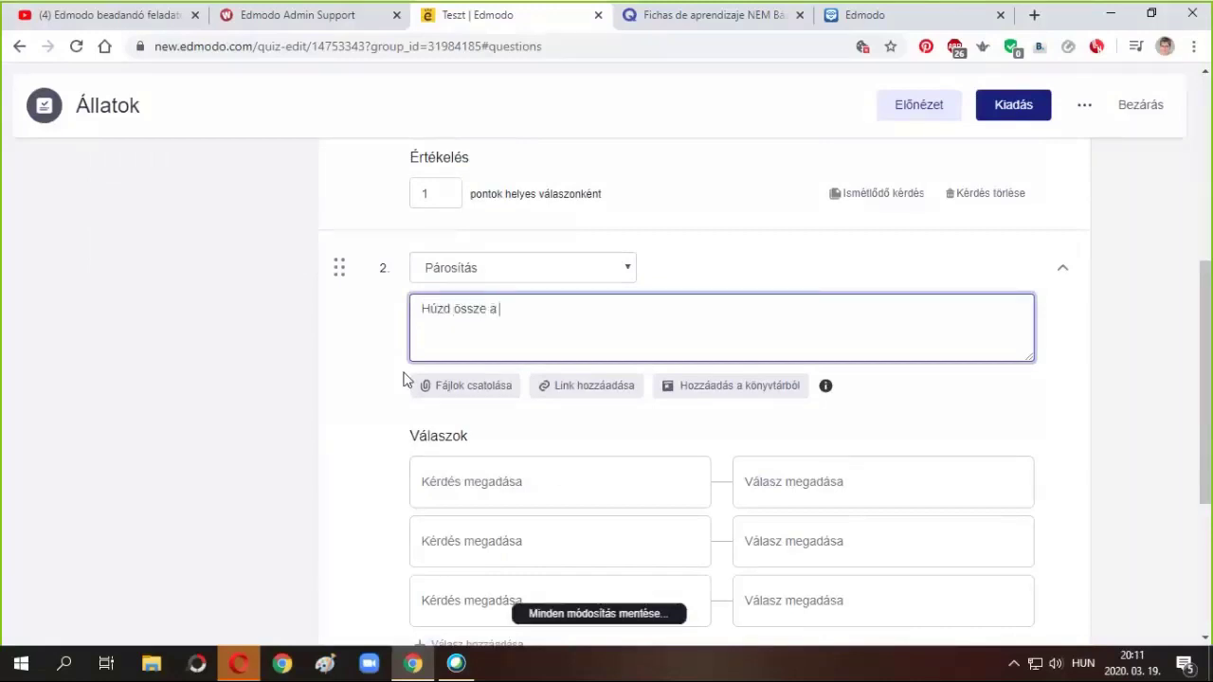
{"action": "type", "text": "párokat!"}
{"action": "left_click", "coordinate": [550, 478]}
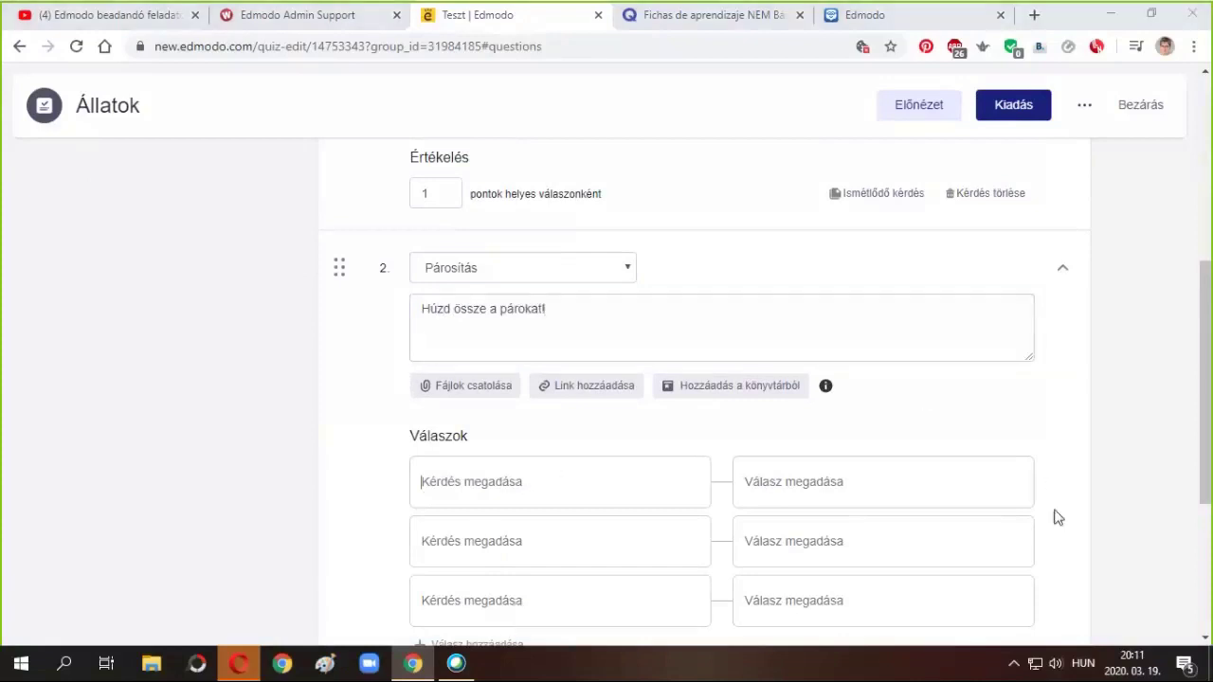
Fill in the first two matching pairs: kakas–tyúk and csődör–kanca
{"action": "left_click", "coordinate": [447, 477]}
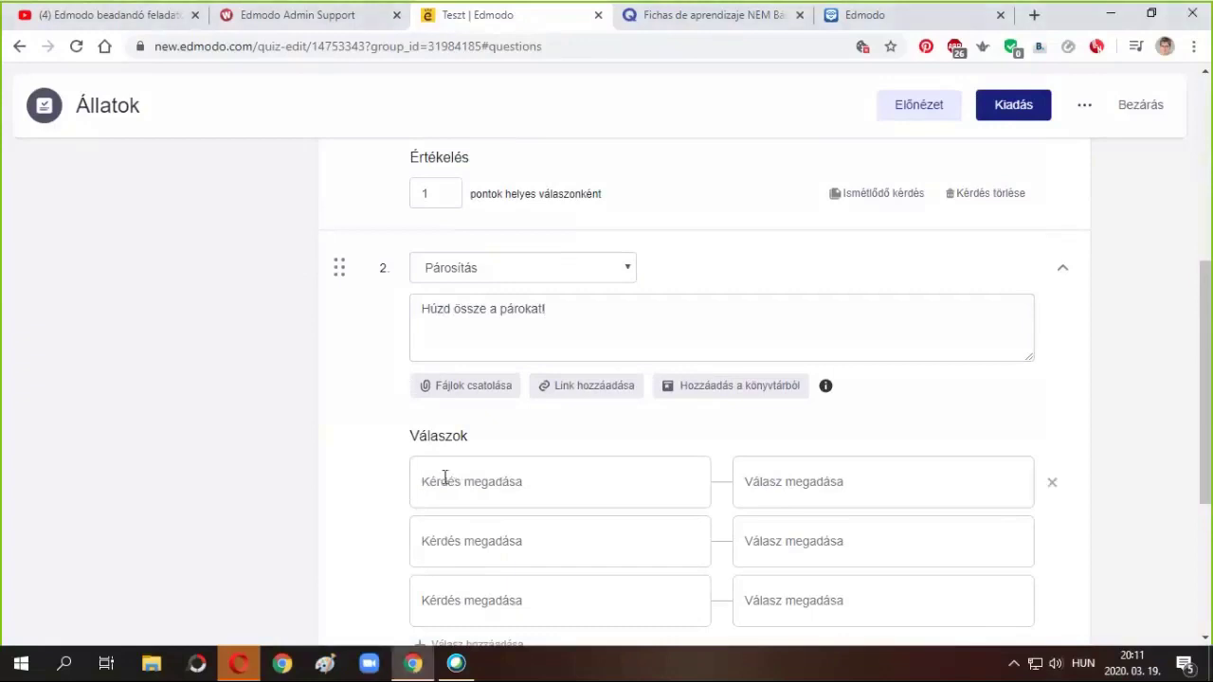
{"action": "type", "text": "kakas"}
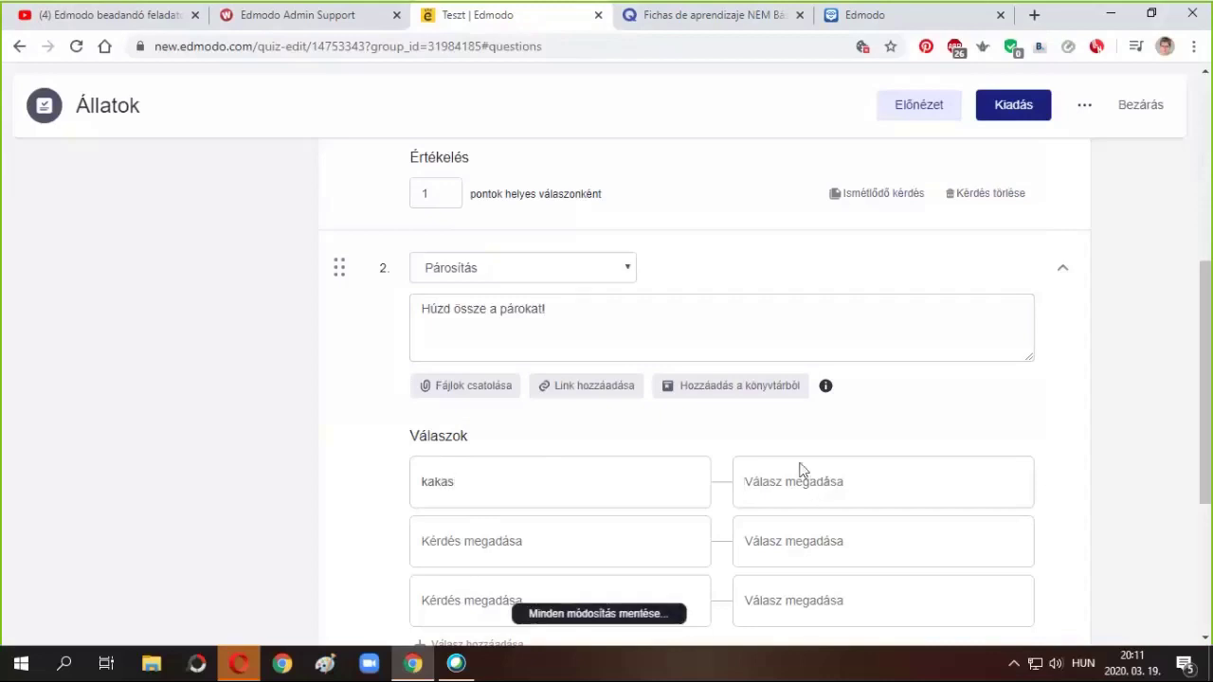
{"action": "left_click", "coordinate": [758, 486]}
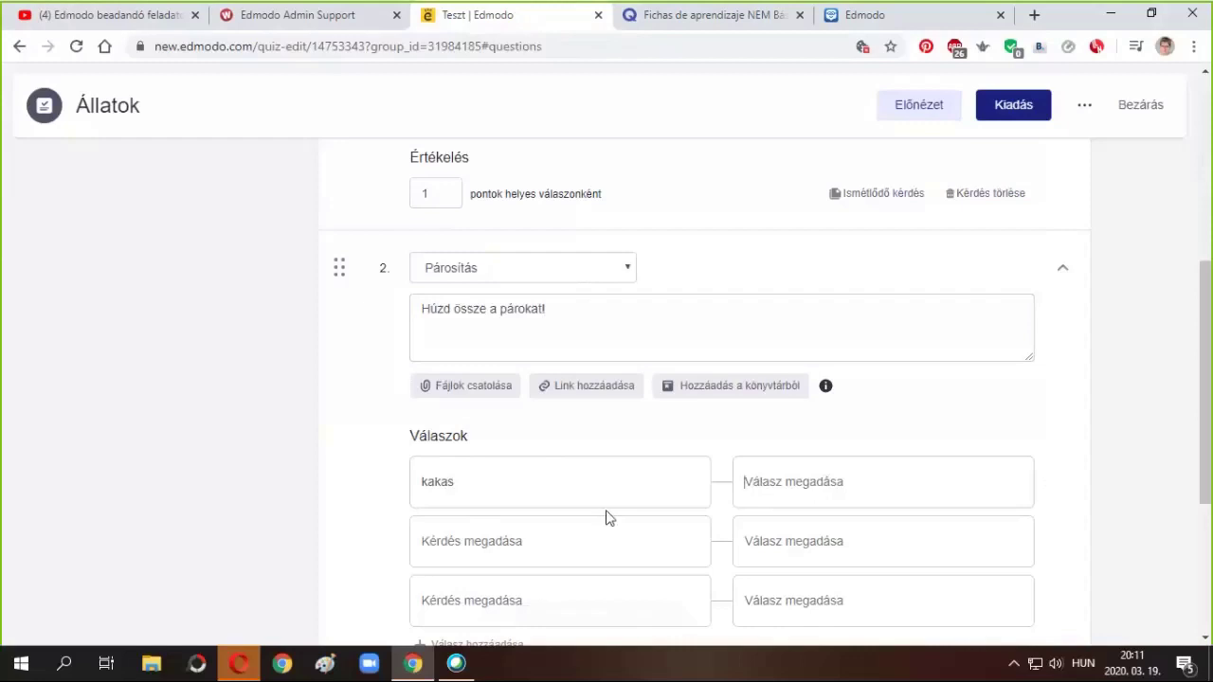
{"action": "type", "text": "ty"}
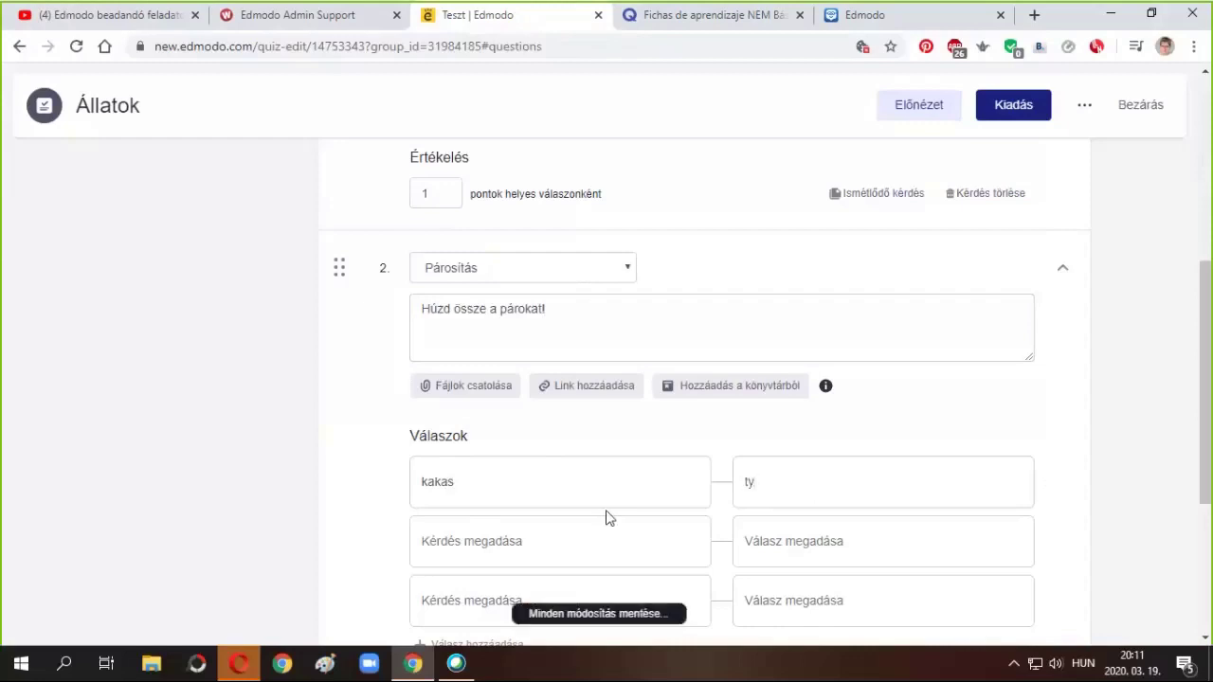
{"action": "type", "text": "úk"}
{"action": "left_click", "coordinate": [489, 538]}
{"action": "type", "text": "cső"}
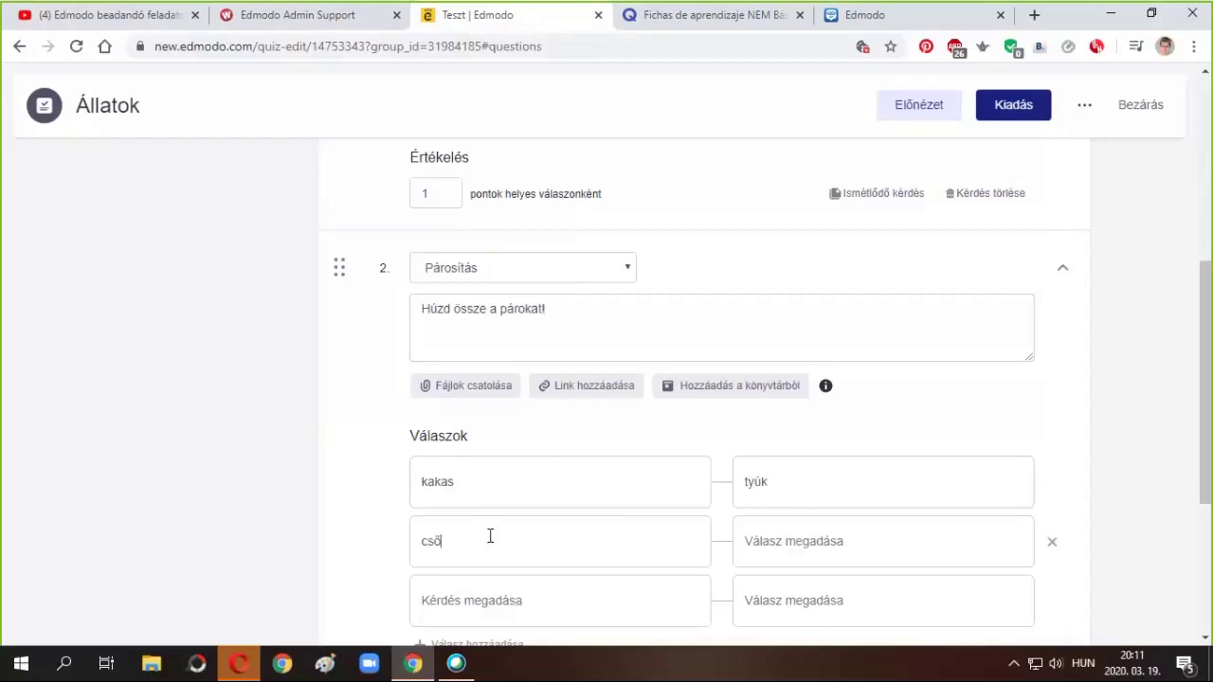
{"action": "type", "text": "dör"}
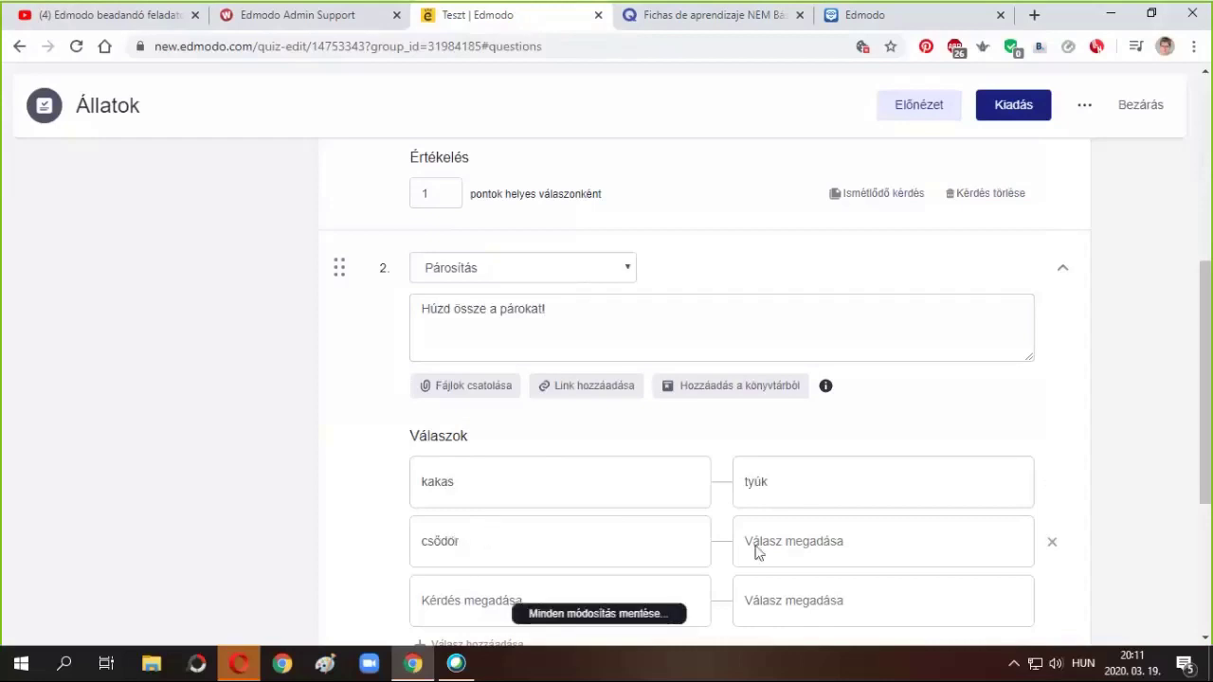
{"action": "left_click", "coordinate": [765, 542]}
{"action": "type", "text": "kanca"}
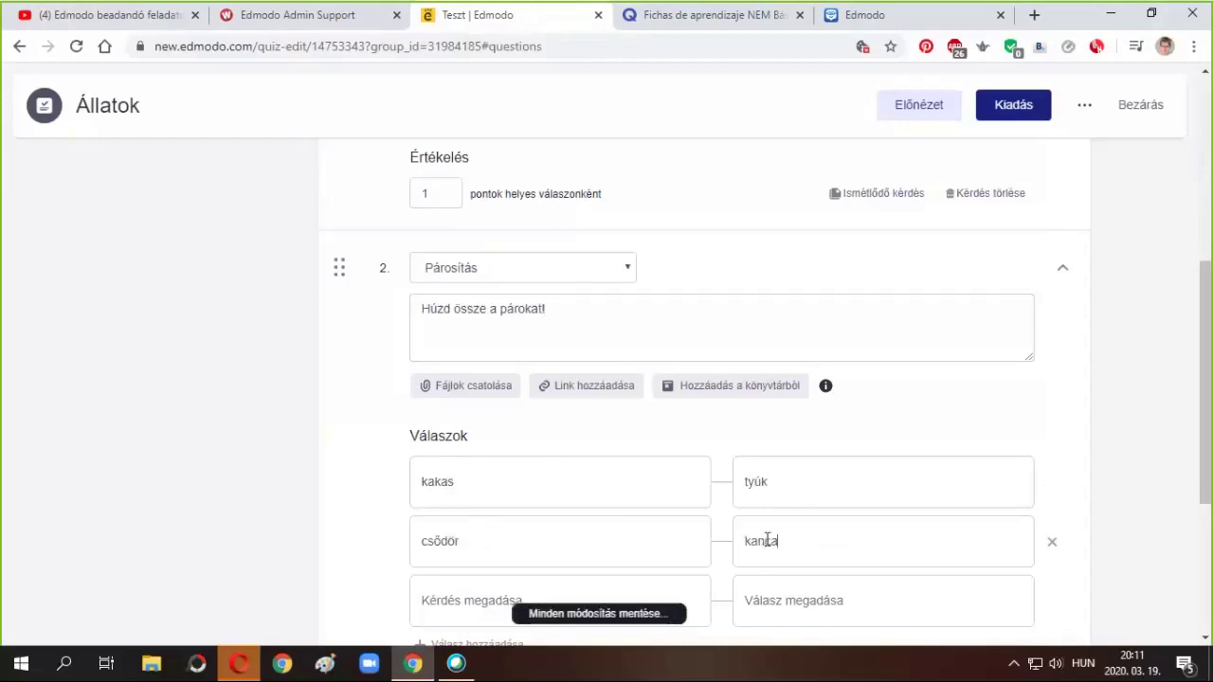
Add the third matching pair, kan–koca
{"action": "left_click", "coordinate": [473, 594]}
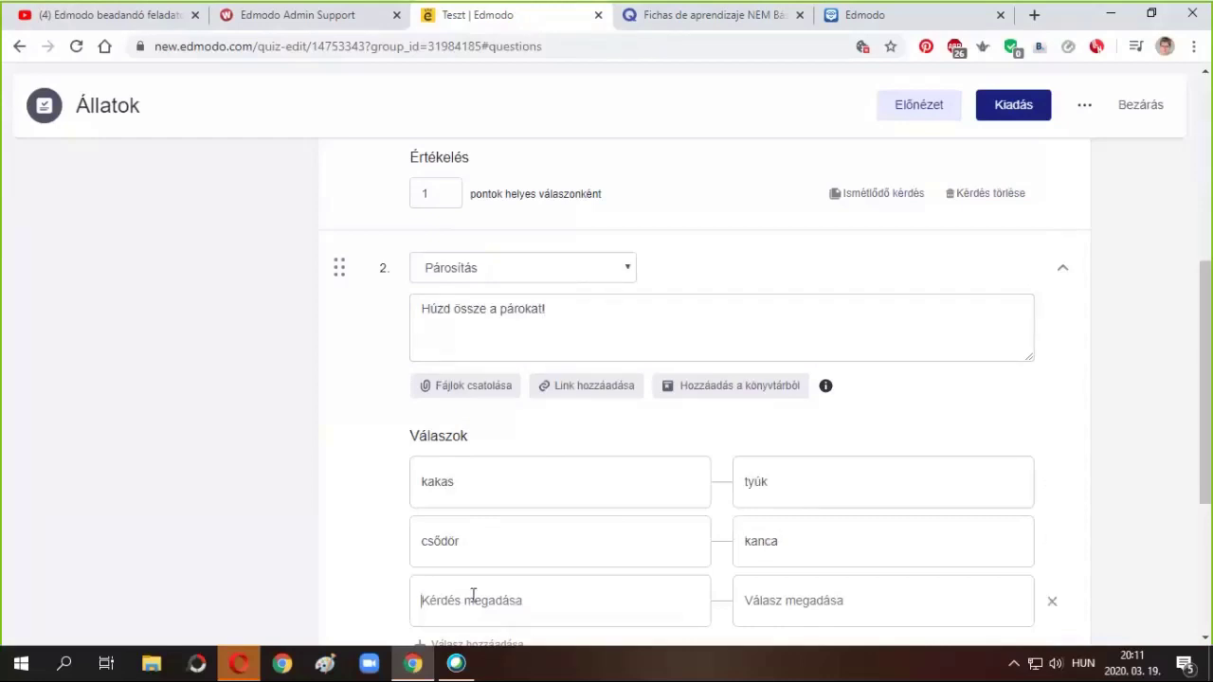
{"action": "type", "text": "kan"}
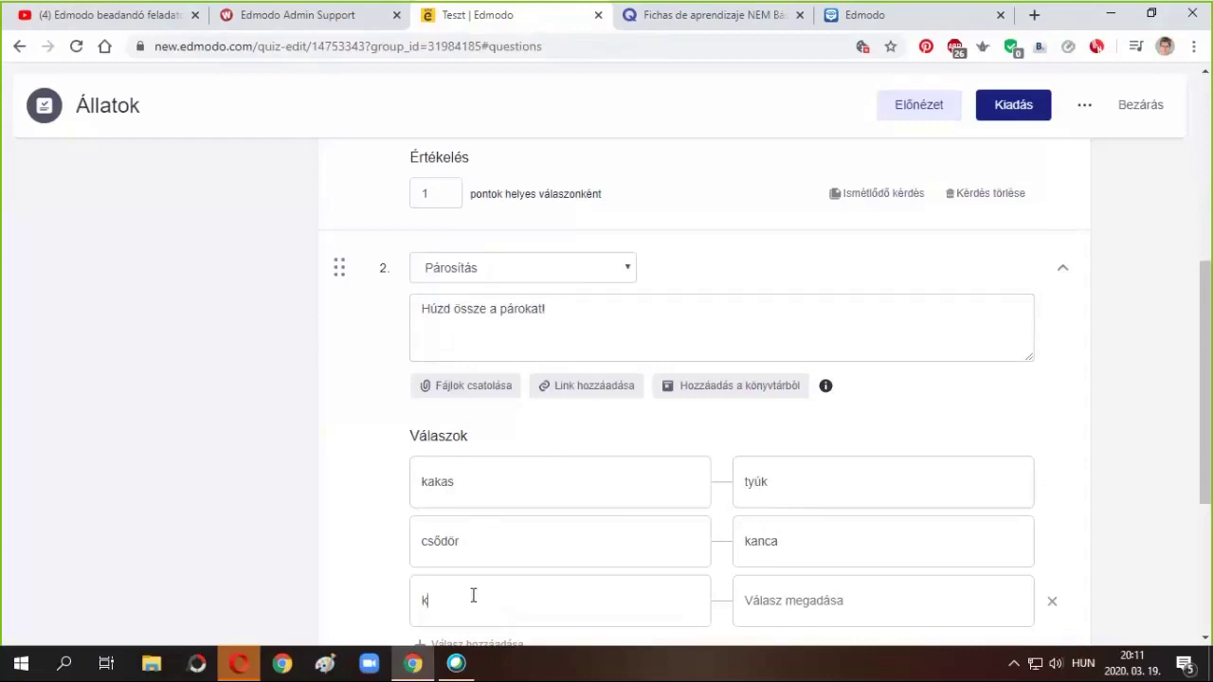
{"action": "left_click", "coordinate": [772, 600]}
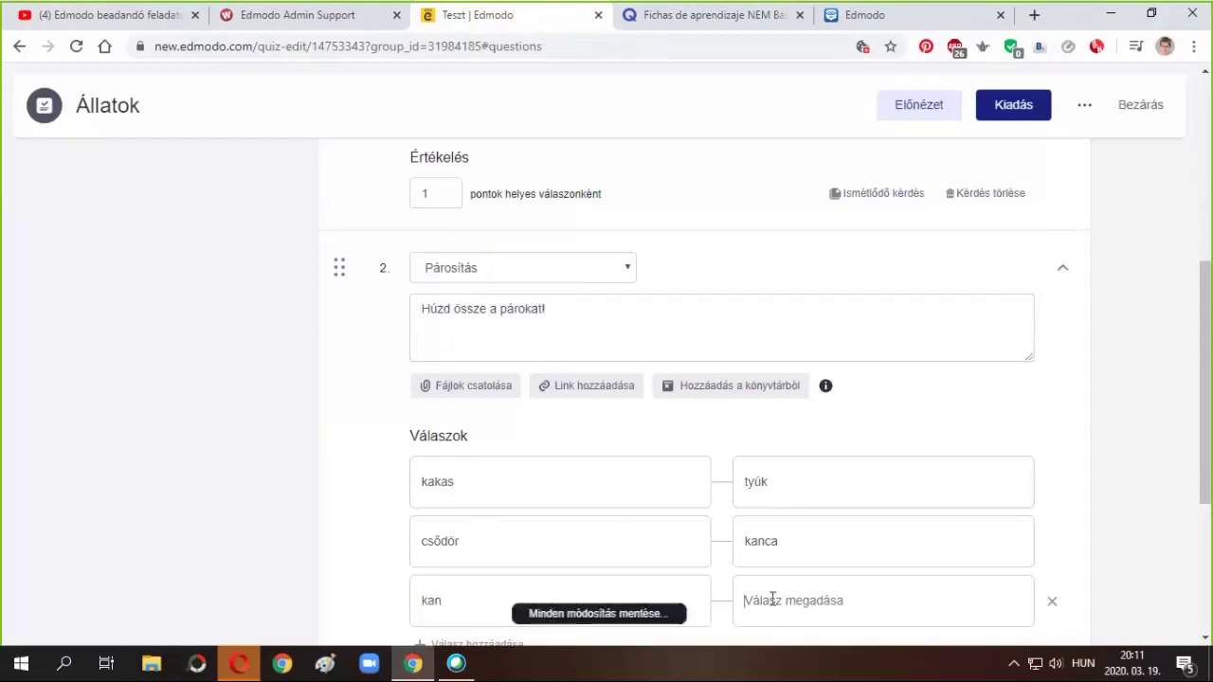
{"action": "type", "text": "koca"}
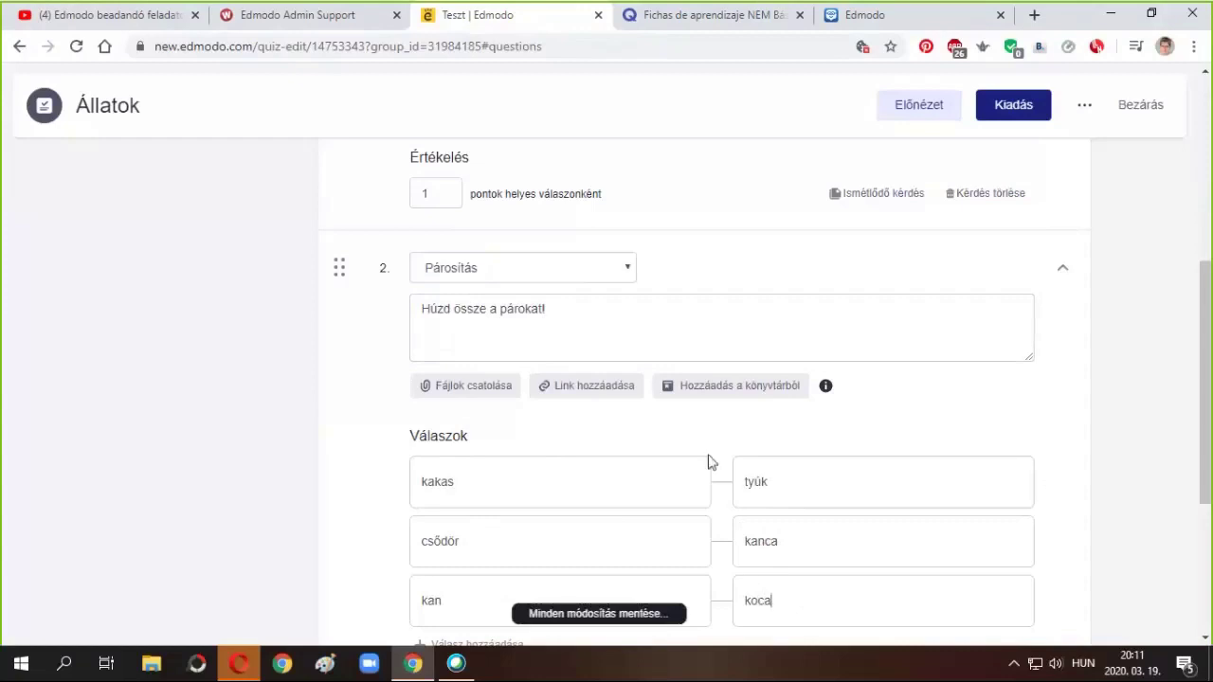
{"action": "scroll", "coordinate": [683, 479], "scroll_direction": "down", "scroll_amount": 1}
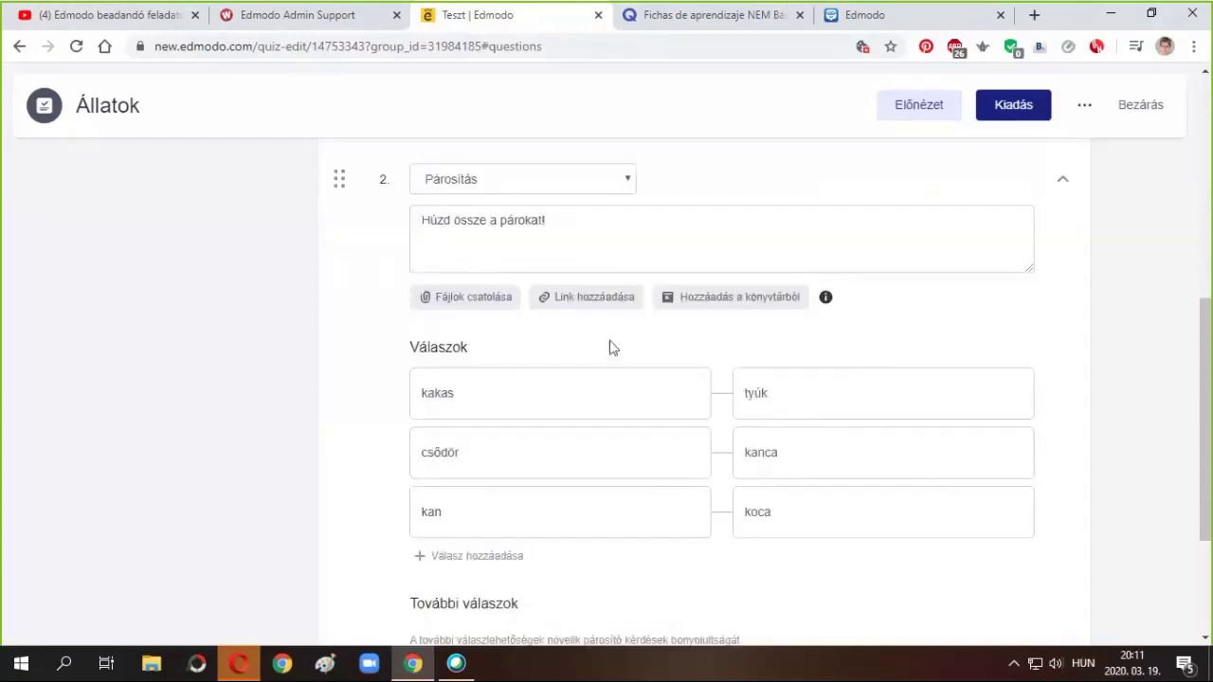
{"action": "scroll", "coordinate": [625, 496], "scroll_direction": "down", "scroll_amount": 2}
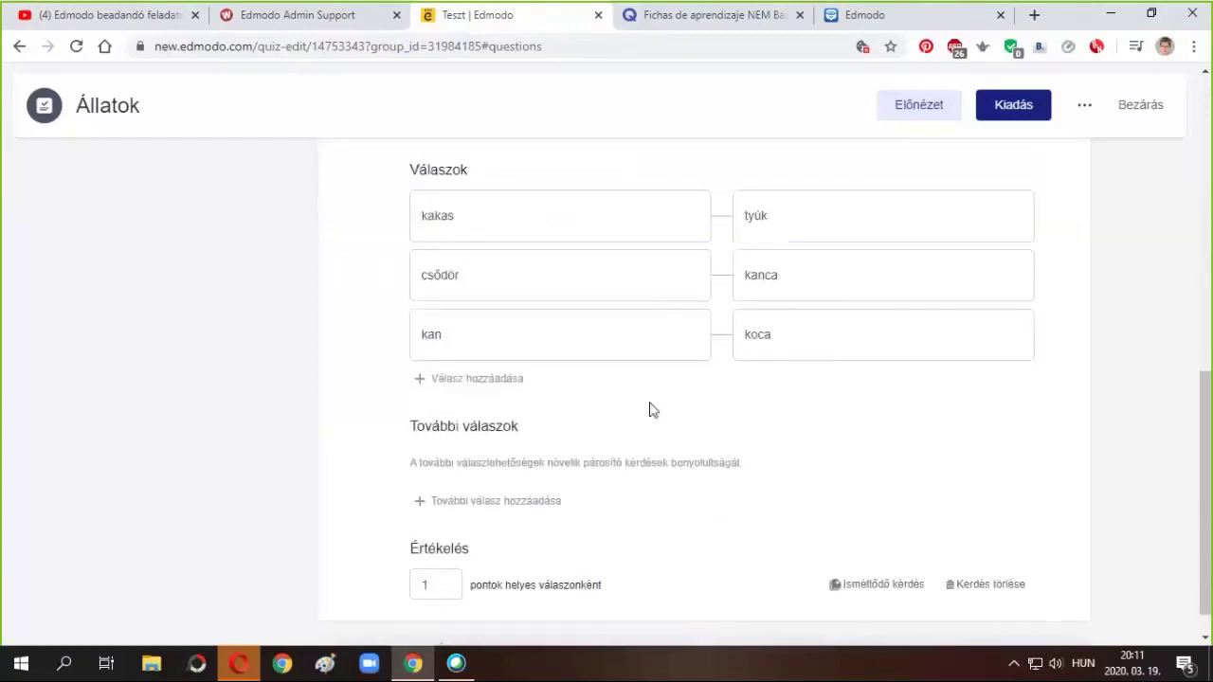
{"action": "scroll", "coordinate": [752, 525], "scroll_direction": "down", "scroll_amount": 1}
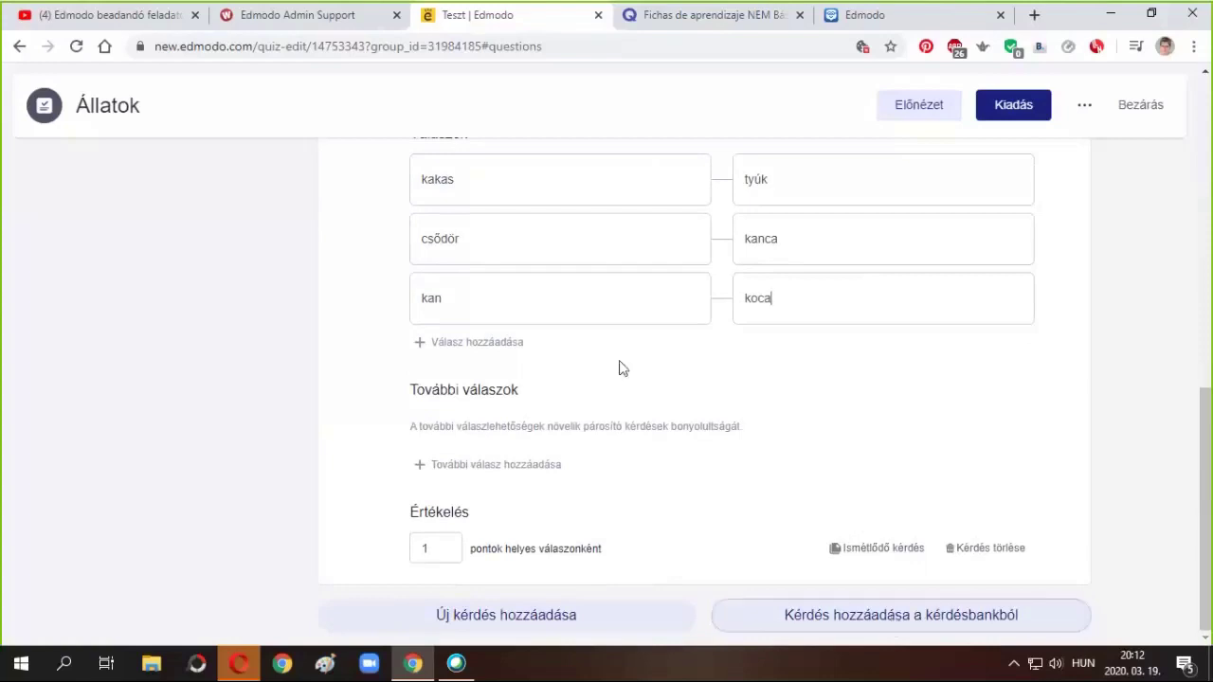
{"action": "scroll", "coordinate": [621, 369], "scroll_direction": "up", "scroll_amount": 8}
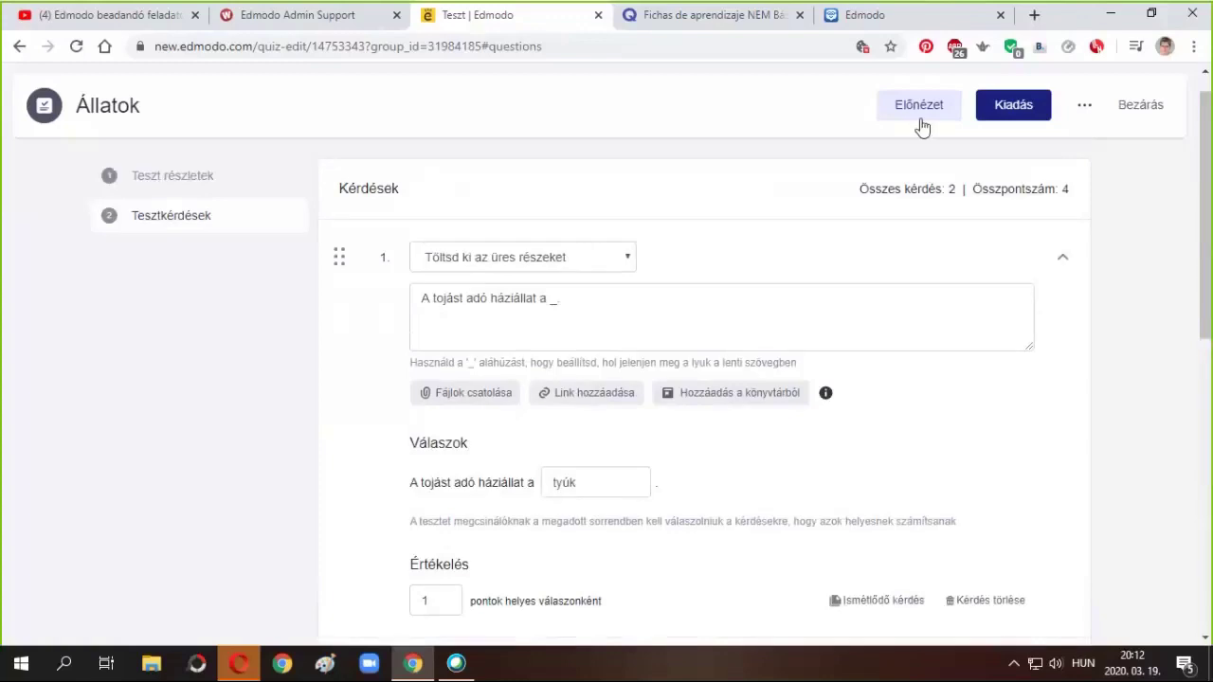
Assign the quiz to Edmodo webinárium, unscheduled, with a 21 March 2020 due date
{"action": "left_click", "coordinate": [1013, 104]}
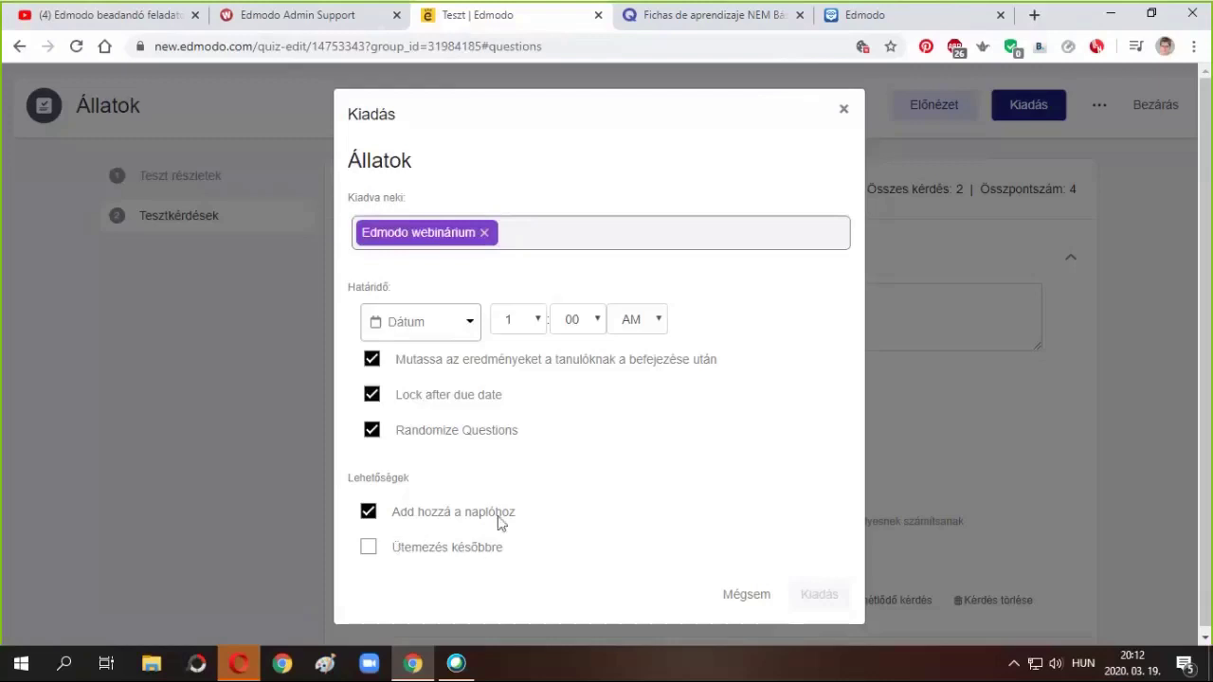
{"action": "left_click", "coordinate": [369, 548]}
{"action": "scroll", "coordinate": [674, 481], "scroll_direction": "down", "scroll_amount": 1}
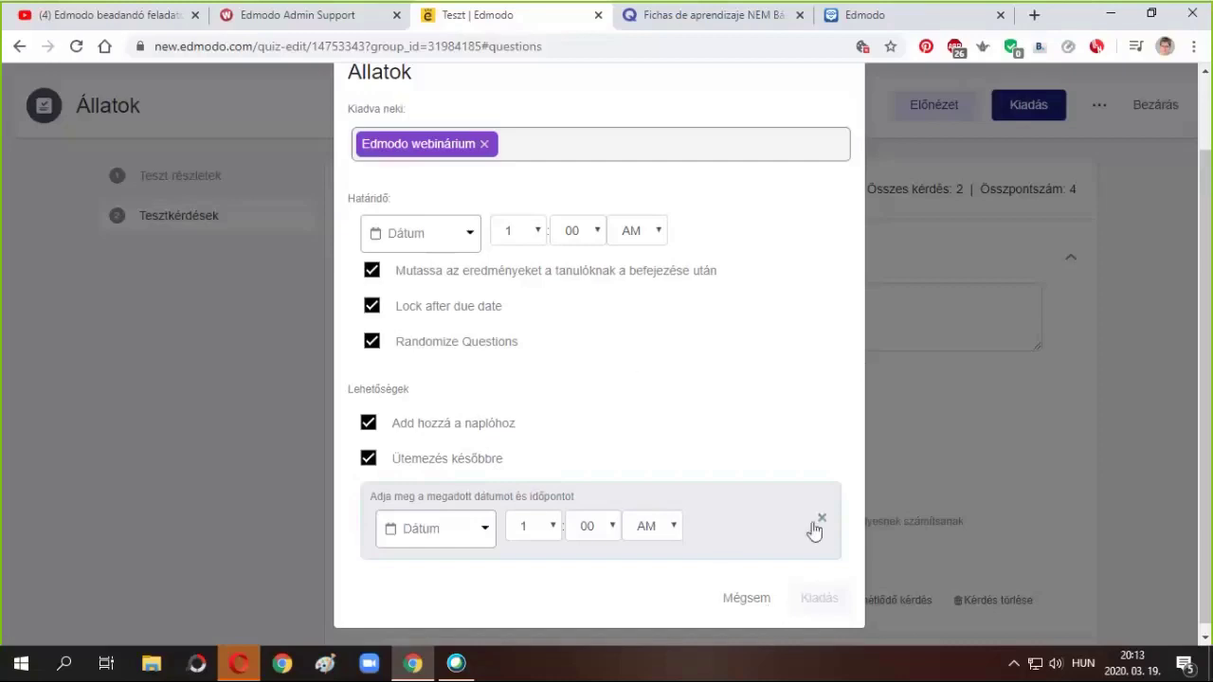
{"action": "left_click", "coordinate": [368, 458]}
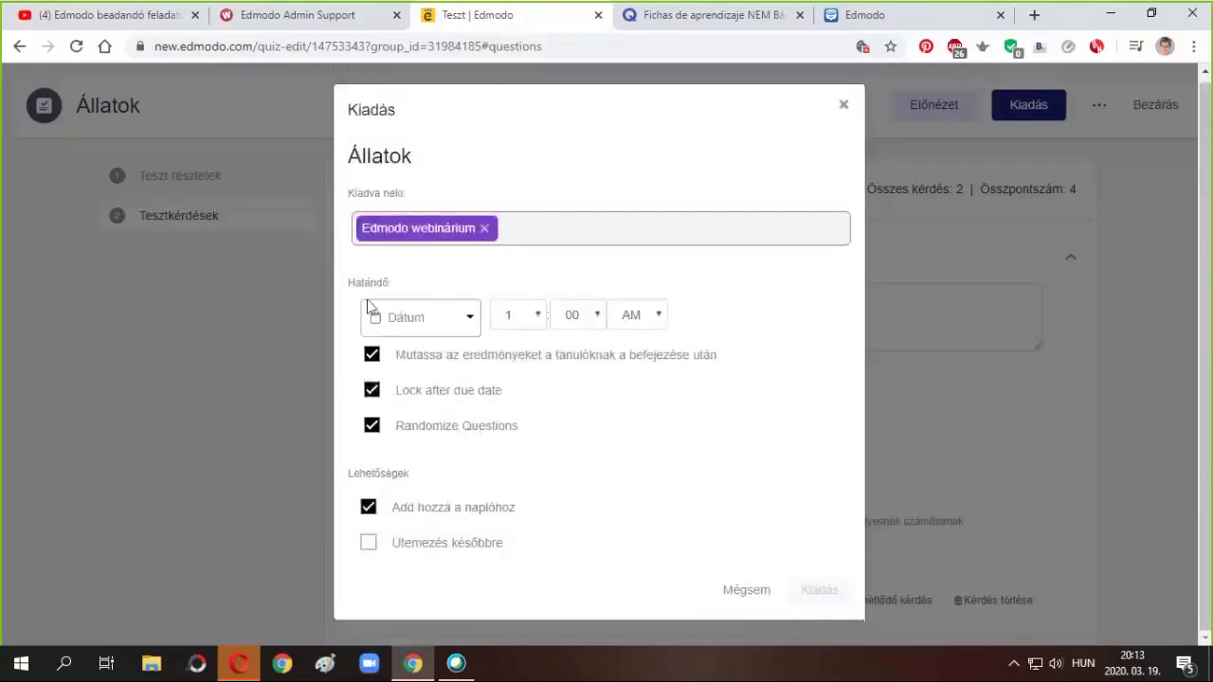
{"action": "left_click", "coordinate": [401, 327]}
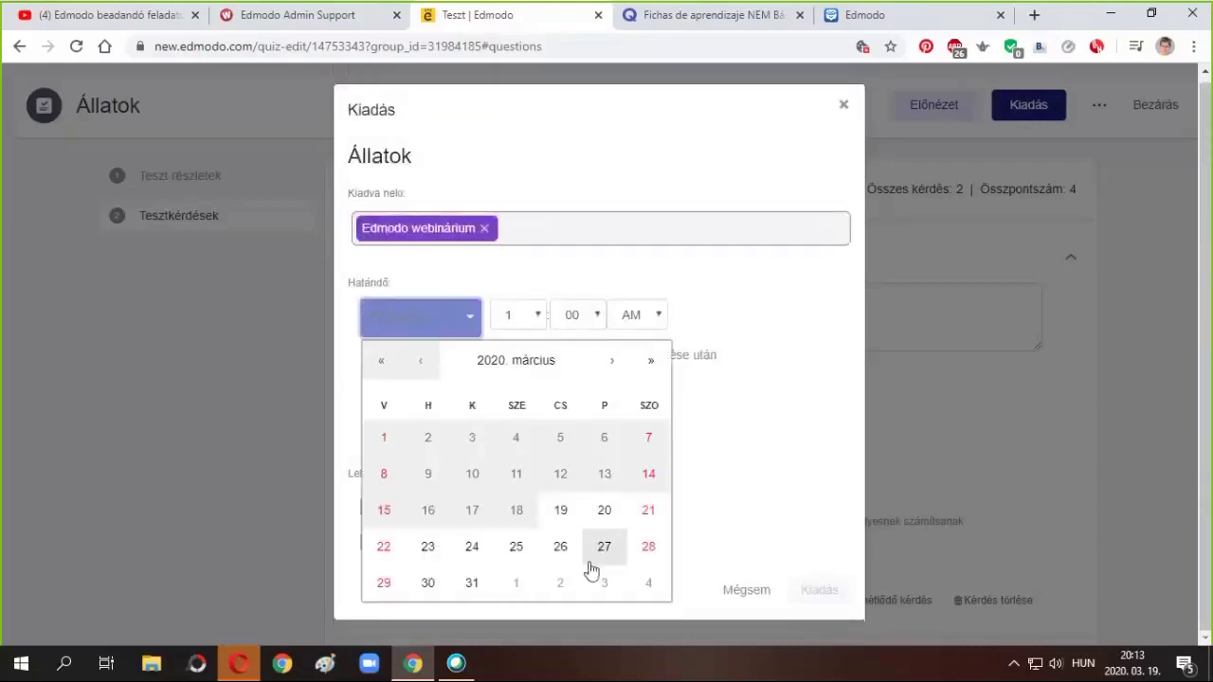
{"action": "left_click", "coordinate": [657, 515]}
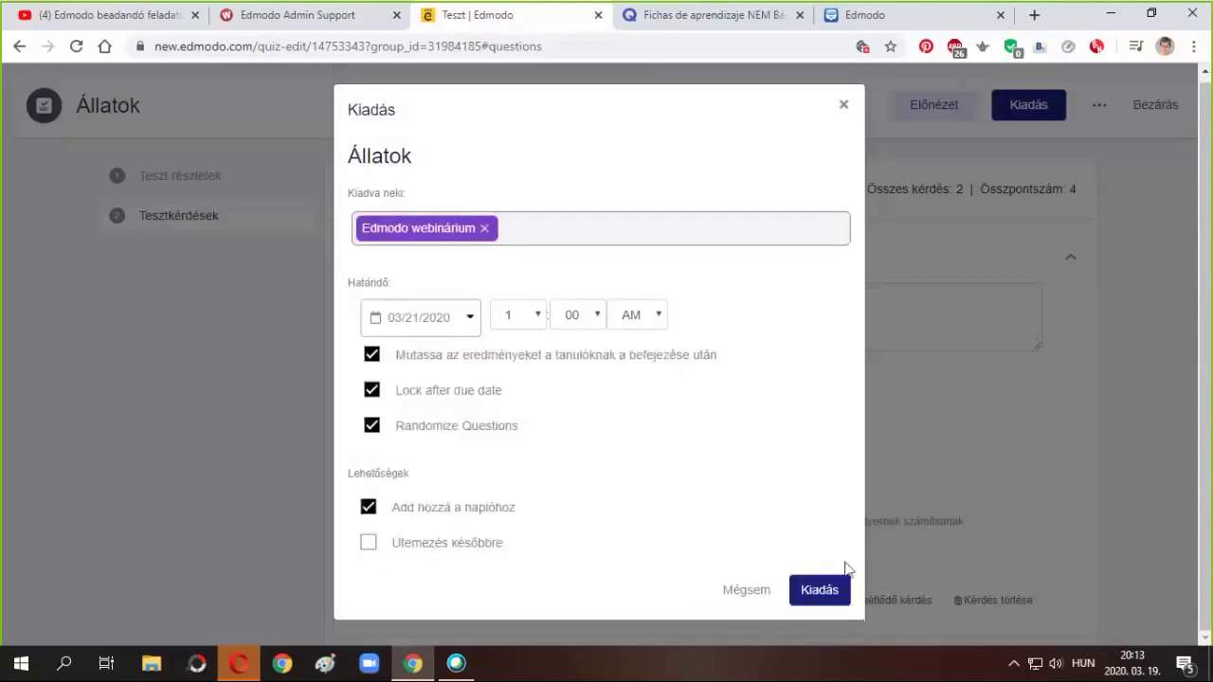
{"action": "left_click", "coordinate": [837, 593]}
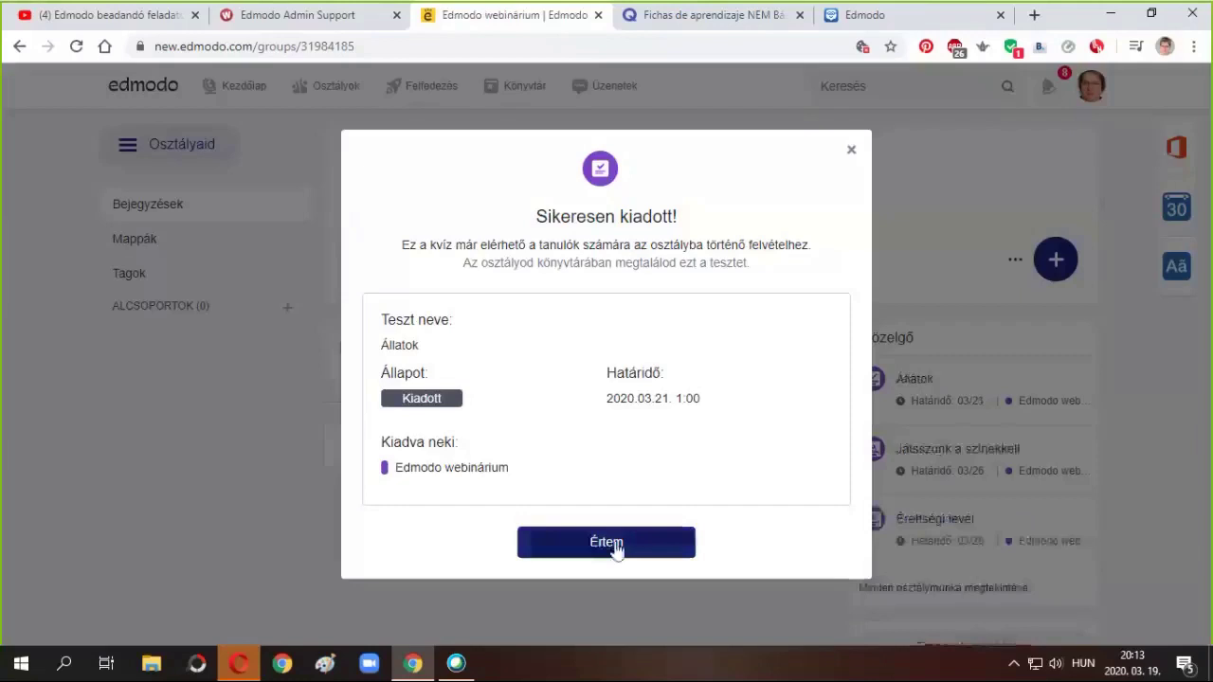
Dismiss the 'Sikeresen kiadott!' message and view the Állatok quiz post due 03/21
{"action": "left_click", "coordinate": [607, 542]}
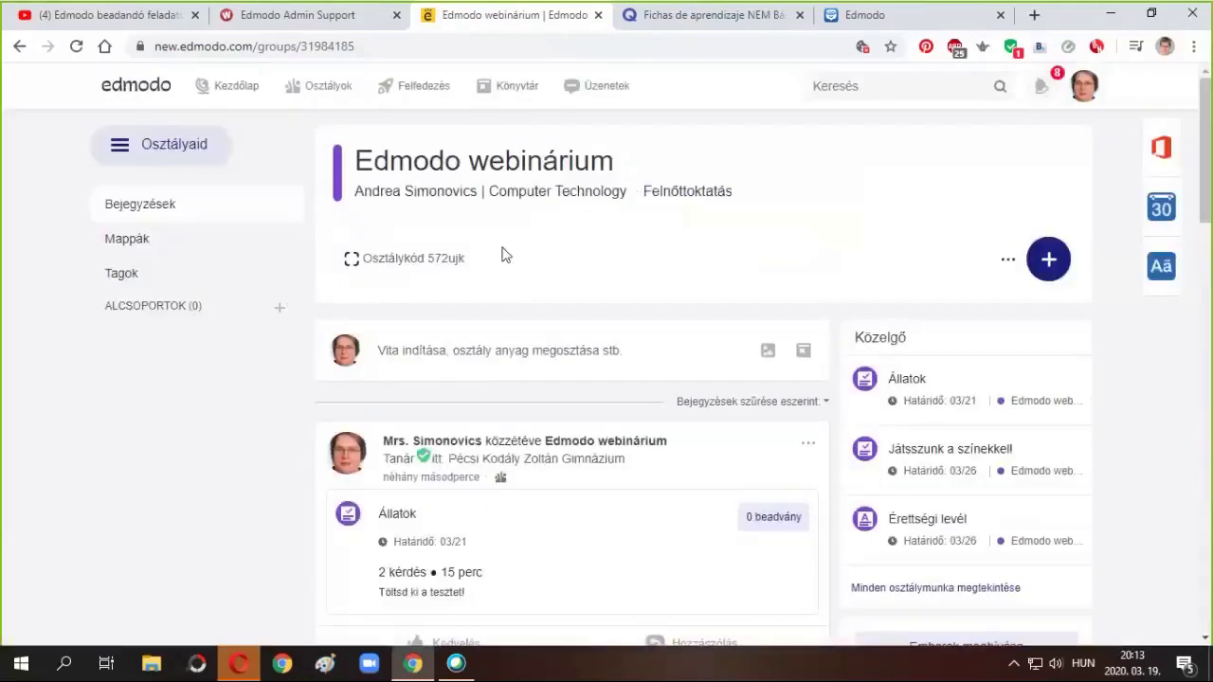
{"action": "scroll", "coordinate": [591, 497], "scroll_direction": "down", "scroll_amount": 1}
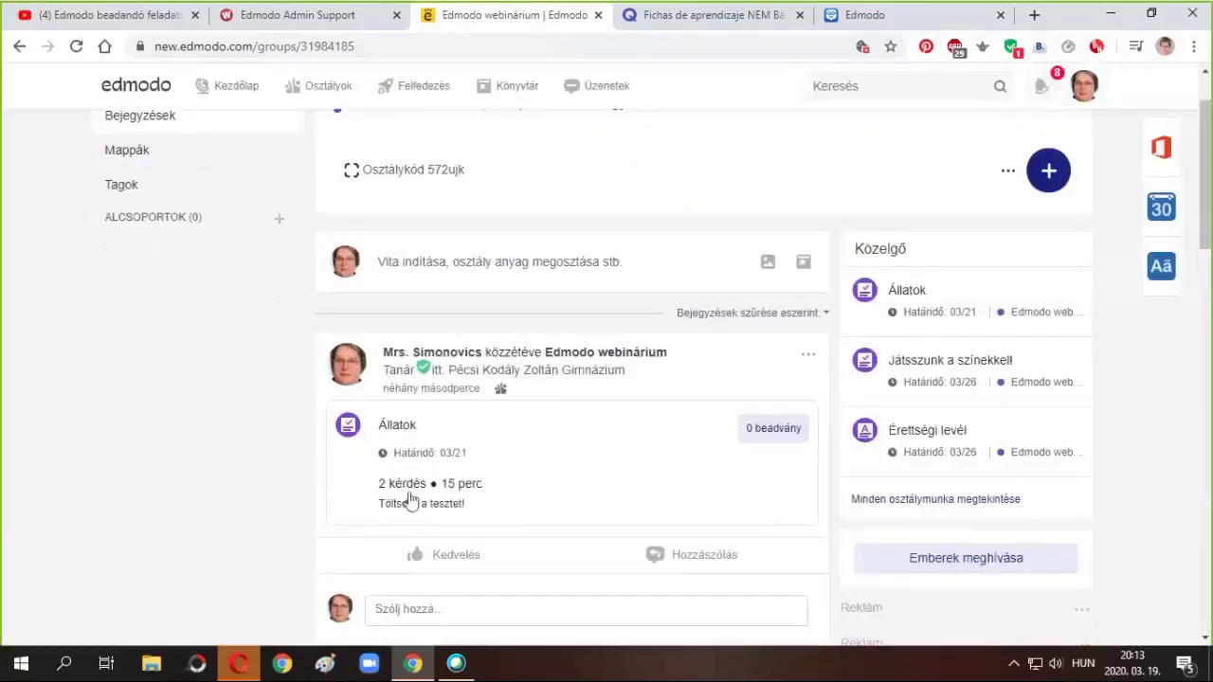